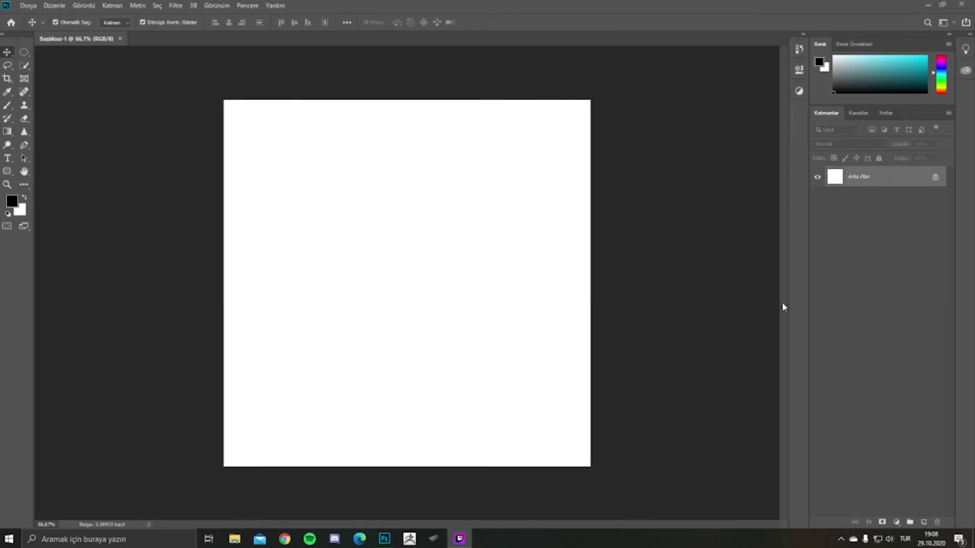
Step: Open the portrait photo pexels-heitor-verdi-2169434.jpg from the Desktop (Masaüstü)
{"action": "left_click", "coordinate": [31, 6]}
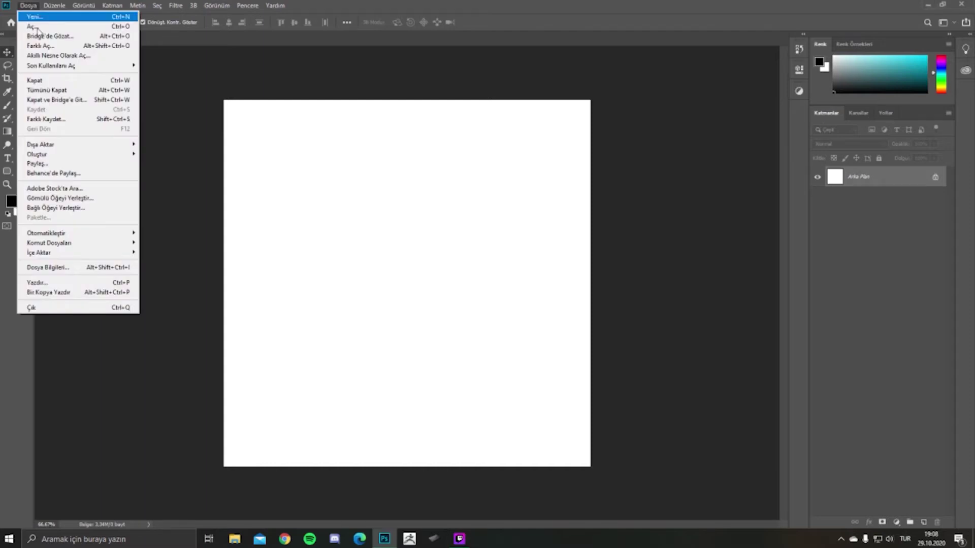
{"action": "left_click", "coordinate": [35, 27]}
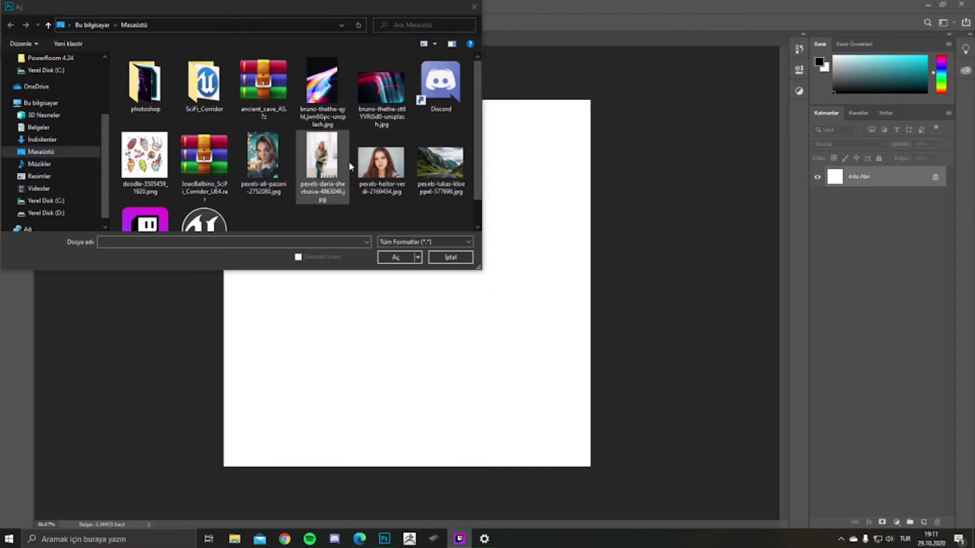
{"action": "double_click", "coordinate": [374, 164]}
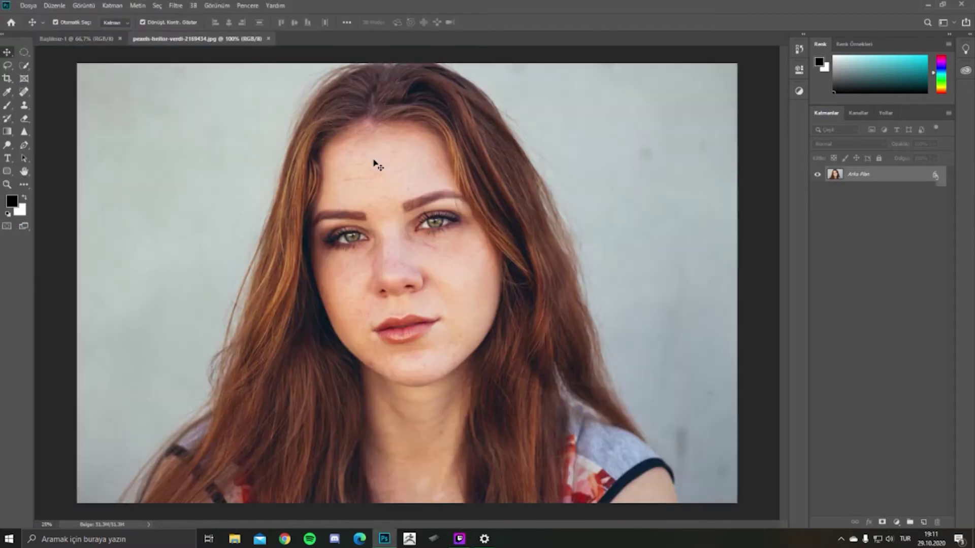
Step: Open the portrait in Filtre > Sıvılaştır (Liquify) after briefly opening and closing the Dosya menu
{"action": "left_click", "coordinate": [28, 6]}
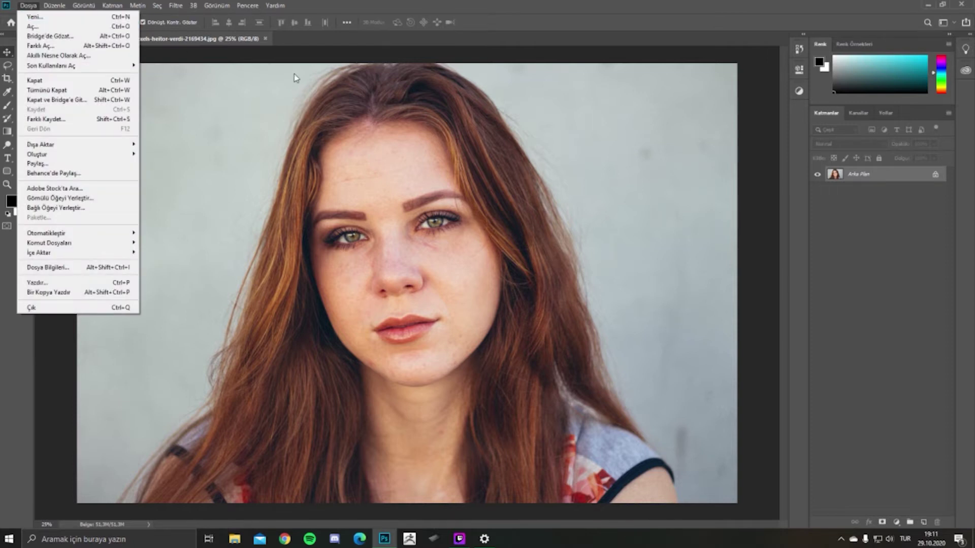
{"action": "left_click", "coordinate": [330, 99]}
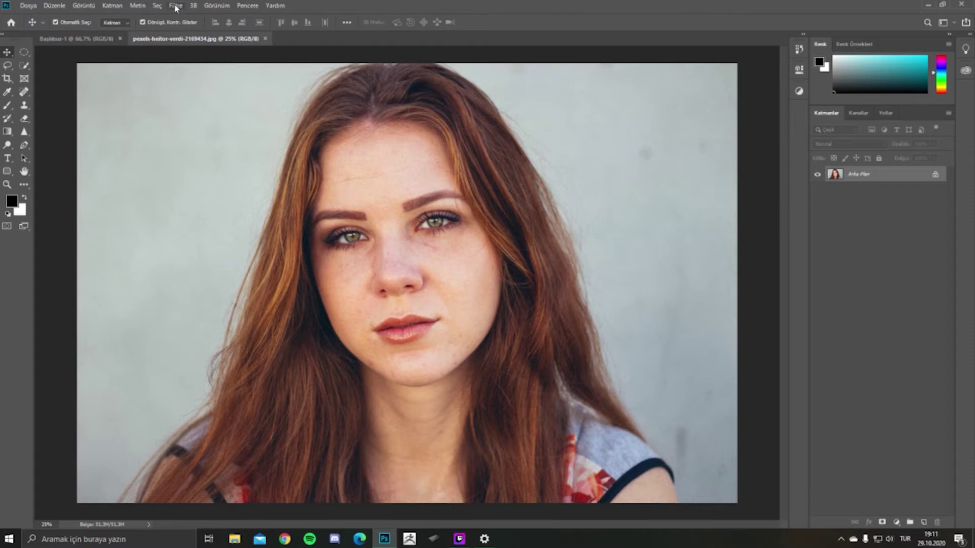
{"action": "left_click", "coordinate": [176, 5]}
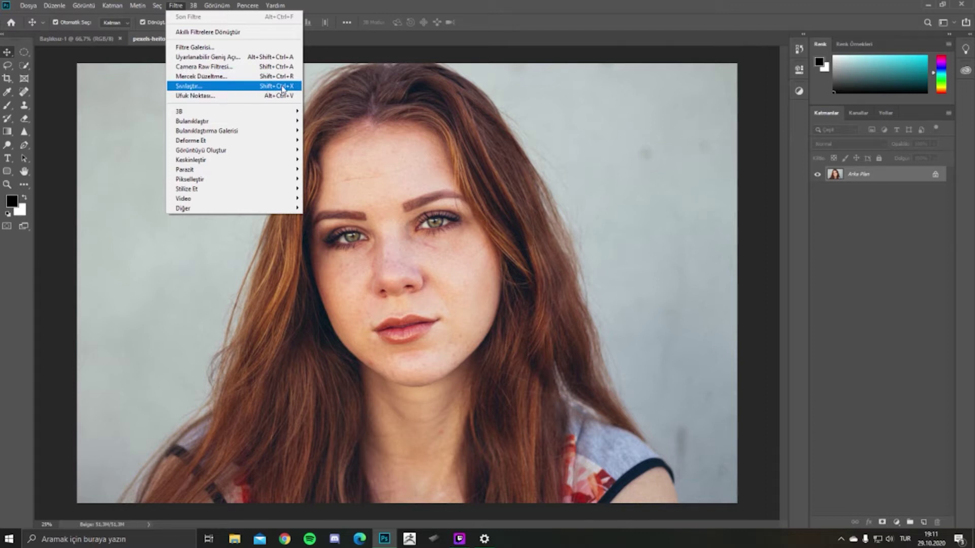
{"action": "left_click", "coordinate": [283, 87]}
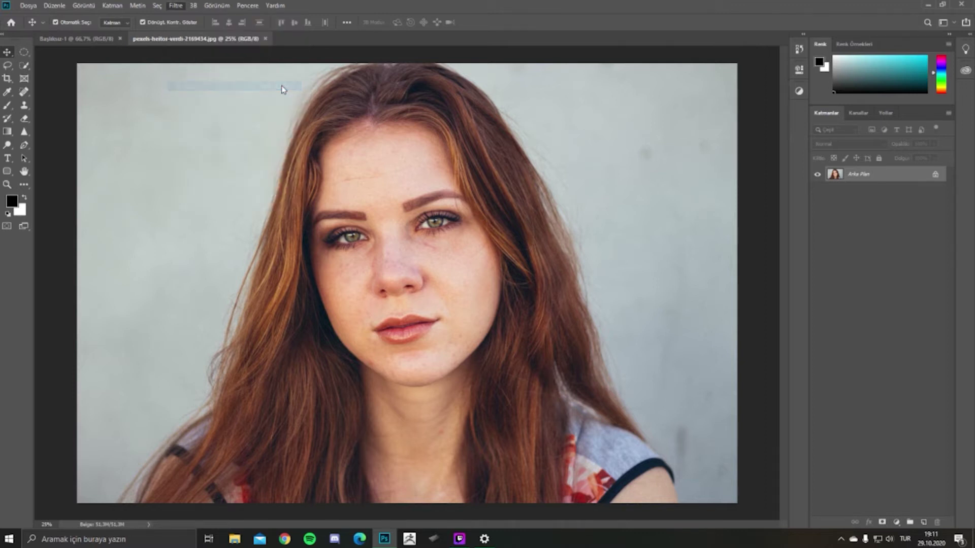
{"action": "mouse_move", "coordinate": [381, 228]}
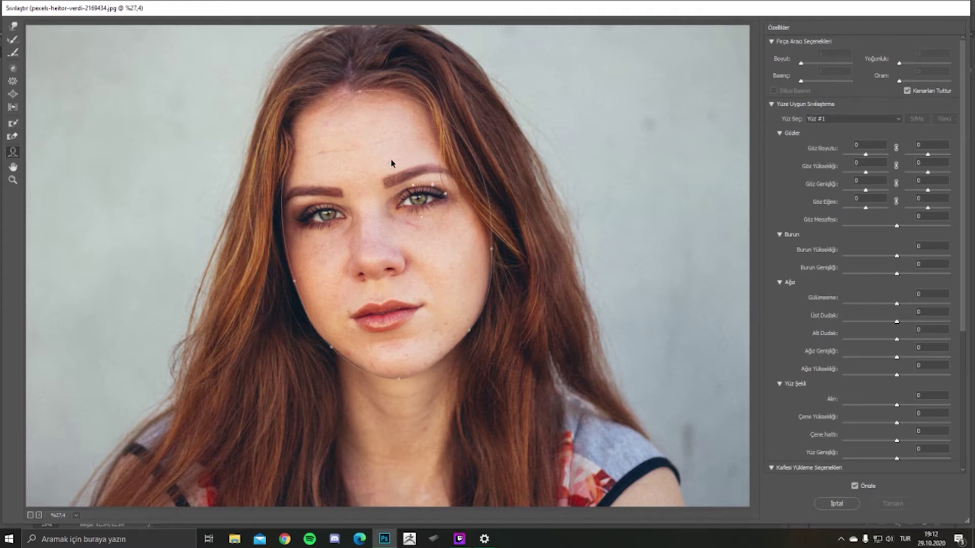
{"action": "left_click", "coordinate": [13, 26]}
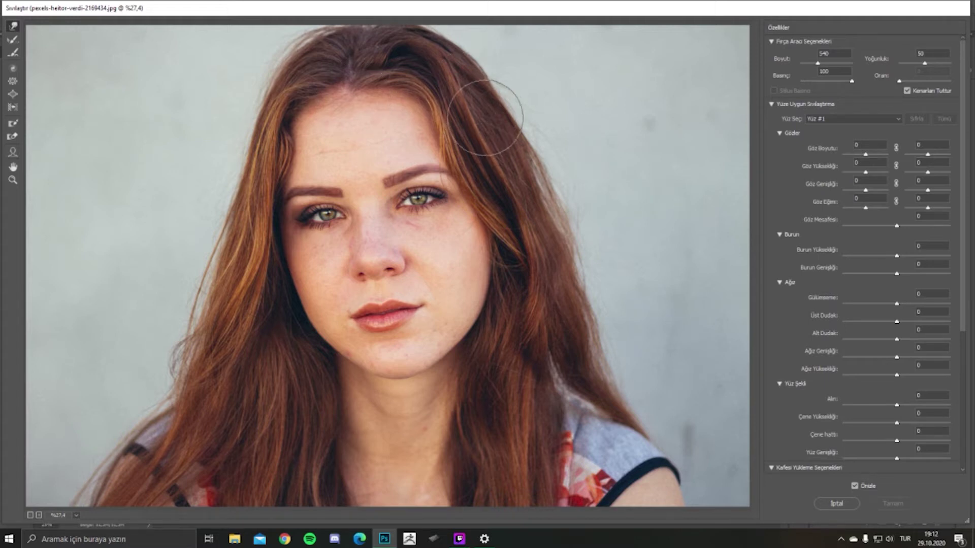
{"action": "left_click_drag", "start_coordinate": [529, 266], "coordinate": [497, 312]}
{"action": "key", "text": "alt+space"}
{"action": "key", "text": "ctrl+alt+z"}
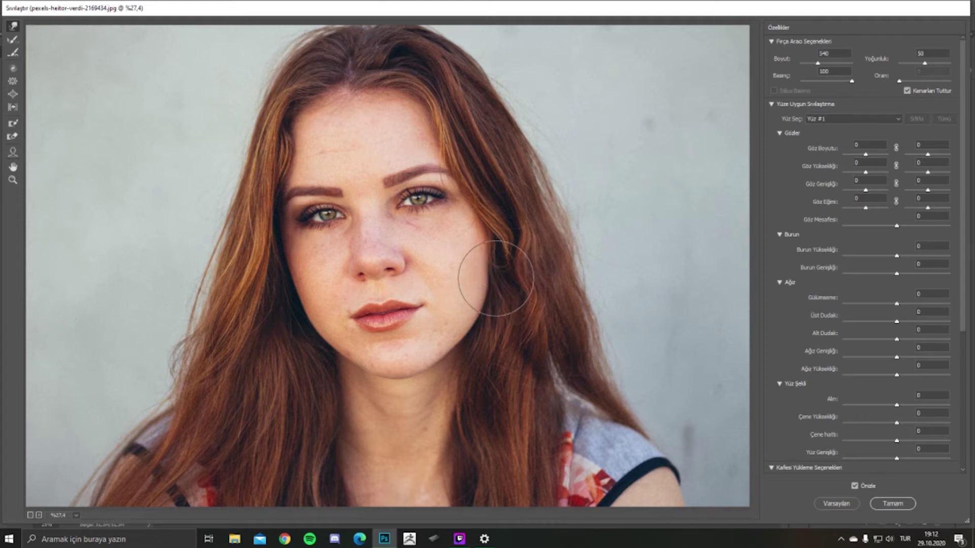
{"action": "key", "text": "ctrl+alt+z"}
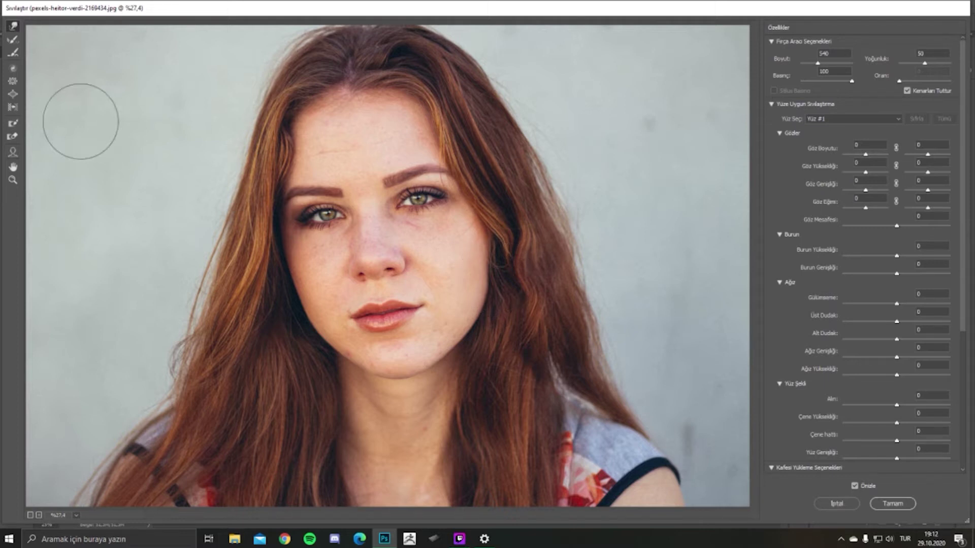
{"action": "left_click", "coordinate": [14, 41]}
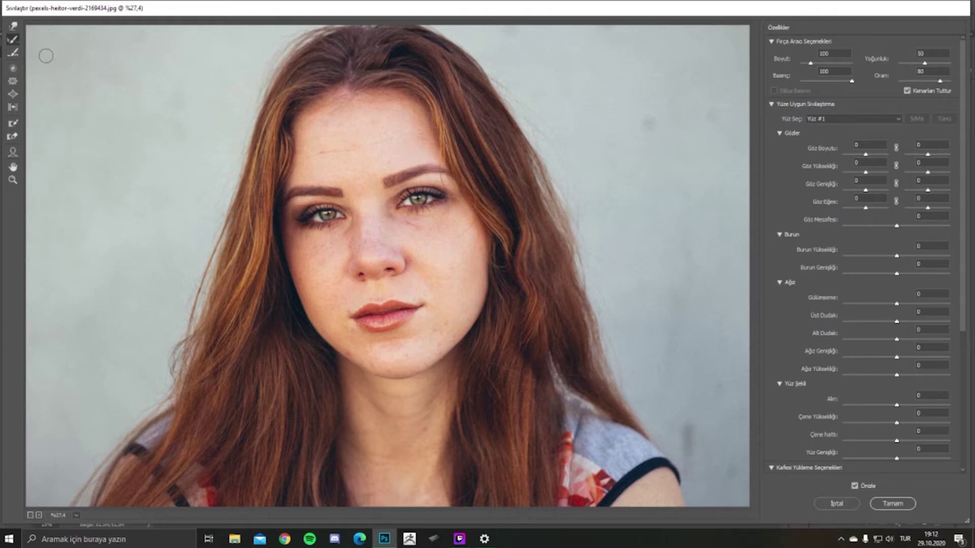
{"action": "left_click", "coordinate": [12, 25]}
{"action": "mouse_move", "coordinate": [484, 258]}
{"action": "left_mouse_down"}
{"action": "mouse_move", "coordinate": [459, 256]}
{"action": "mouse_move", "coordinate": [476, 242]}
{"action": "left_mouse_up"}
{"action": "left_click", "coordinate": [13, 39]}
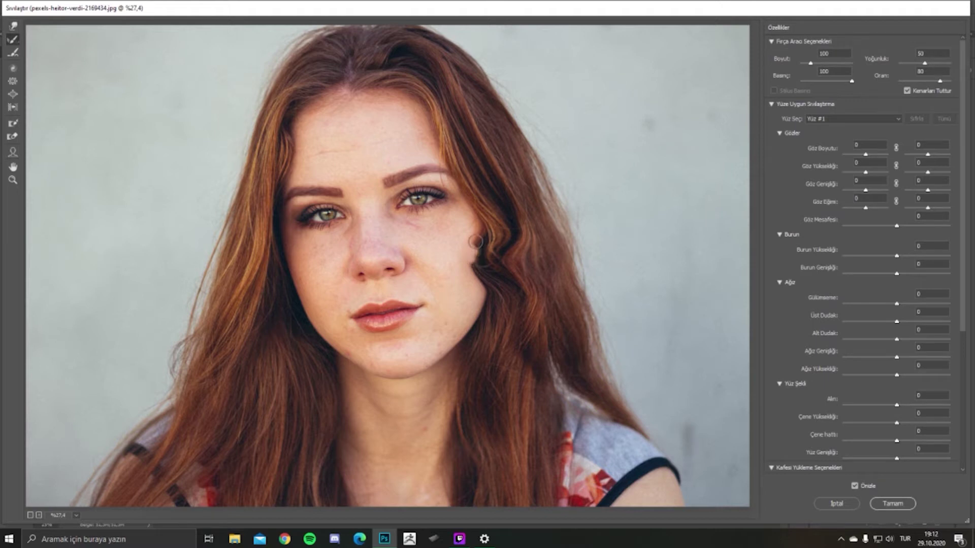
{"action": "key", "text": "alt"}
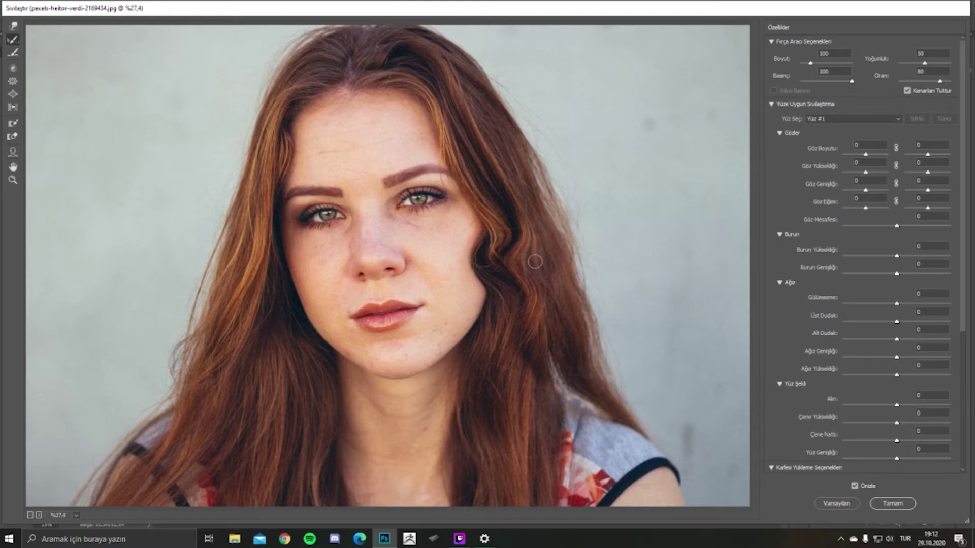
{"action": "key", "text": "ctrl+alt+z"}
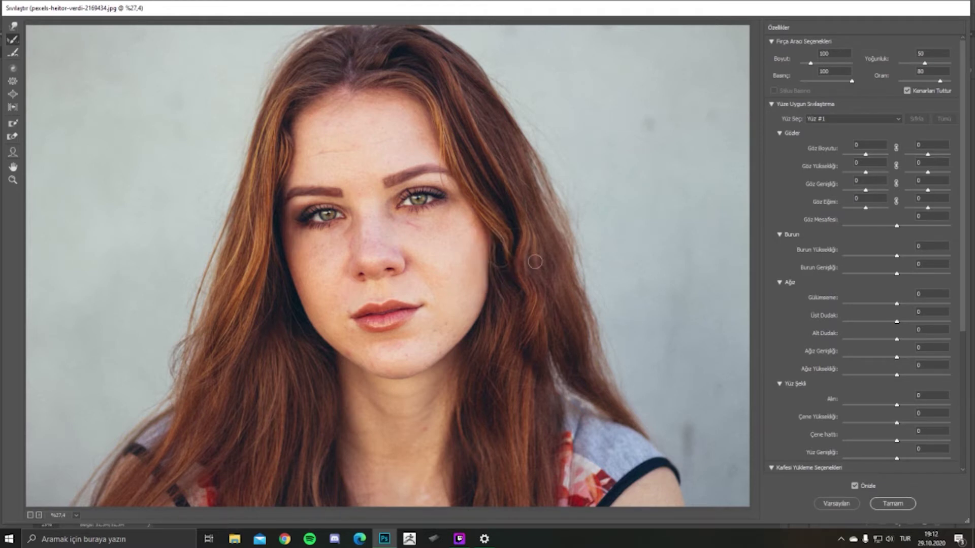
{"action": "key", "text": "ctrl+shift+z"}
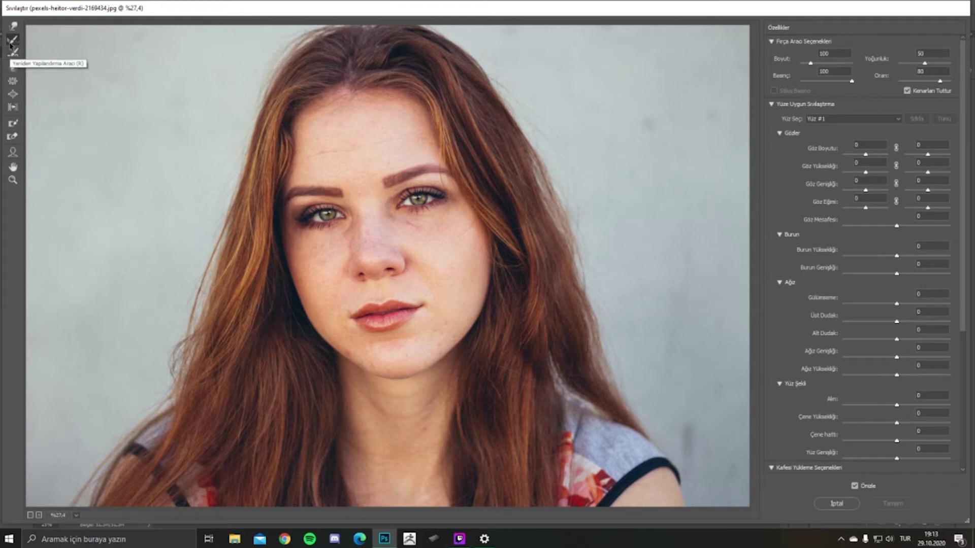
{"action": "left_click", "coordinate": [10, 45]}
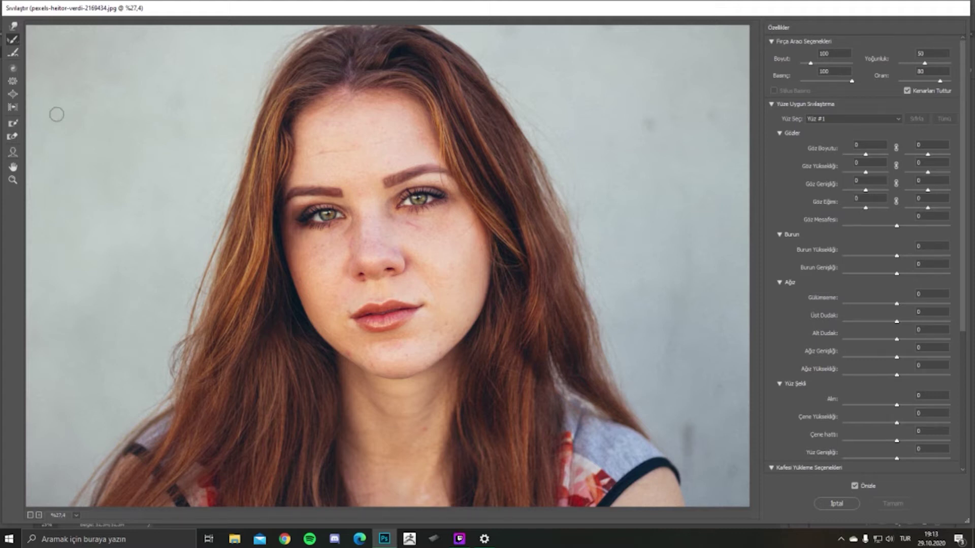
{"action": "left_click", "coordinate": [13, 53]}
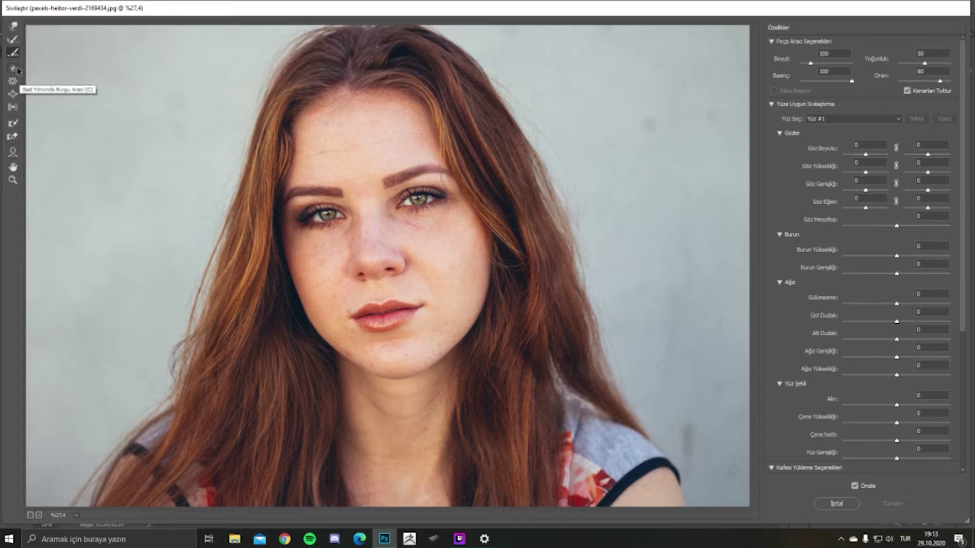
{"action": "left_click", "coordinate": [15, 70]}
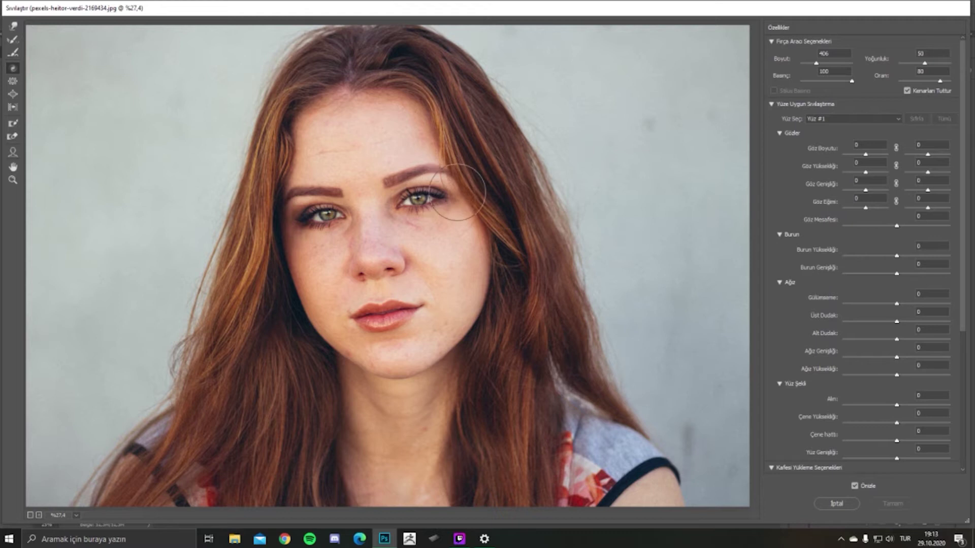
{"action": "left_click", "coordinate": [828, 63]}
{"action": "left_click_drag", "start_coordinate": [828, 63], "coordinate": [824, 63]}
{"action": "left_click_drag", "start_coordinate": [592, 105], "coordinate": [401, 167]}
{"action": "left_click_drag", "start_coordinate": [213, 193], "coordinate": [191, 191]}
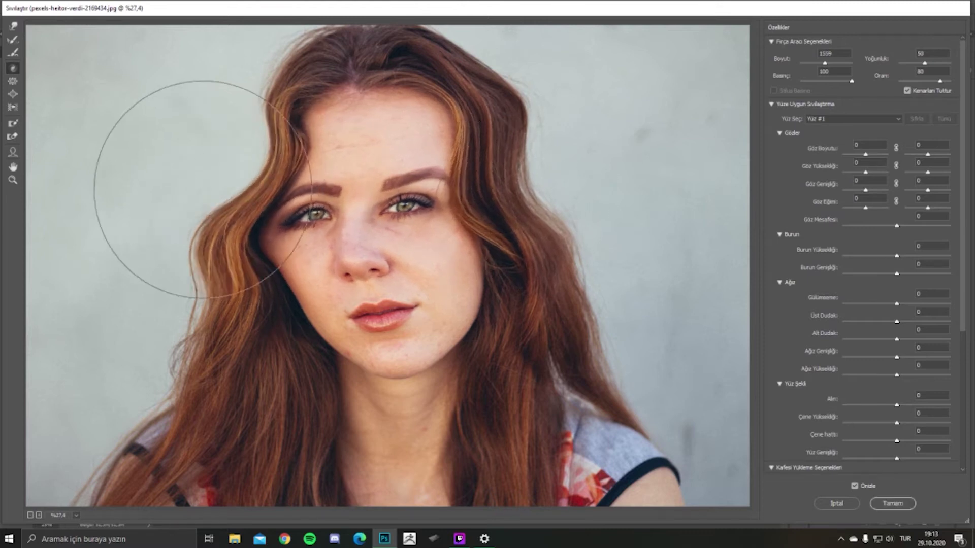
{"action": "left_click", "coordinate": [837, 503], "text": "alt"}
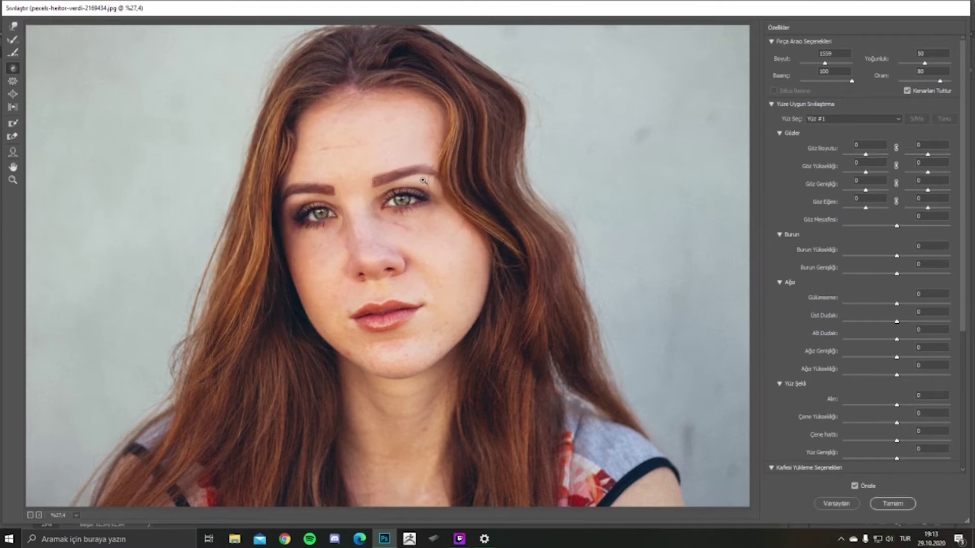
{"action": "left_click", "coordinate": [13, 81]}
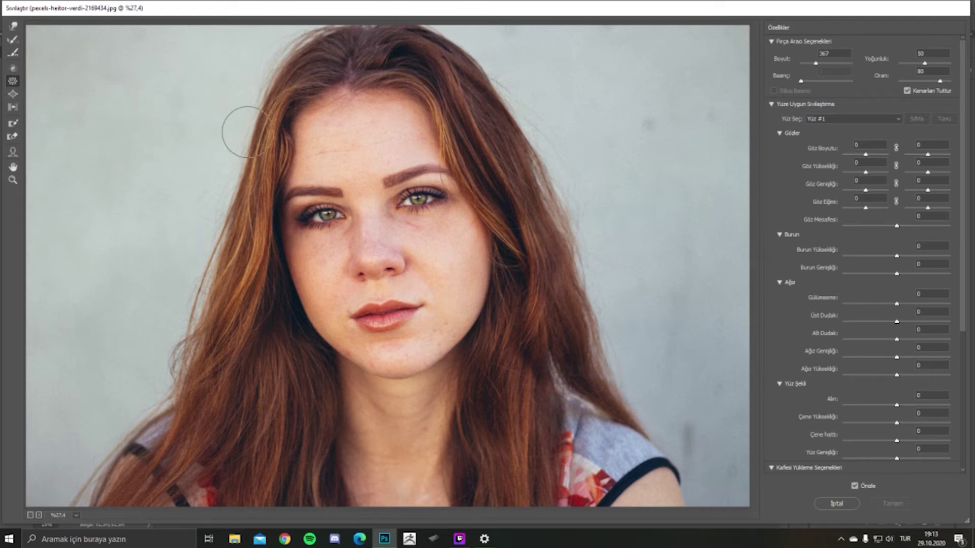
Step: Zoom in and pucker the nose smaller, undoing trial shrinks of the left eye and lips
{"action": "key", "text": "ctrl+plus"}
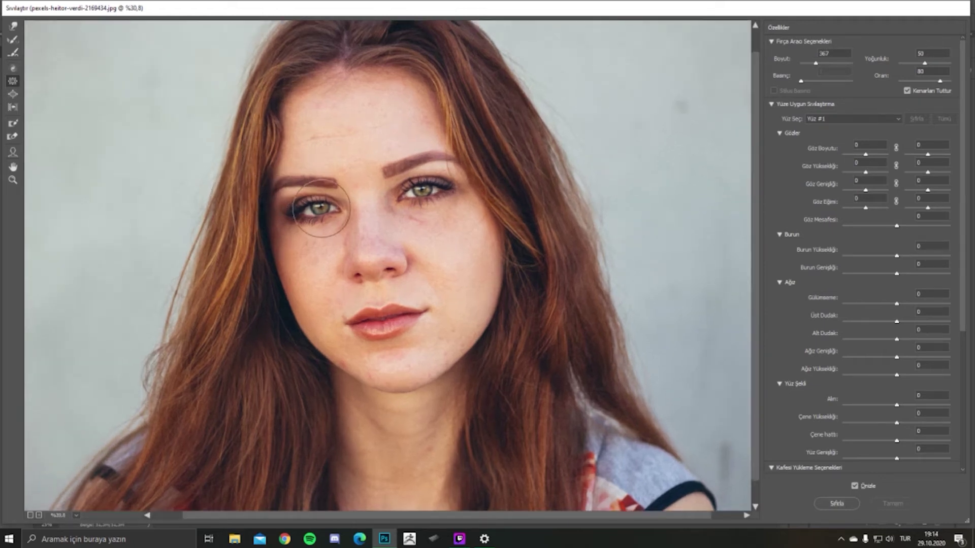
{"action": "scroll", "coordinate": [314, 201], "scroll_direction": "up", "scroll_amount": 1}
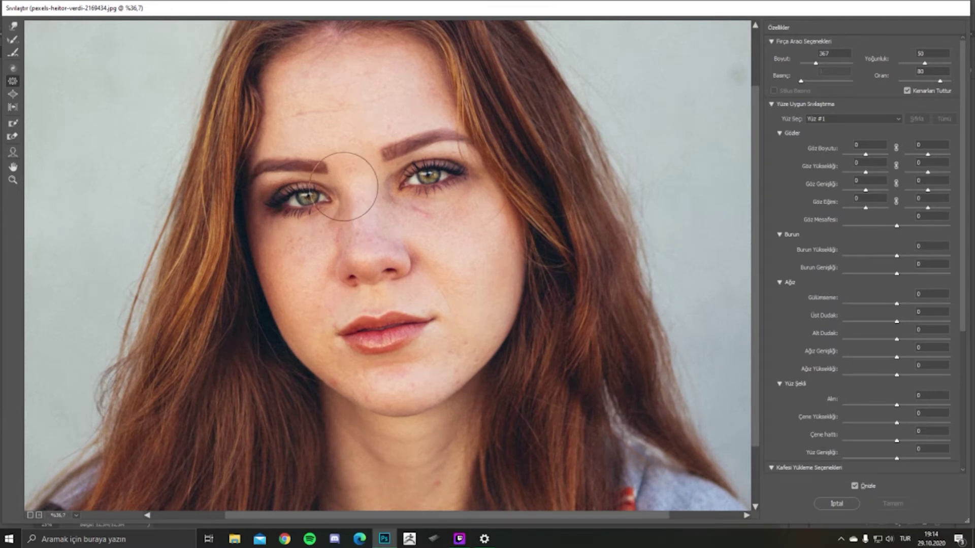
{"action": "left_click", "coordinate": [300, 201]}
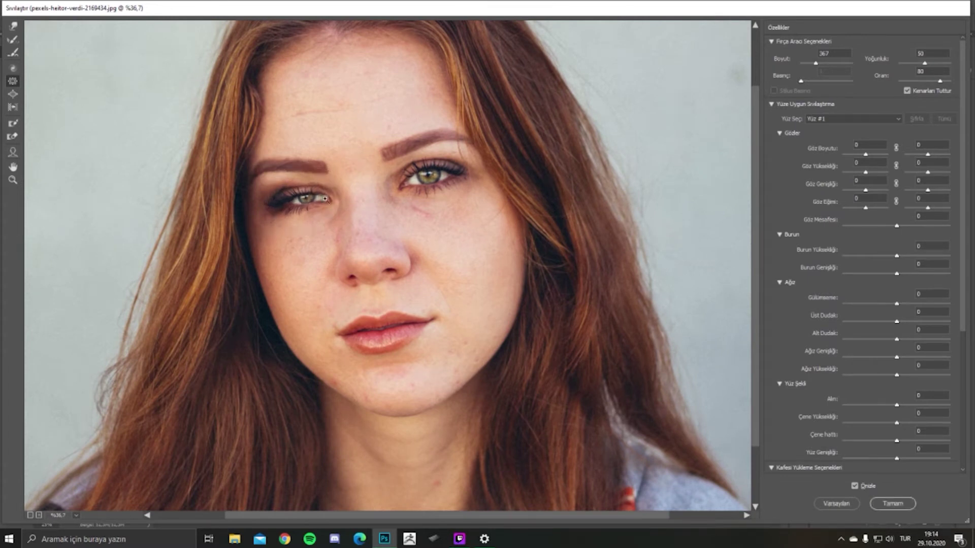
{"action": "key", "text": "ctrl+alt+z"}
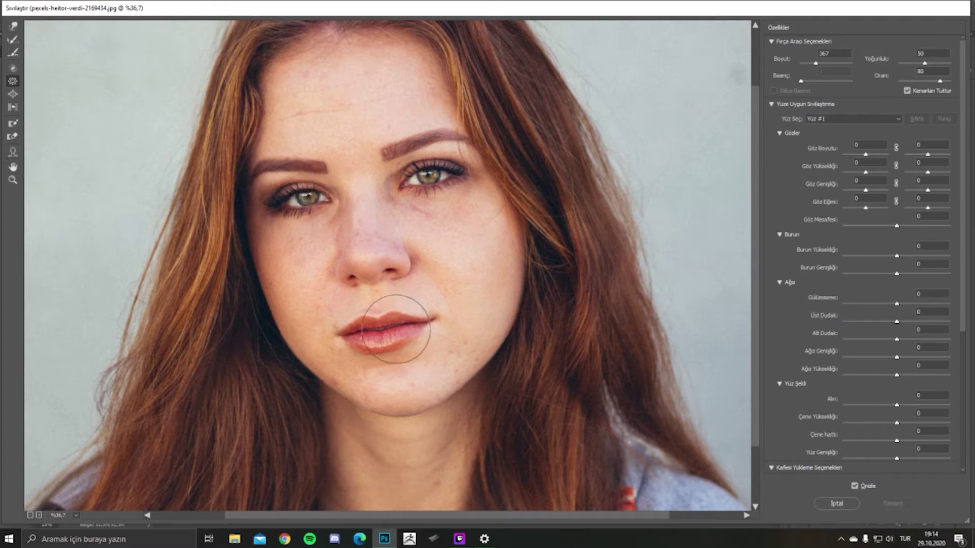
{"action": "left_click", "coordinate": [392, 317]}
{"action": "key", "text": "ctrl+alt+z"}
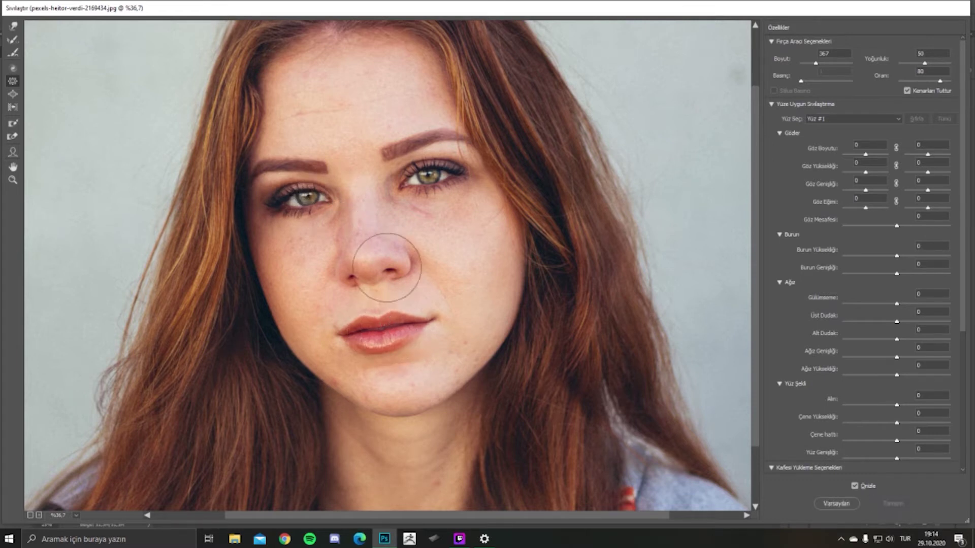
{"action": "left_click", "coordinate": [381, 248]}
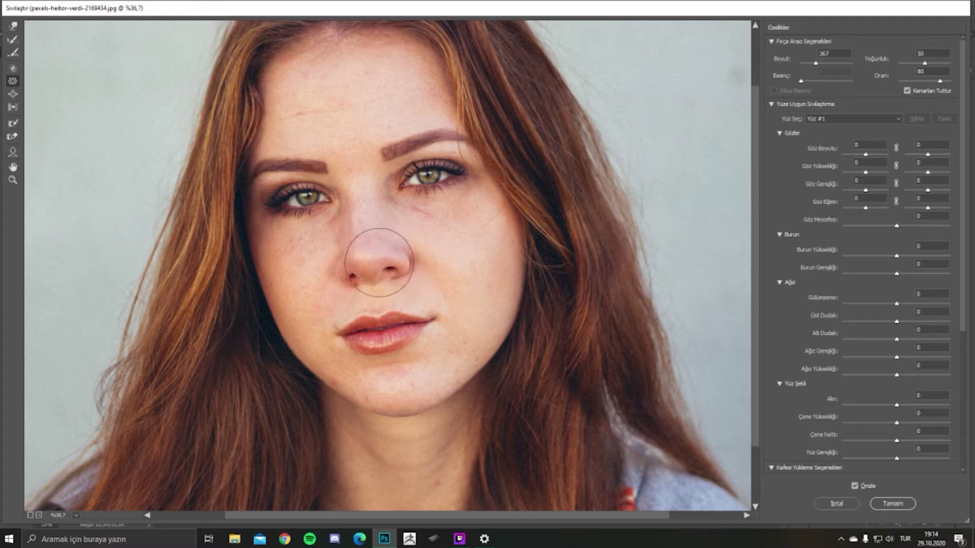
{"action": "left_click", "coordinate": [11, 95]}
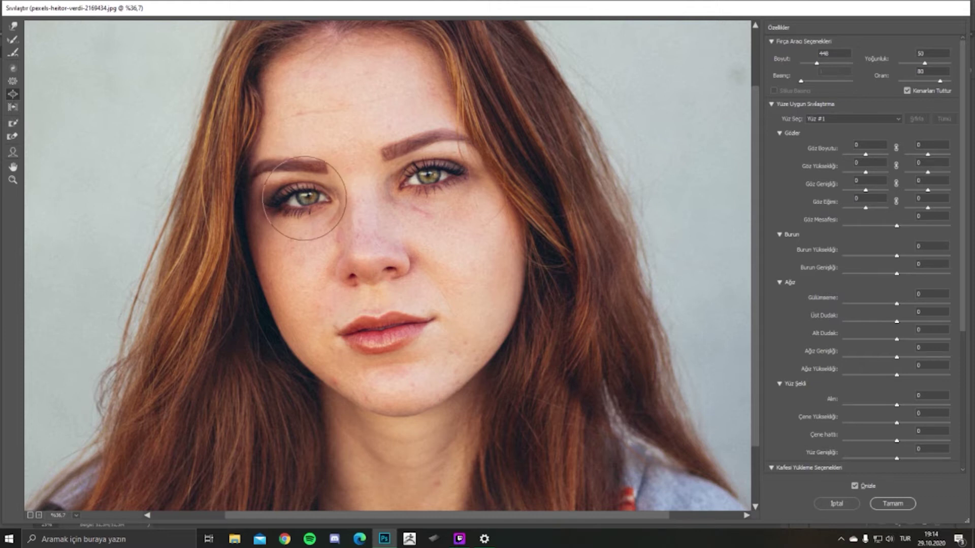
{"action": "left_click_drag", "start_coordinate": [295, 196], "coordinate": [300, 194]}
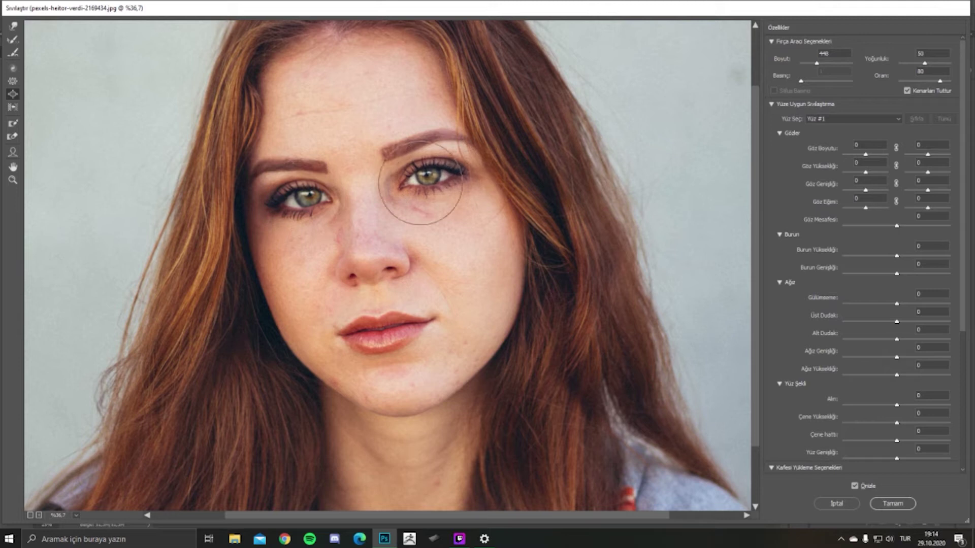
{"action": "key", "text": "alt"}
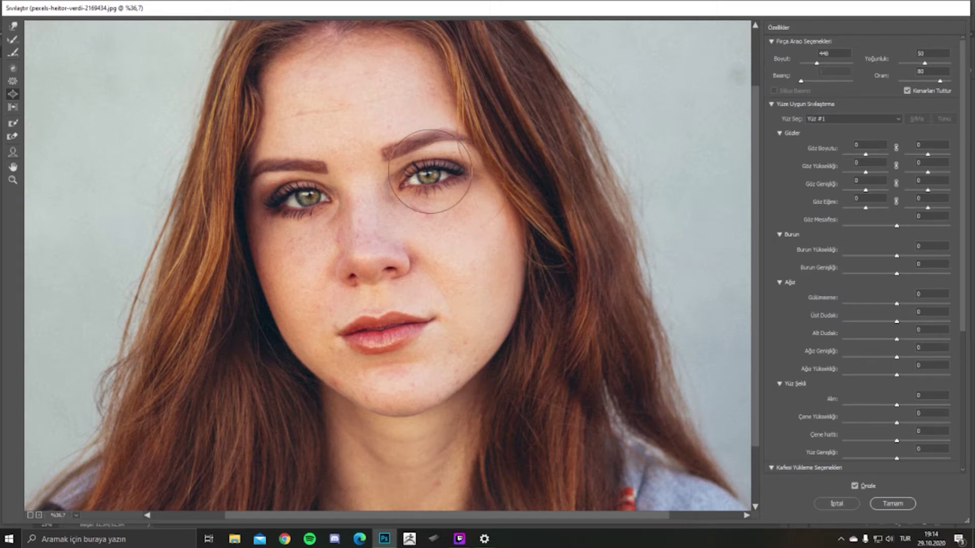
{"action": "key", "text": "alt"}
{"action": "key", "text": "ctrl+alt+z"}
{"action": "key", "text": "ctrl+alt+z"}
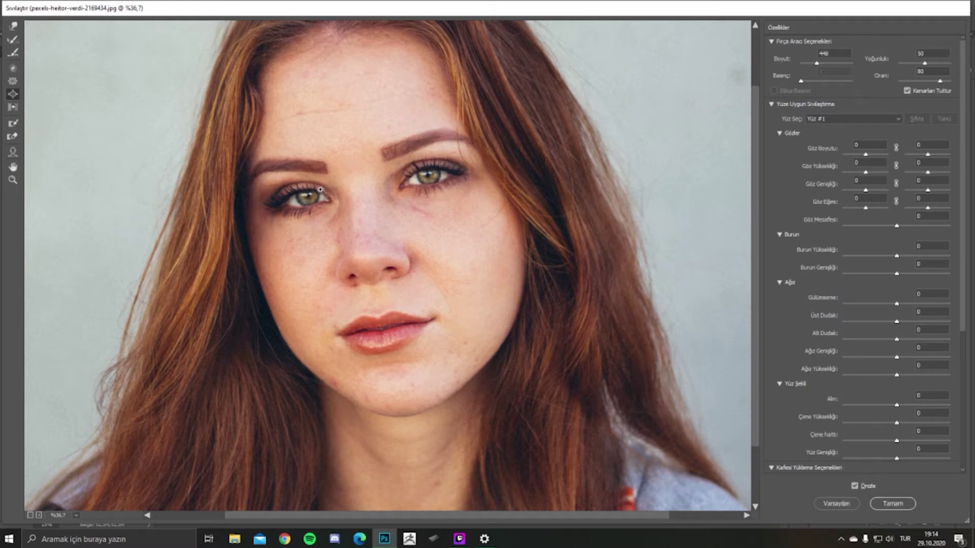
{"action": "left_click", "coordinate": [11, 108]}
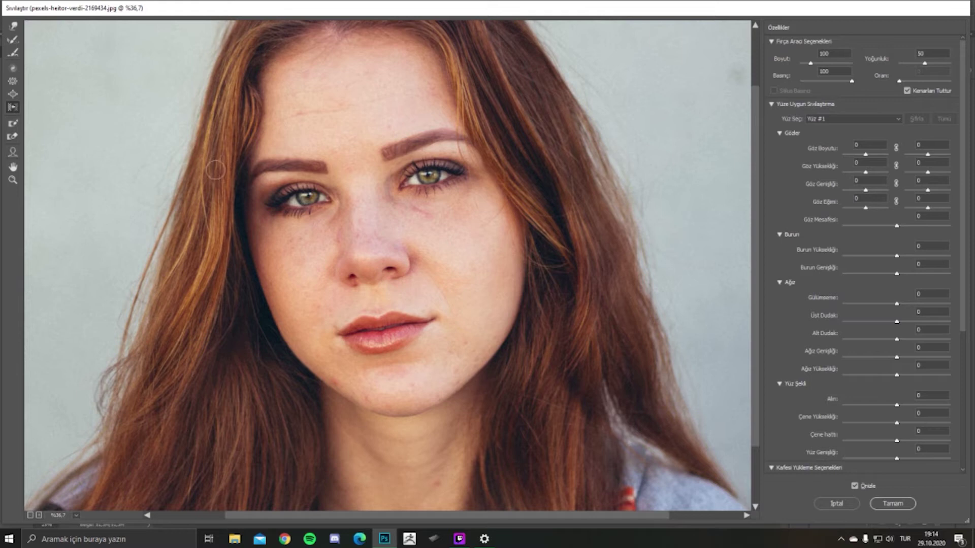
{"action": "key", "text": "alt"}
Step: With the Face Tool, set Jawline -90, Face Width -100, Forehead -37 and Chin Height 72
{"action": "left_click", "coordinate": [15, 154]}
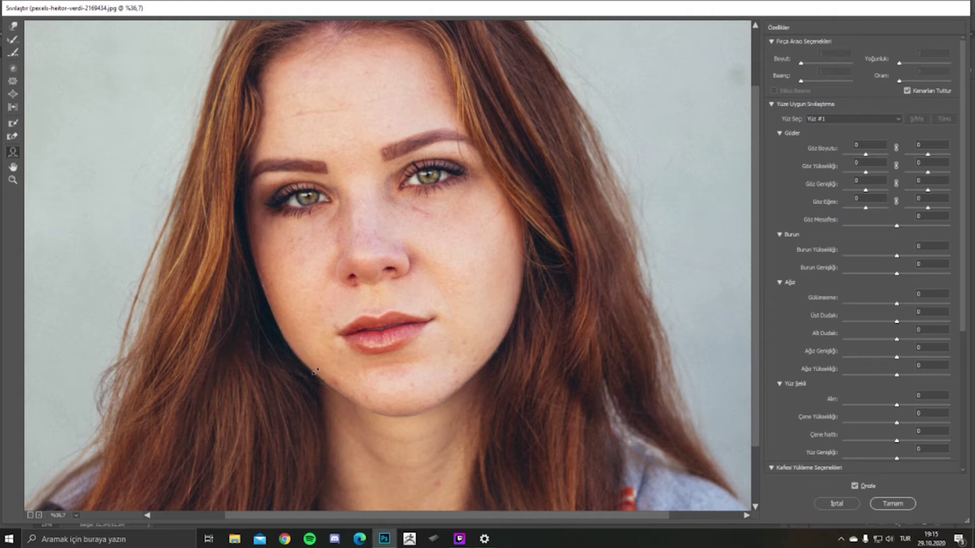
{"action": "left_click_drag", "start_coordinate": [317, 368], "coordinate": [325, 361]}
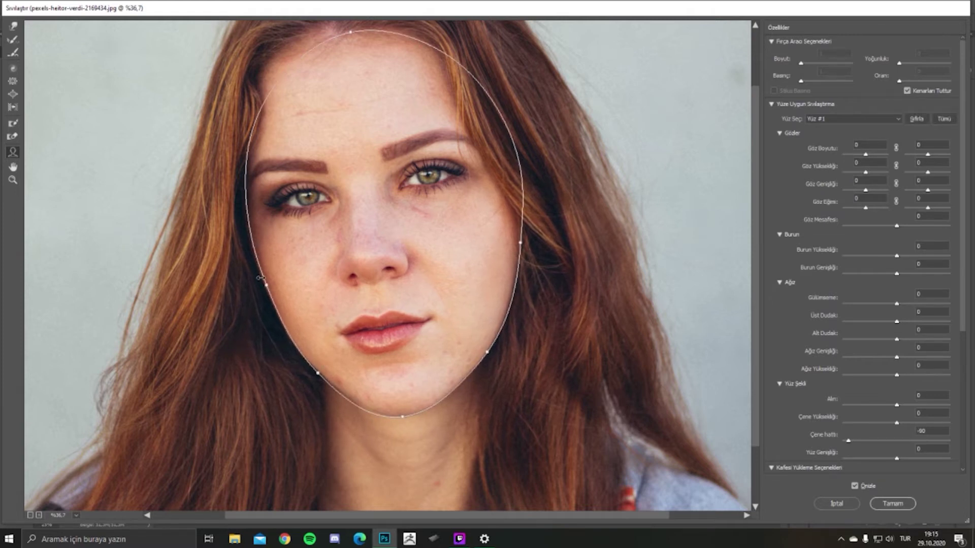
{"action": "left_click_drag", "start_coordinate": [260, 278], "coordinate": [269, 283]}
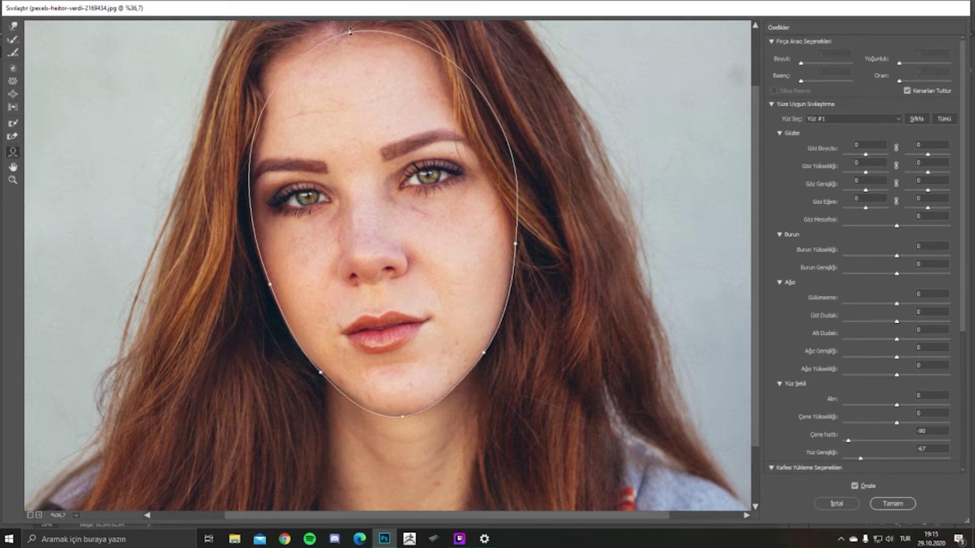
{"action": "left_click_drag", "start_coordinate": [350, 31], "coordinate": [351, 38]}
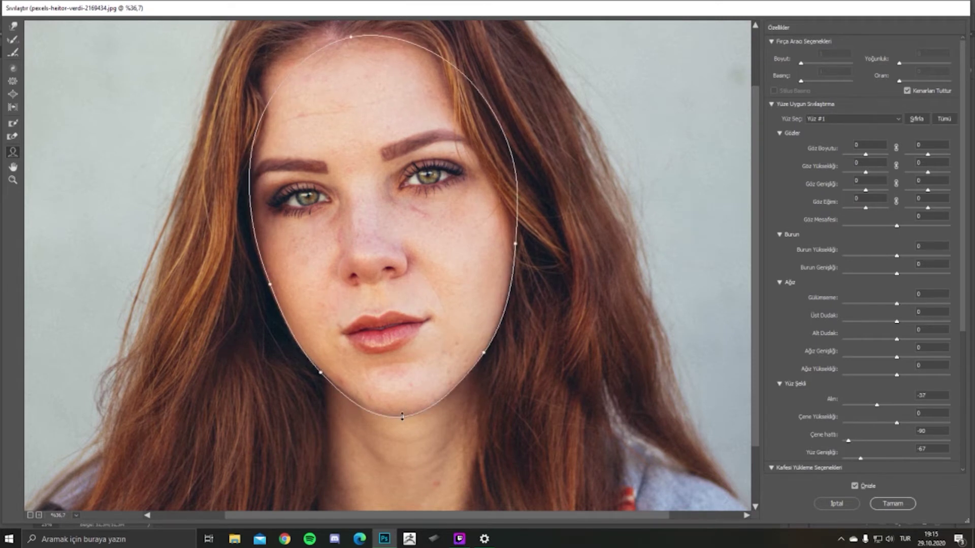
{"action": "left_click_drag", "start_coordinate": [402, 416], "coordinate": [401, 406]}
{"action": "left_click_drag", "start_coordinate": [511, 245], "coordinate": [511, 246]}
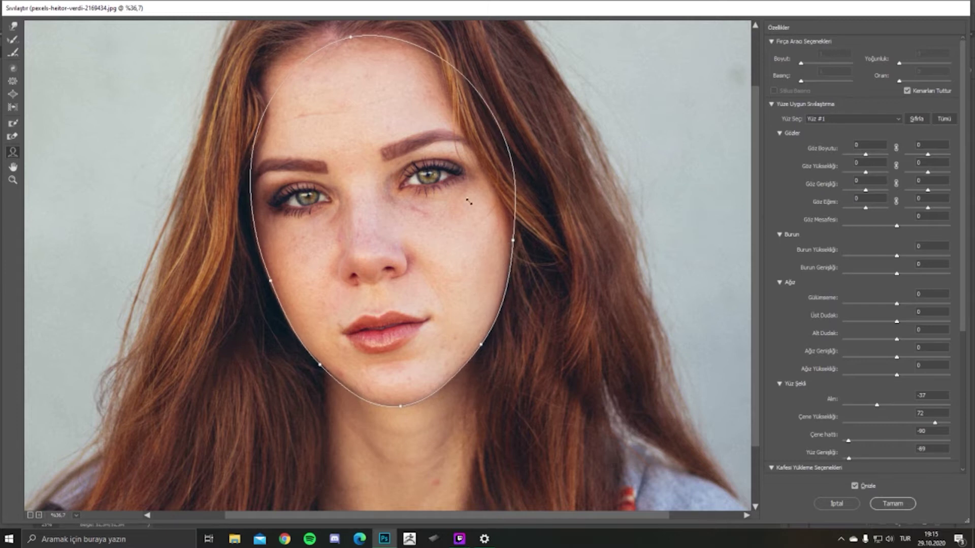
{"action": "left_click_drag", "start_coordinate": [513, 237], "coordinate": [495, 238]}
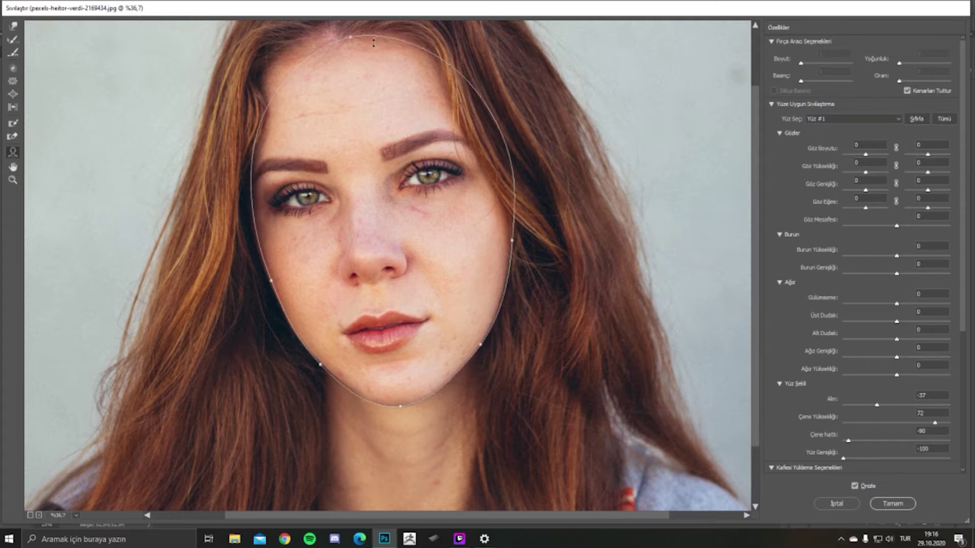
Step: Shorten the forehead, widen and raise both eyes, and narrow the nose to width -100
{"action": "left_click_drag", "start_coordinate": [351, 36], "coordinate": [351, 45]}
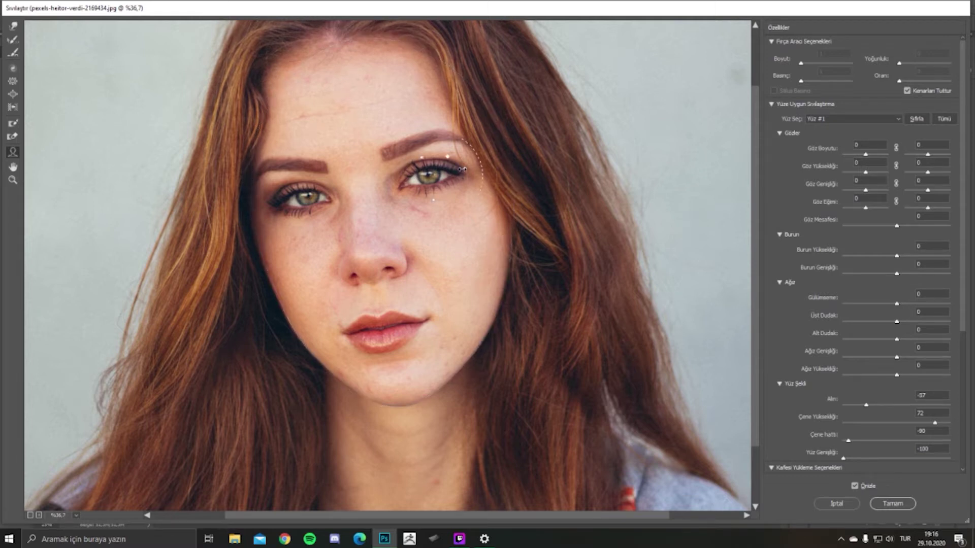
{"action": "left_click_drag", "start_coordinate": [467, 168], "coordinate": [473, 168]}
{"action": "left_click_drag", "start_coordinate": [264, 206], "coordinate": [258, 206]}
{"action": "left_click_drag", "start_coordinate": [301, 181], "coordinate": [301, 176]}
{"action": "left_click_drag", "start_coordinate": [424, 154], "coordinate": [423, 149]}
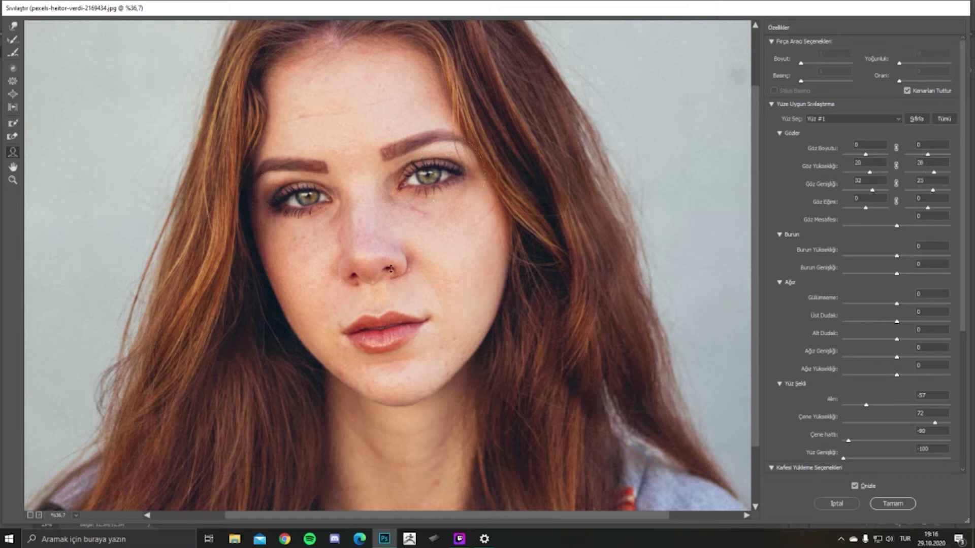
{"action": "left_click_drag", "start_coordinate": [398, 272], "coordinate": [388, 273]}
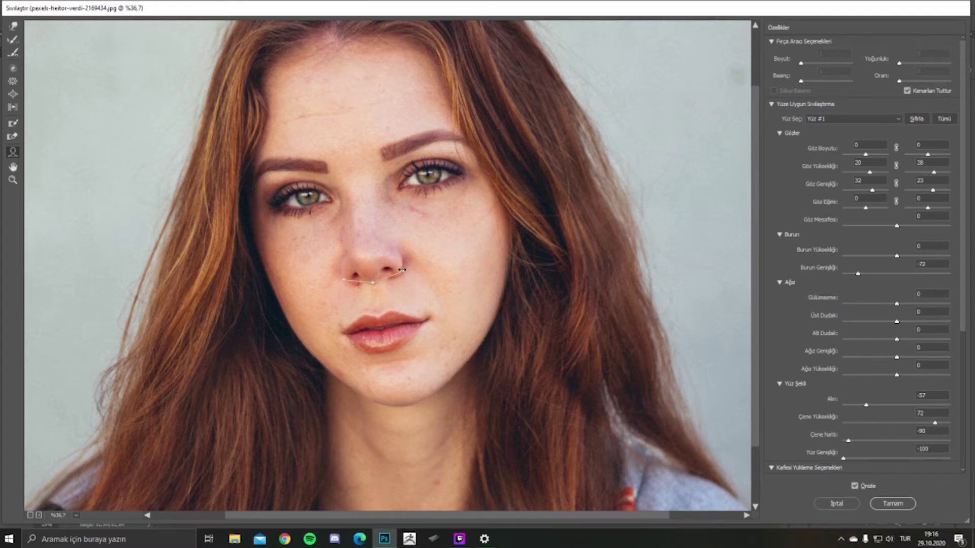
{"action": "left_click_drag", "start_coordinate": [375, 284], "coordinate": [394, 271]}
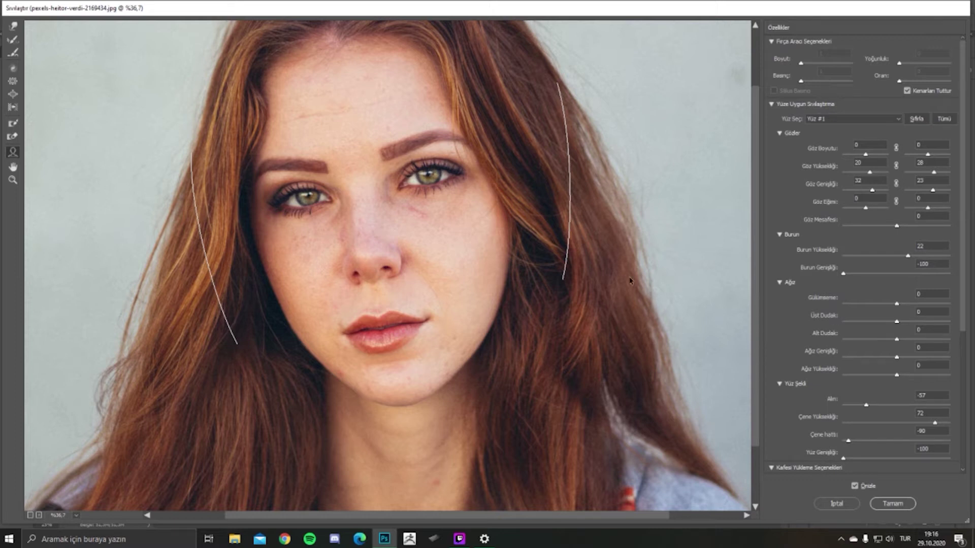
{"action": "mouse_move", "coordinate": [463, 287]}
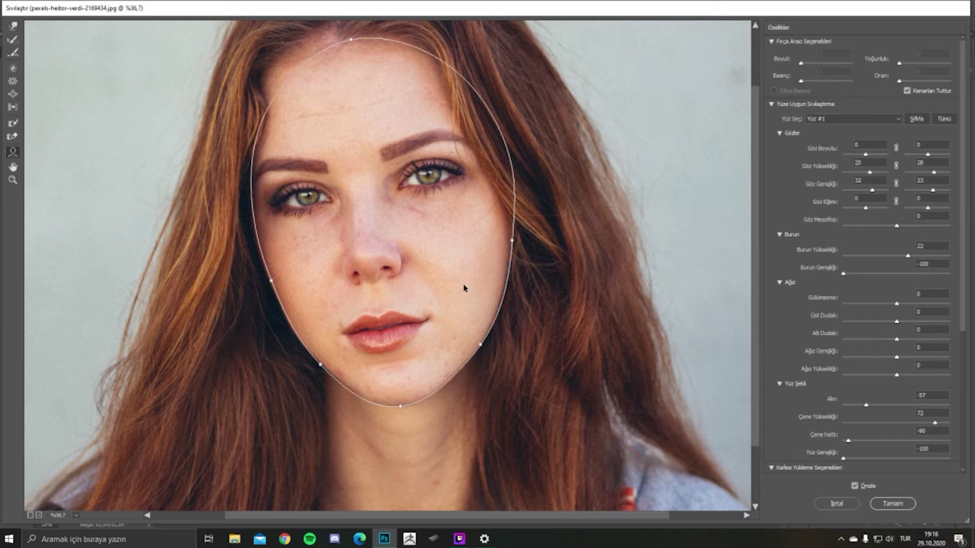
Step: Thin the upper lip, reduce the smile to -10, set Forehead -78 and Jawline -100
{"action": "scroll", "coordinate": [457, 294], "scroll_direction": "down", "scroll_amount": 2}
{"action": "scroll", "coordinate": [429, 333], "scroll_direction": "up", "scroll_amount": 3}
{"action": "scroll", "coordinate": [429, 333], "scroll_direction": "down", "scroll_amount": 1}
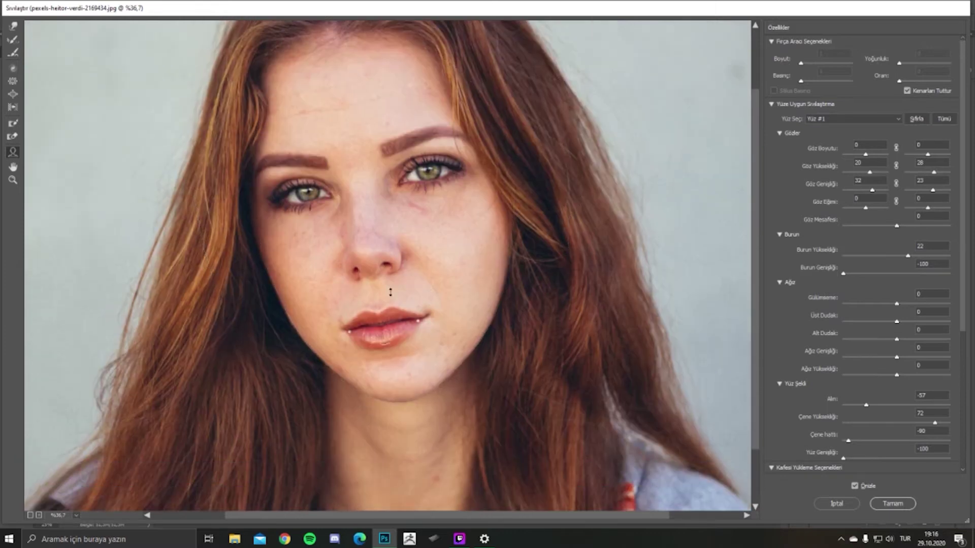
{"action": "left_click_drag", "start_coordinate": [377, 312], "coordinate": [388, 344]}
{"action": "left_click_drag", "start_coordinate": [446, 313], "coordinate": [446, 313]}
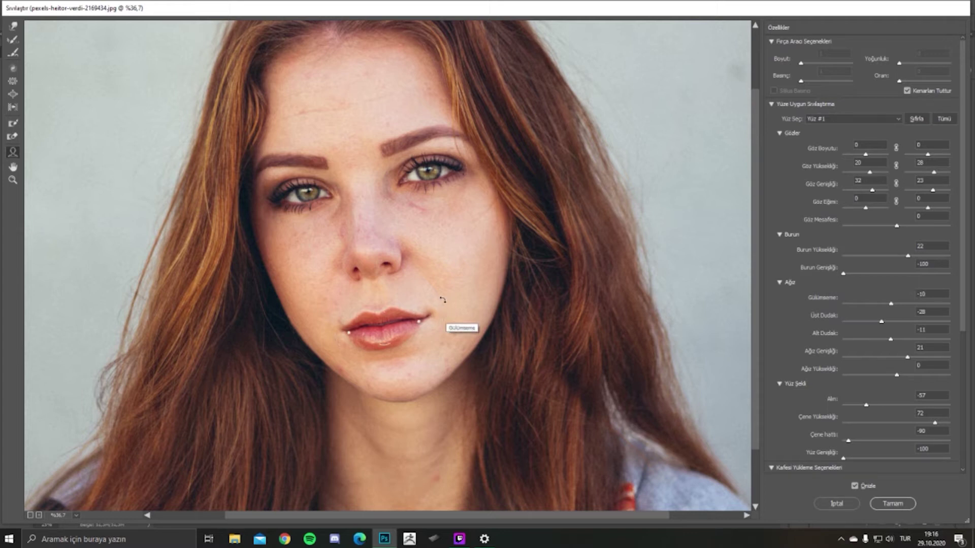
{"action": "mouse_move", "coordinate": [381, 228]}
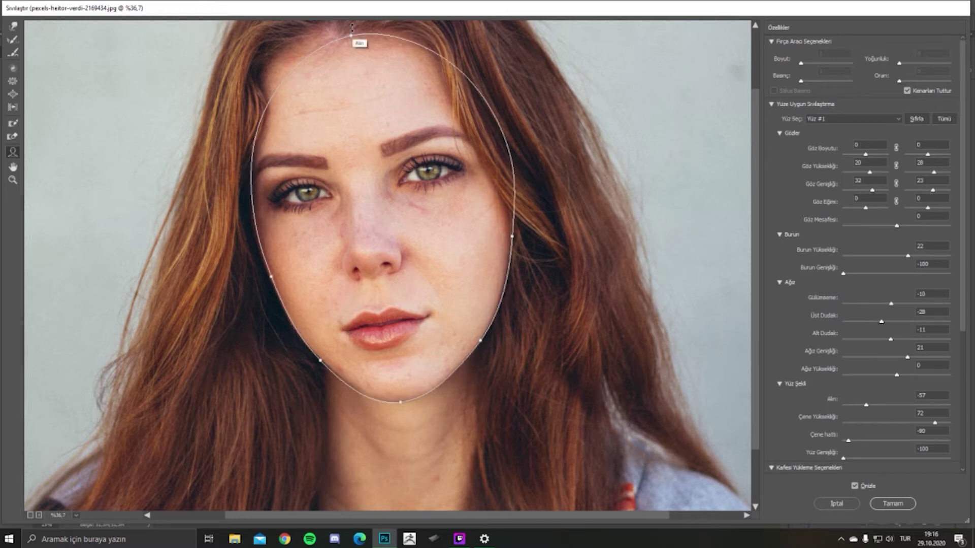
{"action": "left_click_drag", "start_coordinate": [349, 35], "coordinate": [351, 45]}
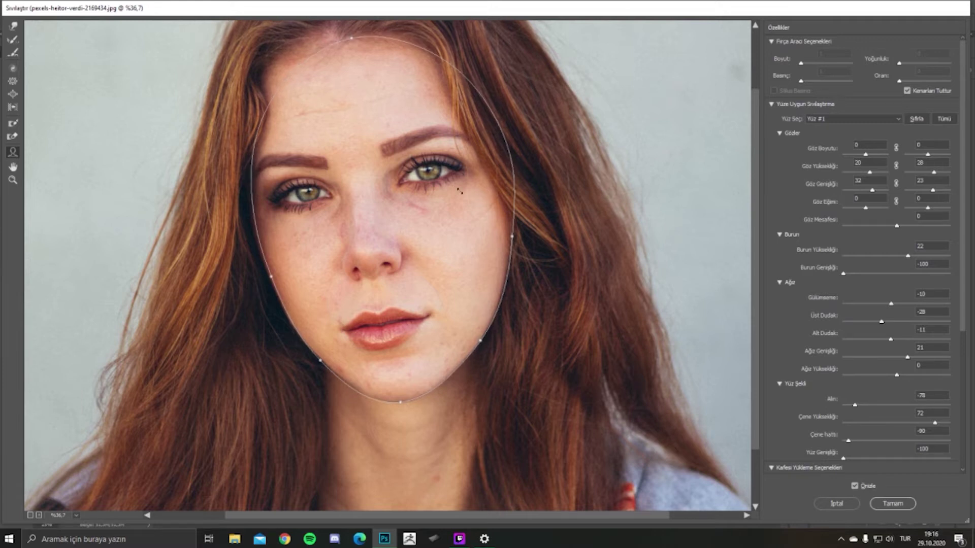
{"action": "left_click_drag", "start_coordinate": [468, 167], "coordinate": [458, 168]}
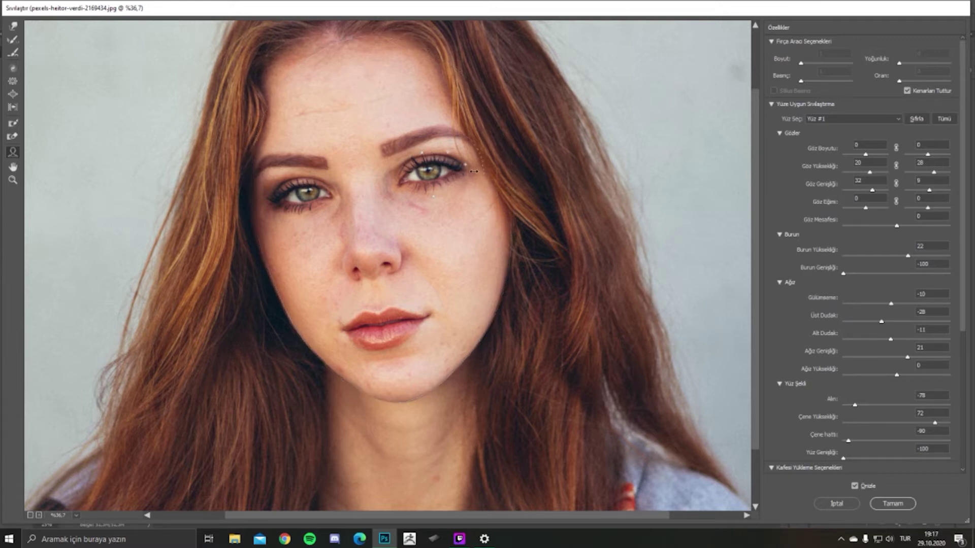
{"action": "left_click_drag", "start_coordinate": [479, 340], "coordinate": [476, 338]}
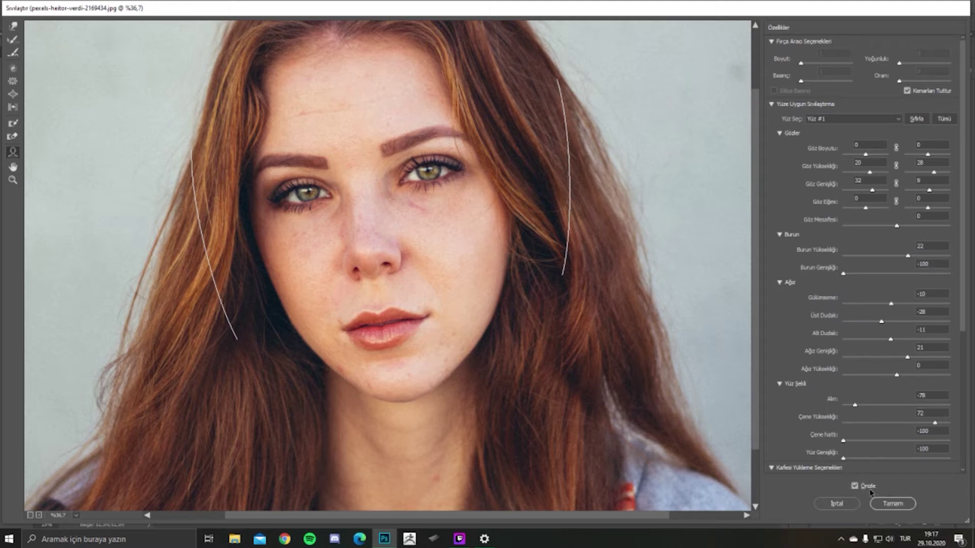
Step: Narrow both eyes and shrink the left eye, bringing Eye Size to -34 and -10
{"action": "left_click", "coordinate": [854, 487]}
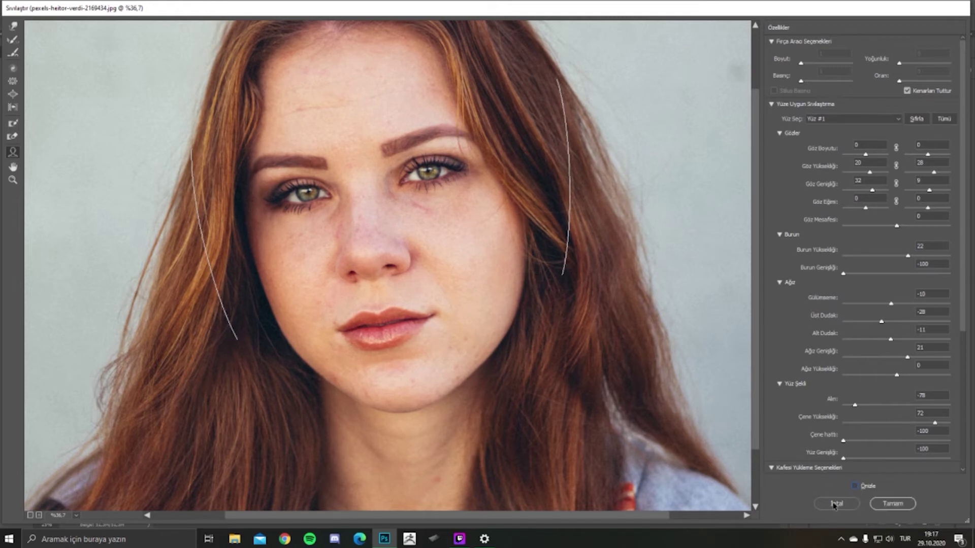
{"action": "left_click", "coordinate": [855, 487]}
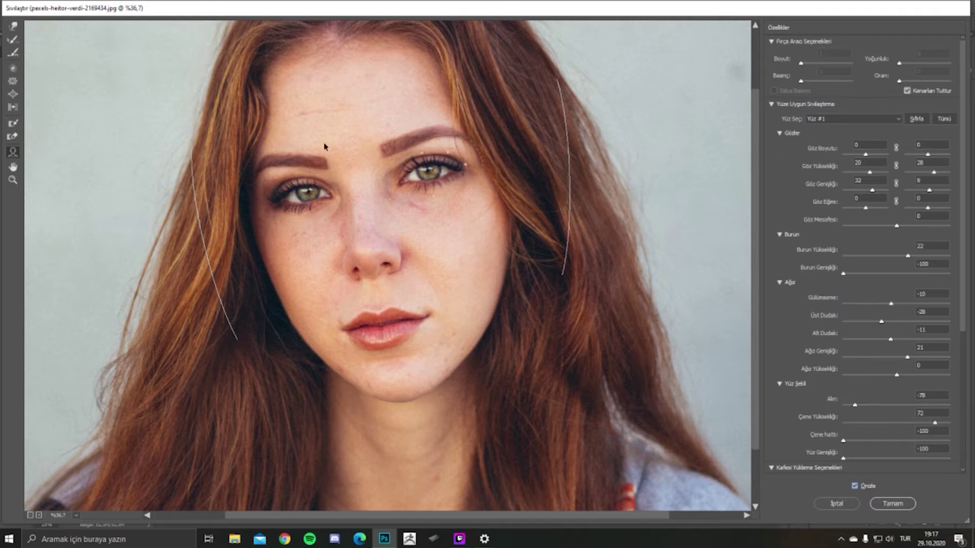
{"action": "mouse_move", "coordinate": [301, 194]}
{"action": "left_click_drag", "start_coordinate": [268, 200], "coordinate": [280, 200]}
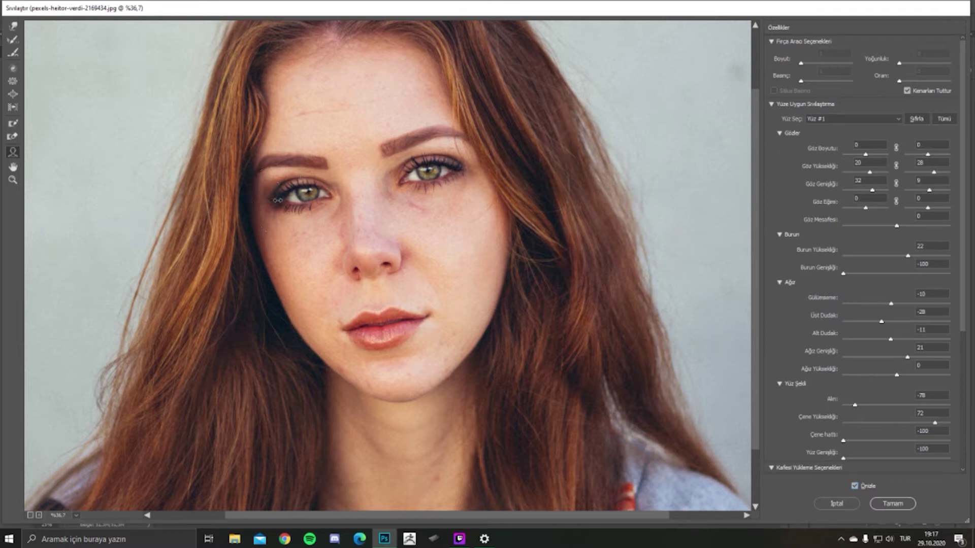
{"action": "left_click_drag", "start_coordinate": [466, 168], "coordinate": [450, 153]}
{"action": "left_click_drag", "start_coordinate": [288, 186], "coordinate": [297, 196]}
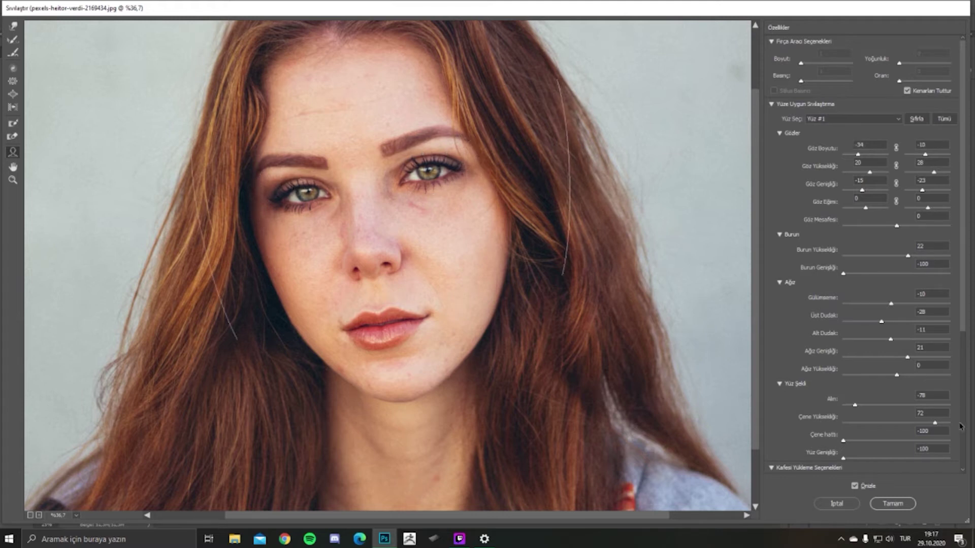
Step: Compare before and after with Preview, then commit the Liquify edits with OK
{"action": "left_click", "coordinate": [855, 486]}
{"action": "left_click", "coordinate": [855, 486]}
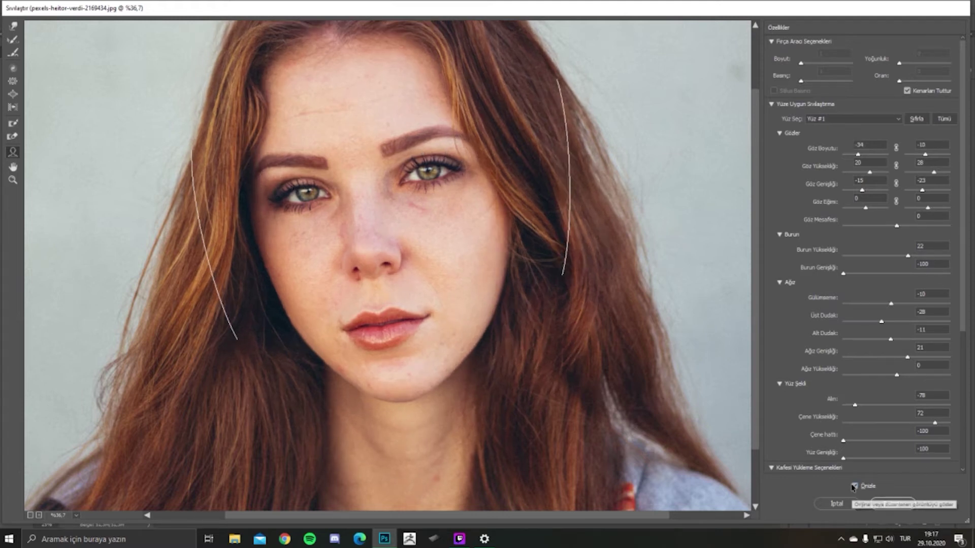
{"action": "left_click", "coordinate": [855, 486]}
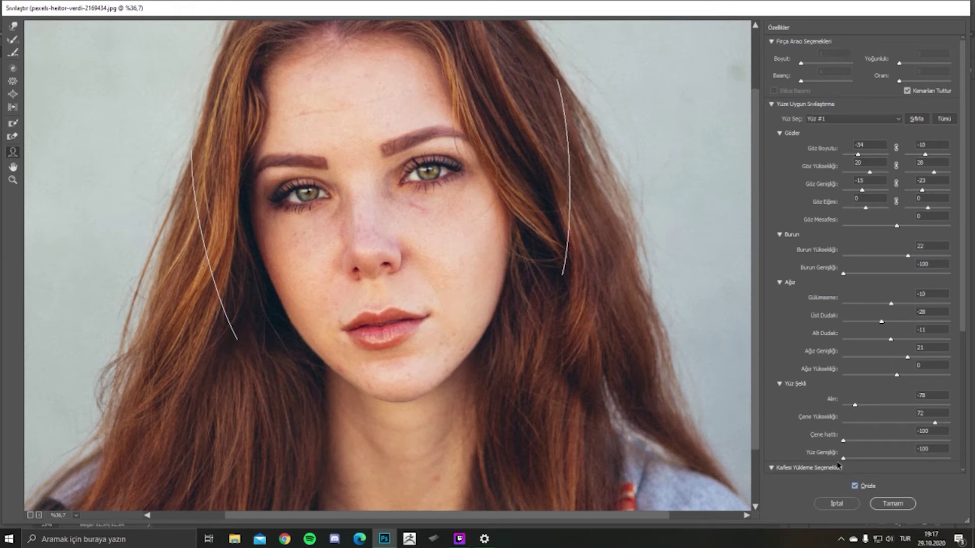
{"action": "left_click", "coordinate": [886, 504]}
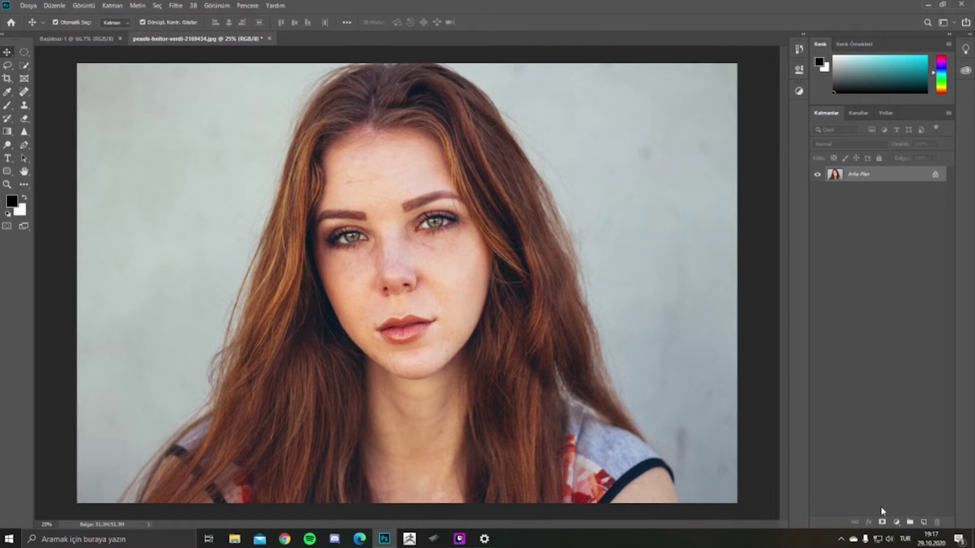
Step: Heal the forehead blemishes with the Spot Healing Brush
{"action": "scroll", "coordinate": [490, 307], "scroll_direction": "up", "scroll_amount": 2}
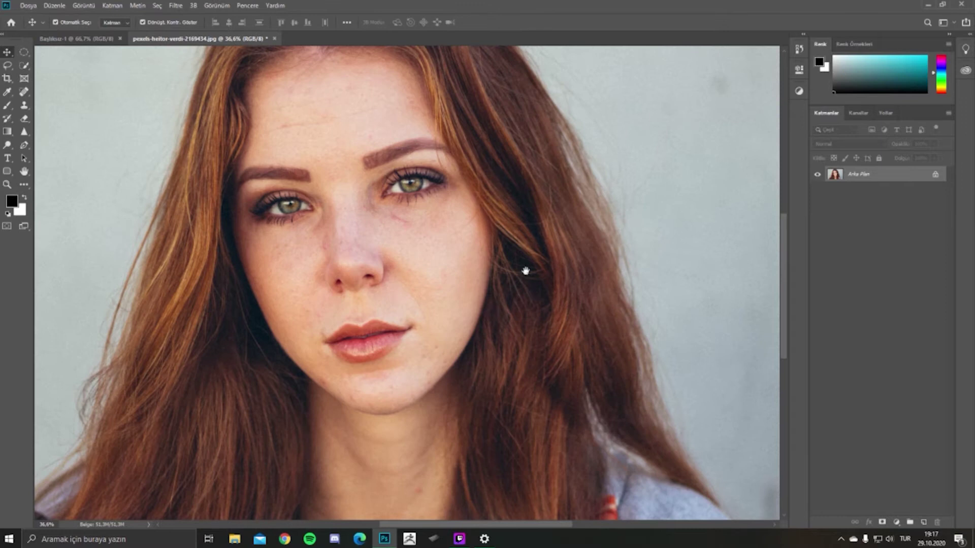
{"action": "left_click_drag", "start_coordinate": [526, 271], "coordinate": [574, 296]}
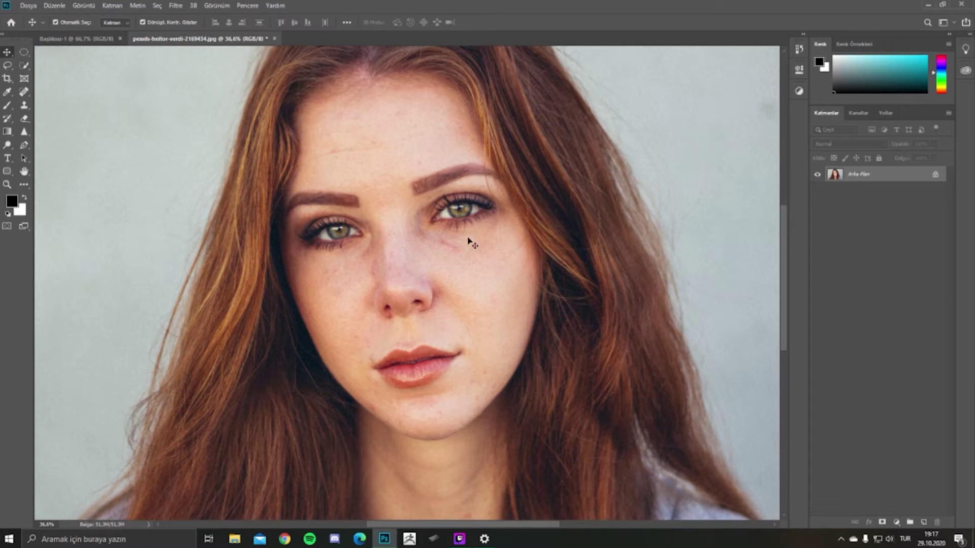
{"action": "scroll", "coordinate": [462, 249], "scroll_direction": "up", "scroll_amount": 3}
{"action": "mouse_move", "coordinate": [391, 109]}
{"action": "left_mouse_down"}
{"action": "mouse_move", "coordinate": [413, 148]}
{"action": "mouse_move", "coordinate": [455, 179]}
{"action": "left_mouse_up"}
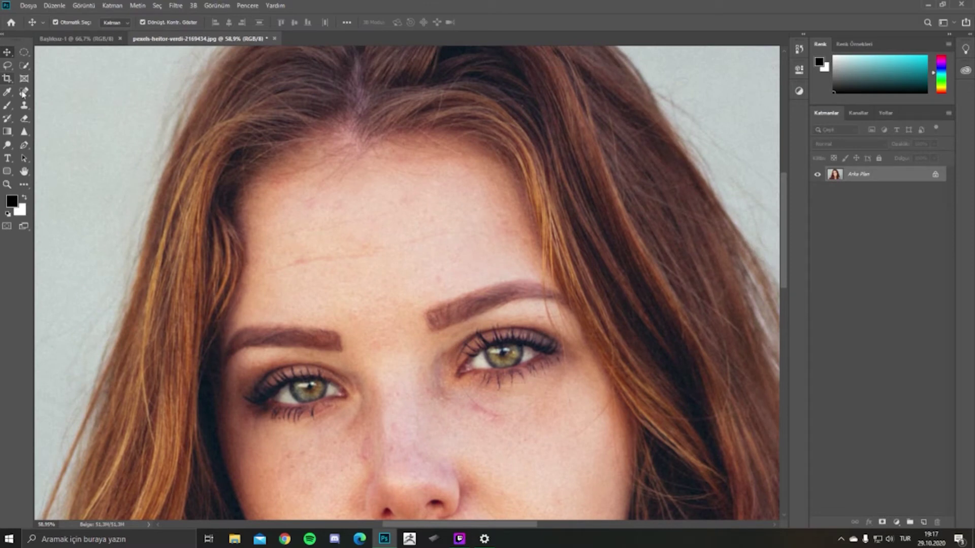
{"action": "left_click", "coordinate": [24, 92]}
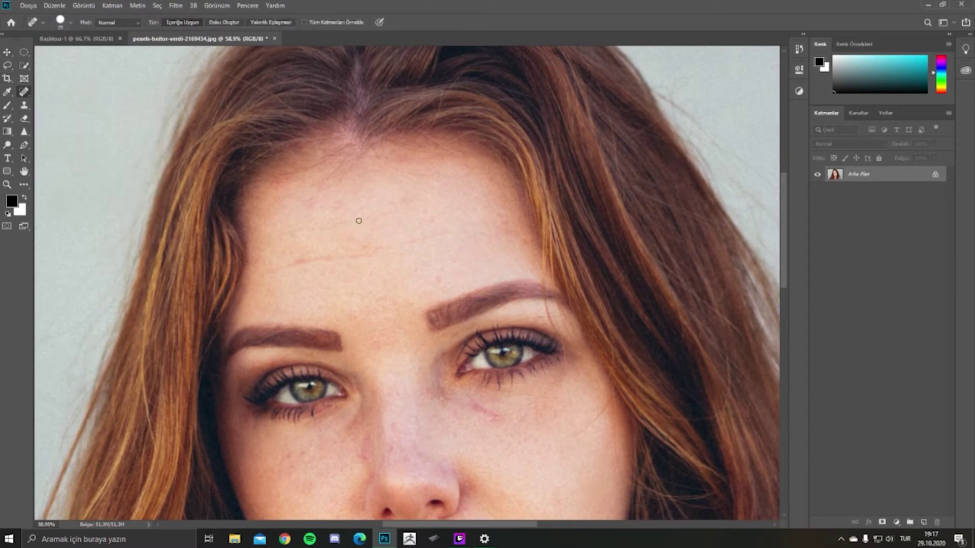
{"action": "scroll", "coordinate": [408, 208], "scroll_direction": "up", "scroll_amount": 3}
{"action": "scroll", "coordinate": [409, 208], "scroll_direction": "right", "scroll_amount": 2}
{"action": "left_click_drag", "start_coordinate": [416, 209], "coordinate": [428, 217]}
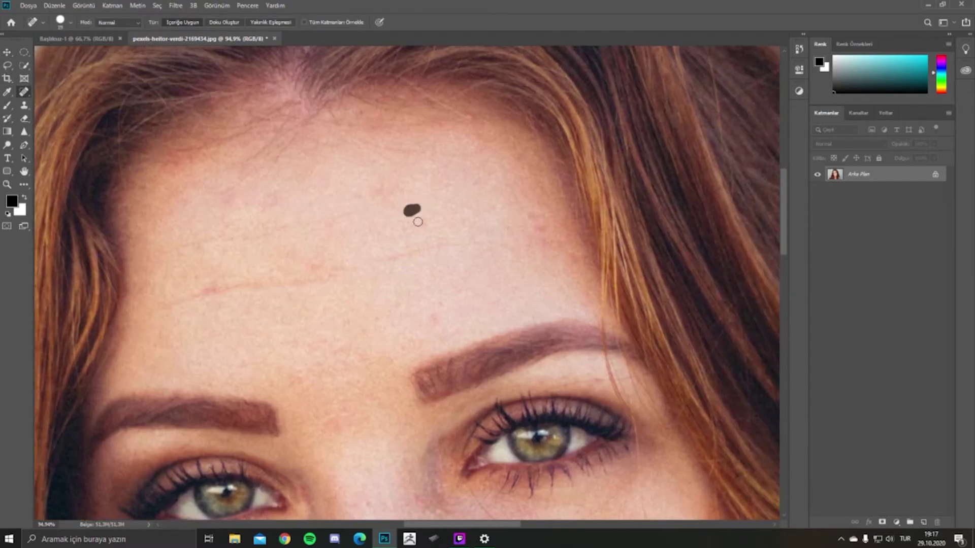
{"action": "left_click_drag", "start_coordinate": [378, 196], "coordinate": [373, 184]}
{"action": "mouse_move", "coordinate": [430, 309]}
{"action": "left_mouse_down"}
{"action": "mouse_move", "coordinate": [440, 302]}
{"action": "mouse_move", "coordinate": [435, 318]}
{"action": "left_mouse_up"}
{"action": "scroll", "coordinate": [445, 288], "scroll_direction": "right", "scroll_amount": 2}
{"action": "mouse_move", "coordinate": [482, 234]}
{"action": "left_mouse_down"}
{"action": "mouse_move", "coordinate": [487, 244]}
{"action": "mouse_move", "coordinate": [474, 223]}
{"action": "left_mouse_up"}
{"action": "left_click_drag", "start_coordinate": [501, 261], "coordinate": [530, 265]}
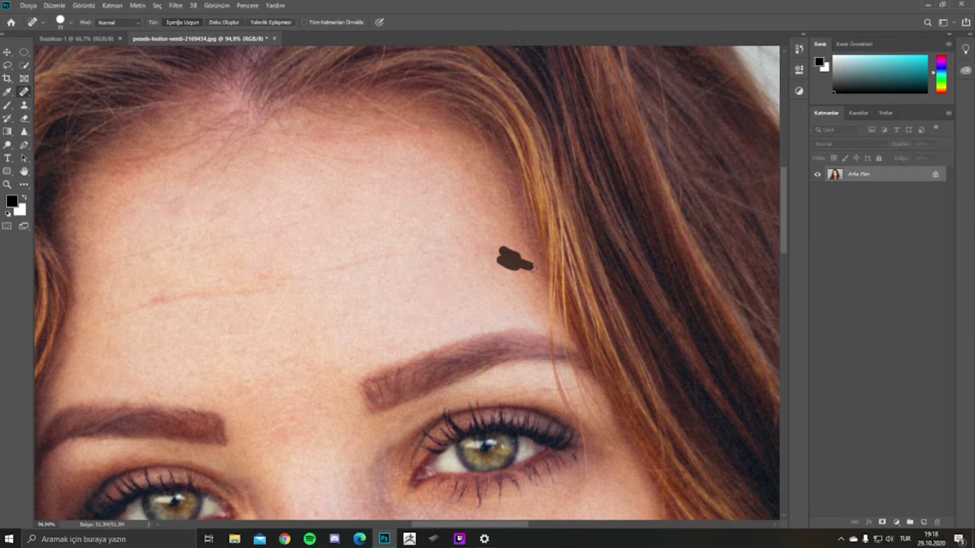
{"action": "left_click_drag", "start_coordinate": [363, 267], "coordinate": [494, 163]}
{"action": "left_click_drag", "start_coordinate": [312, 176], "coordinate": [284, 167]}
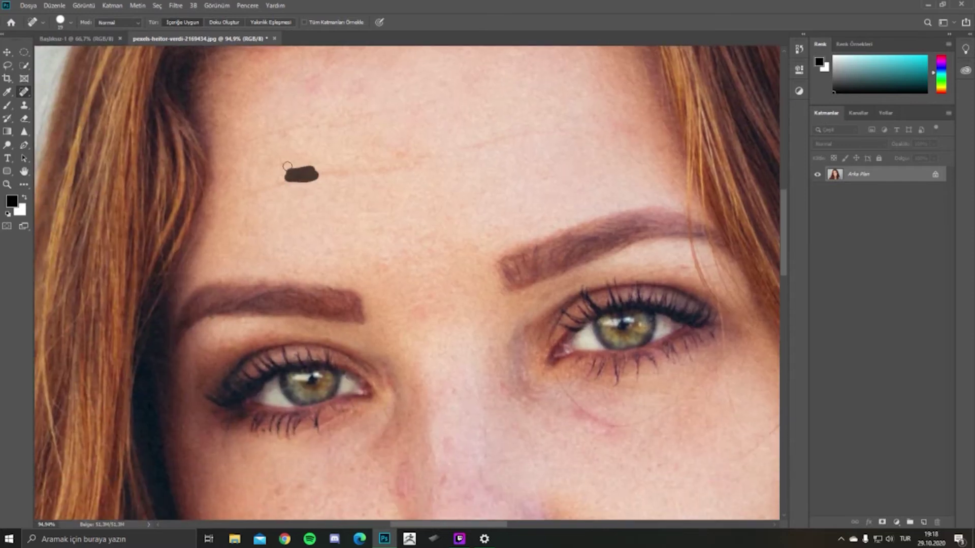
Step: Heal the marks on the nose bridge and a blemish on the cheek
{"action": "left_click_drag", "start_coordinate": [322, 133], "coordinate": [330, 31]}
{"action": "left_click_drag", "start_coordinate": [394, 289], "coordinate": [414, 163]}
{"action": "left_click_drag", "start_coordinate": [438, 232], "coordinate": [431, 269]}
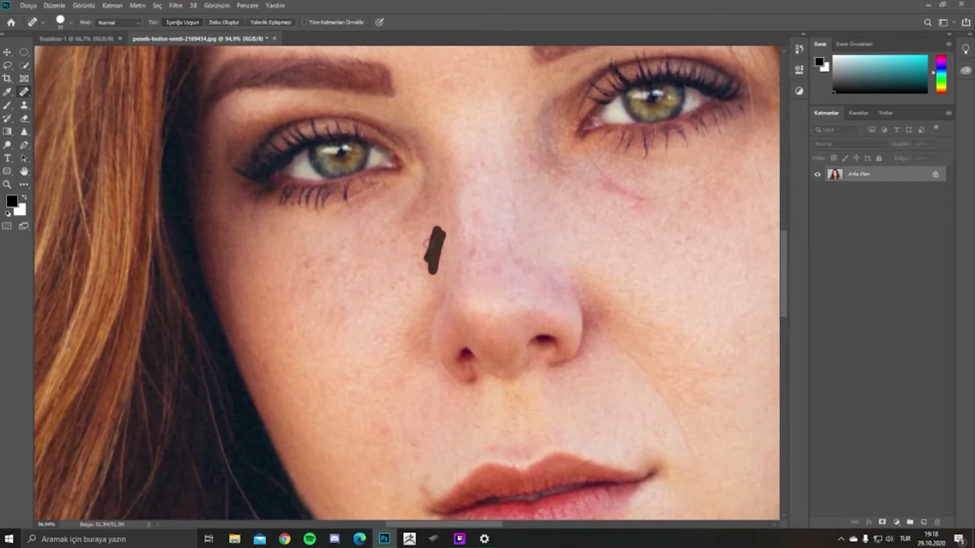
{"action": "mouse_move", "coordinate": [471, 222]}
{"action": "left_mouse_down"}
{"action": "mouse_move", "coordinate": [469, 261]}
{"action": "mouse_move", "coordinate": [527, 198]}
{"action": "left_mouse_up"}
{"action": "mouse_move", "coordinate": [378, 201]}
{"action": "left_mouse_down"}
{"action": "mouse_move", "coordinate": [362, 197]}
{"action": "mouse_move", "coordinate": [346, 211]}
{"action": "left_mouse_up"}
Step: Heal the blemishes along the left jaw and right jawline
{"action": "scroll", "coordinate": [420, 188], "scroll_direction": "down", "scroll_amount": 5}
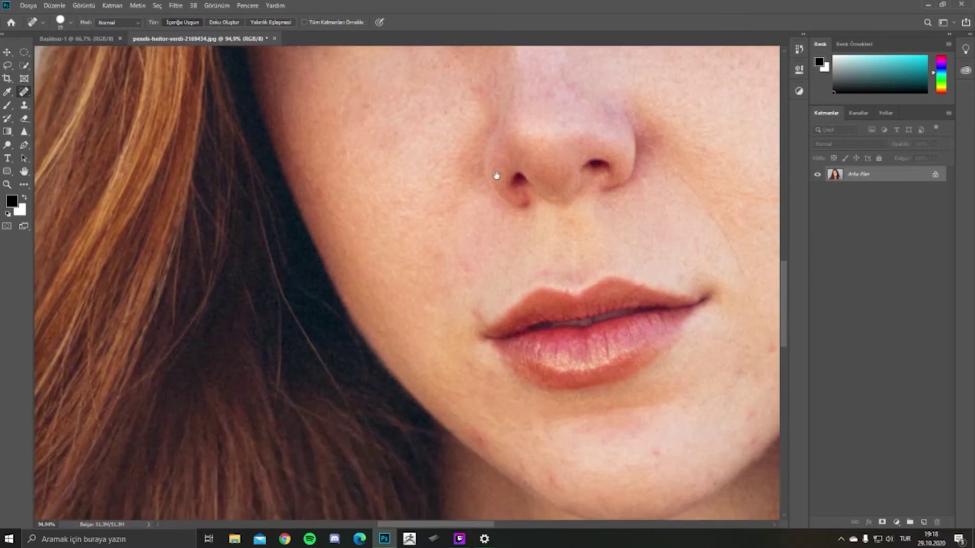
{"action": "scroll", "coordinate": [546, 234], "scroll_direction": "down", "scroll_amount": 4}
{"action": "scroll", "coordinate": [518, 261], "scroll_direction": "down", "scroll_amount": 2}
{"action": "mouse_move", "coordinate": [485, 311]}
{"action": "left_mouse_down"}
{"action": "mouse_move", "coordinate": [498, 292]}
{"action": "mouse_move", "coordinate": [520, 295]}
{"action": "left_mouse_up"}
{"action": "scroll", "coordinate": [508, 280], "scroll_direction": "right", "scroll_amount": 4}
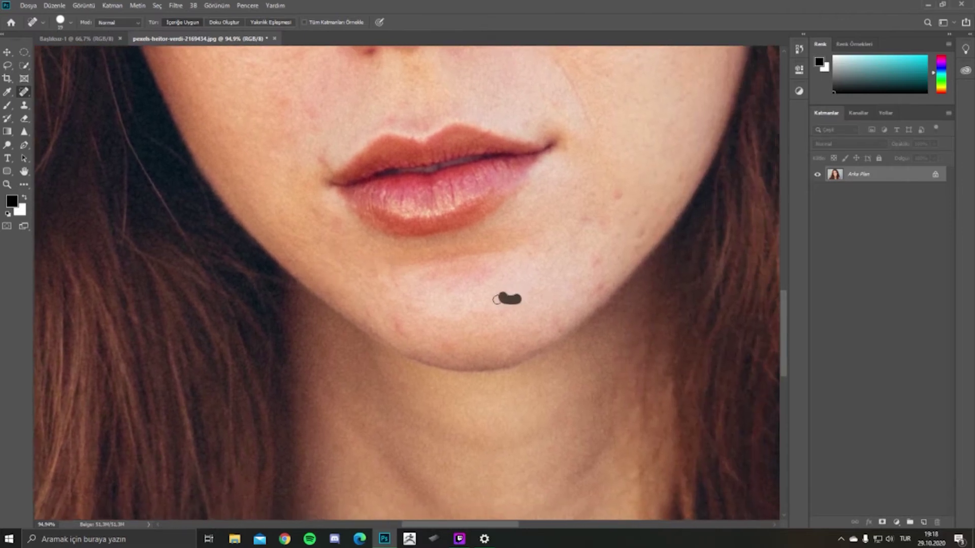
{"action": "left_click_drag", "start_coordinate": [622, 190], "coordinate": [579, 224]}
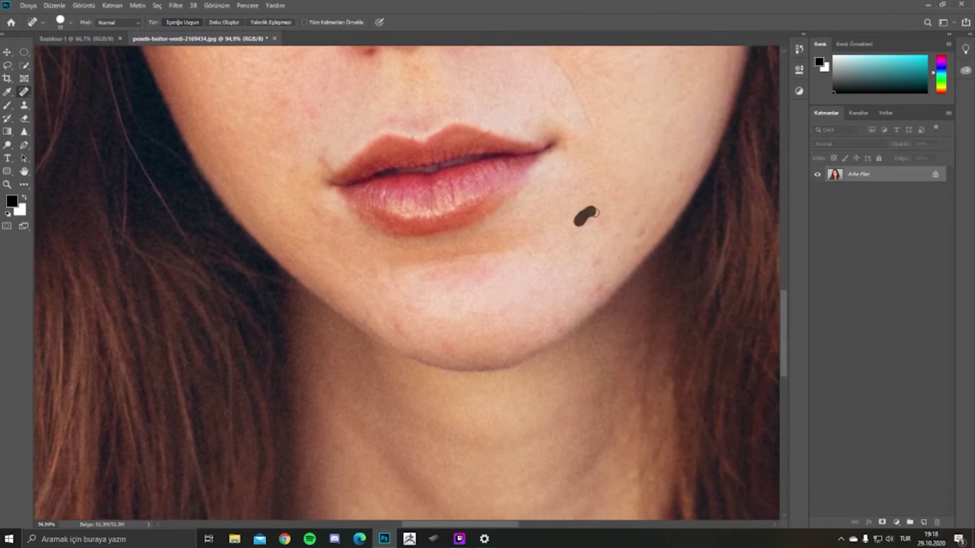
{"action": "left_click_drag", "start_coordinate": [671, 174], "coordinate": [608, 256]}
Step: Zoom out to about 25% and pan so the whole retouched head is visible
{"action": "scroll", "coordinate": [559, 222], "scroll_direction": "down", "scroll_amount": 5}
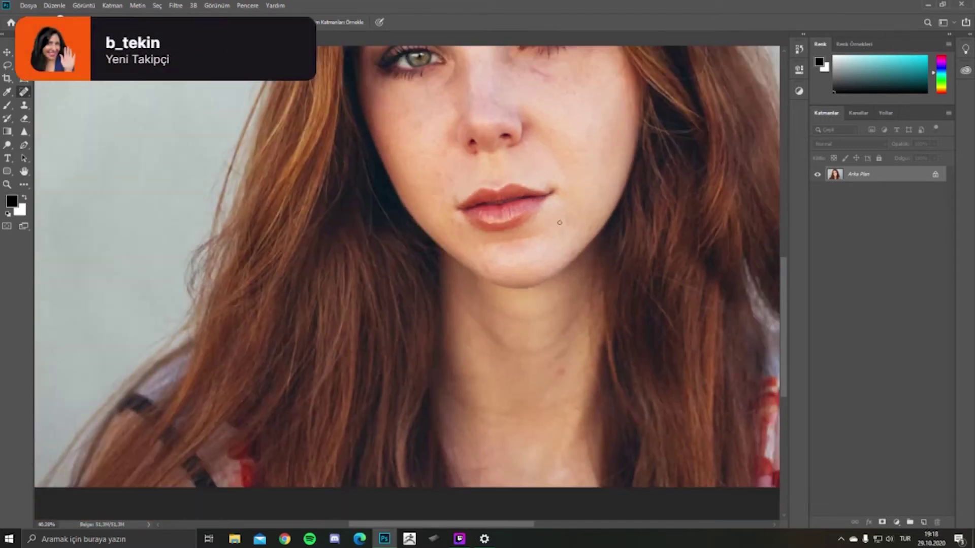
{"action": "scroll", "coordinate": [564, 180], "scroll_direction": "down", "scroll_amount": 2}
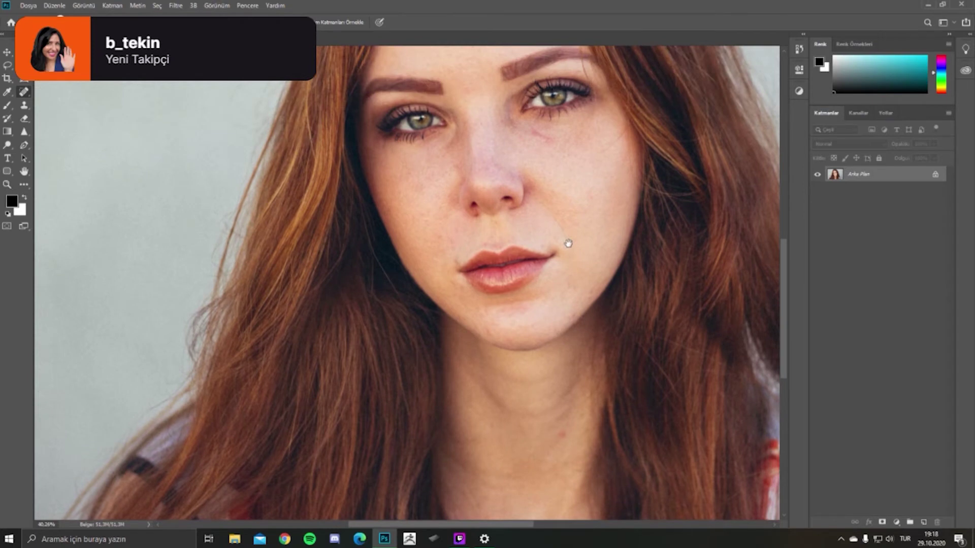
{"action": "left_click_drag", "start_coordinate": [552, 175], "coordinate": [556, 323]}
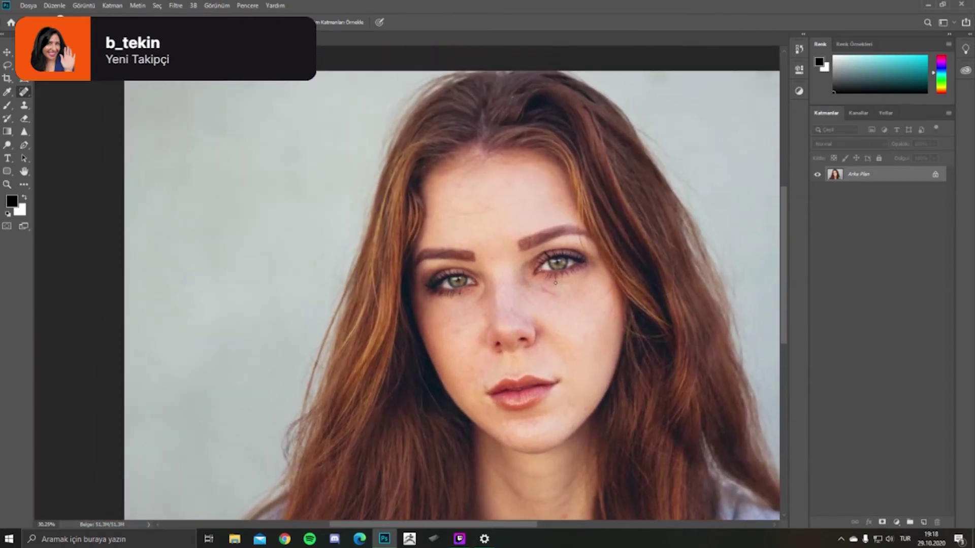
{"action": "scroll", "coordinate": [565, 274], "scroll_direction": "down", "scroll_amount": 1}
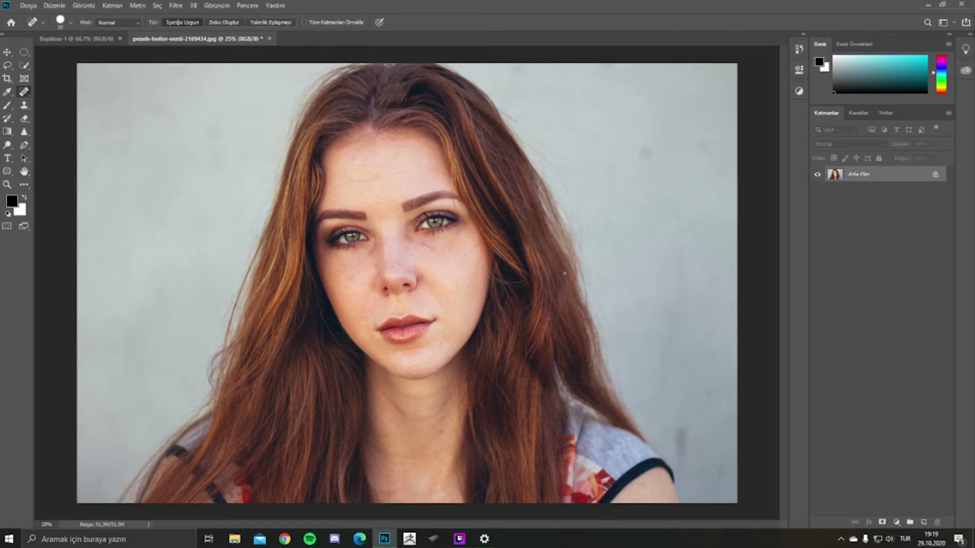
Step: Open doodle-3505459_1920.png via Dosya > Aç
{"action": "left_click", "coordinate": [34, 5]}
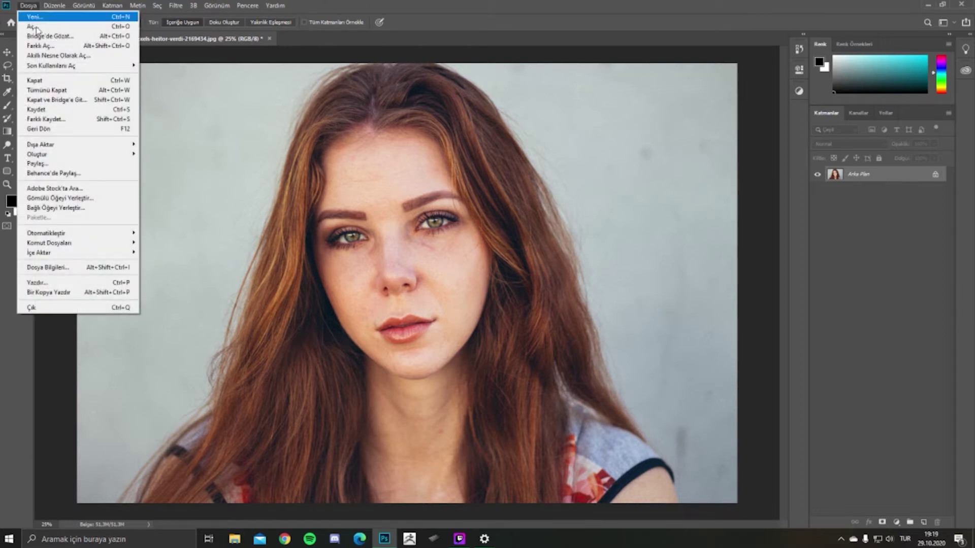
{"action": "left_click", "coordinate": [36, 27]}
{"action": "left_click", "coordinate": [152, 176]}
{"action": "double_click", "coordinate": [156, 176]}
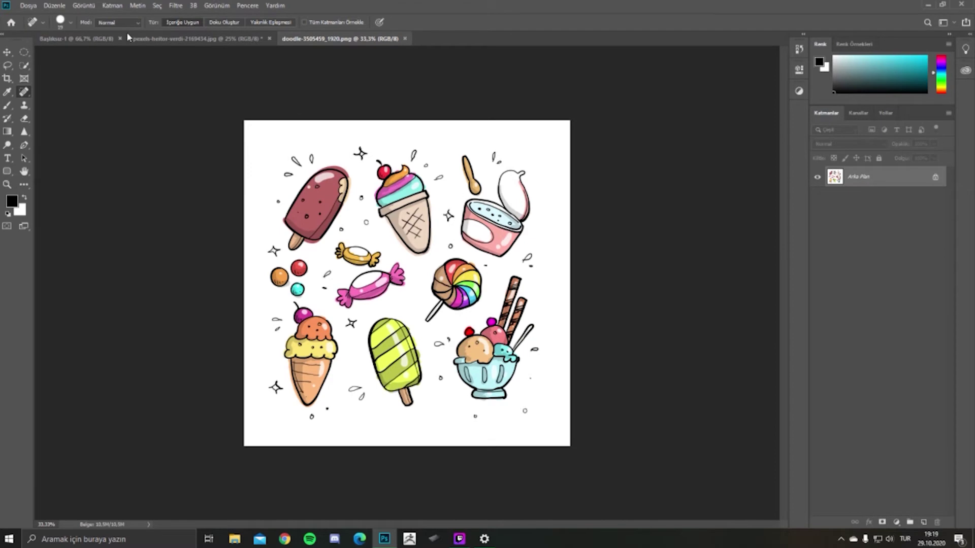
Step: Switch to the portrait tab and back to the doodle, then select the Eraser
{"action": "left_click", "coordinate": [198, 38]}
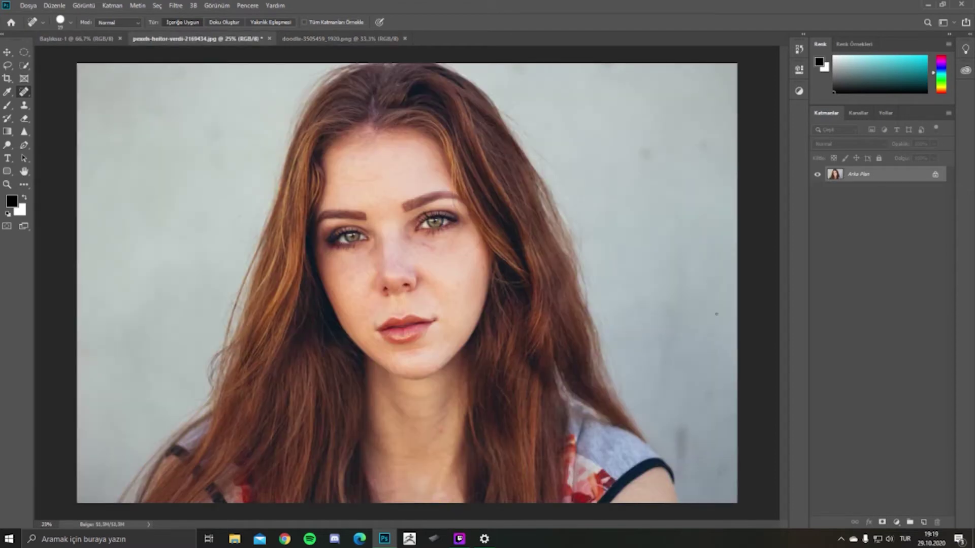
{"action": "left_click", "coordinate": [385, 38]}
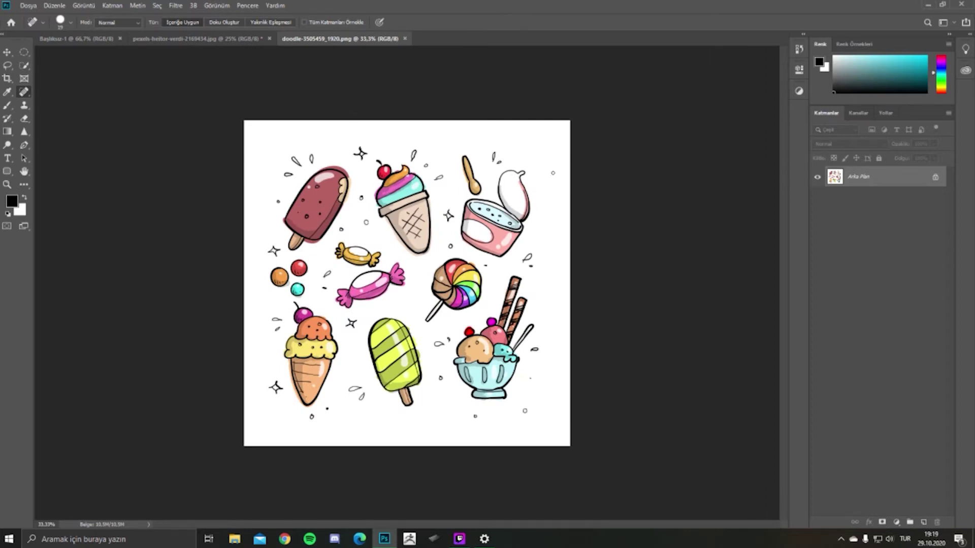
{"action": "left_click", "coordinate": [24, 119]}
Step: Erase the doodle's white background to transparency with the Magic Eraser, undoing accidental erasures
{"action": "right_click", "coordinate": [26, 123]}
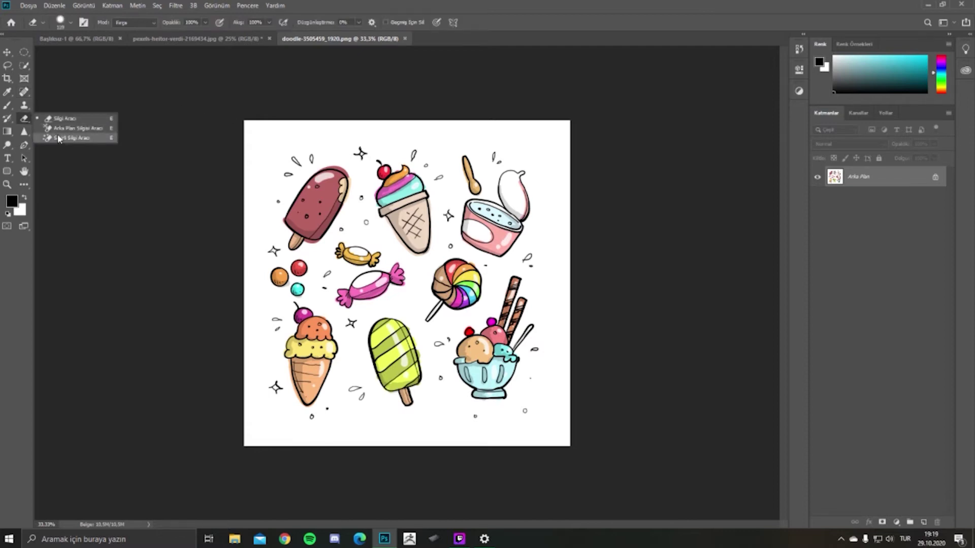
{"action": "left_click", "coordinate": [59, 138]}
{"action": "left_click", "coordinate": [299, 144]}
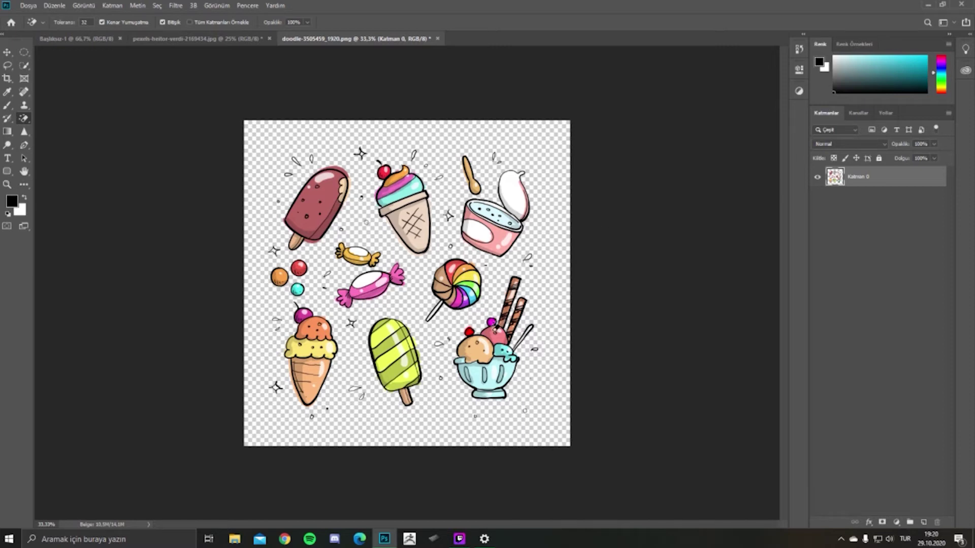
{"action": "key", "text": "ctrl+z"}
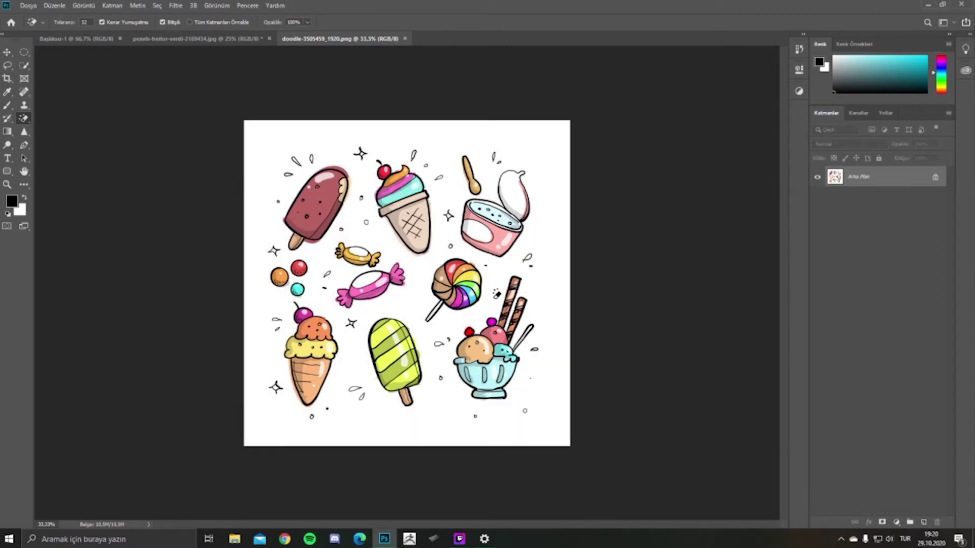
{"action": "scroll", "coordinate": [515, 285], "scroll_direction": "up", "scroll_amount": 3}
{"action": "scroll", "coordinate": [516, 284], "scroll_direction": "up", "scroll_amount": 3}
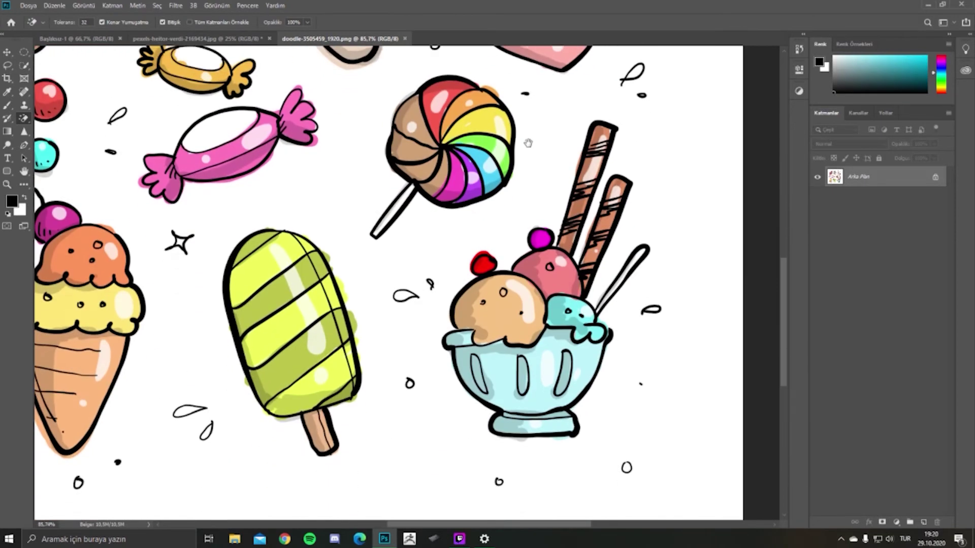
{"action": "scroll", "coordinate": [548, 178], "scroll_direction": "up", "scroll_amount": 3}
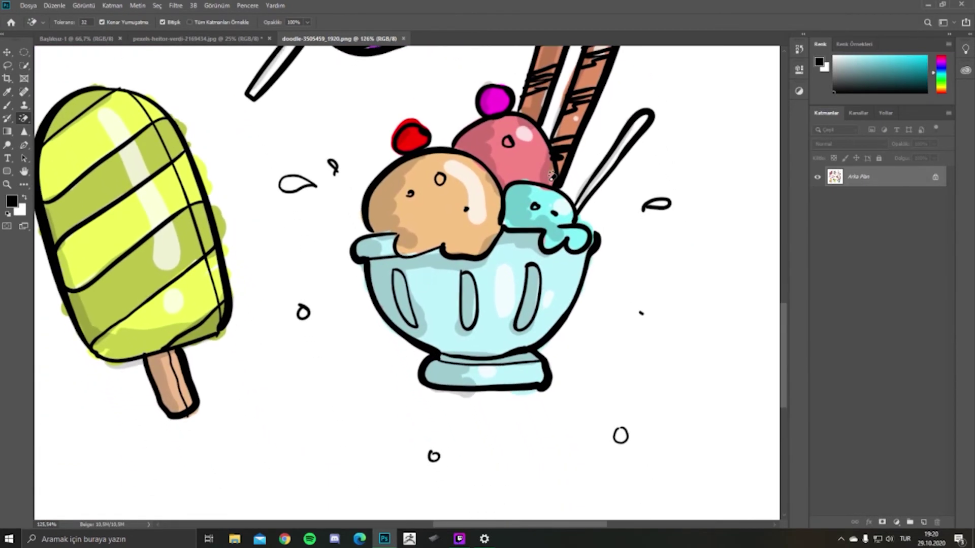
{"action": "left_click", "coordinate": [571, 269]}
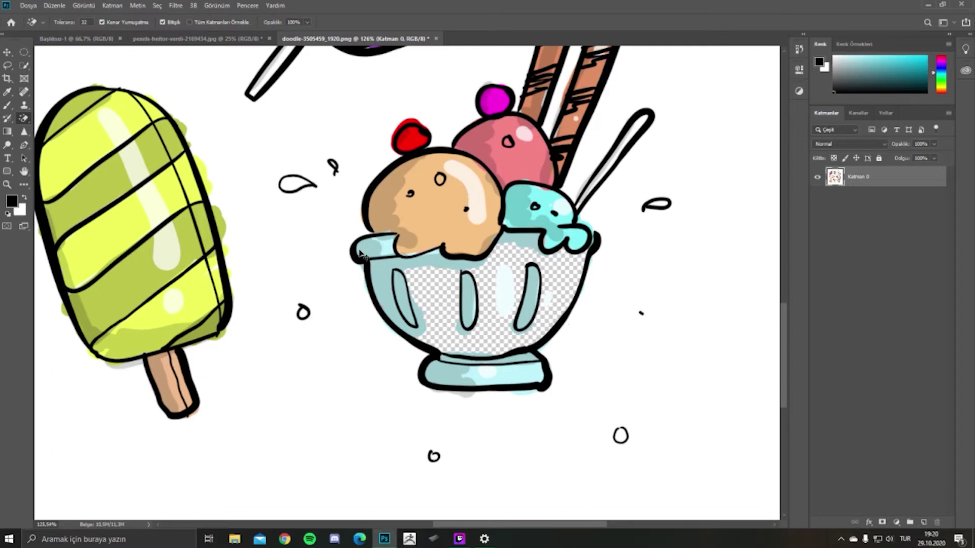
{"action": "key", "text": "ctrl+z"}
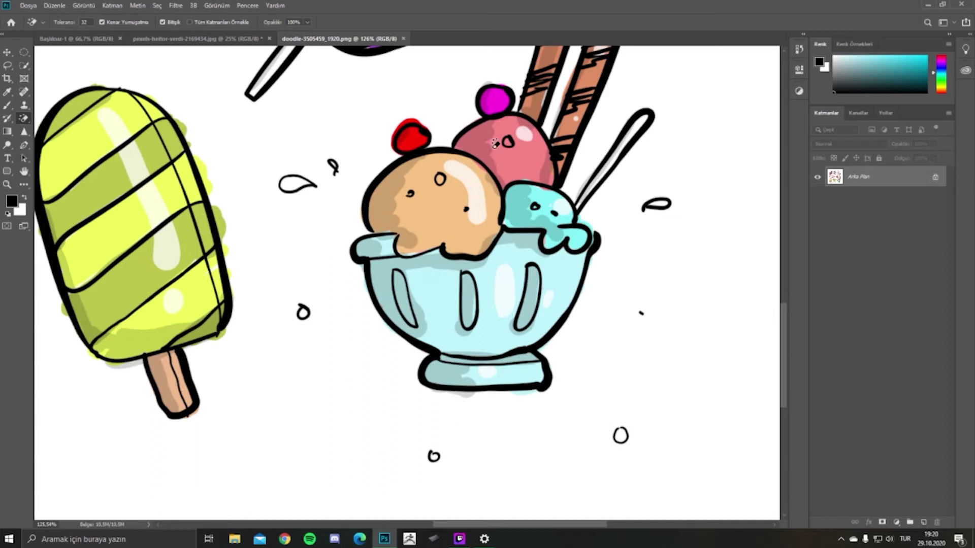
{"action": "left_click", "coordinate": [740, 158]}
{"action": "scroll", "coordinate": [681, 192], "scroll_direction": "down", "scroll_amount": 3}
{"action": "scroll", "coordinate": [676, 187], "scroll_direction": "down", "scroll_amount": 3}
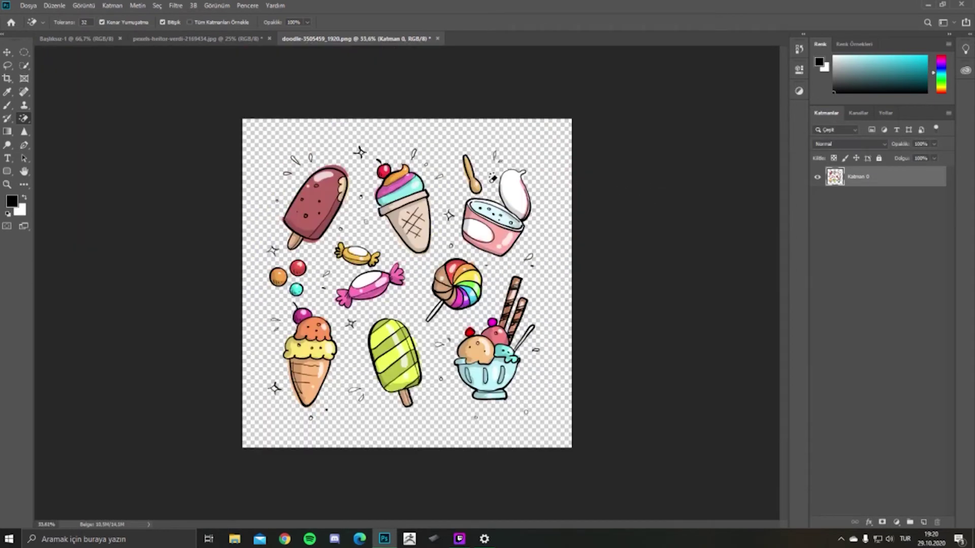
Step: Lasso the ice-cream cone on the doodle sheet and drag it toward the portrait tab
{"action": "left_click", "coordinate": [7, 65]}
{"action": "scroll", "coordinate": [385, 191], "scroll_direction": "up", "scroll_amount": 3}
{"action": "scroll", "coordinate": [386, 188], "scroll_direction": "up", "scroll_amount": 2}
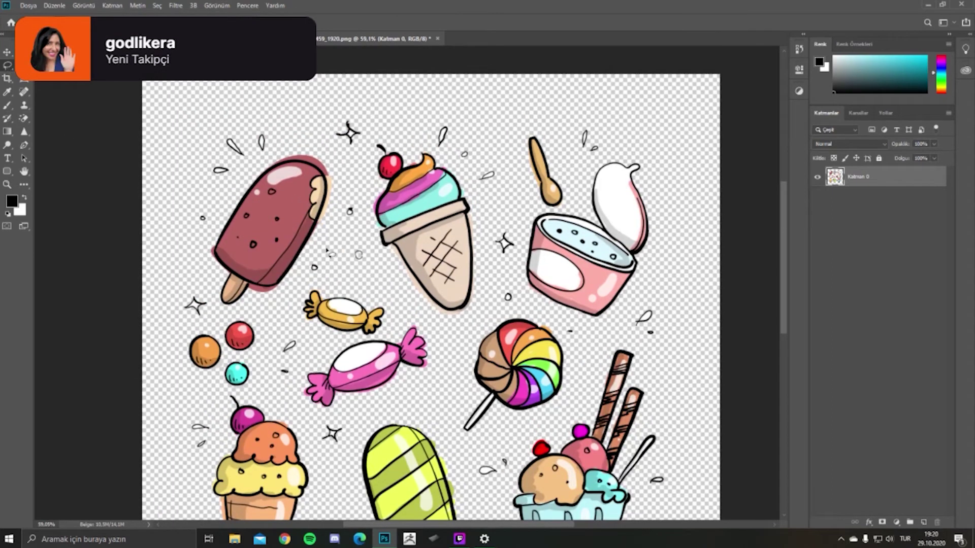
{"action": "mouse_move", "coordinate": [382, 260]}
{"action": "left_mouse_down"}
{"action": "mouse_move", "coordinate": [415, 307]}
{"action": "mouse_move", "coordinate": [485, 220]}
{"action": "left_mouse_up"}
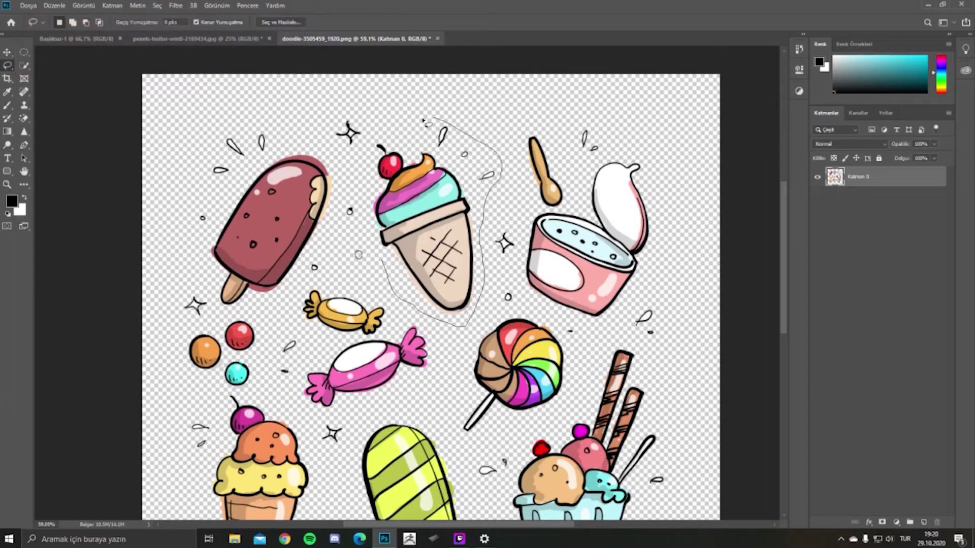
{"action": "left_click_drag", "start_coordinate": [378, 259], "coordinate": [379, 260]}
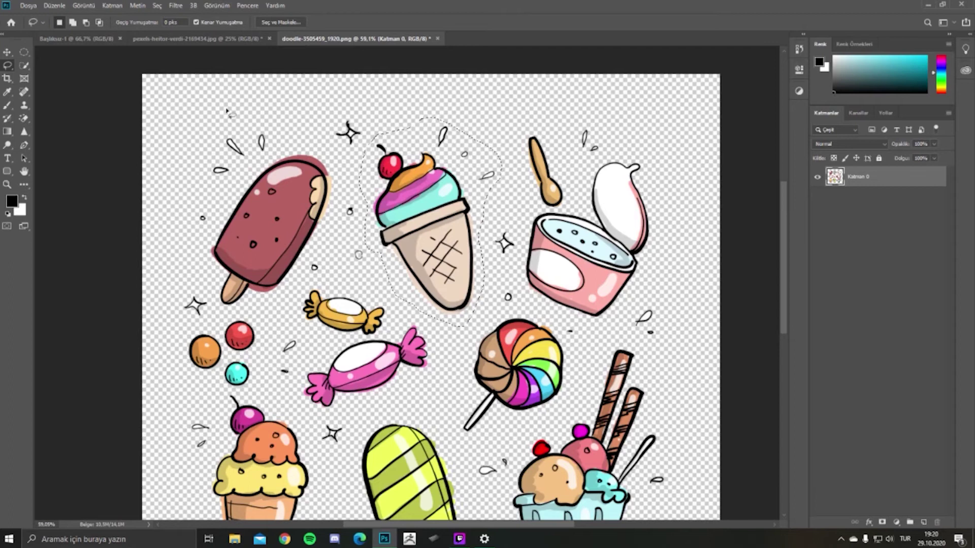
{"action": "key", "text": "v"}
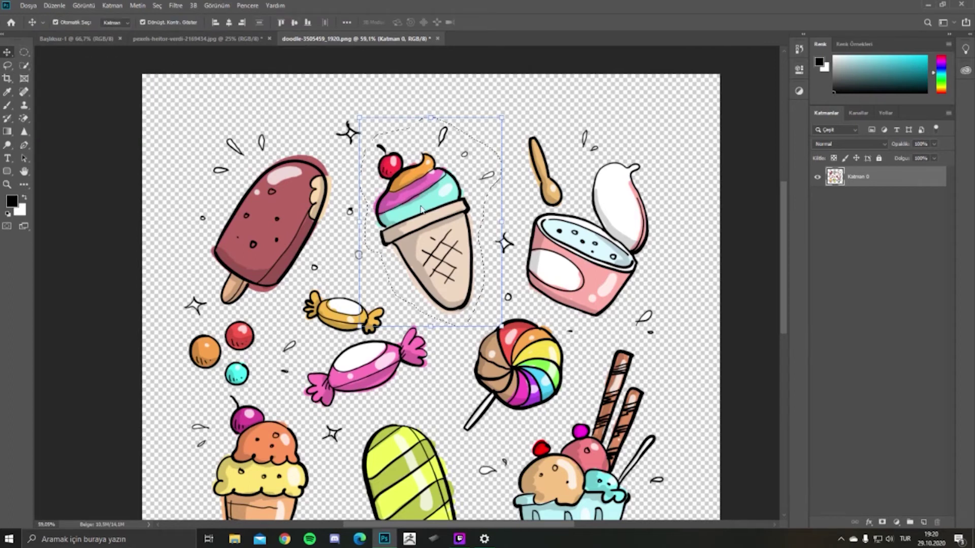
{"action": "left_click_drag", "start_coordinate": [424, 210], "coordinate": [226, 50]}
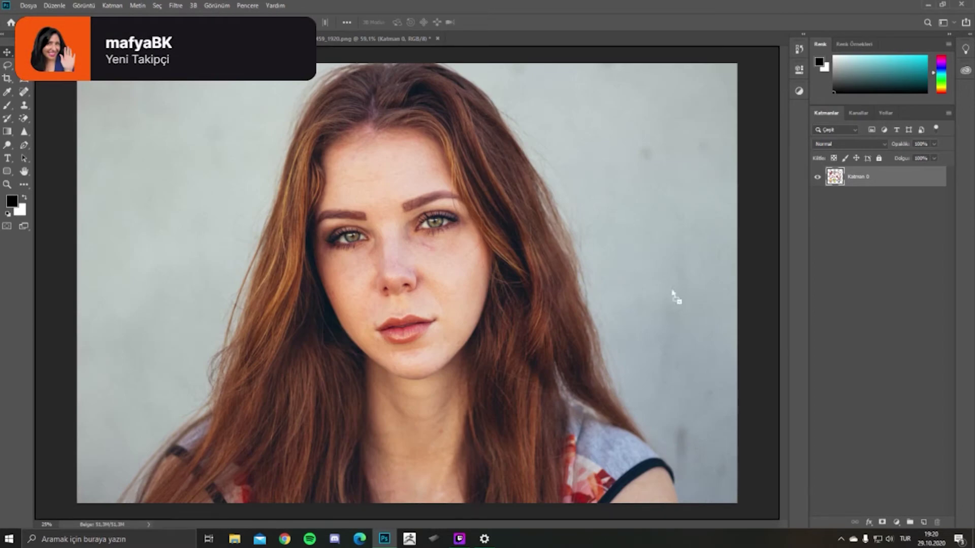
Step: Drop the cone onto the portrait, enlarge and tilt it, and place it right of her shoulder
{"action": "left_click_drag", "start_coordinate": [672, 294], "coordinate": [670, 328]}
{"action": "mouse_move", "coordinate": [687, 280]}
{"action": "left_mouse_down"}
{"action": "mouse_move", "coordinate": [708, 247]}
{"action": "mouse_move", "coordinate": [700, 241]}
{"action": "left_mouse_up"}
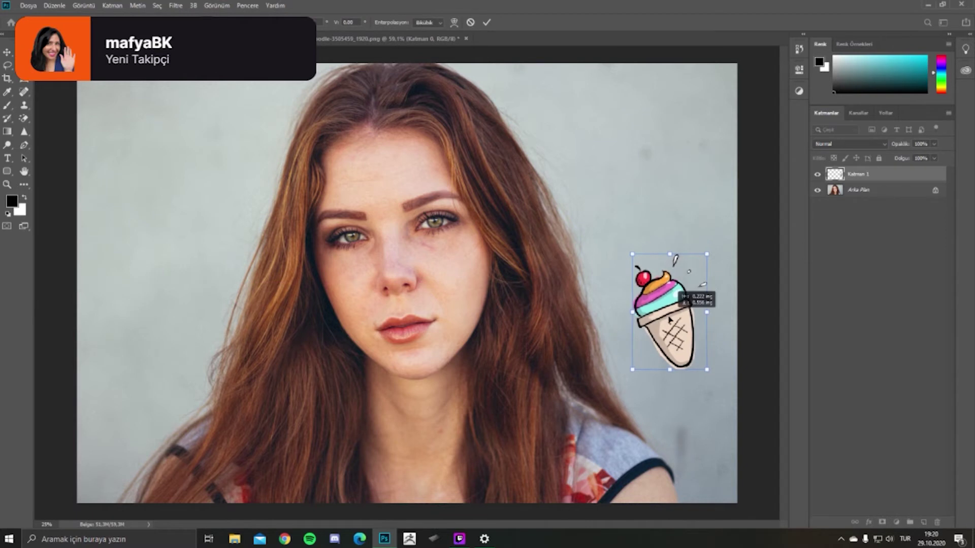
{"action": "left_click_drag", "start_coordinate": [670, 320], "coordinate": [686, 357]}
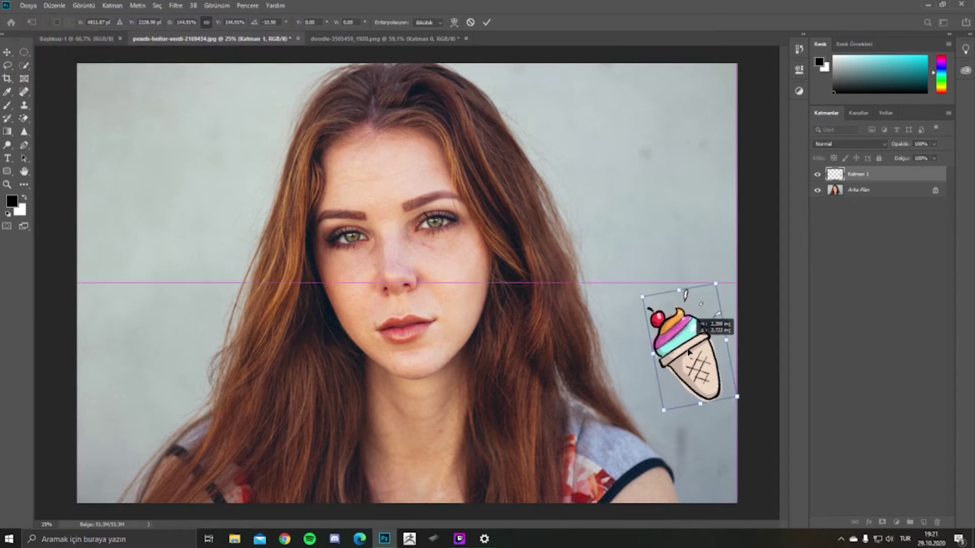
{"action": "key", "text": "Return"}
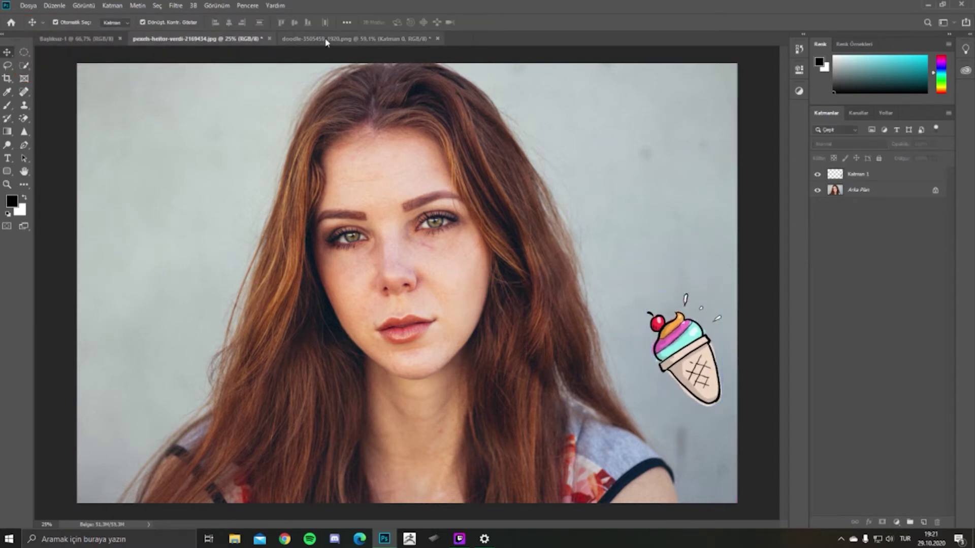
Step: Lasso the two candies on the doodle sheet and place them at the portrait's upper left
{"action": "left_click", "coordinate": [326, 38]}
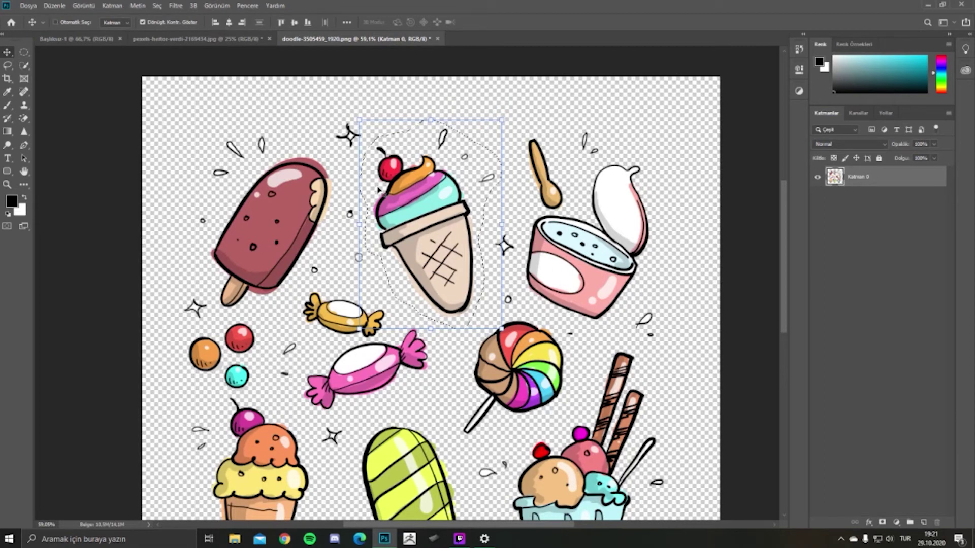
{"action": "key", "text": "ctrl+d"}
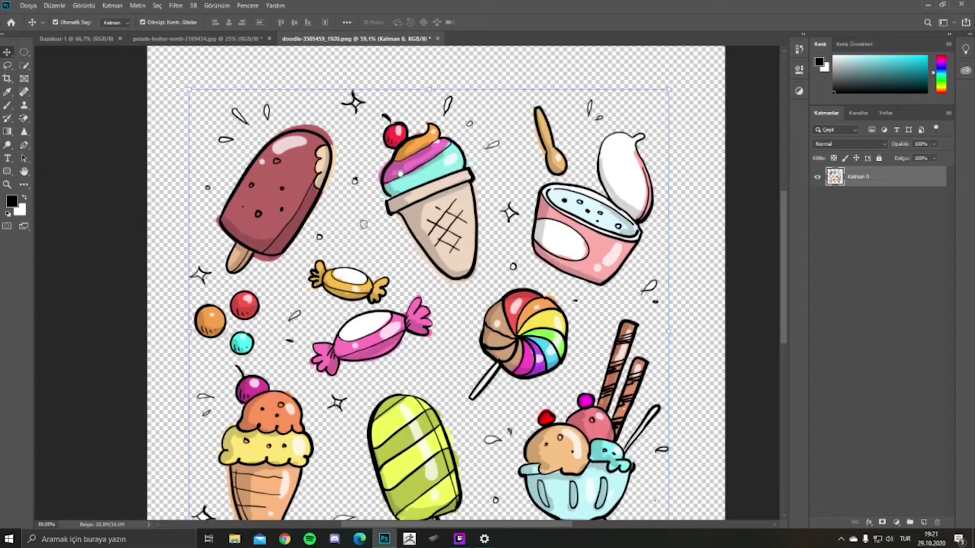
{"action": "scroll", "coordinate": [369, 220], "scroll_direction": "down", "scroll_amount": 3}
{"action": "left_click_drag", "start_coordinate": [369, 194], "coordinate": [308, 192]}
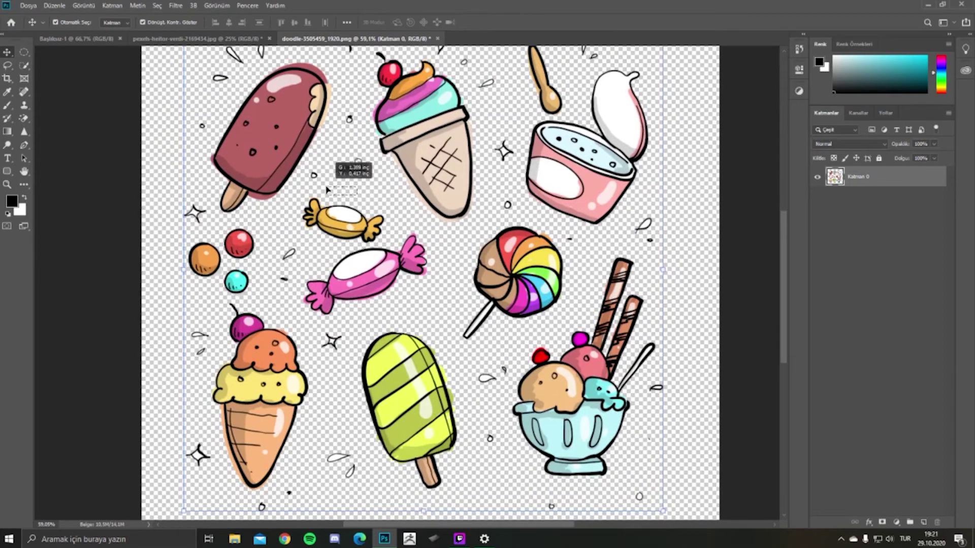
{"action": "left_click", "coordinate": [8, 65]}
{"action": "left_click_drag", "start_coordinate": [390, 204], "coordinate": [307, 195]}
{"action": "left_click_drag", "start_coordinate": [293, 298], "coordinate": [322, 195]}
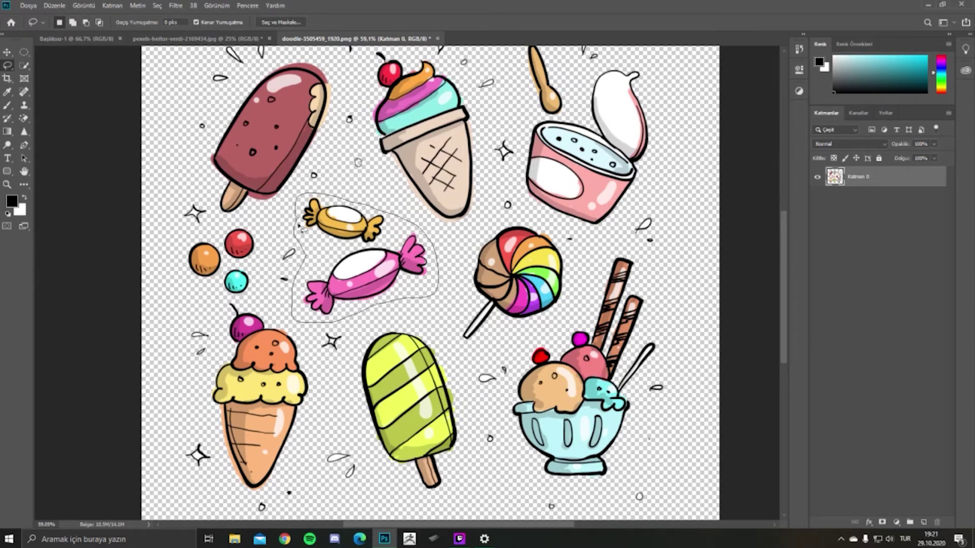
{"action": "key", "text": "v"}
{"action": "mouse_move", "coordinate": [399, 253]}
{"action": "left_mouse_down"}
{"action": "mouse_move", "coordinate": [389, 218]}
{"action": "mouse_move", "coordinate": [215, 170]}
{"action": "left_mouse_up"}
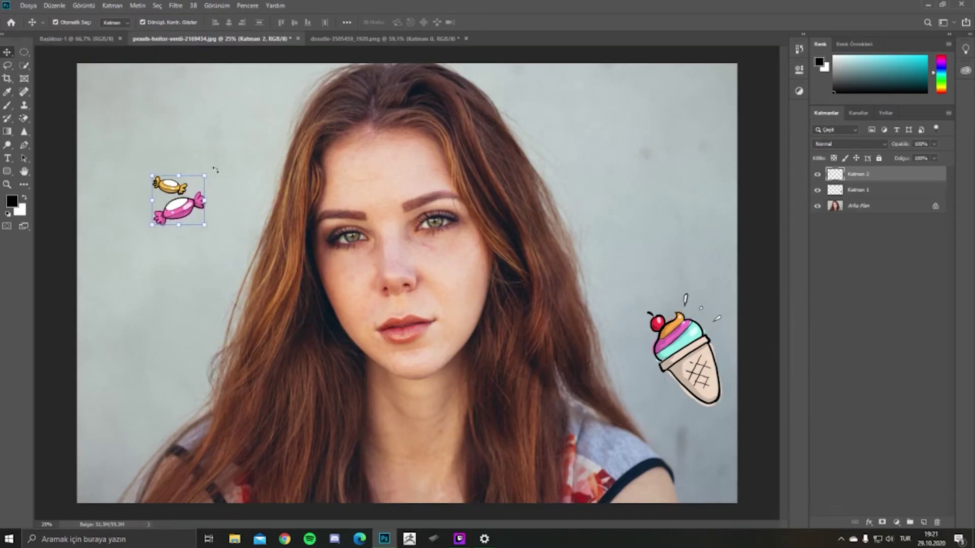
{"action": "left_click", "coordinate": [259, 165]}
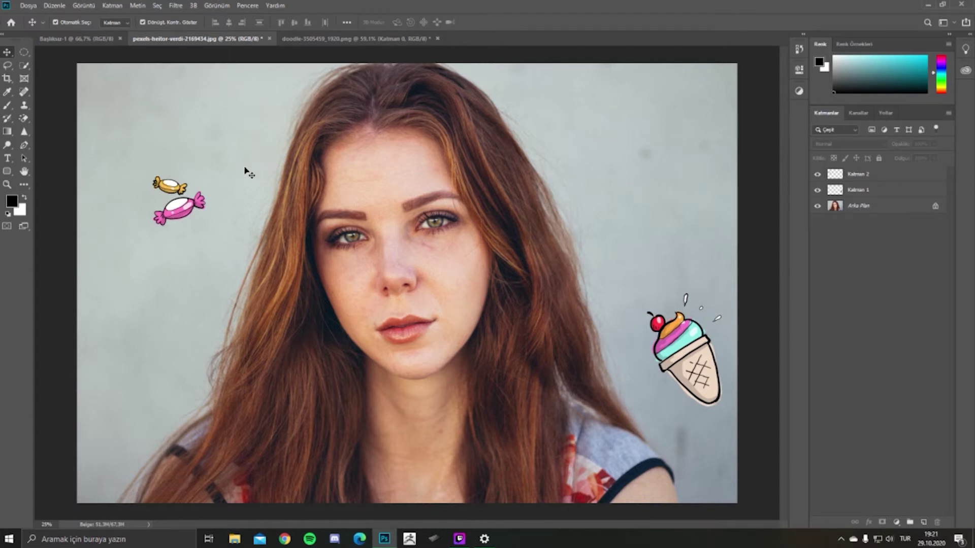
{"action": "left_click_drag", "start_coordinate": [194, 215], "coordinate": [185, 215]}
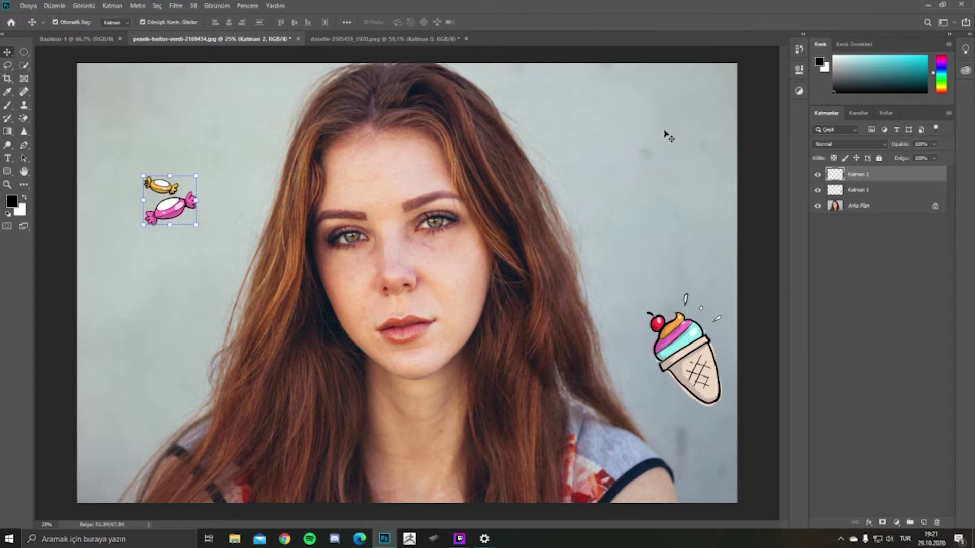
Step: Close the red-haired portrait and the doodle document without saving
{"action": "left_click", "coordinate": [298, 39]}
{"action": "left_click", "coordinate": [500, 205]}
{"action": "left_click", "coordinate": [288, 39]}
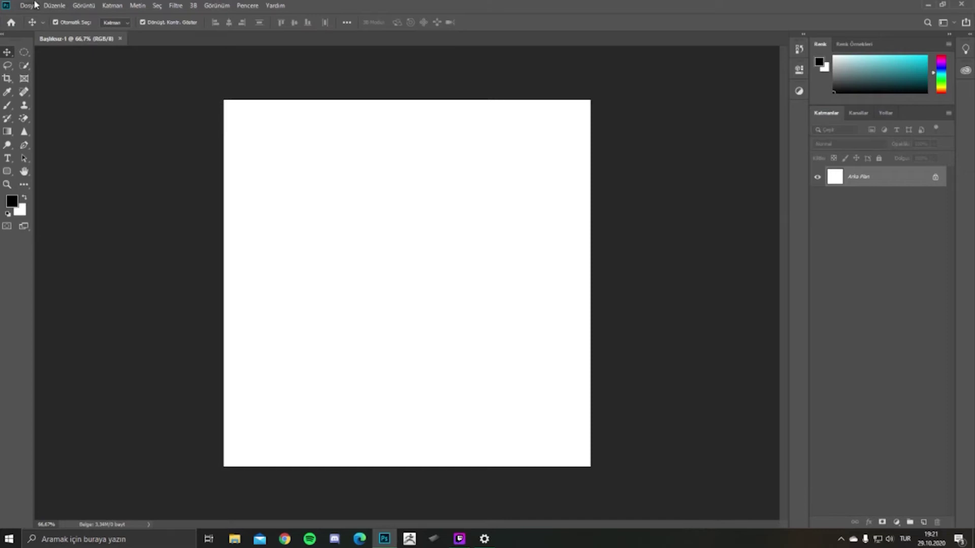
Step: Open the photo of the woman sitting by the window and zoom in
{"action": "left_click", "coordinate": [28, 6]}
{"action": "left_click", "coordinate": [41, 24]}
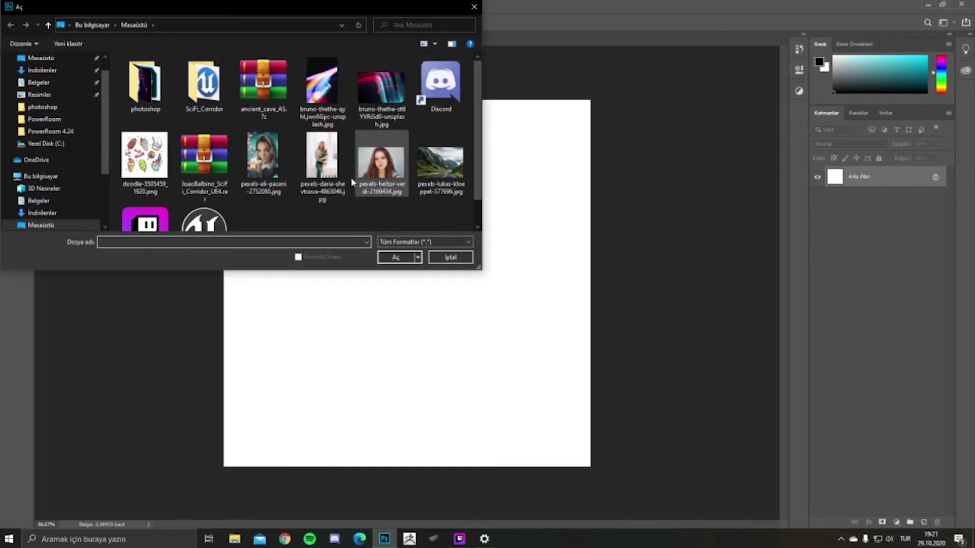
{"action": "scroll", "coordinate": [325, 142], "scroll_direction": "down", "scroll_amount": 1}
{"action": "double_click", "coordinate": [325, 136]}
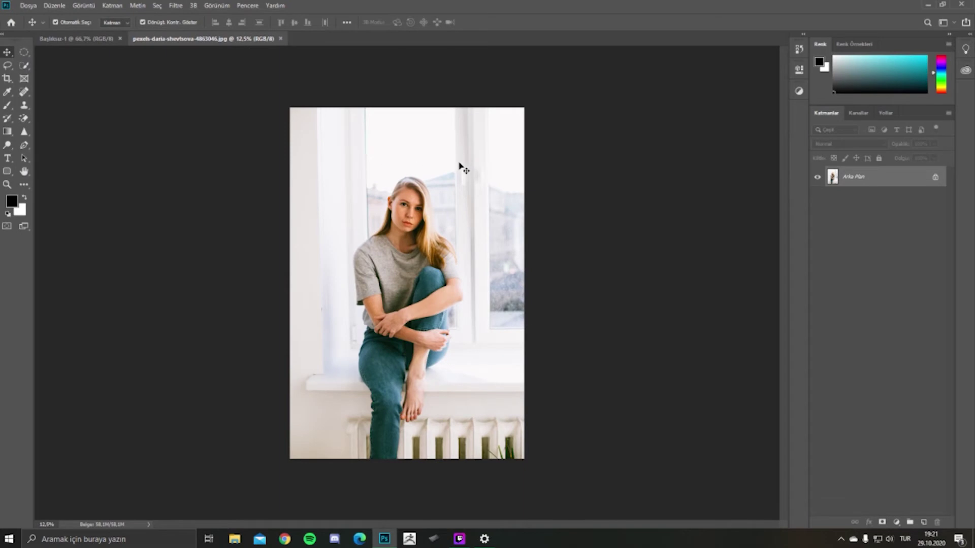
{"action": "scroll", "coordinate": [440, 209], "scroll_direction": "up", "scroll_amount": 2}
{"action": "scroll", "coordinate": [431, 205], "scroll_direction": "up", "scroll_amount": 2}
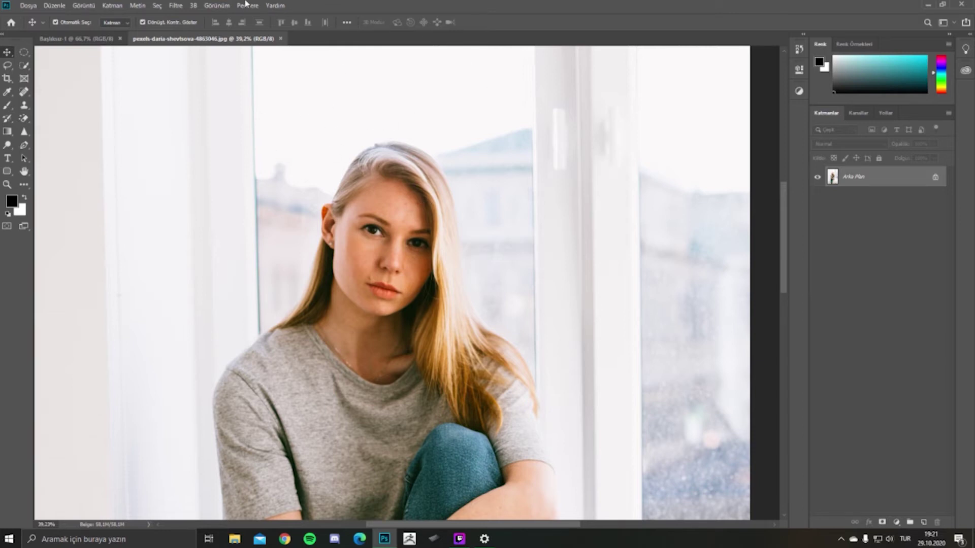
{"action": "left_click", "coordinate": [193, 5]}
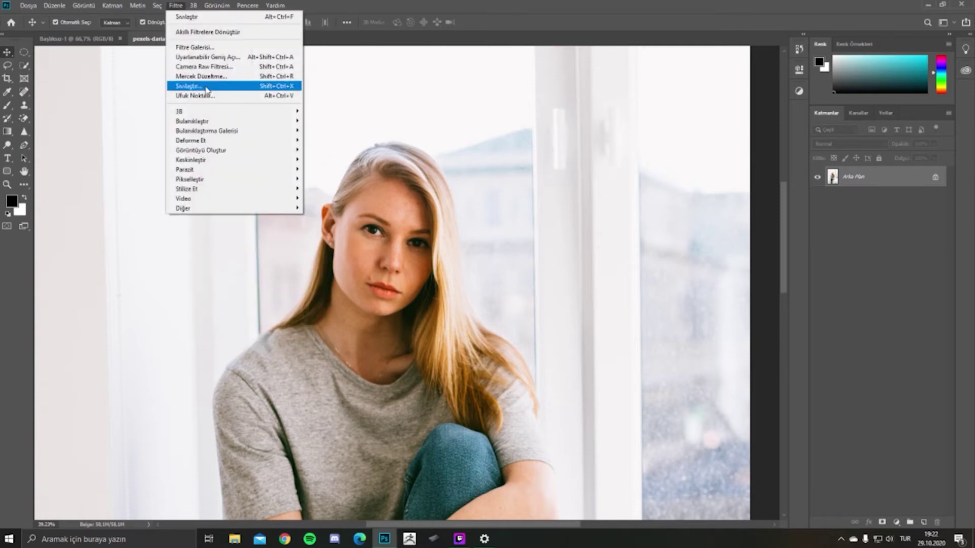
Step: Start Liquify on the window portrait and push hair strands with the Forward Warp tool
{"action": "left_click", "coordinate": [192, 86]}
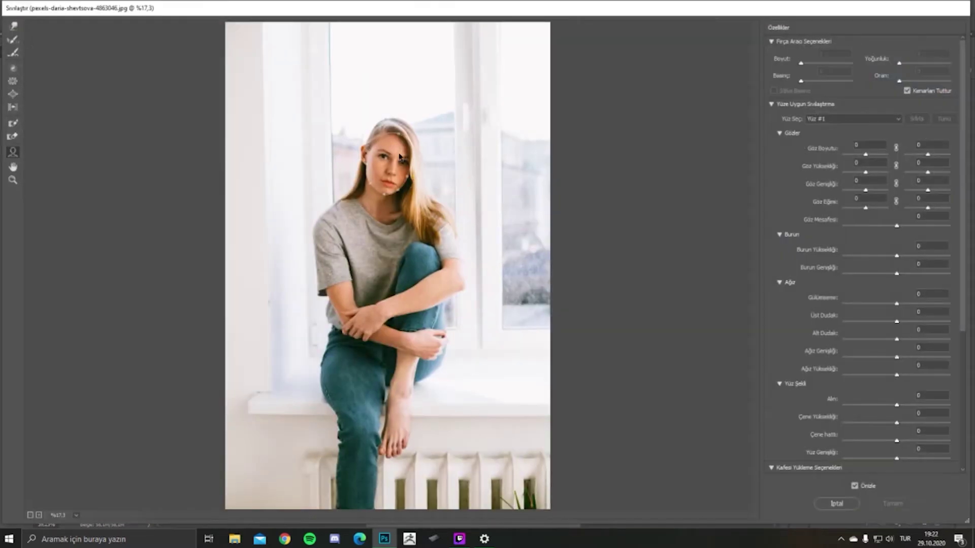
{"action": "scroll", "coordinate": [385, 167], "scroll_direction": "up", "scroll_amount": 3}
{"action": "scroll", "coordinate": [385, 192], "scroll_direction": "up", "scroll_amount": 2}
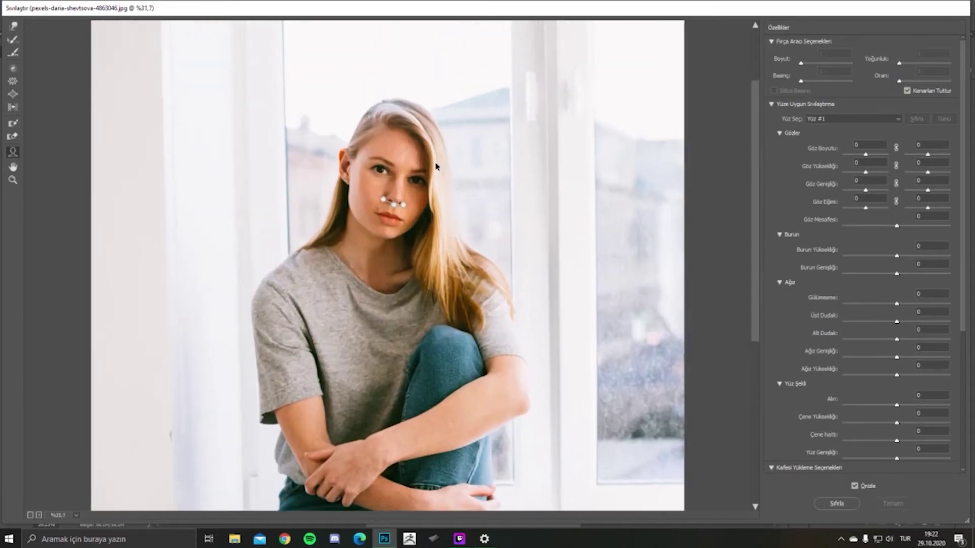
{"action": "scroll", "coordinate": [384, 192], "scroll_direction": "up", "scroll_amount": 2}
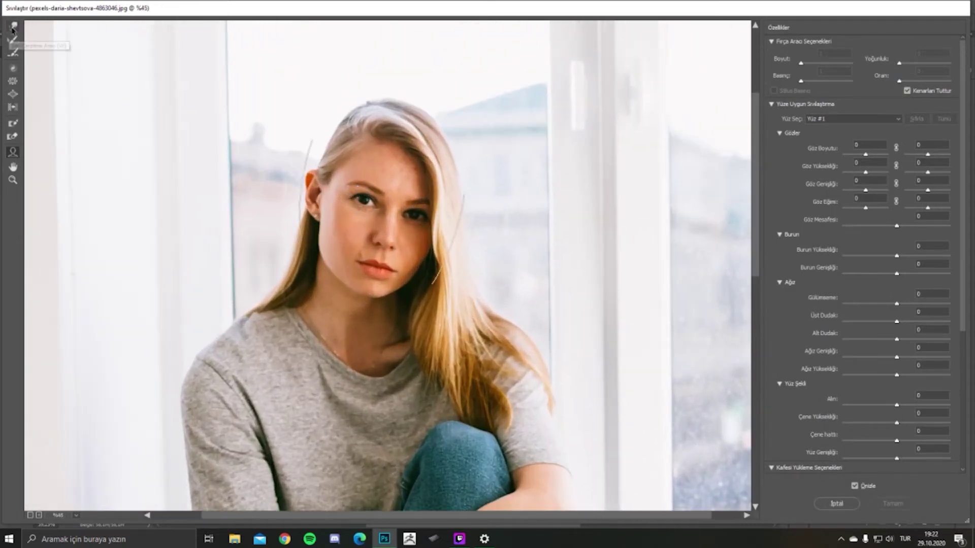
{"action": "left_click", "coordinate": [13, 27]}
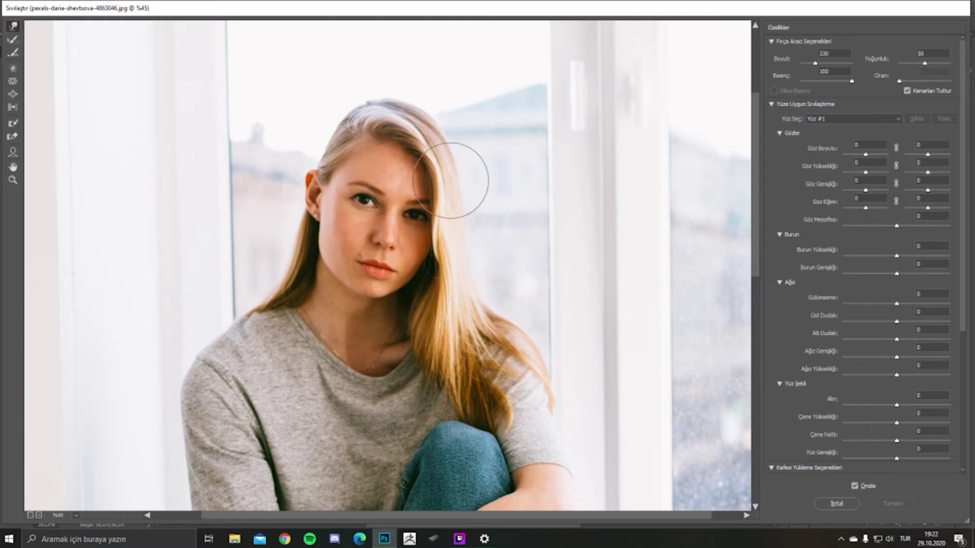
{"action": "mouse_move", "coordinate": [453, 177]}
{"action": "left_mouse_down"}
{"action": "mouse_move", "coordinate": [446, 242]}
{"action": "mouse_move", "coordinate": [477, 187]}
{"action": "left_mouse_up"}
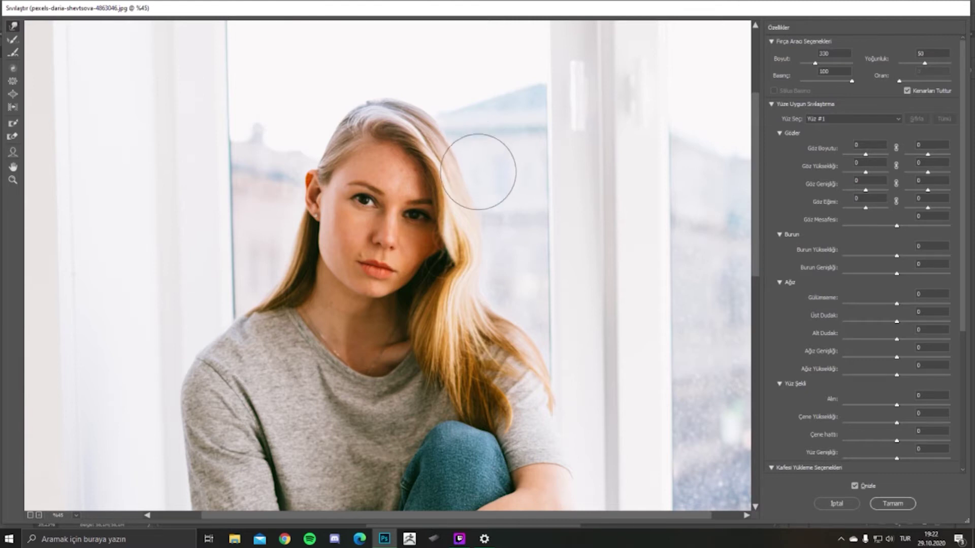
{"action": "left_click_drag", "start_coordinate": [474, 183], "coordinate": [480, 199]}
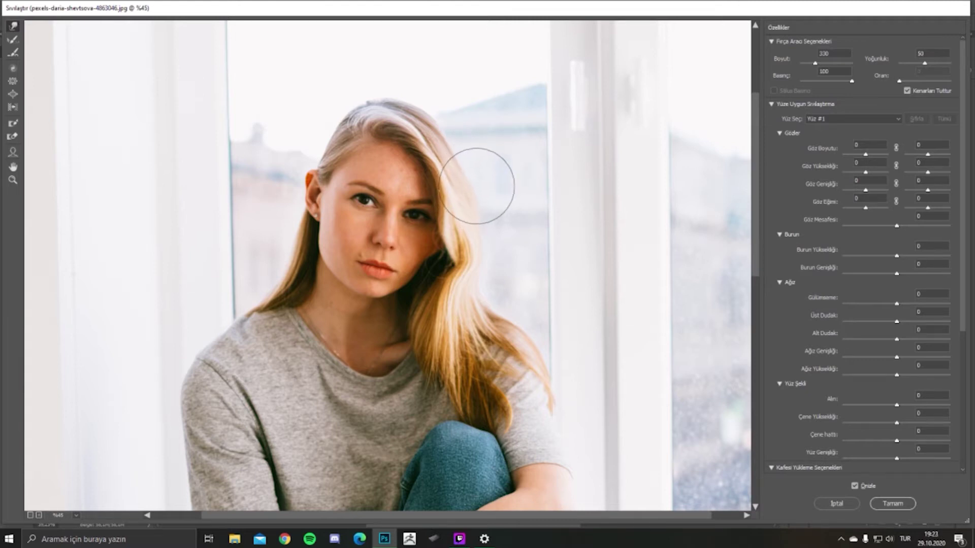
Step: Undo the hair warp strokes so her hair stays unchanged
{"action": "scroll", "coordinate": [508, 163], "scroll_direction": "up", "scroll_amount": 3}
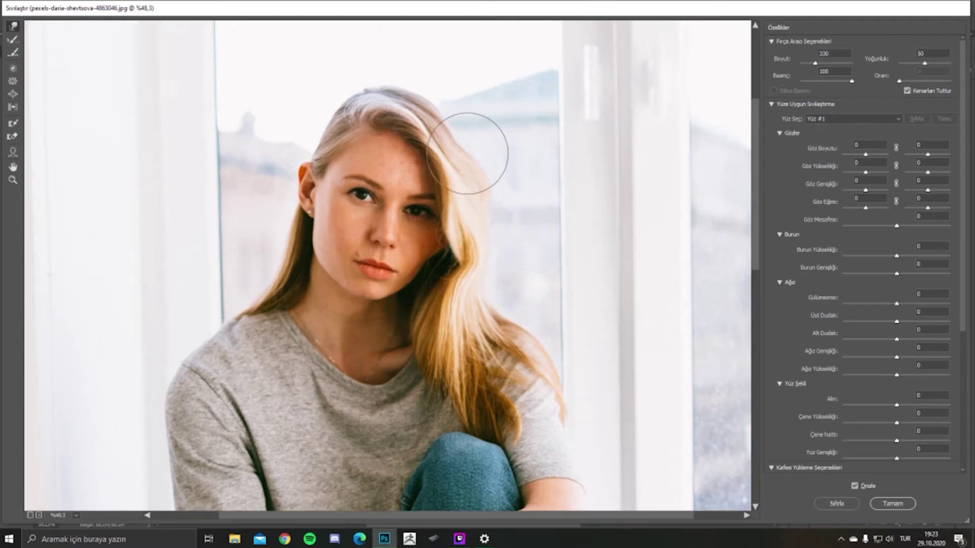
{"action": "scroll", "coordinate": [521, 116], "scroll_direction": "up", "scroll_amount": 1}
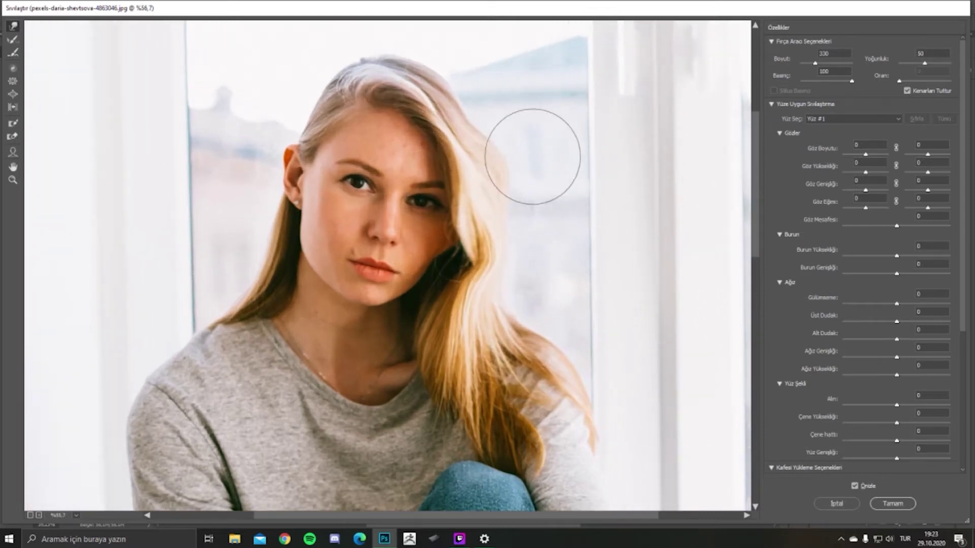
{"action": "key", "text": "ctrl"}
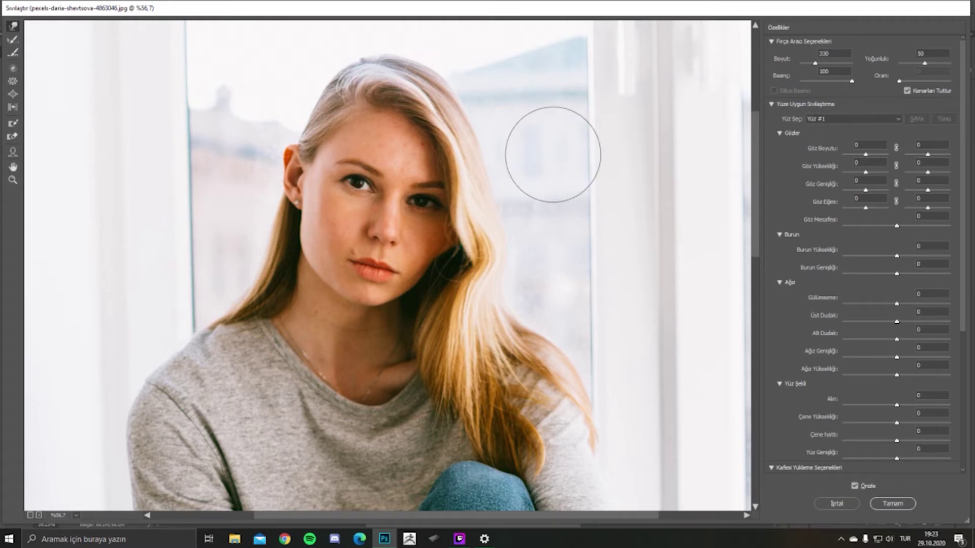
{"action": "key", "text": "ctrl+z"}
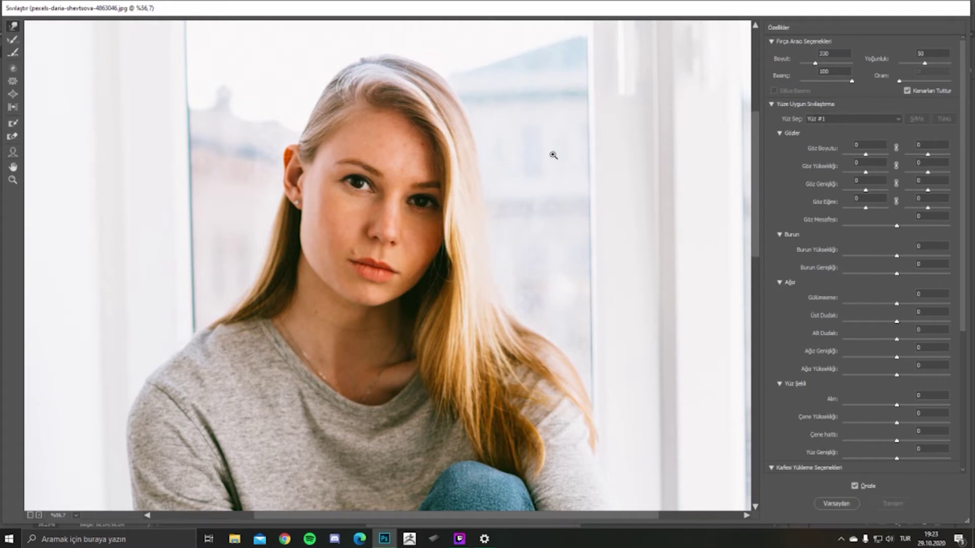
{"action": "key", "text": "ctrl+space"}
{"action": "key", "text": "ctrl+shift+z"}
{"action": "key", "text": "ctrl+shift+z"}
{"action": "key", "text": "ctrl+shift+z"}
{"action": "key", "text": "ctrl+shift+z"}
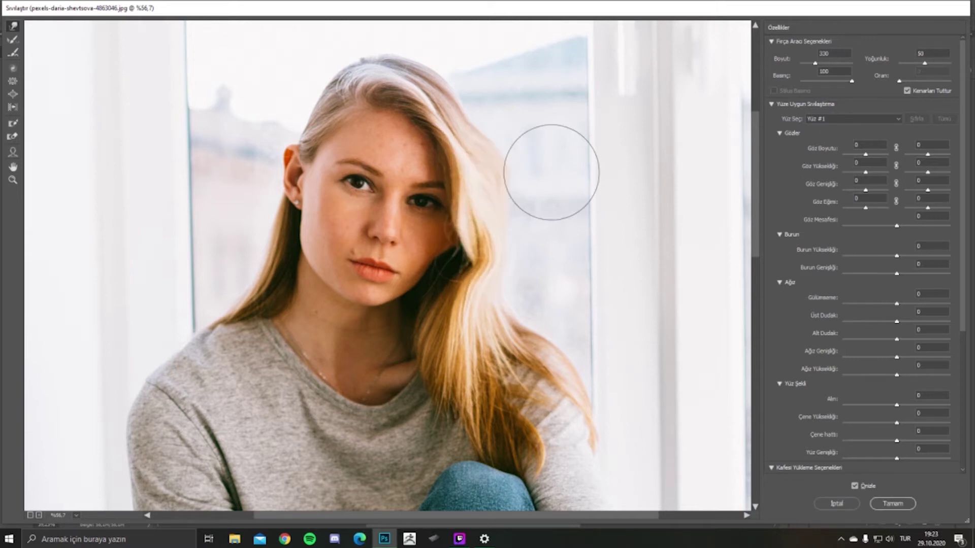
{"action": "key", "text": "ctrl+space"}
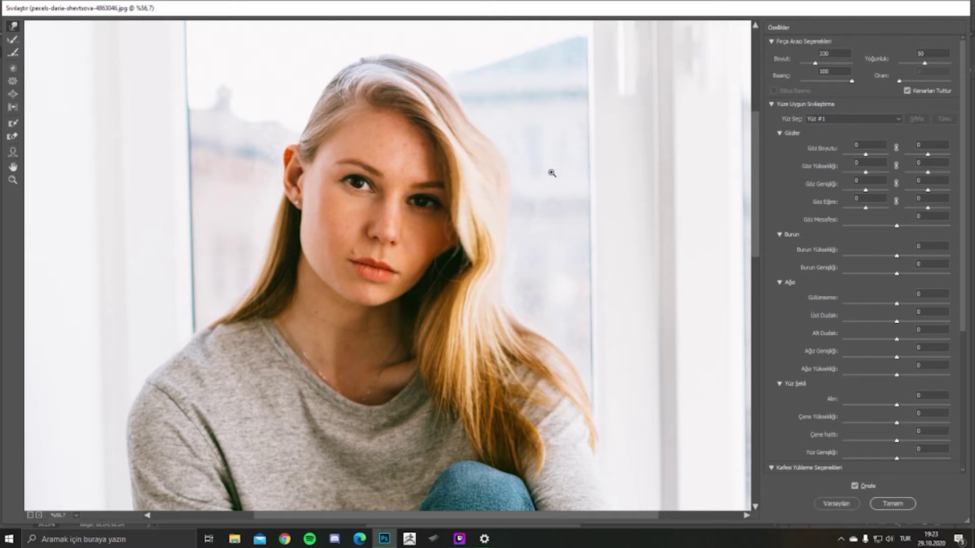
{"action": "key", "text": "ctrl+z"}
{"action": "key", "text": "ctrl+z"}
{"action": "key", "text": "ctrl+z"}
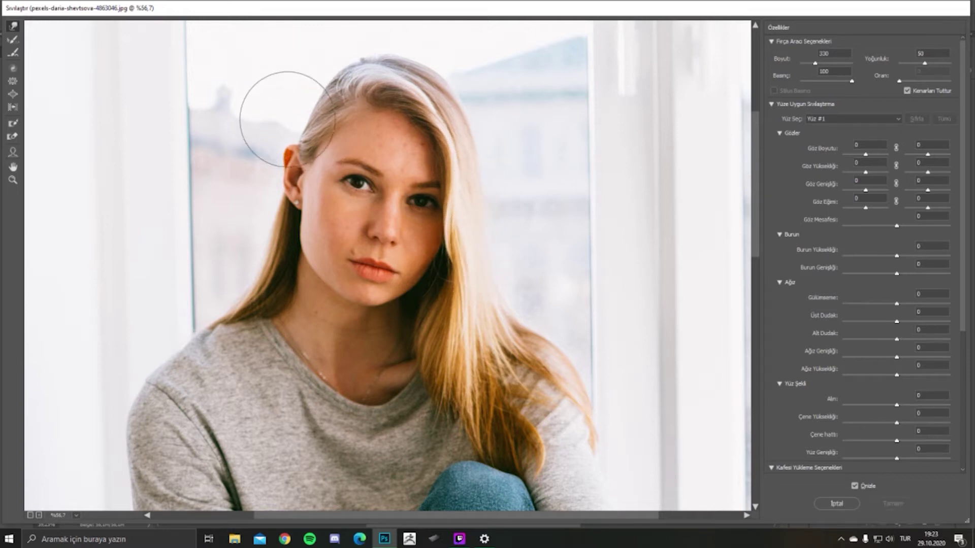
Step: Paint a freeze mask over the forehead and down across both eyes
{"action": "left_click", "coordinate": [14, 123]}
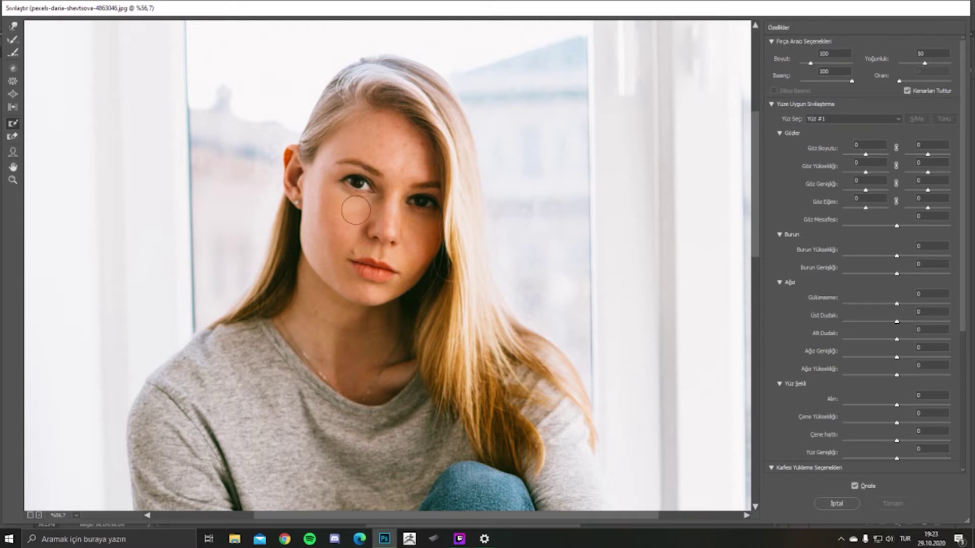
{"action": "key", "text": "ctrl+plus"}
{"action": "key", "text": "ctrl+plus"}
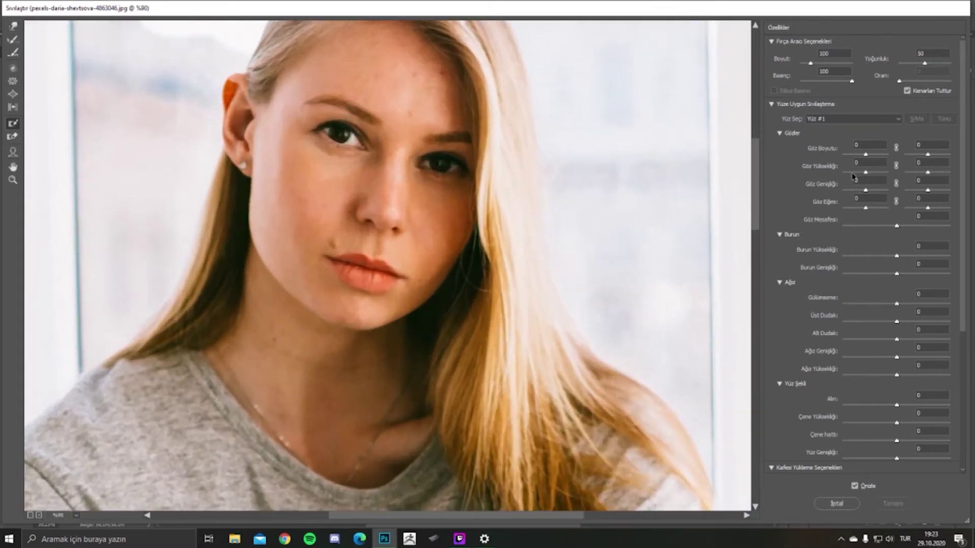
{"action": "scroll", "coordinate": [823, 288], "scroll_direction": "down", "scroll_amount": 5}
{"action": "scroll", "coordinate": [823, 287], "scroll_direction": "down", "scroll_amount": 2}
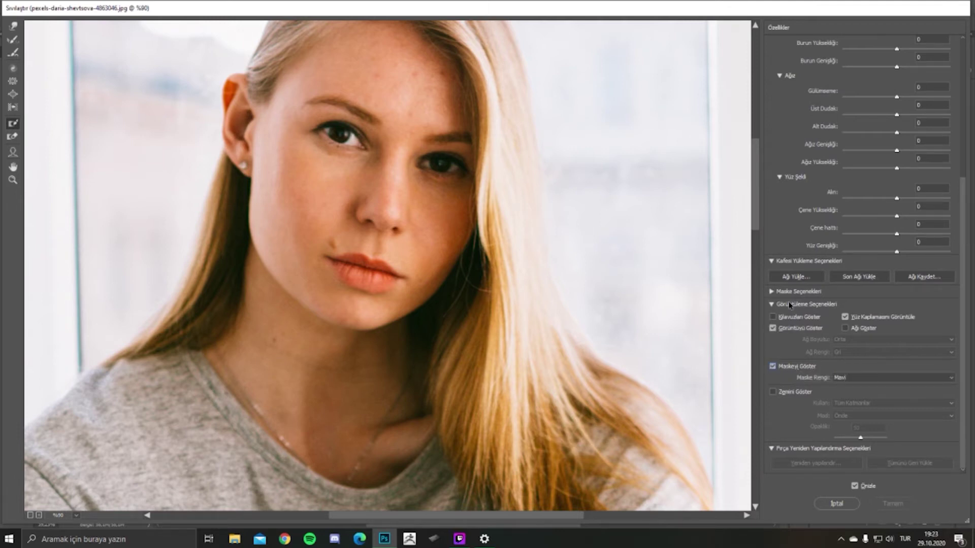
{"action": "left_click_drag", "start_coordinate": [418, 82], "coordinate": [413, 105]}
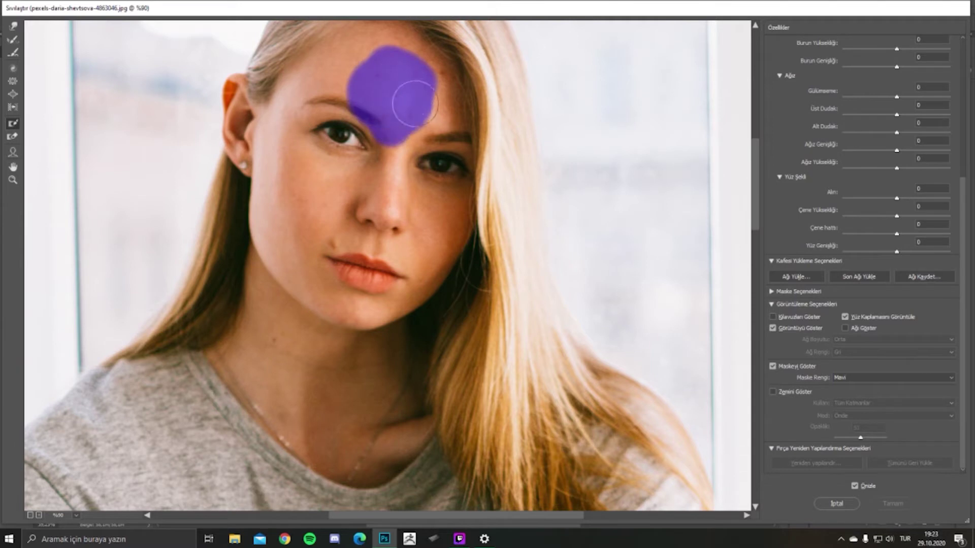
{"action": "mouse_move", "coordinate": [414, 104]}
{"action": "left_mouse_down"}
{"action": "mouse_move", "coordinate": [405, 167]}
{"action": "mouse_move", "coordinate": [403, 148]}
{"action": "mouse_move", "coordinate": [435, 98]}
{"action": "mouse_move", "coordinate": [450, 191]}
{"action": "mouse_move", "coordinate": [411, 282]}
{"action": "mouse_move", "coordinate": [396, 168]}
{"action": "mouse_move", "coordinate": [354, 154]}
{"action": "mouse_move", "coordinate": [394, 220]}
{"action": "mouse_move", "coordinate": [370, 235]}
{"action": "left_mouse_up"}
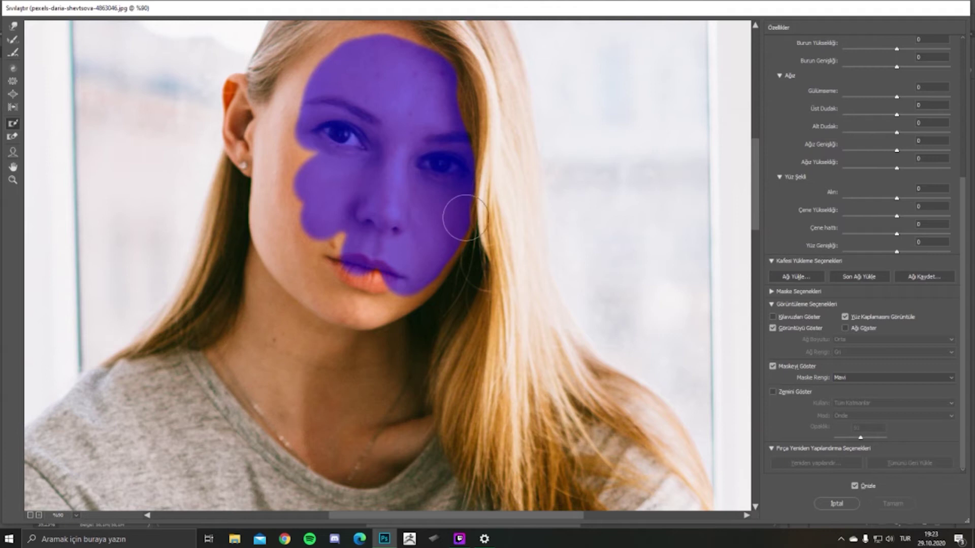
Step: Extend the freeze mask over the right cheek, lips and chin, erasing spill off the hair
{"action": "scroll", "coordinate": [447, 227], "scroll_direction": "up", "scroll_amount": 2}
{"action": "scroll", "coordinate": [474, 211], "scroll_direction": "up", "scroll_amount": 1}
{"action": "left_click_drag", "start_coordinate": [507, 152], "coordinate": [558, 156]}
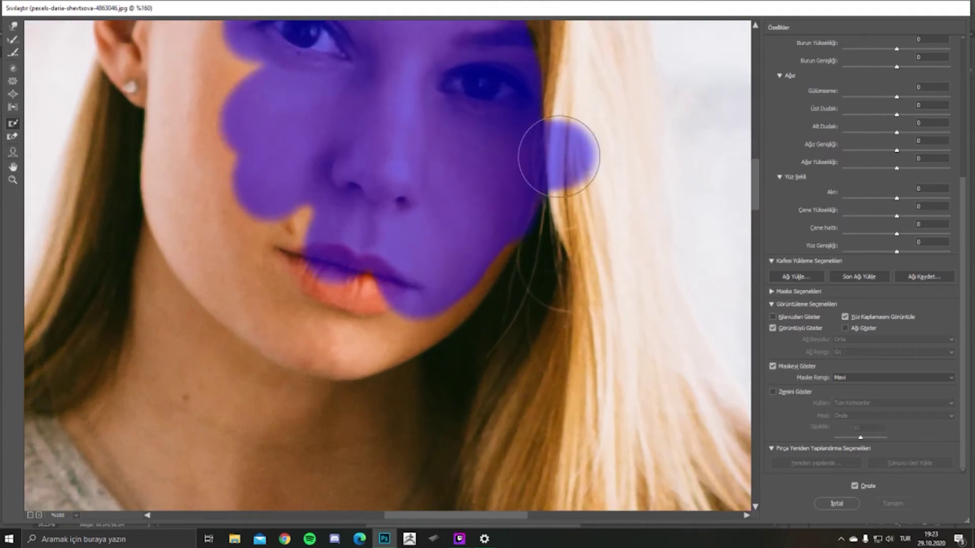
{"action": "mouse_move", "coordinate": [584, 98]}
{"action": "left_mouse_down"}
{"action": "mouse_move", "coordinate": [580, 178]}
{"action": "mouse_move", "coordinate": [588, 156]}
{"action": "left_mouse_up"}
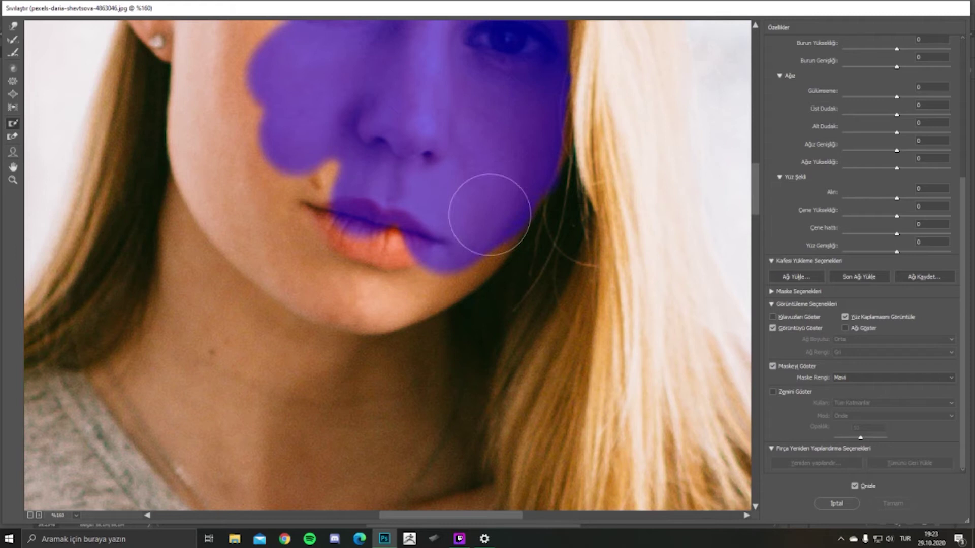
{"action": "left_click_drag", "start_coordinate": [484, 213], "coordinate": [403, 272]}
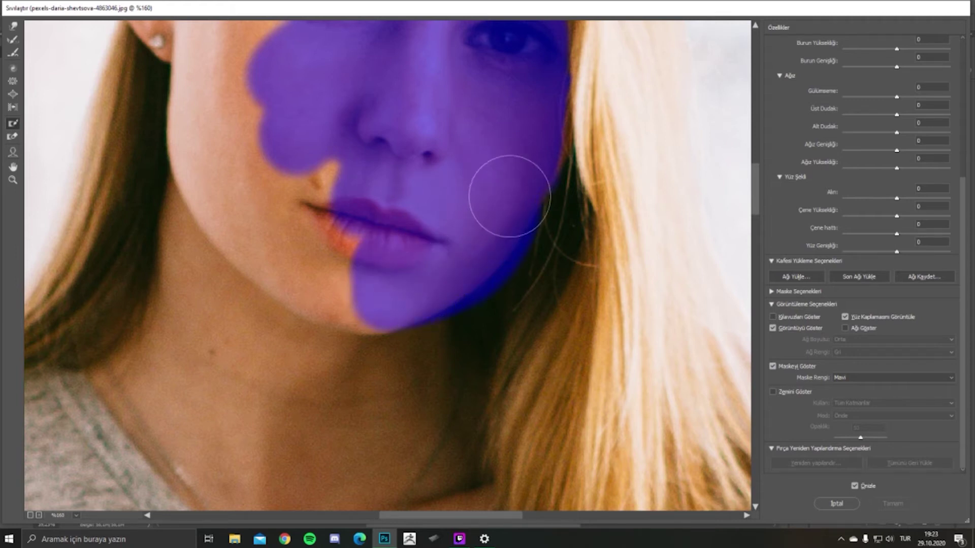
Step: Freeze the upper forehead and hairline
{"action": "scroll", "coordinate": [484, 200], "scroll_direction": "up", "scroll_amount": 3}
{"action": "scroll", "coordinate": [455, 265], "scroll_direction": "up", "scroll_amount": 2}
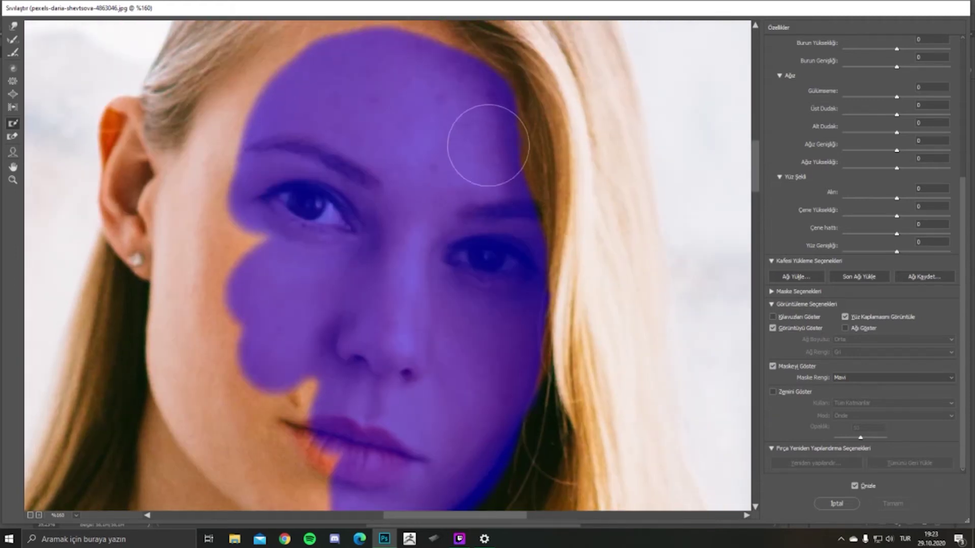
{"action": "scroll", "coordinate": [467, 162], "scroll_direction": "up", "scroll_amount": 2}
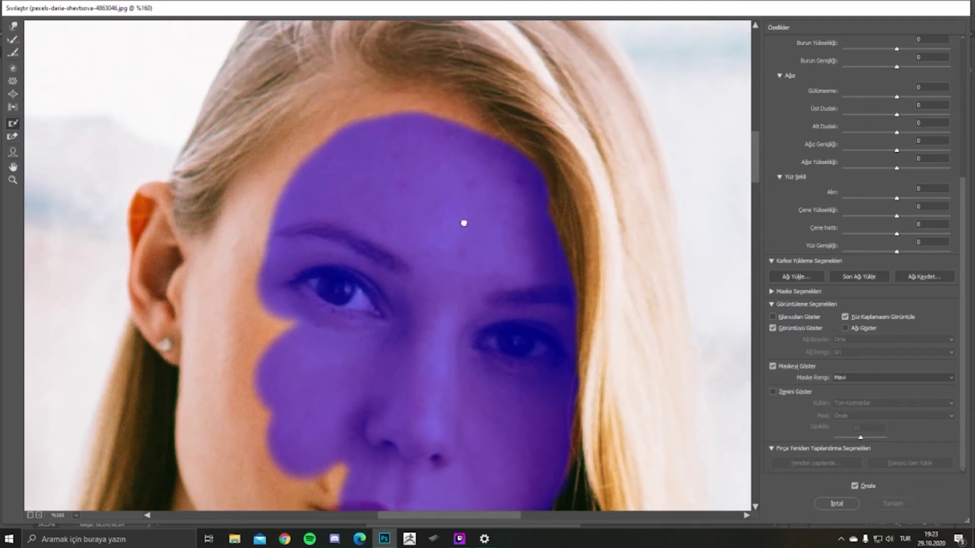
{"action": "mouse_move", "coordinate": [476, 166]}
{"action": "left_mouse_down"}
{"action": "mouse_move", "coordinate": [374, 157]}
{"action": "mouse_move", "coordinate": [450, 131]}
{"action": "mouse_move", "coordinate": [500, 196]}
{"action": "left_mouse_up"}
{"action": "left_click_drag", "start_coordinate": [460, 226], "coordinate": [503, 198]}
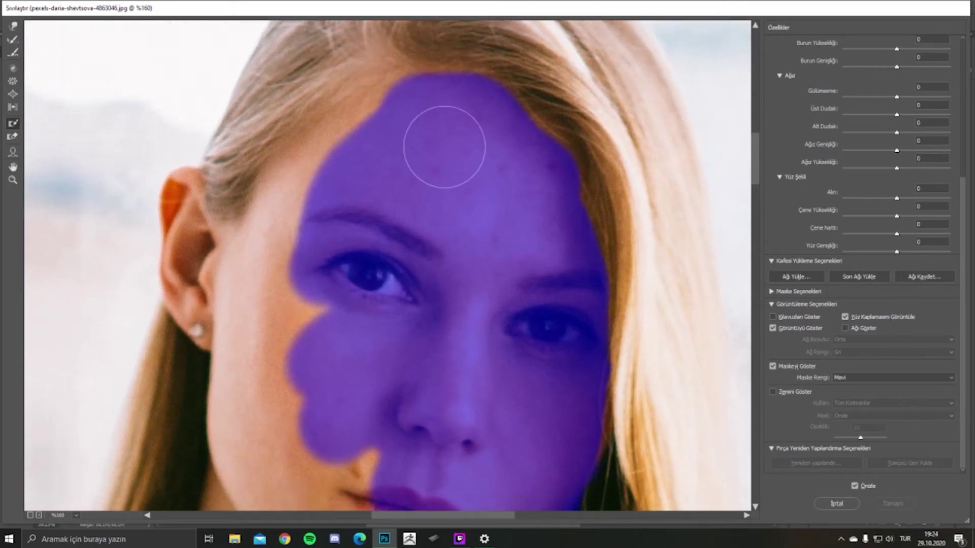
{"action": "left_click_drag", "start_coordinate": [407, 125], "coordinate": [400, 124]}
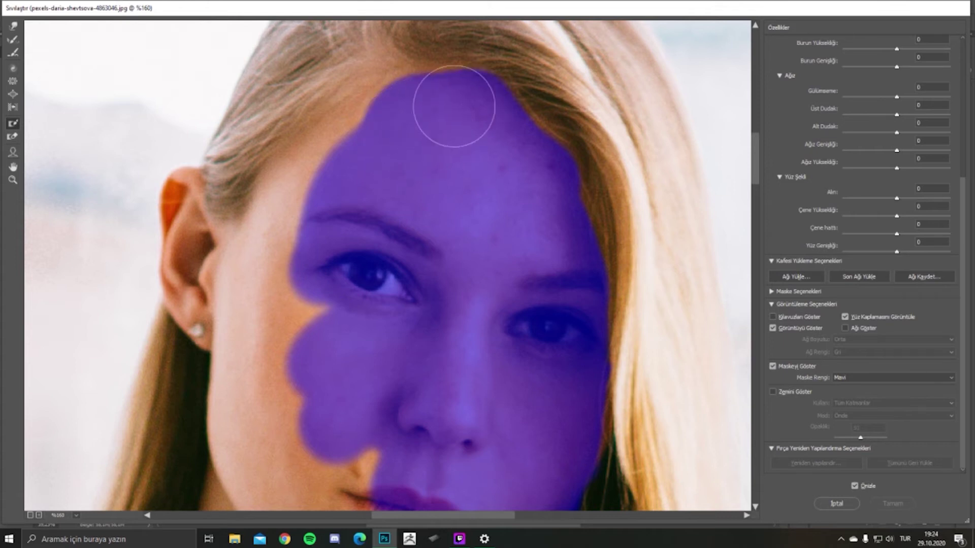
{"action": "left_click_drag", "start_coordinate": [455, 145], "coordinate": [444, 47]}
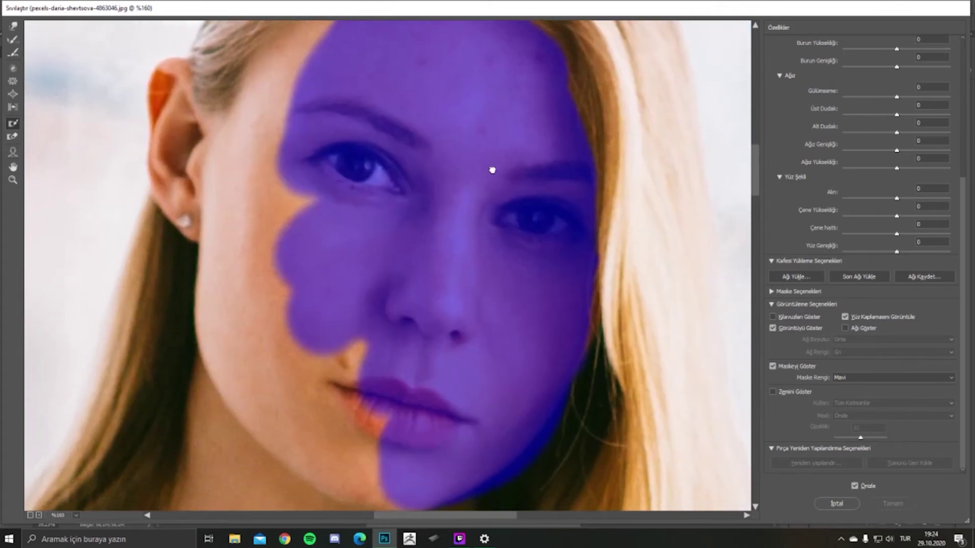
Step: Extend the freeze mask over the left corner of the lips
{"action": "scroll", "coordinate": [492, 168], "scroll_direction": "down", "scroll_amount": 3}
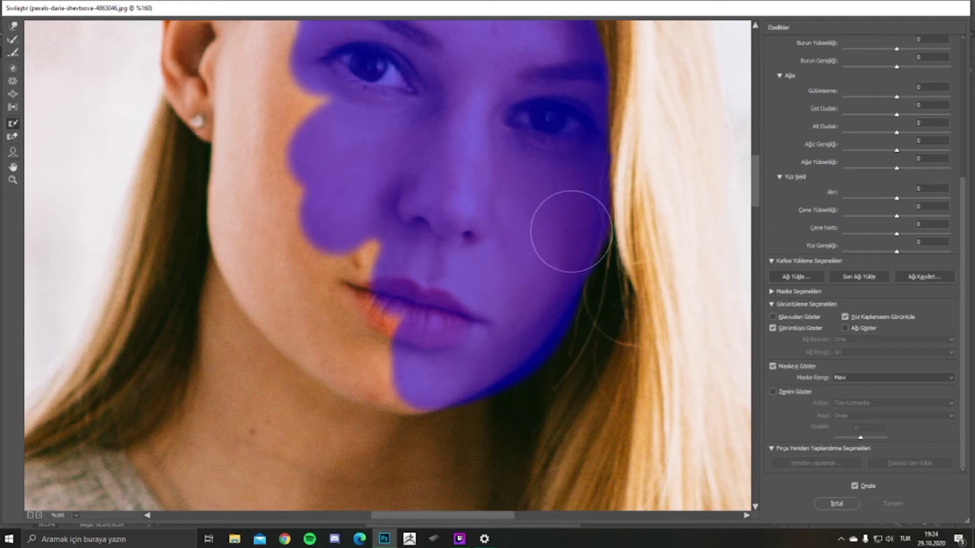
{"action": "scroll", "coordinate": [529, 208], "scroll_direction": "down", "scroll_amount": 1, "text": "alt"}
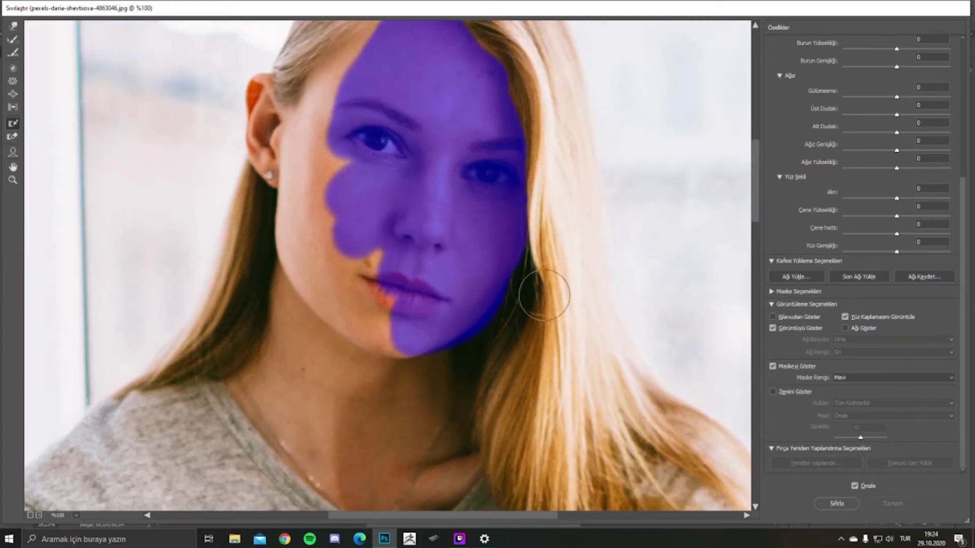
{"action": "scroll", "coordinate": [523, 228], "scroll_direction": "down", "scroll_amount": 1}
{"action": "scroll", "coordinate": [516, 251], "scroll_direction": "down", "scroll_amount": 1}
{"action": "left_click_drag", "start_coordinate": [392, 287], "coordinate": [392, 279]}
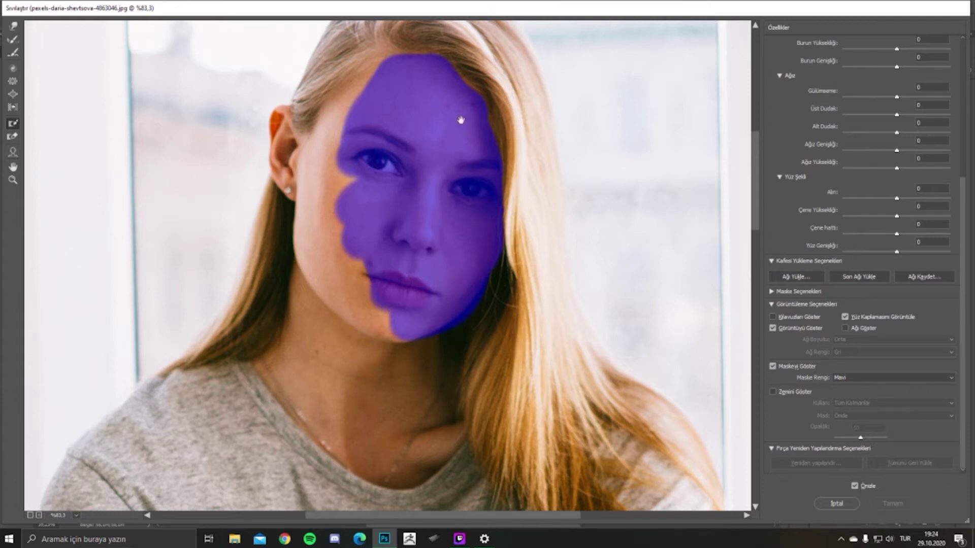
{"action": "scroll", "coordinate": [462, 120], "scroll_direction": "up", "scroll_amount": 2}
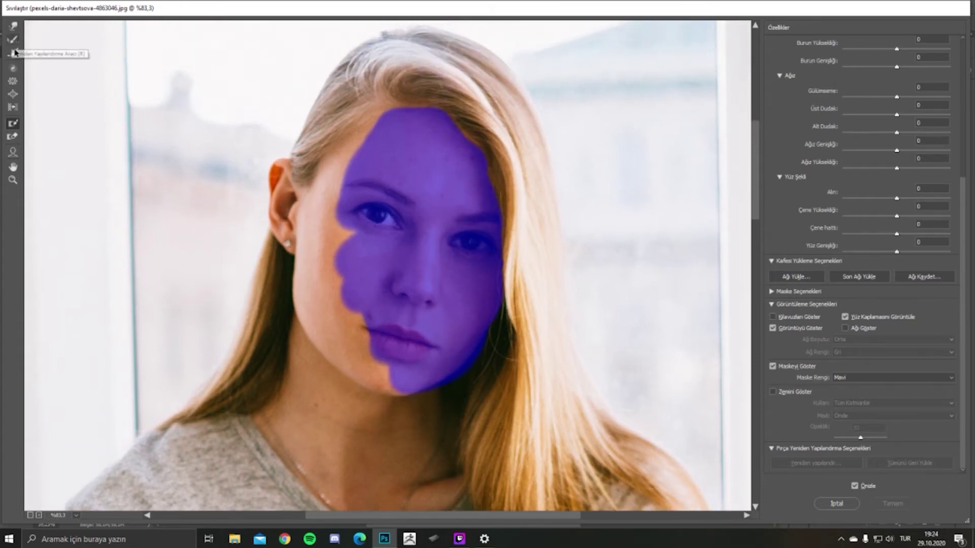
{"action": "left_click", "coordinate": [13, 95]}
{"action": "scroll", "coordinate": [330, 161], "scroll_direction": "up", "scroll_amount": 1}
{"action": "scroll", "coordinate": [330, 161], "scroll_direction": "right", "scroll_amount": 1}
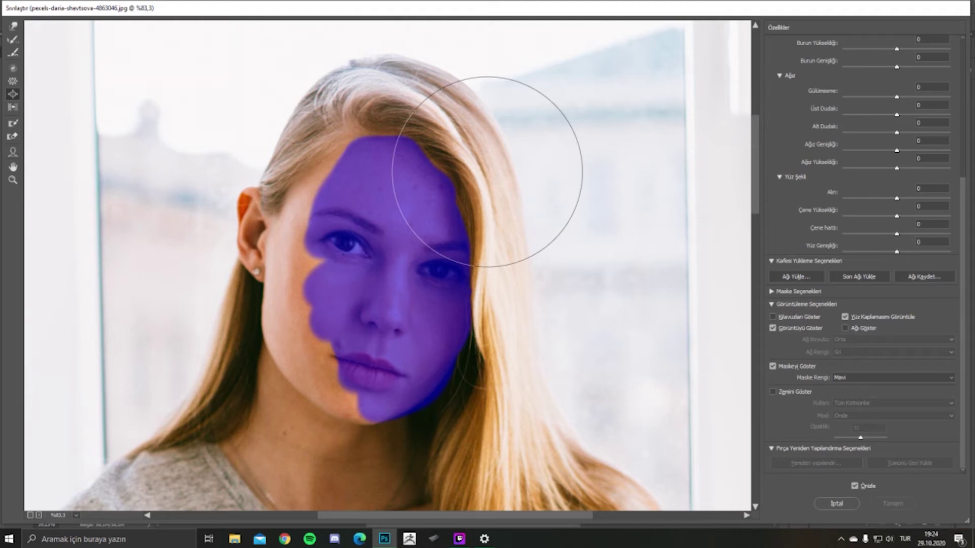
Step: Warp the hair beside the face up-left with the Forward Warp brush
{"action": "left_click_drag", "start_coordinate": [496, 173], "coordinate": [474, 151]}
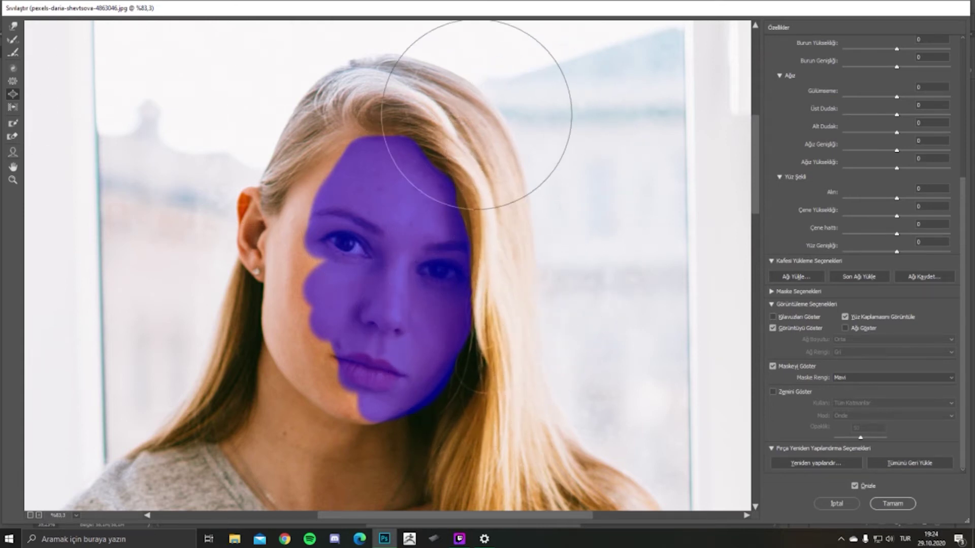
{"action": "left_click", "coordinate": [13, 25]}
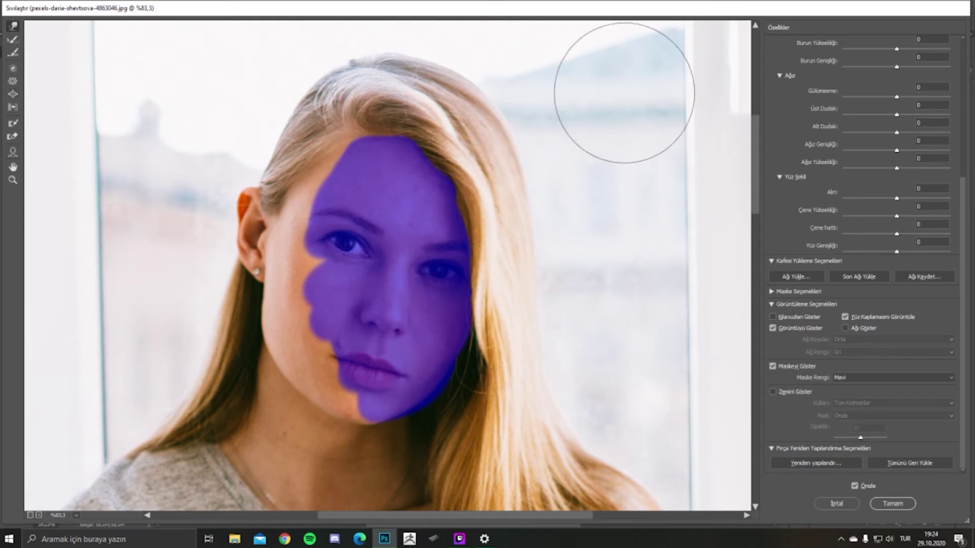
{"action": "scroll", "coordinate": [809, 84], "scroll_direction": "up", "scroll_amount": 5}
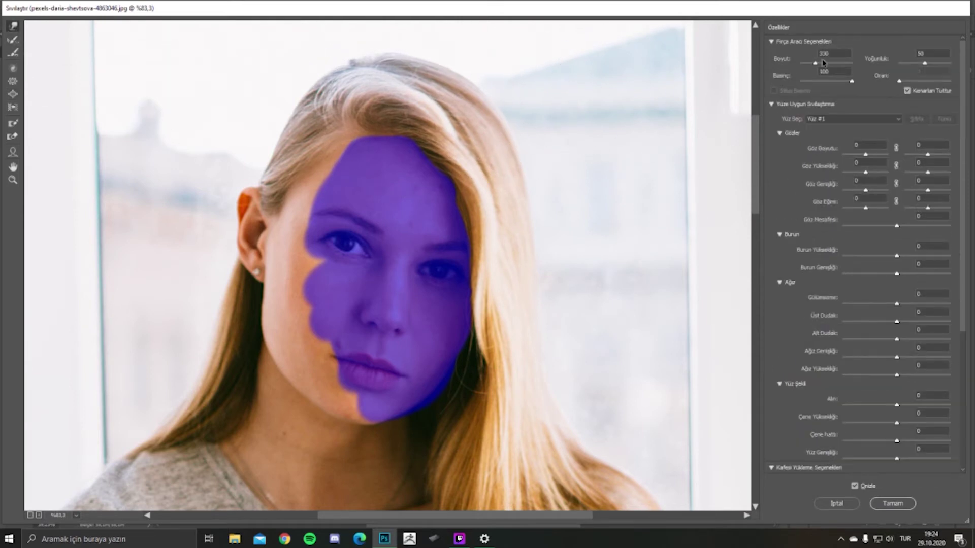
Step: Set the warp brush size to 500 and pan to show more hair
{"action": "left_click", "coordinate": [829, 52]}
{"action": "type", "text": "00"}
{"action": "key", "text": "Return"}
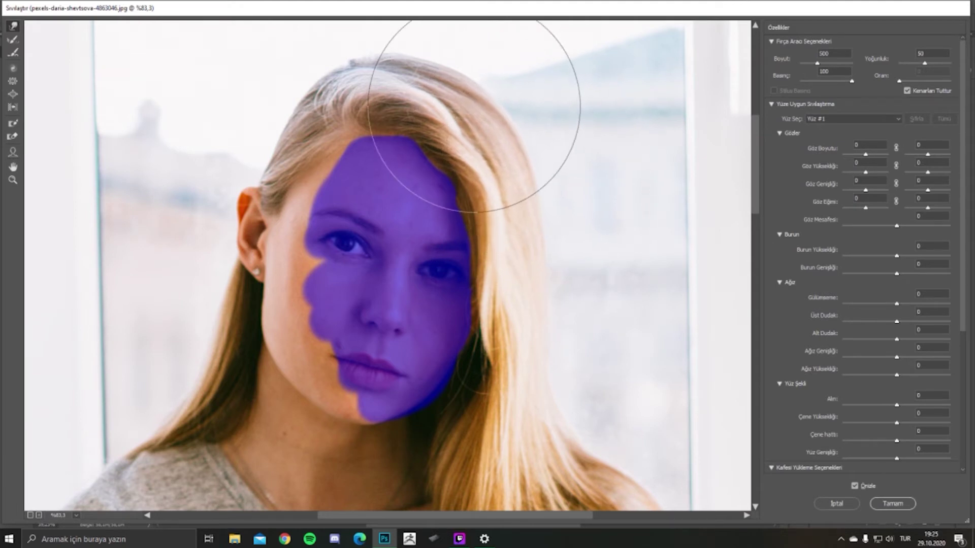
{"action": "scroll", "coordinate": [462, 116], "scroll_direction": "down", "scroll_amount": 2}
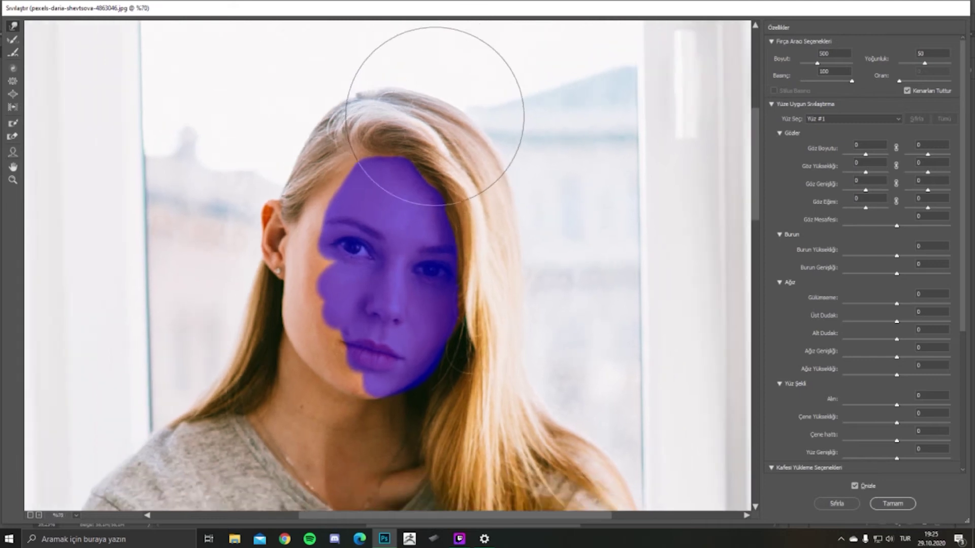
{"action": "scroll", "coordinate": [442, 114], "scroll_direction": "down", "scroll_amount": 2}
{"action": "scroll", "coordinate": [434, 117], "scroll_direction": "down", "scroll_amount": 1}
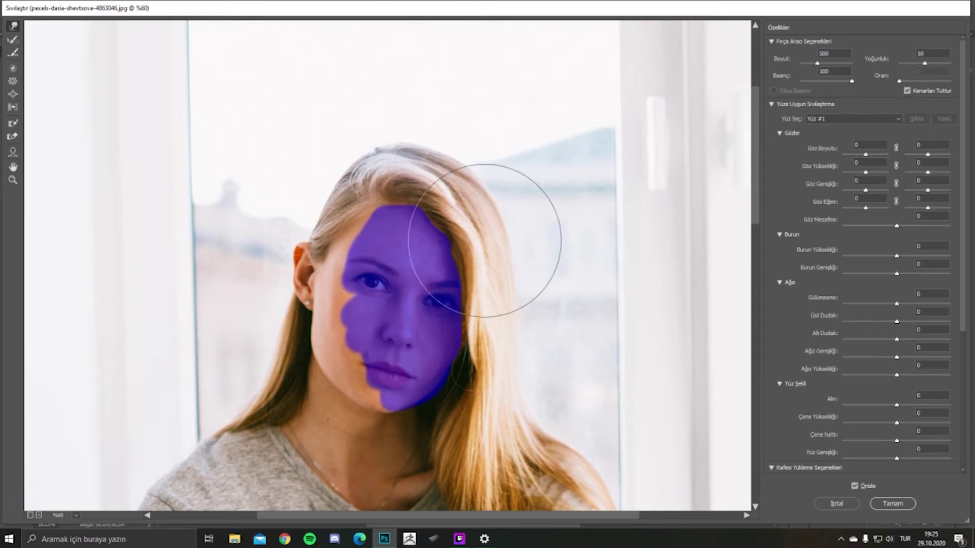
{"action": "left_click_drag", "start_coordinate": [510, 401], "coordinate": [521, 355]}
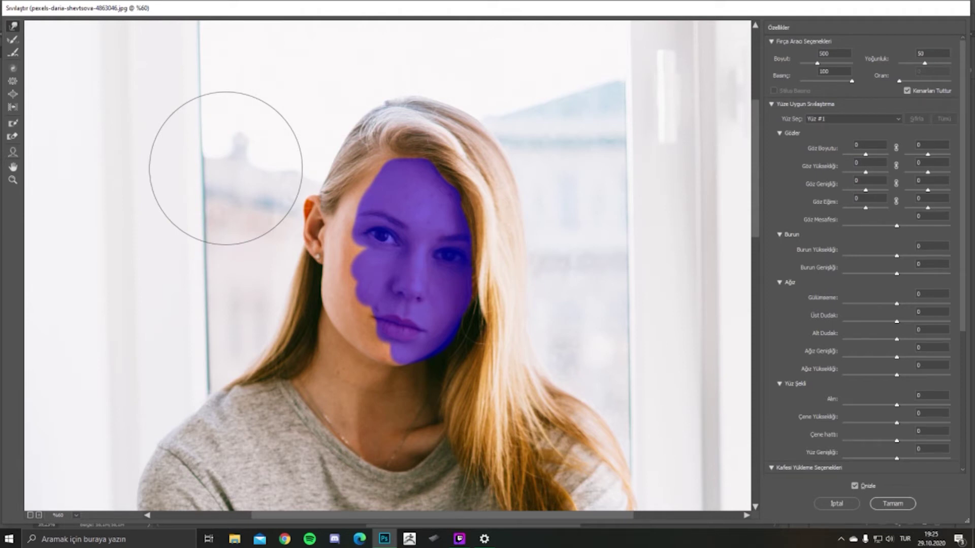
Step: Thaw the freeze mask from forehead, eyes, nose and the rest of the face, comparing with Preview
{"action": "left_click", "coordinate": [13, 136]}
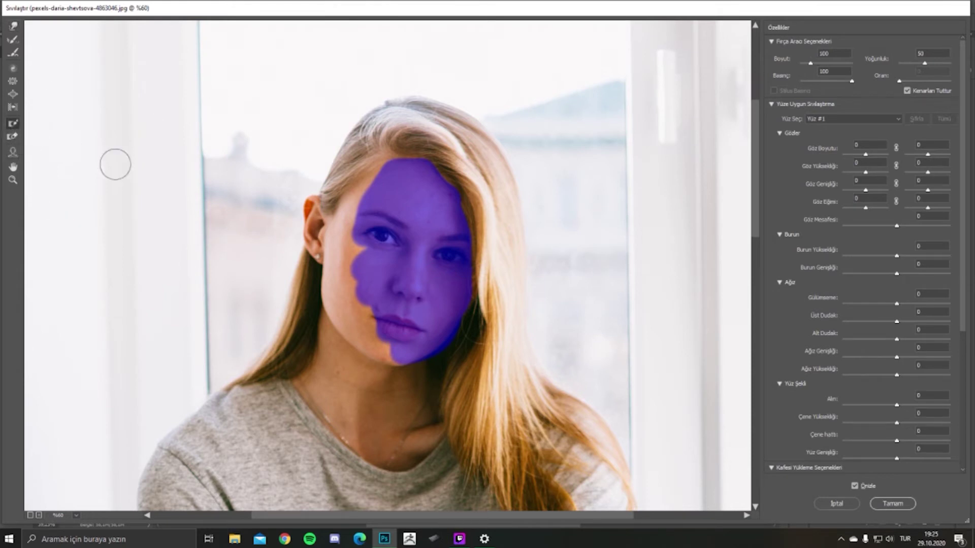
{"action": "mouse_move", "coordinate": [425, 200]}
{"action": "left_mouse_down"}
{"action": "mouse_move", "coordinate": [442, 181]}
{"action": "mouse_move", "coordinate": [465, 310]}
{"action": "mouse_move", "coordinate": [416, 325]}
{"action": "mouse_move", "coordinate": [381, 287]}
{"action": "left_mouse_up"}
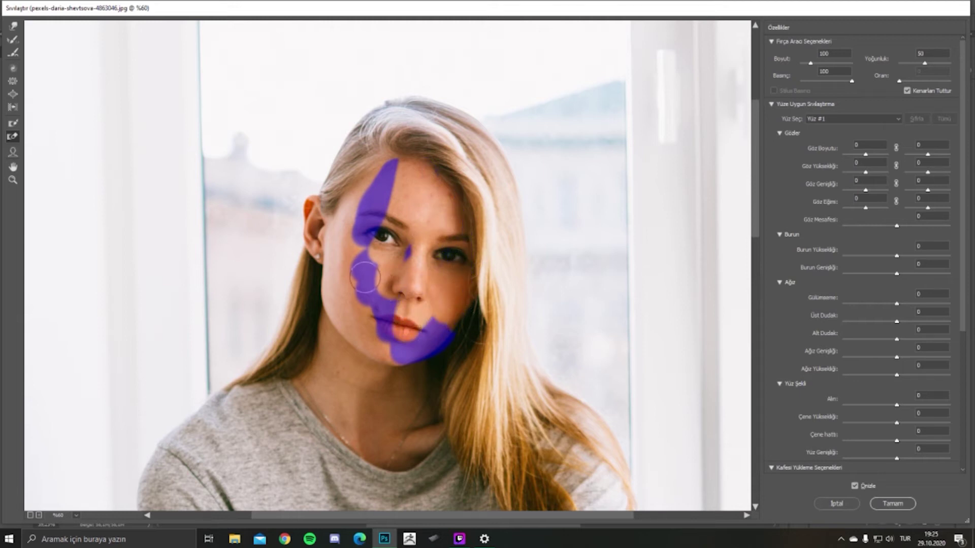
{"action": "mouse_move", "coordinate": [405, 292]}
{"action": "left_mouse_down"}
{"action": "mouse_move", "coordinate": [437, 315]}
{"action": "mouse_move", "coordinate": [380, 178]}
{"action": "mouse_move", "coordinate": [382, 254]}
{"action": "mouse_move", "coordinate": [365, 305]}
{"action": "mouse_move", "coordinate": [402, 340]}
{"action": "mouse_move", "coordinate": [432, 345]}
{"action": "mouse_move", "coordinate": [409, 333]}
{"action": "left_mouse_up"}
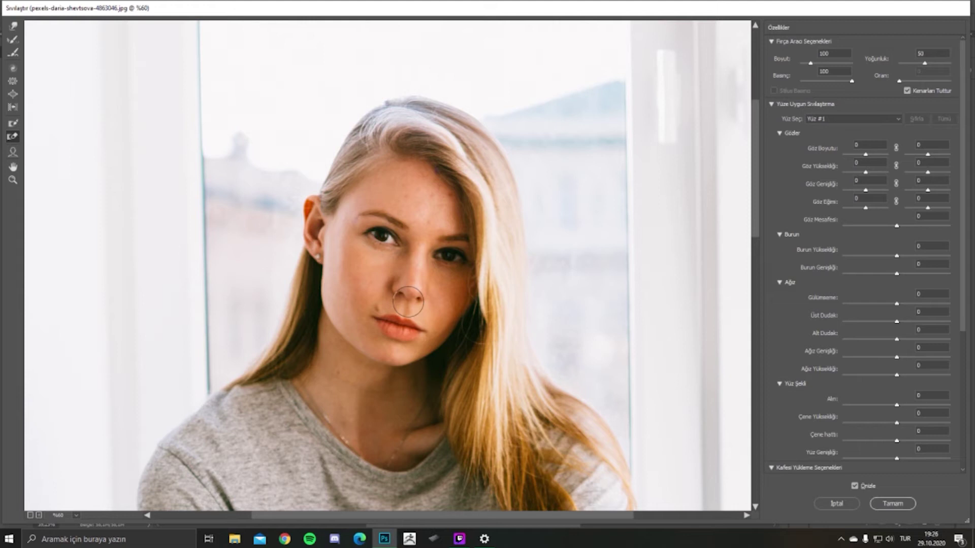
{"action": "left_click", "coordinate": [853, 486]}
{"action": "left_click", "coordinate": [853, 486]}
{"action": "left_click", "coordinate": [853, 486]}
{"action": "left_click", "coordinate": [853, 486]}
{"action": "scroll", "coordinate": [465, 197], "scroll_direction": "down", "scroll_amount": 2}
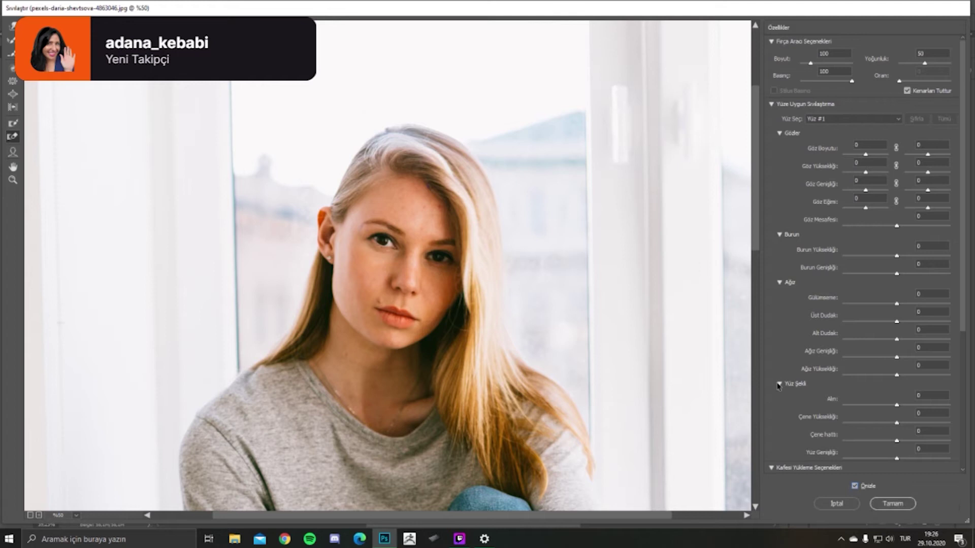
{"action": "key", "text": "ctrl+plus"}
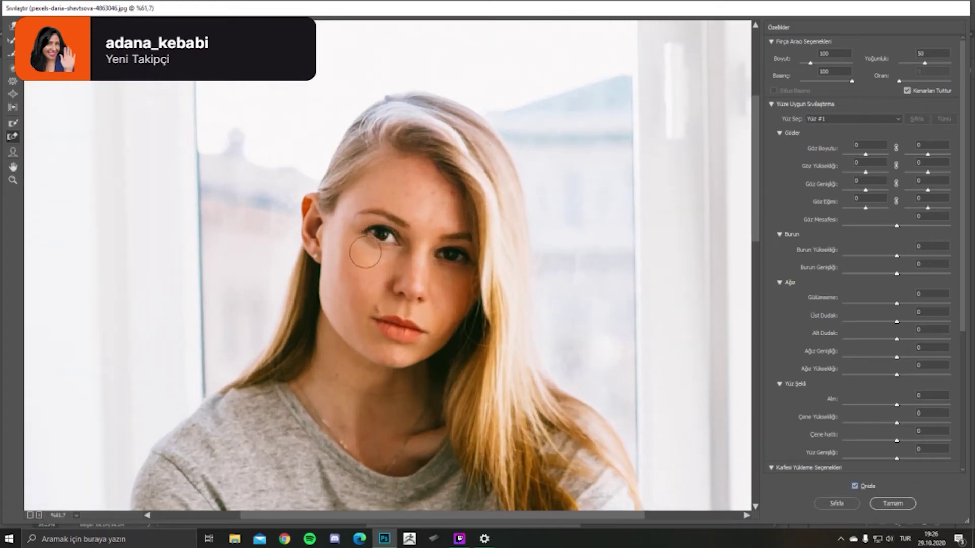
Step: Reshape the face with the Face Tool: narrower face, smaller forehead, raised chin
{"action": "left_click", "coordinate": [12, 166]}
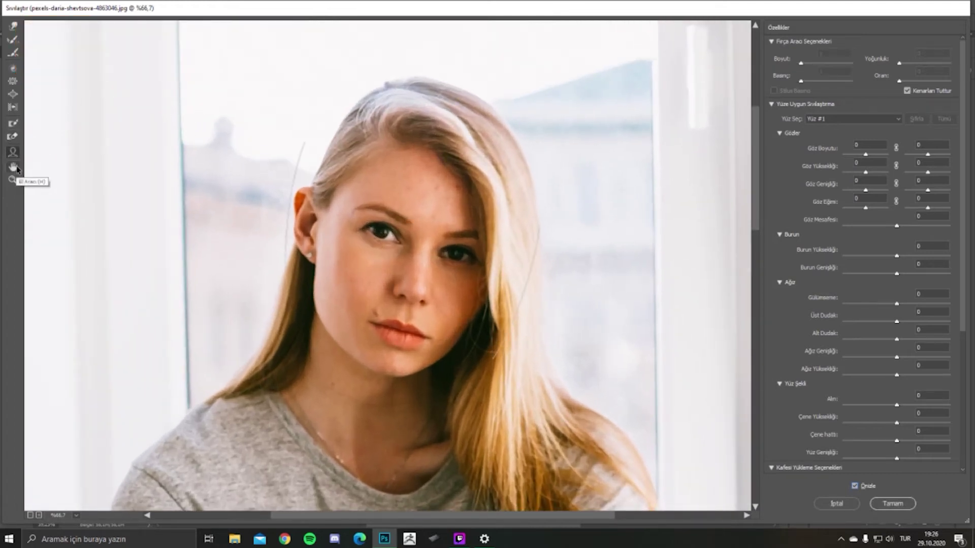
{"action": "left_click", "coordinate": [12, 151]}
{"action": "key", "text": "ctrl+plus"}
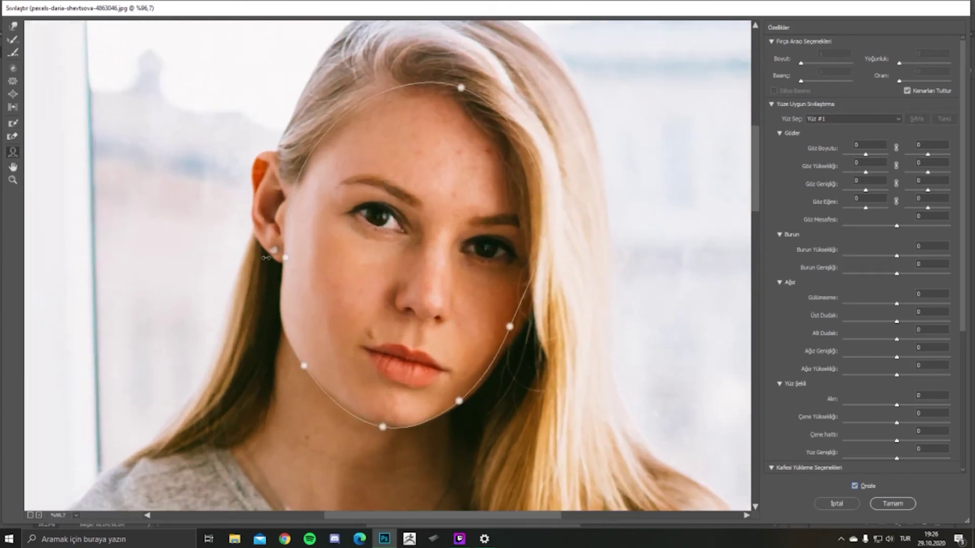
{"action": "left_click_drag", "start_coordinate": [286, 260], "coordinate": [296, 261]}
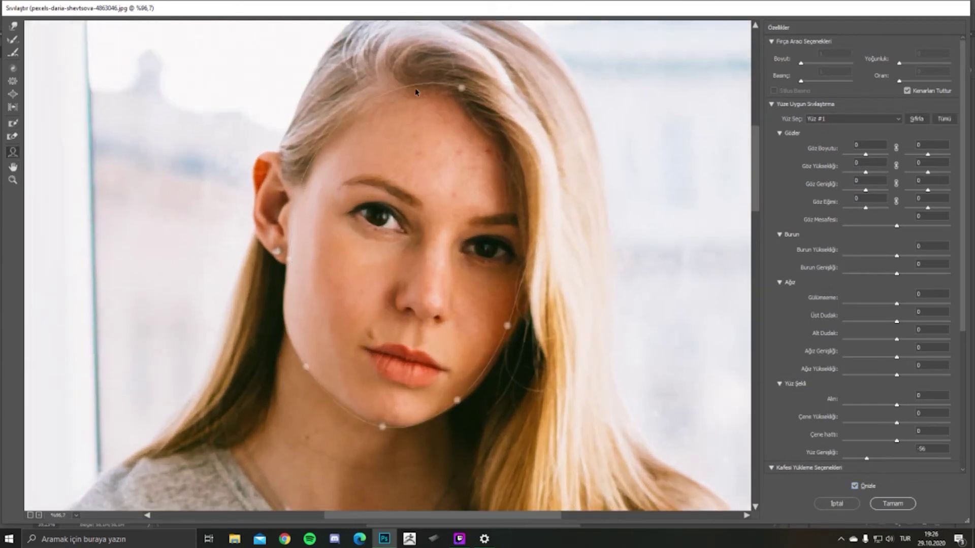
{"action": "left_click_drag", "start_coordinate": [462, 87], "coordinate": [462, 95]}
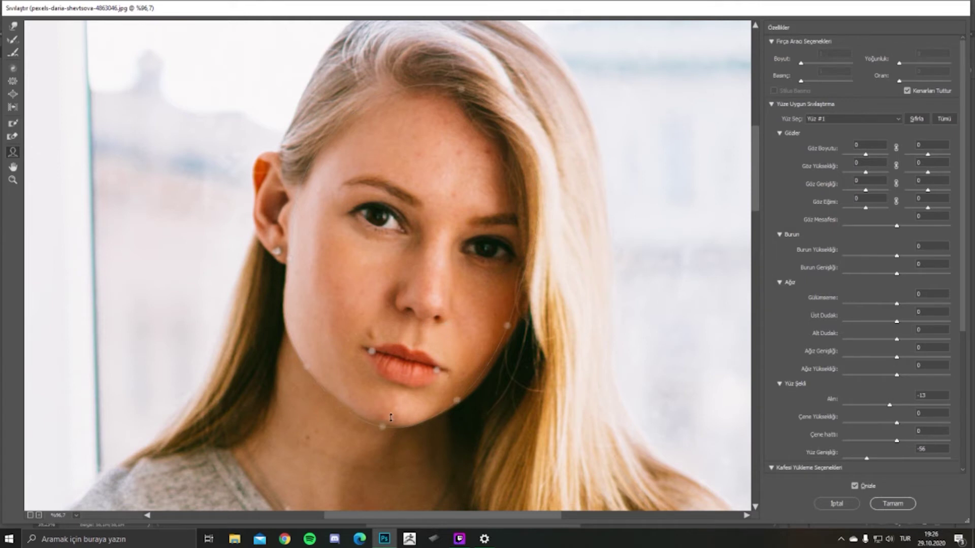
{"action": "left_click_drag", "start_coordinate": [388, 424], "coordinate": [389, 438]}
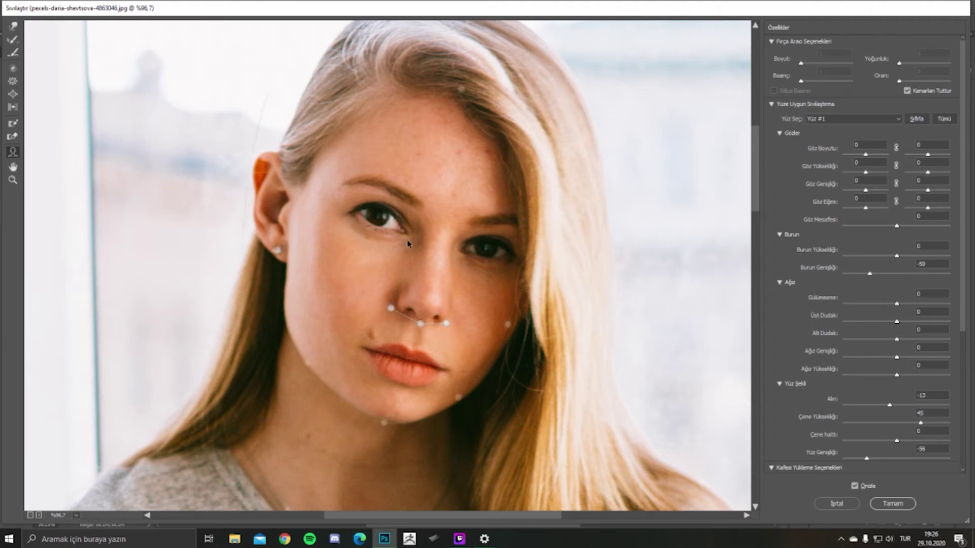
{"action": "scroll", "coordinate": [524, 211], "scroll_direction": "down", "scroll_amount": 5}
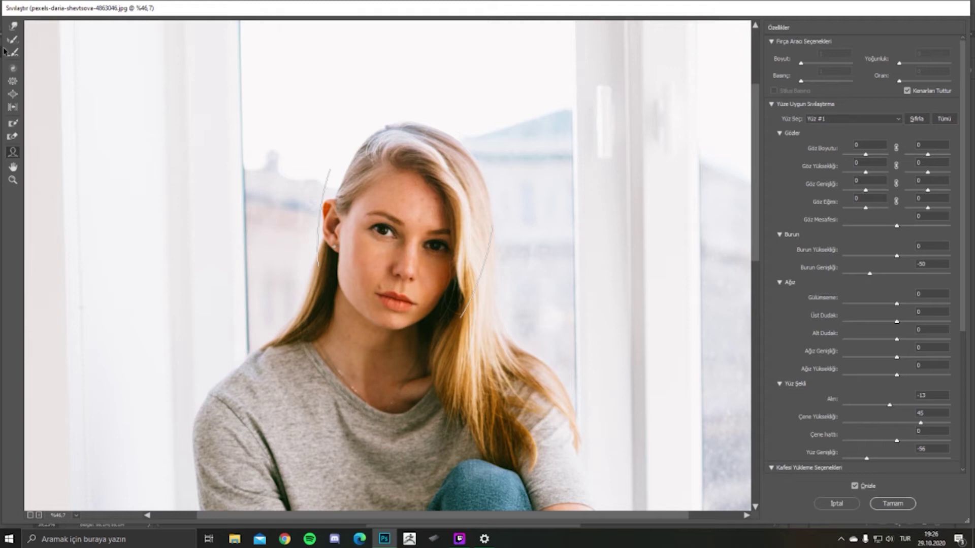
{"action": "left_click", "coordinate": [855, 488]}
{"action": "left_click", "coordinate": [855, 488]}
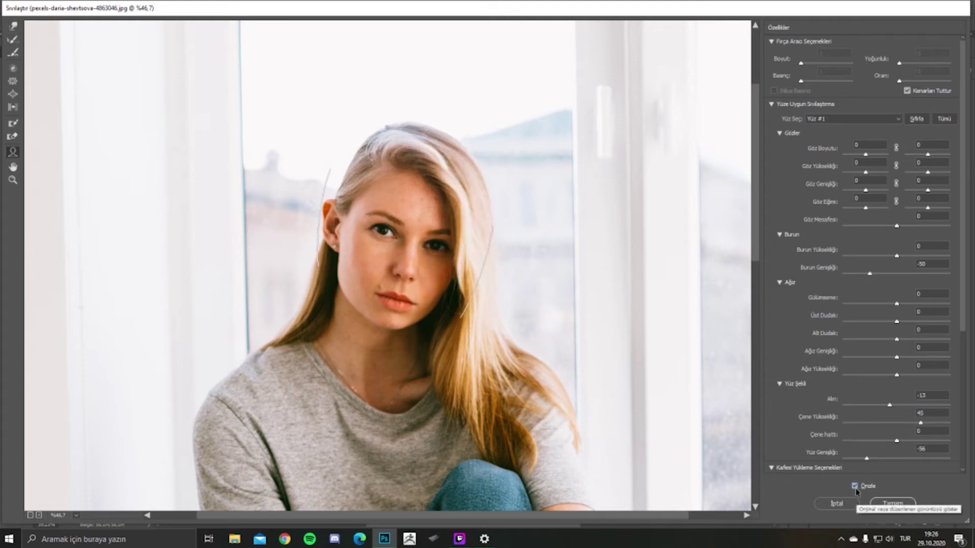
Step: Narrow the face further and make the nose as narrow as possible
{"action": "scroll", "coordinate": [507, 168], "scroll_direction": "up", "scroll_amount": 1}
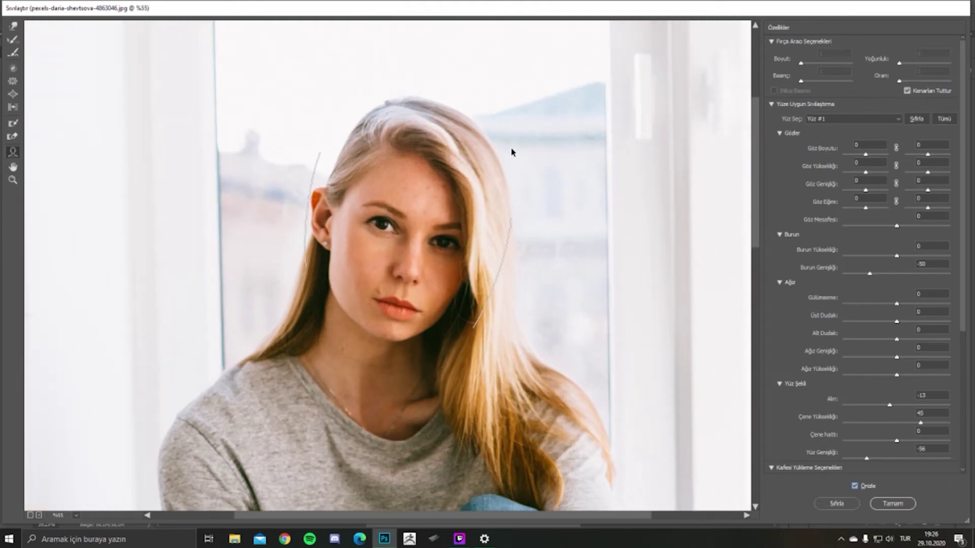
{"action": "scroll", "coordinate": [513, 127], "scroll_direction": "up", "scroll_amount": 1}
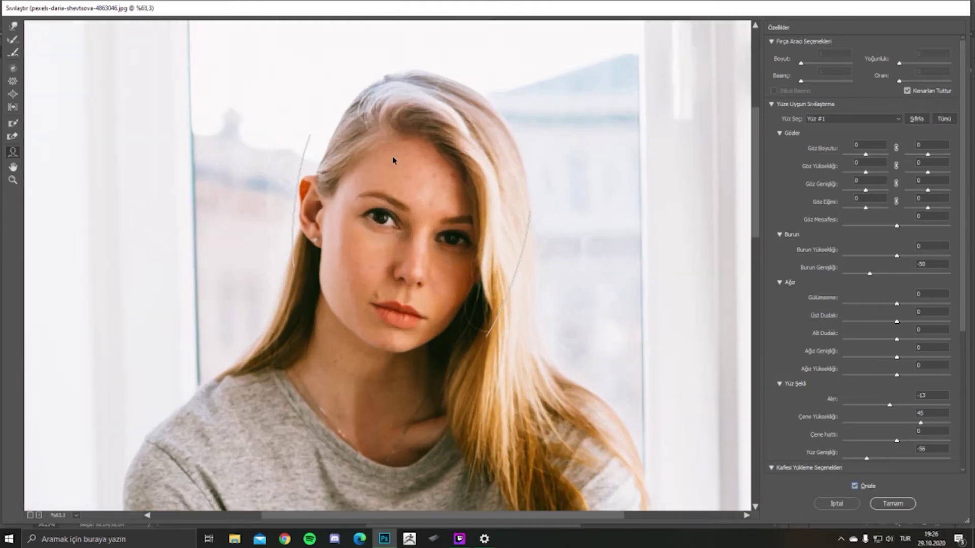
{"action": "left_click_drag", "start_coordinate": [460, 291], "coordinate": [448, 291]}
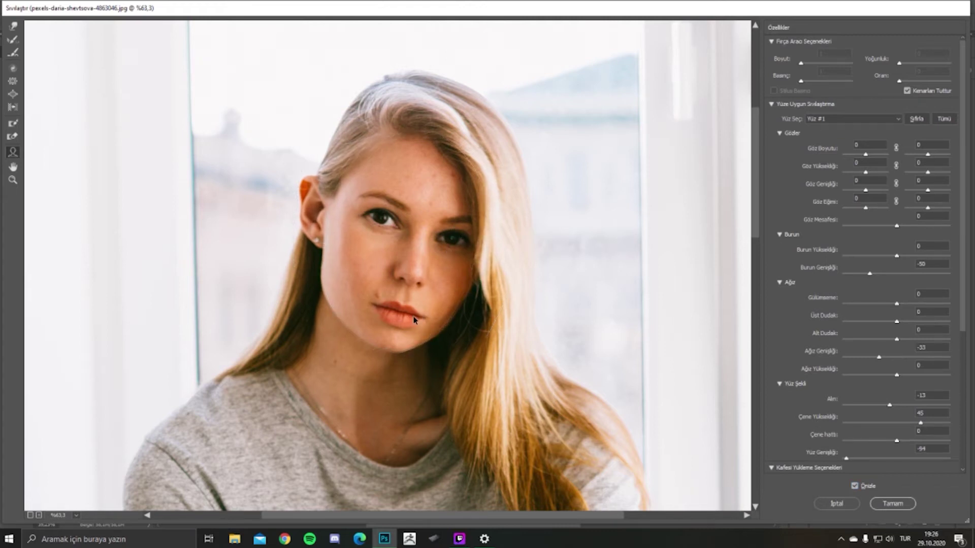
{"action": "scroll", "coordinate": [401, 247], "scroll_direction": "up", "scroll_amount": 3}
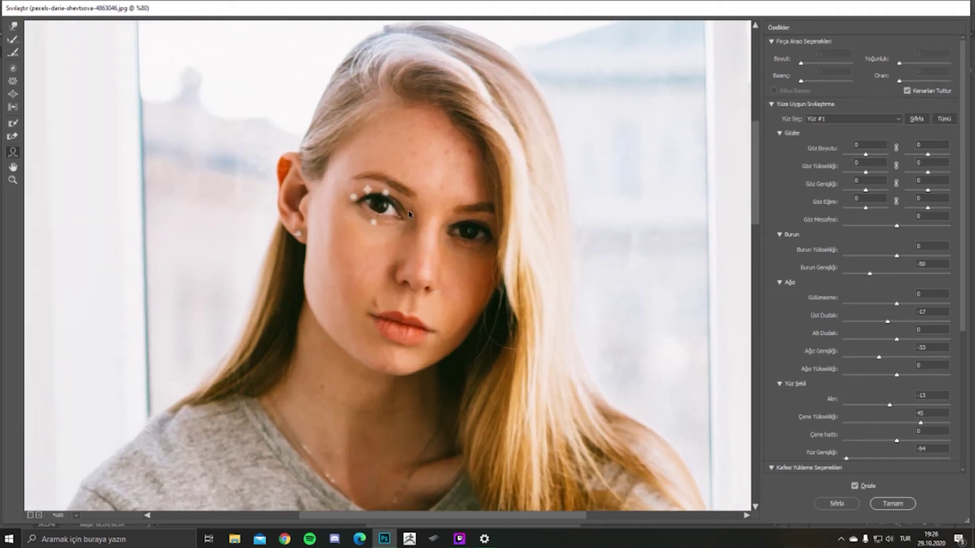
{"action": "scroll", "coordinate": [386, 219], "scroll_direction": "up", "scroll_amount": 2}
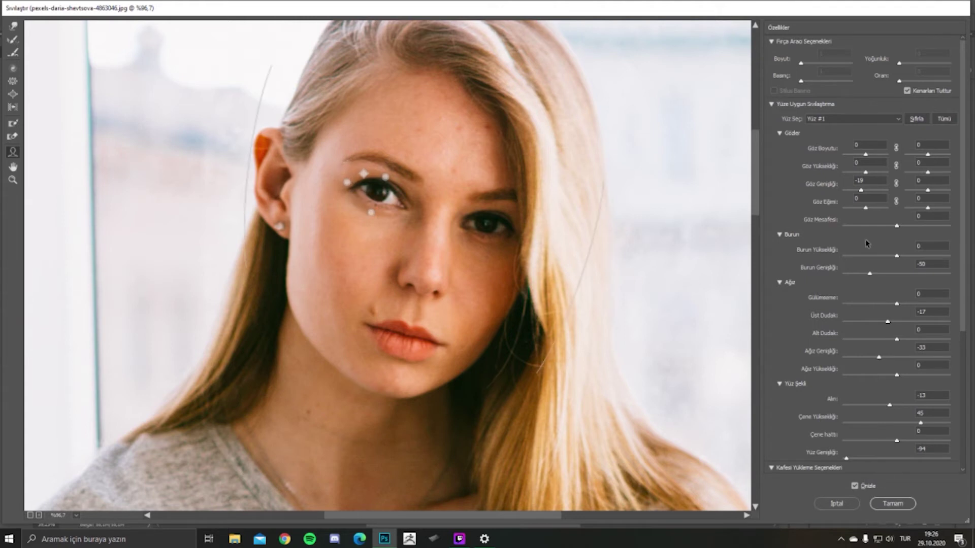
{"action": "scroll", "coordinate": [387, 252], "scroll_direction": "down", "scroll_amount": 3}
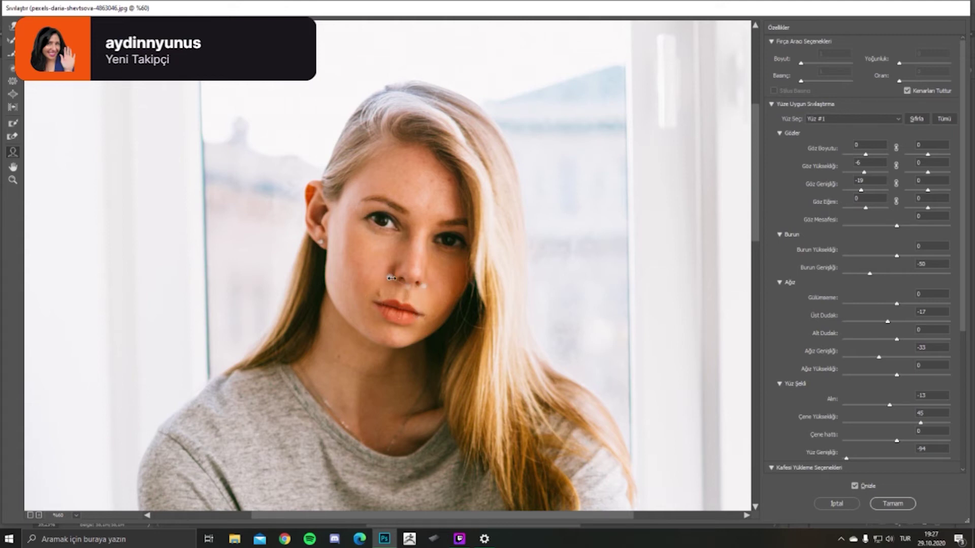
{"action": "left_click_drag", "start_coordinate": [391, 277], "coordinate": [396, 277]}
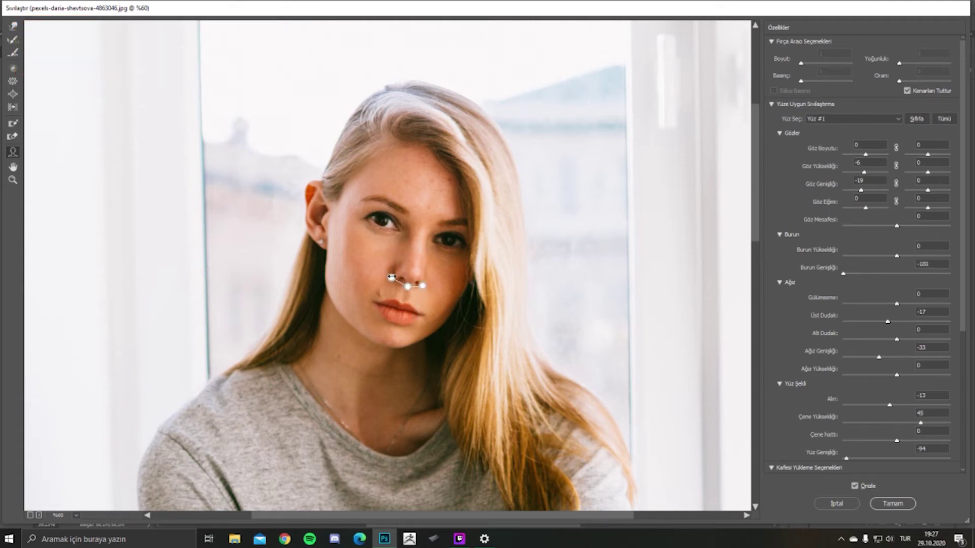
{"action": "left_click_drag", "start_coordinate": [461, 286], "coordinate": [455, 287]}
Step: Set Nose Width to 34 and Face Width to -79, then apply Liquify with Tamam
{"action": "left_click", "coordinate": [855, 486]}
{"action": "left_click", "coordinate": [855, 486]}
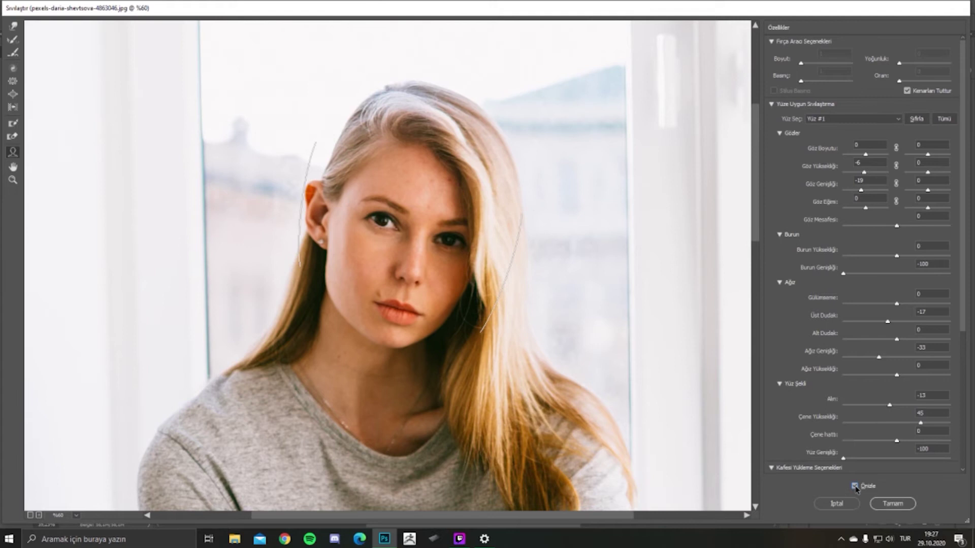
{"action": "left_click", "coordinate": [855, 485]}
{"action": "left_click_drag", "start_coordinate": [439, 288], "coordinate": [476, 278]}
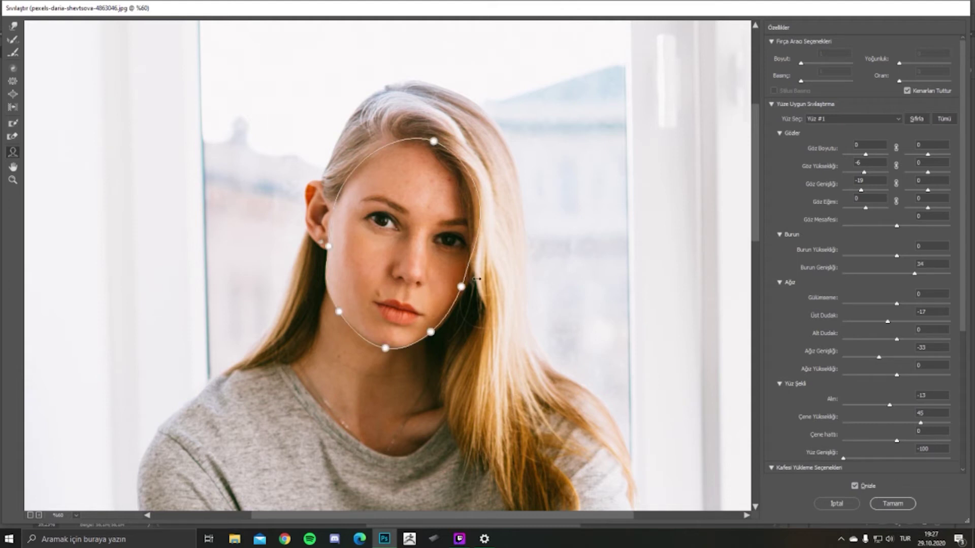
{"action": "left_click_drag", "start_coordinate": [330, 246], "coordinate": [321, 246]}
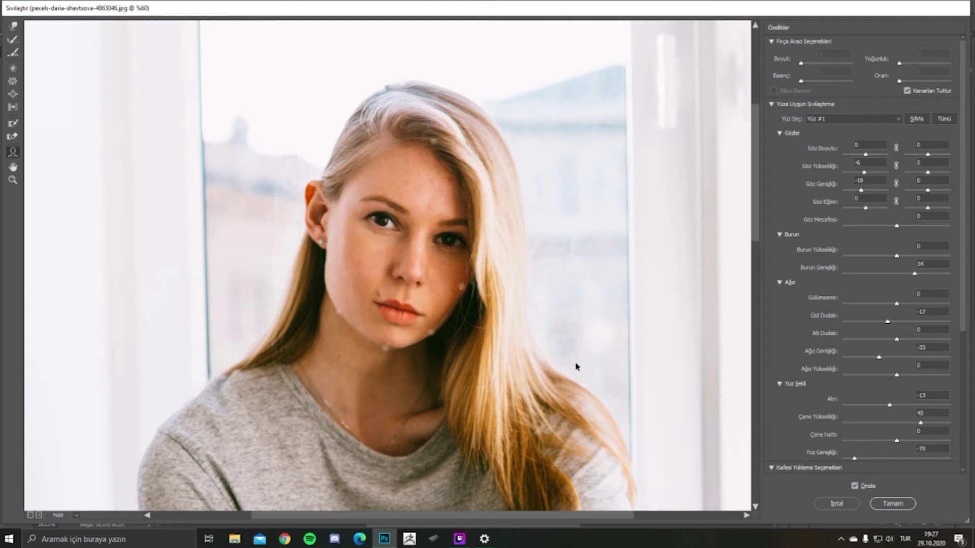
{"action": "left_click", "coordinate": [889, 509]}
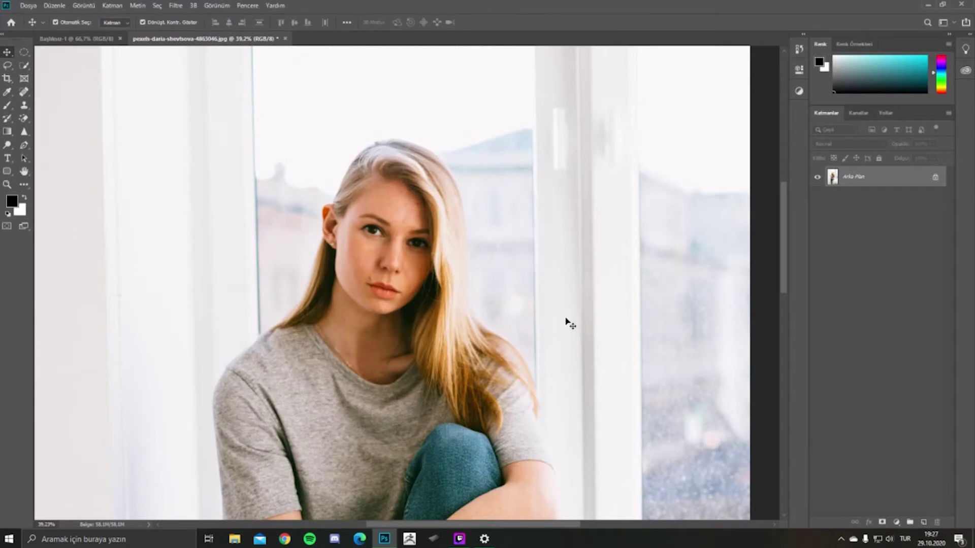
{"action": "scroll", "coordinate": [565, 322], "scroll_direction": "down", "scroll_amount": 2}
{"action": "scroll", "coordinate": [544, 322], "scroll_direction": "down", "scroll_amount": 2}
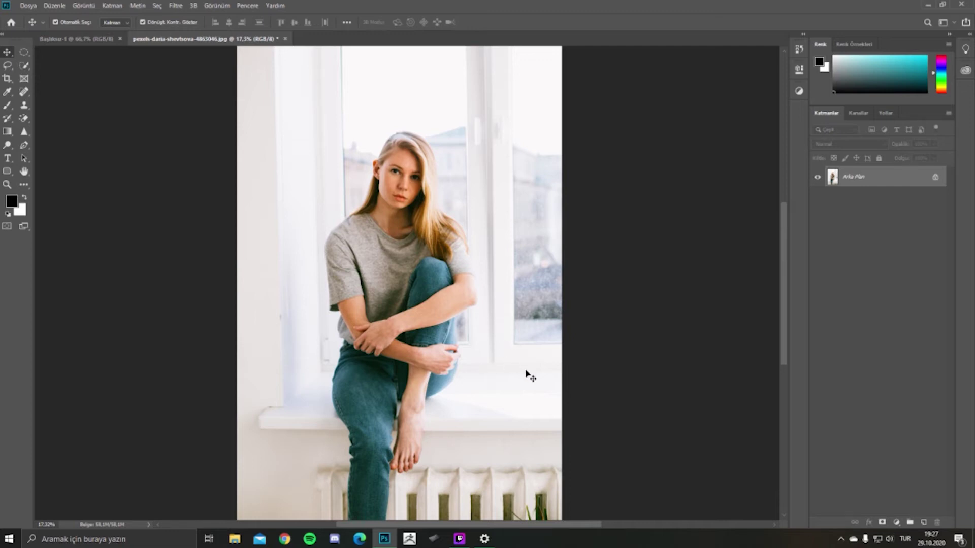
Step: Try copying the background with Ctrl+J, then delete the extra Katman 1 layer
{"action": "key", "text": "ctrl+j"}
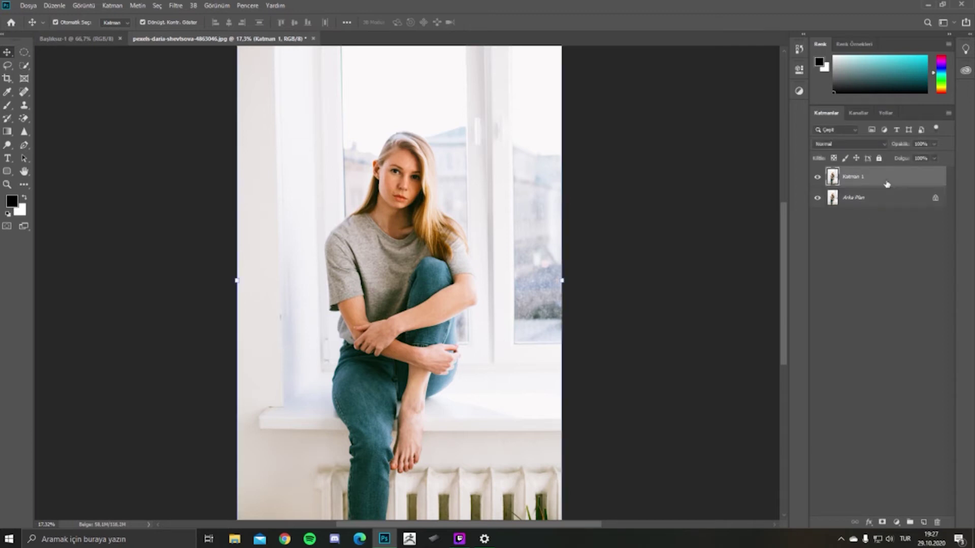
{"action": "left_click", "coordinate": [665, 181]}
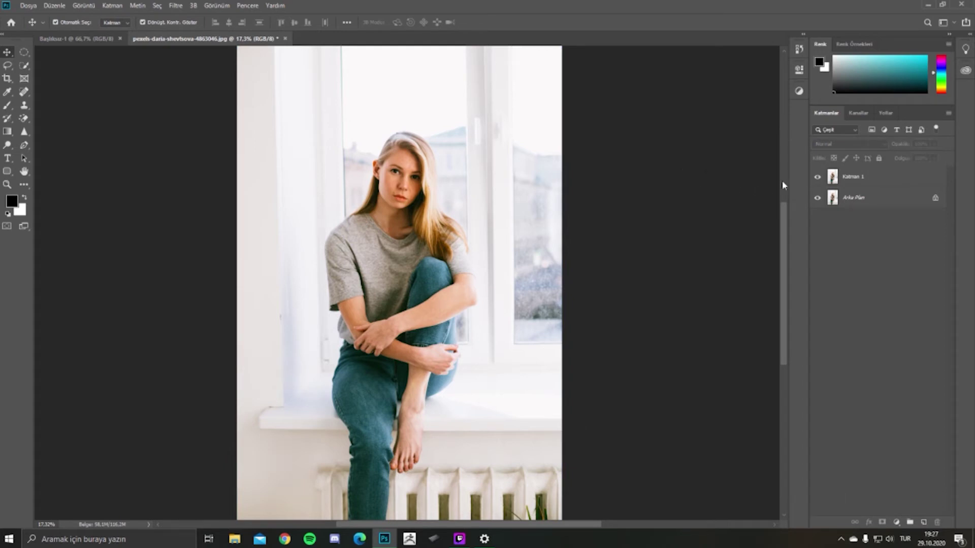
{"action": "left_click", "coordinate": [858, 181]}
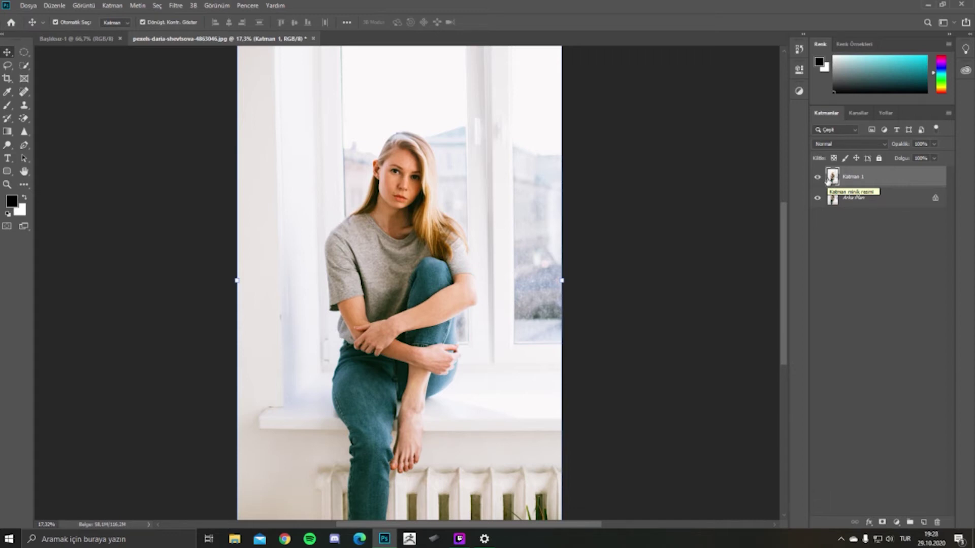
{"action": "left_click", "coordinate": [716, 208]}
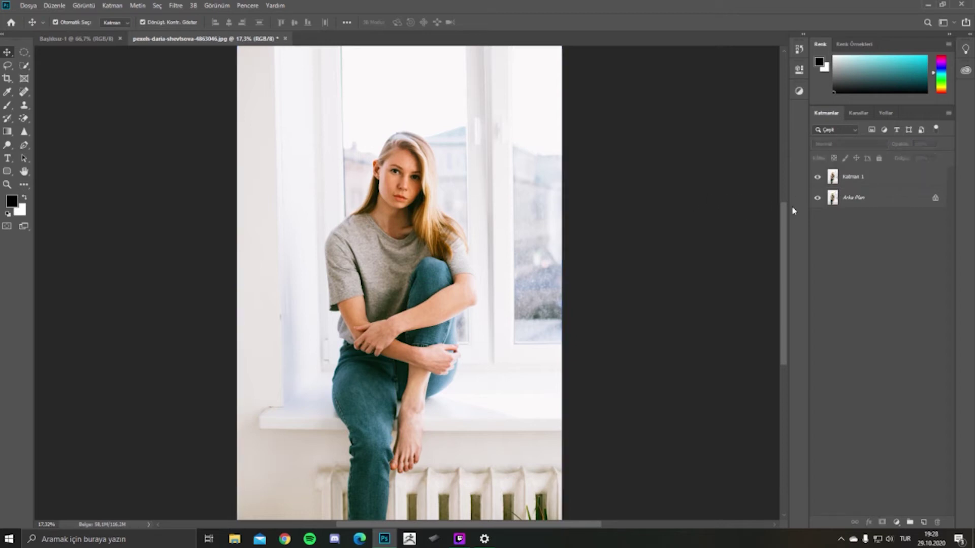
{"action": "left_click", "coordinate": [829, 179]}
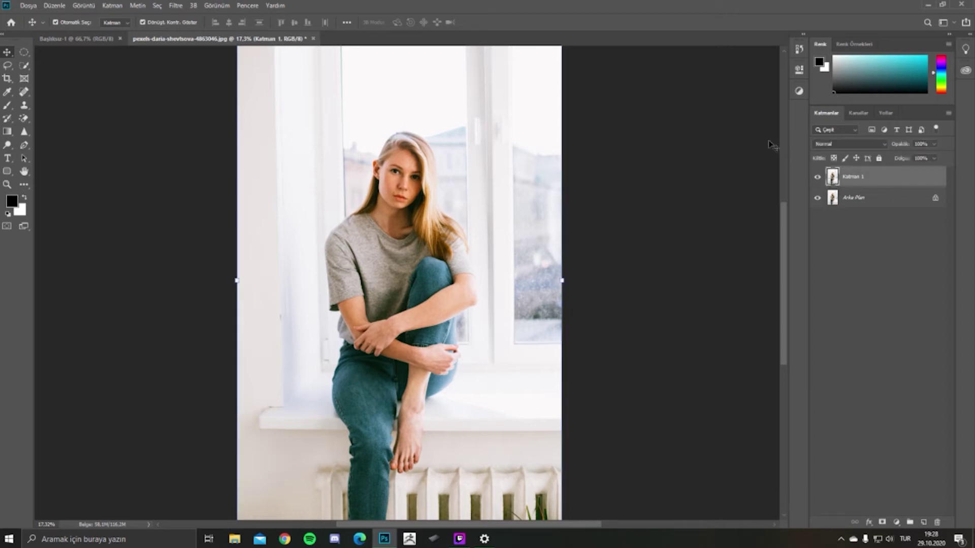
{"action": "key", "text": "Delete"}
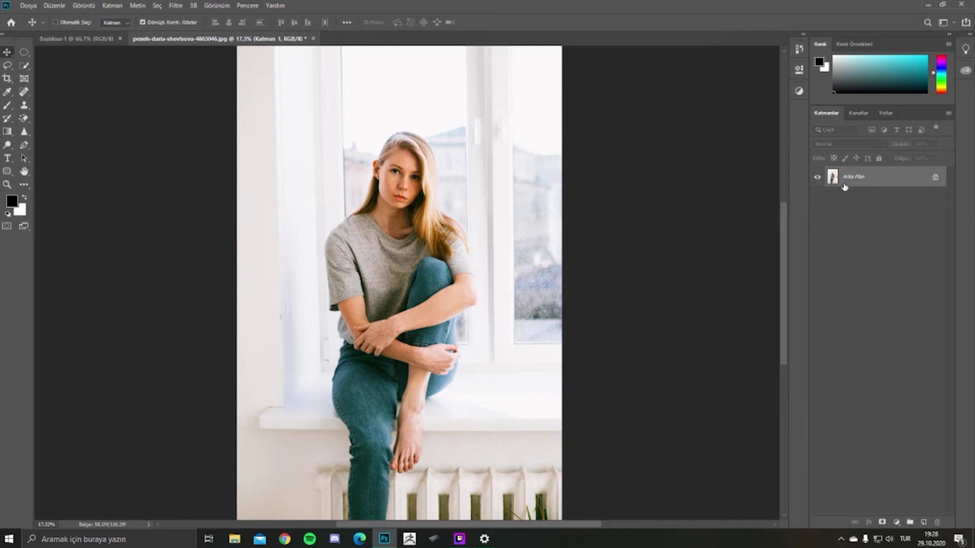
{"action": "key", "text": "ctrl+j"}
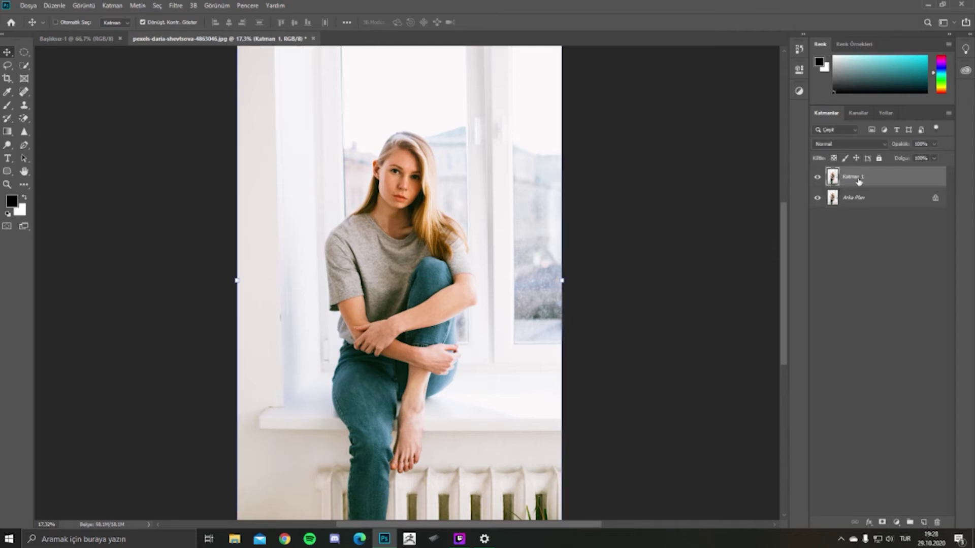
{"action": "left_click_drag", "start_coordinate": [872, 178], "coordinate": [924, 522]}
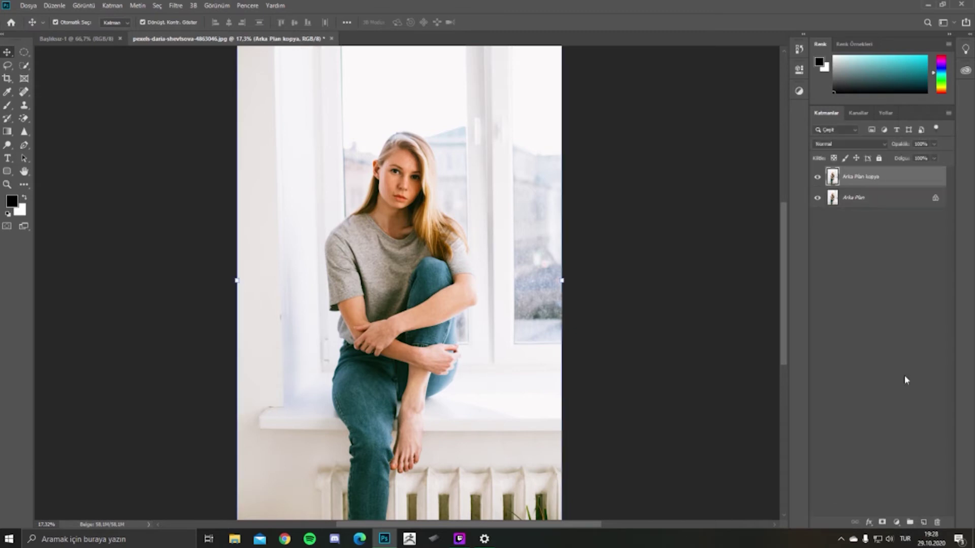
{"action": "key", "text": "Delete"}
Step: Duplicate the Arka Plan layer as 'Arka Plan kopya' via Katmanı Çoğalt
{"action": "right_click", "coordinate": [873, 183]}
{"action": "left_click", "coordinate": [886, 201]}
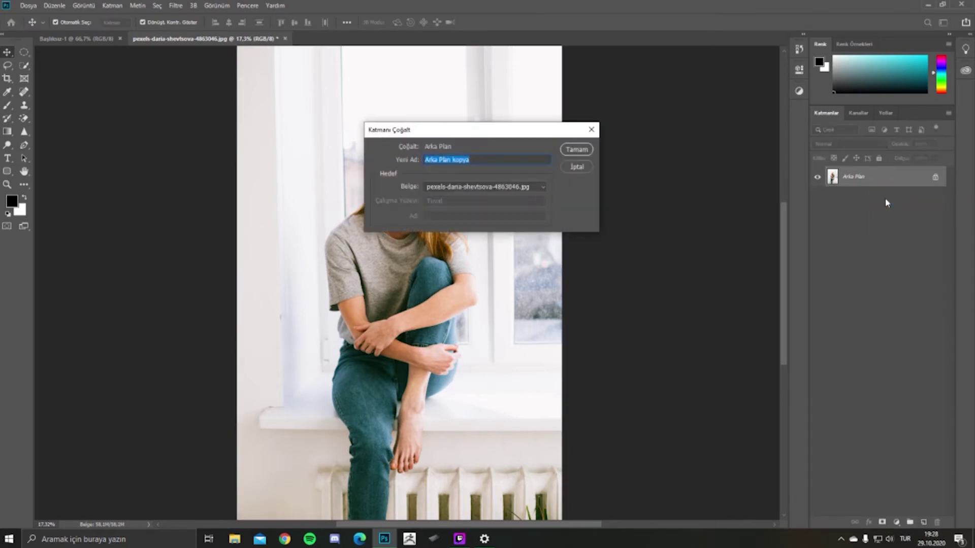
{"action": "key", "text": "Return"}
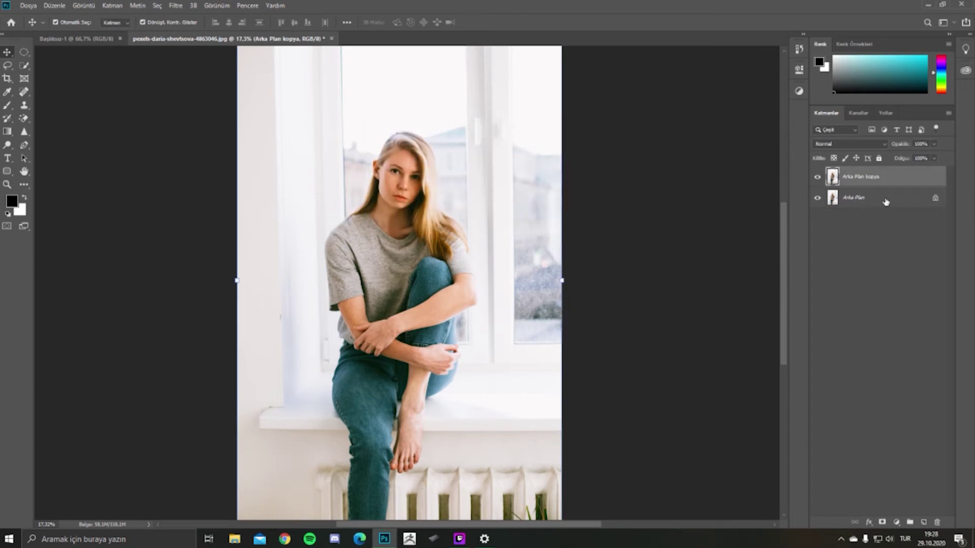
{"action": "left_click", "coordinate": [630, 177]}
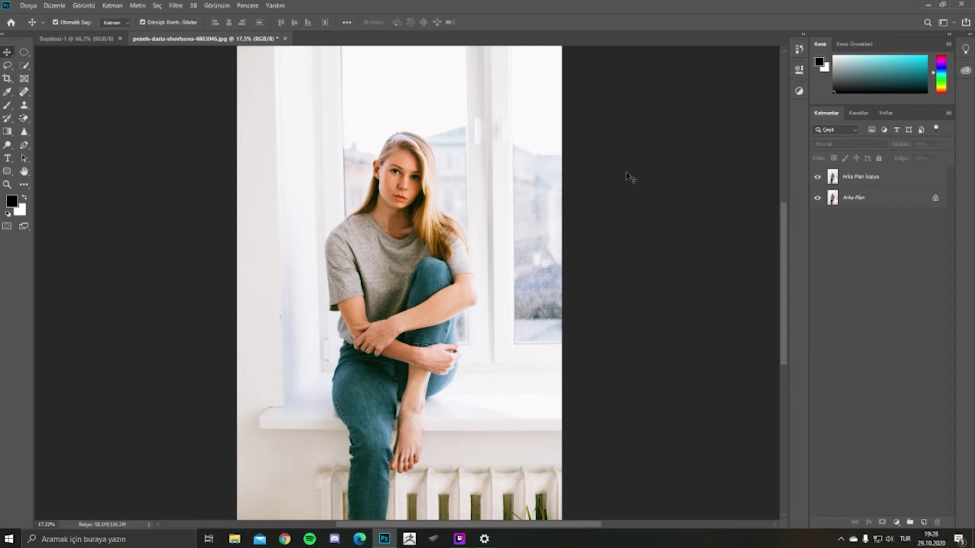
{"action": "left_click", "coordinate": [853, 181]}
{"action": "left_click", "coordinate": [713, 205]}
Step: On the Arka Plan kopya layer, select the woman with Quick Selection's Özne Seç (Select Subject)
{"action": "left_click", "coordinate": [839, 180]}
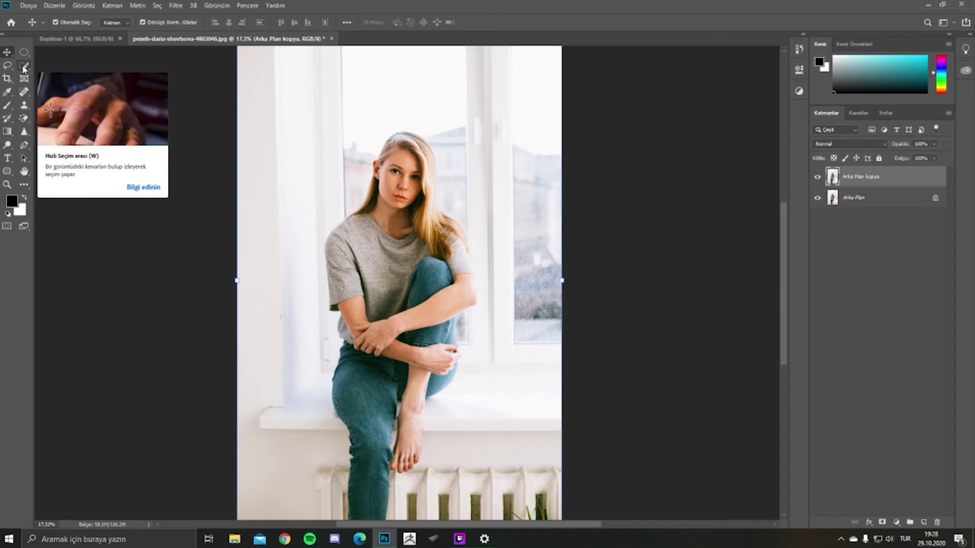
{"action": "left_click", "coordinate": [26, 66]}
{"action": "left_click", "coordinate": [279, 23]}
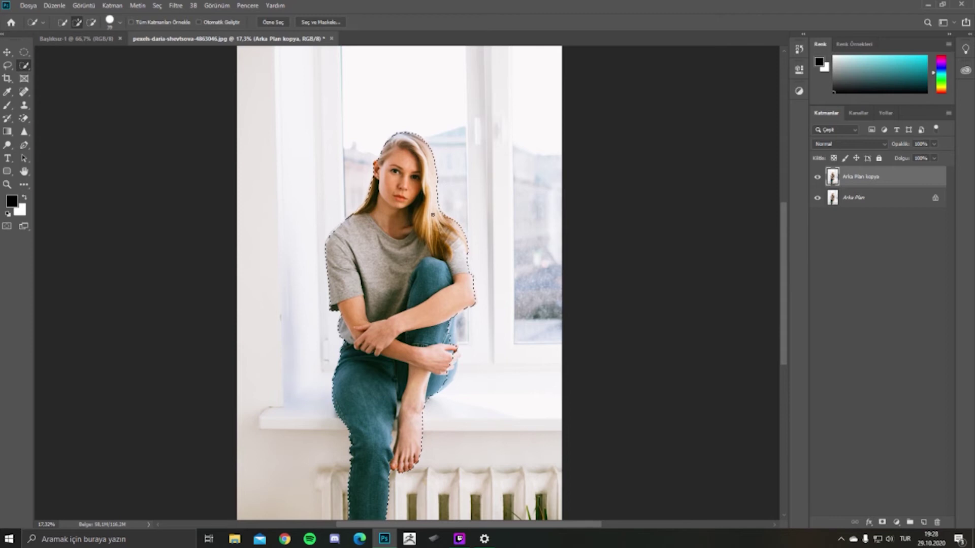
{"action": "scroll", "coordinate": [435, 194], "scroll_direction": "up", "scroll_amount": 2}
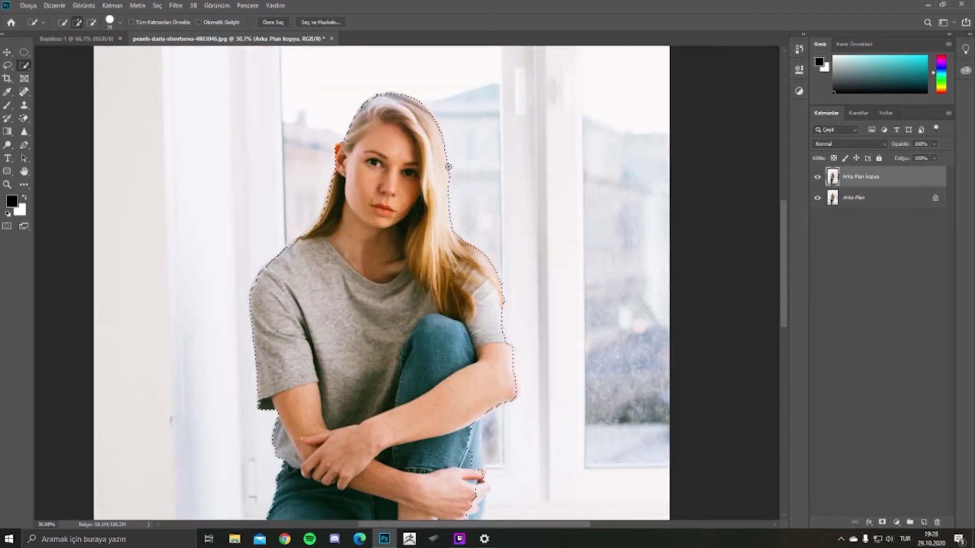
{"action": "scroll", "coordinate": [435, 193], "scroll_direction": "up", "scroll_amount": 3}
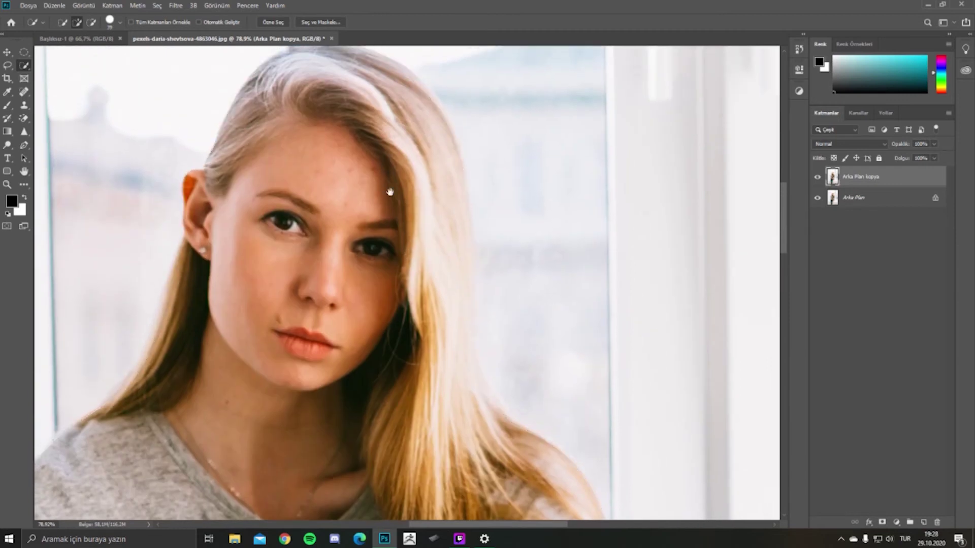
{"action": "left_click_drag", "start_coordinate": [407, 229], "coordinate": [409, 267]}
Step: Set the Select and Mask edge radius to 16 px, smoothing to 45 and feather to 4.6 px
{"action": "left_click", "coordinate": [311, 23]}
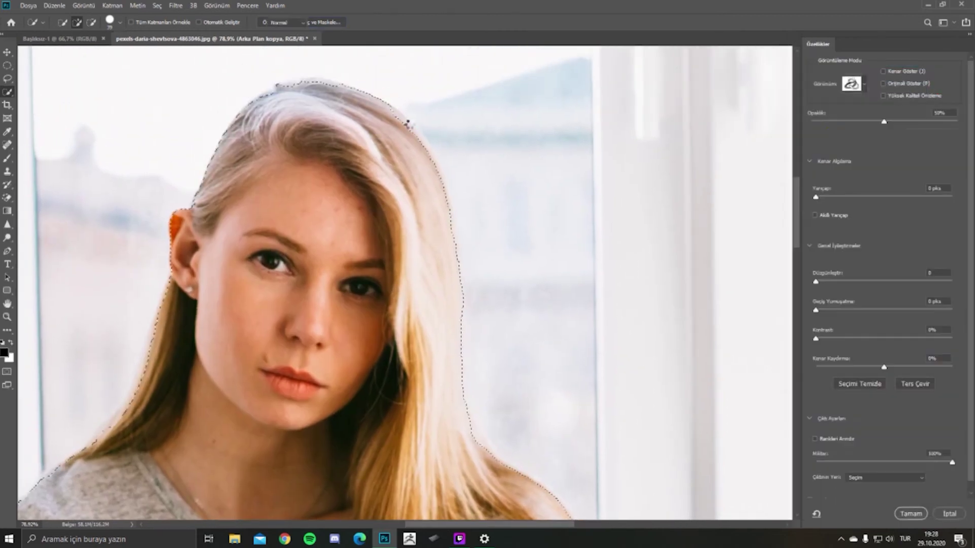
{"action": "scroll", "coordinate": [412, 222], "scroll_direction": "down", "scroll_amount": 2}
{"action": "scroll", "coordinate": [411, 222], "scroll_direction": "up", "scroll_amount": 1}
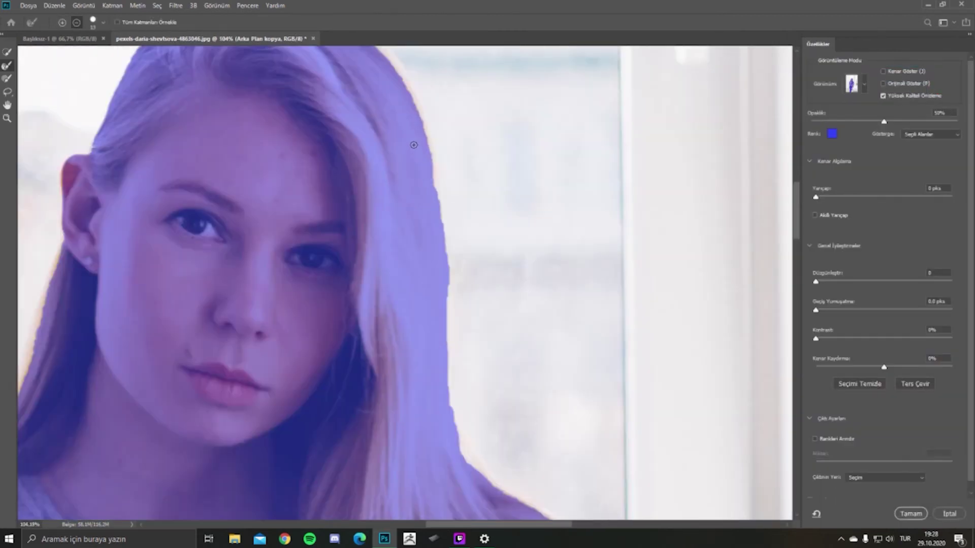
{"action": "scroll", "coordinate": [420, 202], "scroll_direction": "up", "scroll_amount": 1}
{"action": "scroll", "coordinate": [419, 202], "scroll_direction": "up", "scroll_amount": 1}
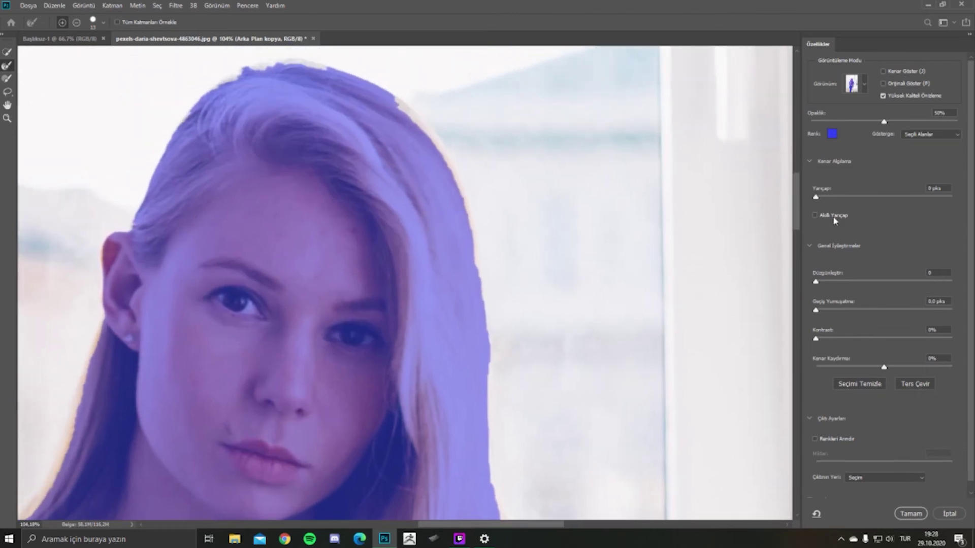
{"action": "left_click_drag", "start_coordinate": [836, 280], "coordinate": [867, 282]}
{"action": "left_click", "coordinate": [819, 198]}
{"action": "left_click_drag", "start_coordinate": [841, 200], "coordinate": [875, 198]}
{"action": "left_click_drag", "start_coordinate": [866, 281], "coordinate": [878, 283]}
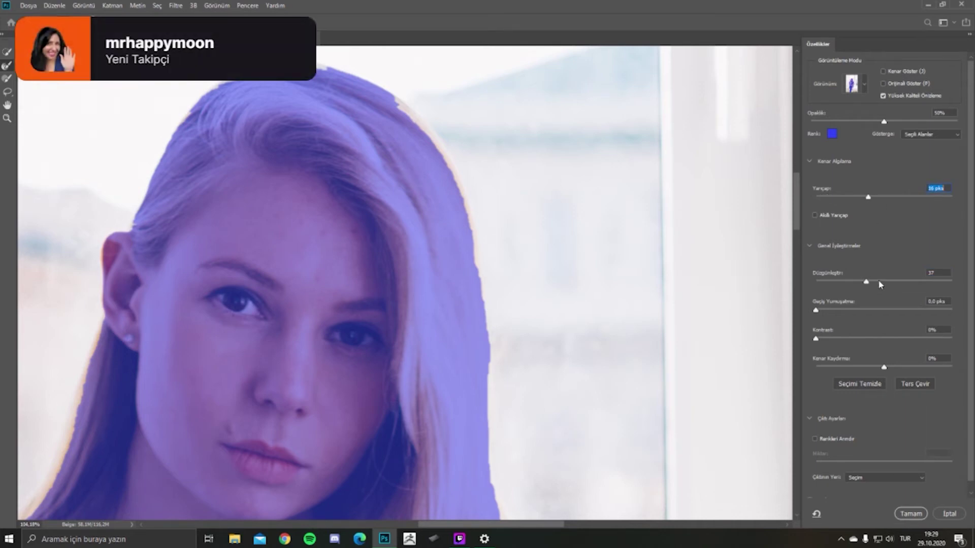
{"action": "left_click_drag", "start_coordinate": [816, 311], "coordinate": [849, 310]}
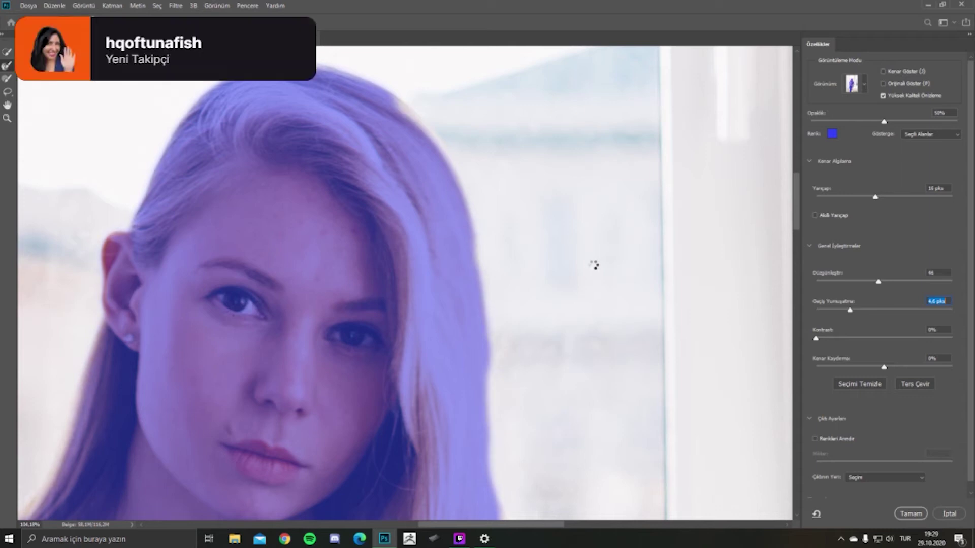
Step: Zoom in on the head and brush the right and top-right hair edges with Refine Edge
{"action": "key", "text": "ctrl+minus"}
{"action": "key", "text": "ctrl+minus"}
{"action": "key", "text": "ctrl+minus"}
{"action": "key", "text": "ctrl+minus"}
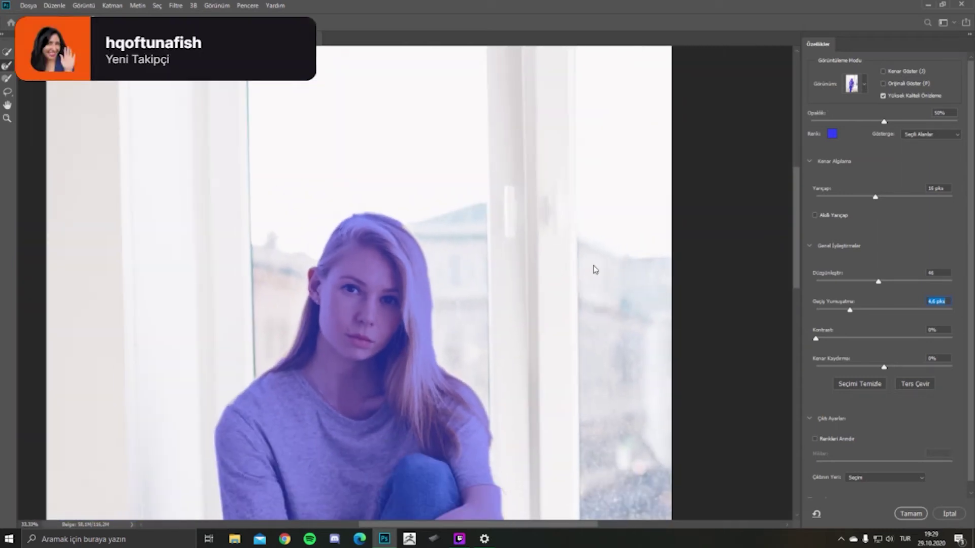
{"action": "key", "text": "ctrl+plus"}
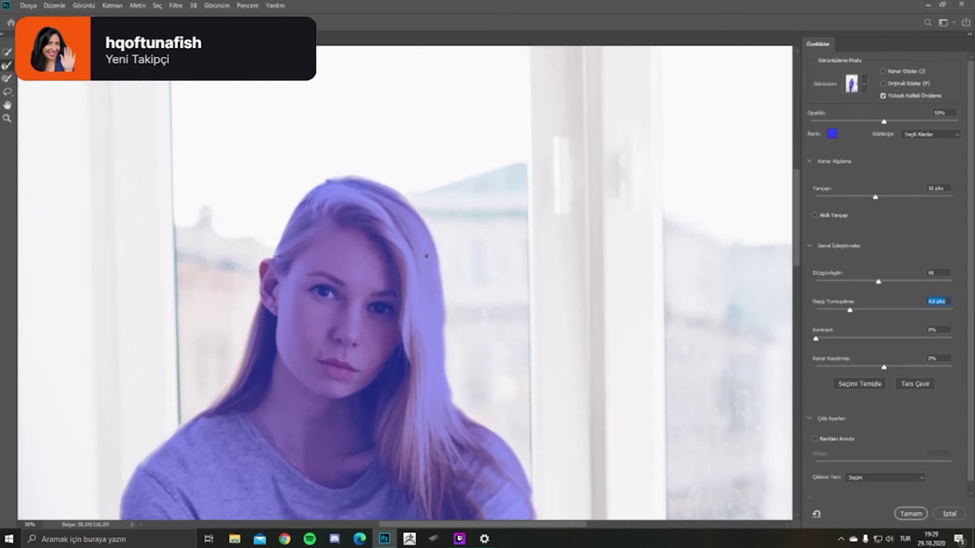
{"action": "key", "text": "ctrl+plus"}
{"action": "key", "text": "ctrl+plus"}
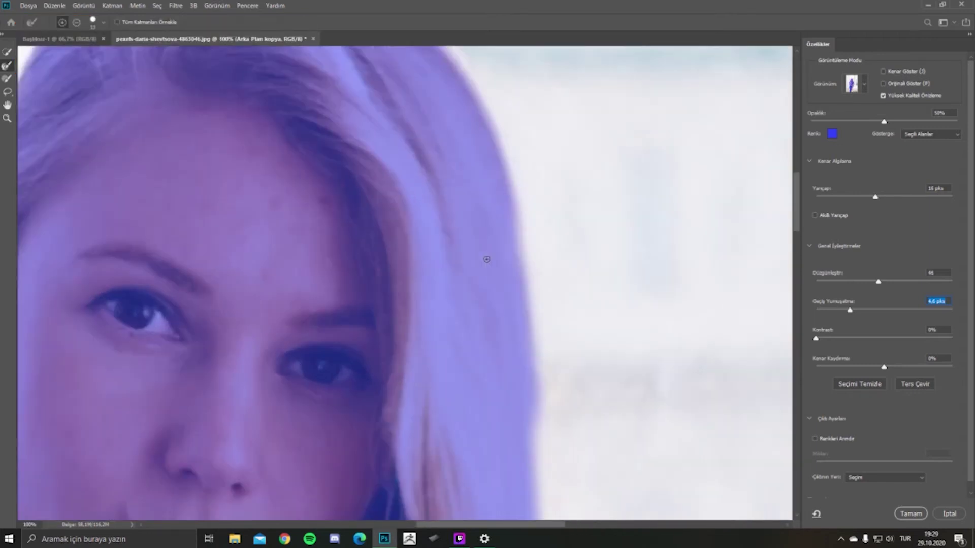
{"action": "key", "text": "ctrl+plus"}
{"action": "left_click_drag", "start_coordinate": [504, 160], "coordinate": [489, 330]}
{"action": "left_click_drag", "start_coordinate": [400, 162], "coordinate": [440, 228]}
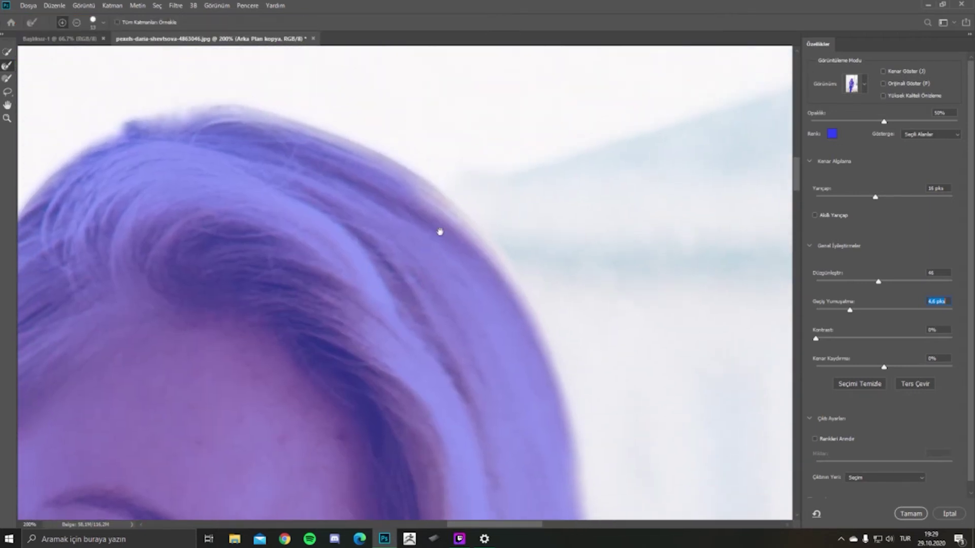
{"action": "left_click_drag", "start_coordinate": [266, 124], "coordinate": [437, 204]}
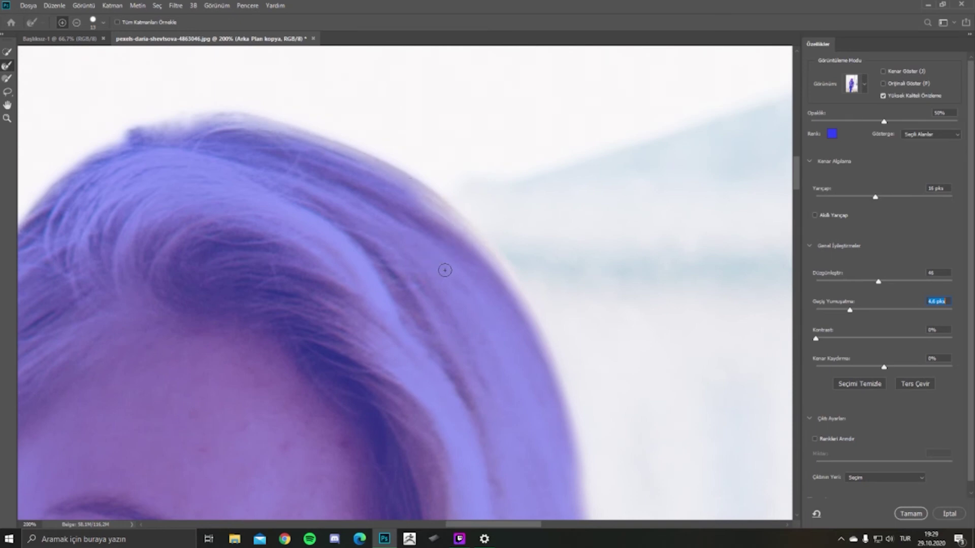
{"action": "left_click_drag", "start_coordinate": [445, 270], "coordinate": [418, 217]}
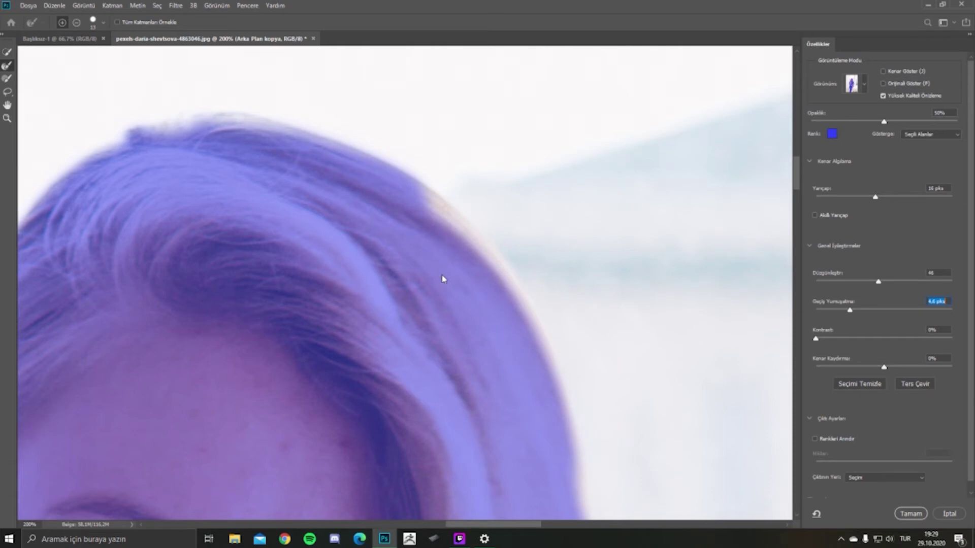
{"action": "mouse_move", "coordinate": [303, 202]}
{"action": "left_mouse_down"}
{"action": "mouse_move", "coordinate": [423, 195]}
{"action": "mouse_move", "coordinate": [597, 119]}
{"action": "mouse_move", "coordinate": [422, 71]}
{"action": "left_mouse_up"}
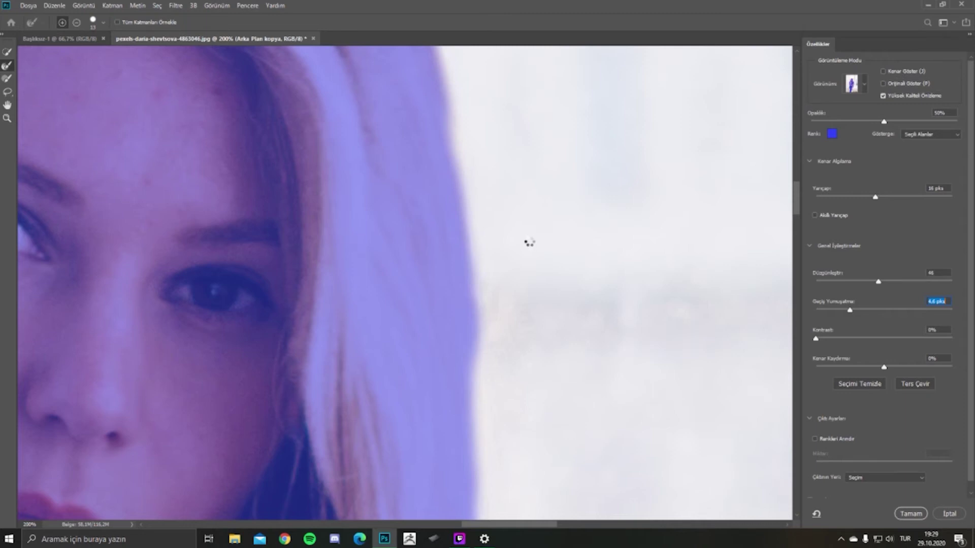
Step: Brush the hair's side edge and enlarge the Refine Edge brush to 23
{"action": "key", "text": "ctrl+minus"}
{"action": "key", "text": "ctrl+minus"}
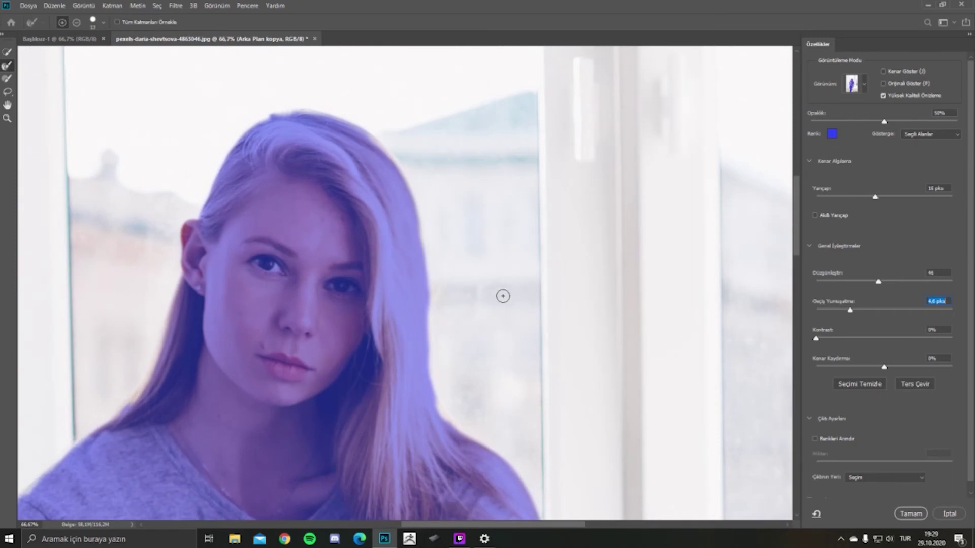
{"action": "left_click_drag", "start_coordinate": [426, 371], "coordinate": [447, 425]}
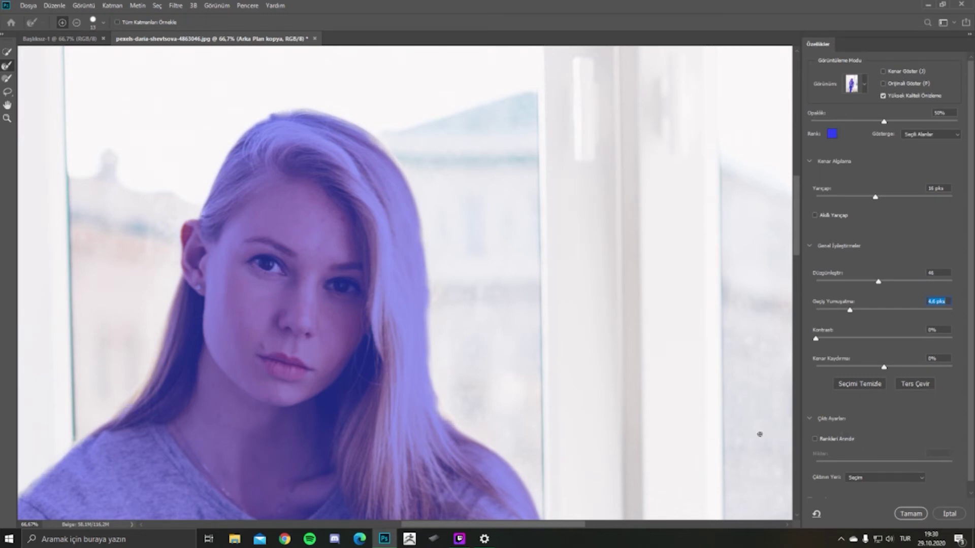
{"action": "key", "text": "ctrl+minus"}
{"action": "key", "text": "ctrl+minus"}
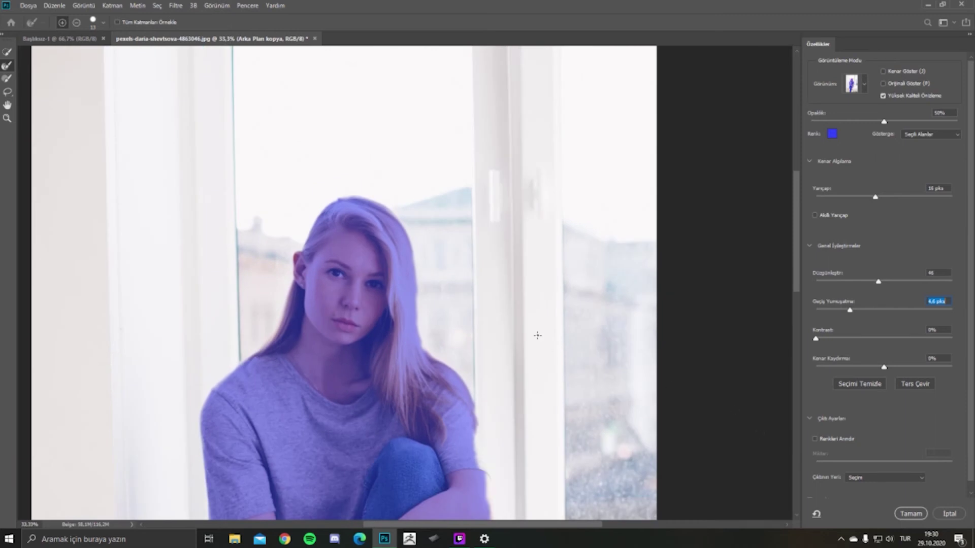
{"action": "left_click_drag", "start_coordinate": [538, 335], "coordinate": [551, 122]}
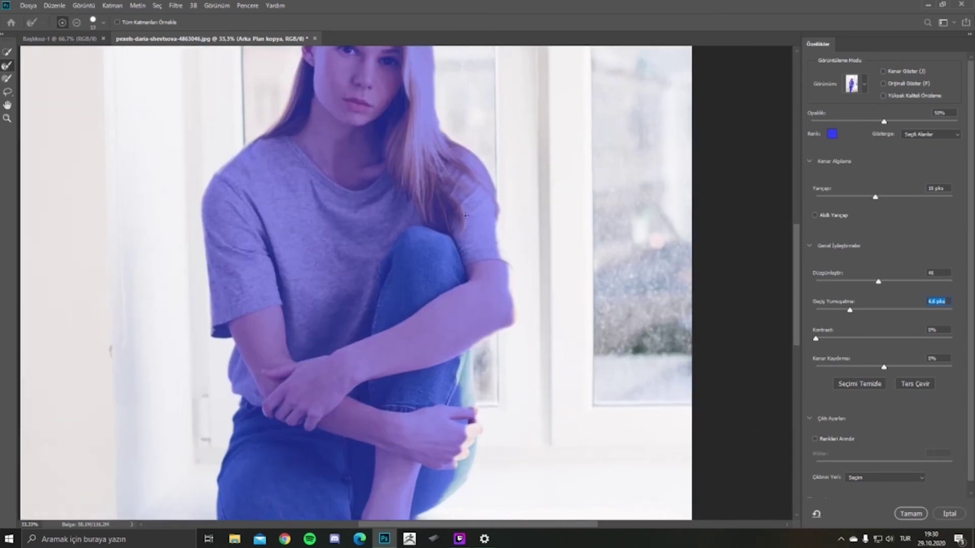
{"action": "key", "text": "ctrl+plus"}
{"action": "key", "text": "ctrl+plus"}
{"action": "mouse_move", "coordinate": [540, 219]}
{"action": "left_mouse_down"}
{"action": "mouse_move", "coordinate": [522, 232]}
{"action": "mouse_move", "coordinate": [573, 244]}
{"action": "left_mouse_up"}
{"action": "right_click", "coordinate": [547, 222]}
{"action": "key", "text": "Return"}
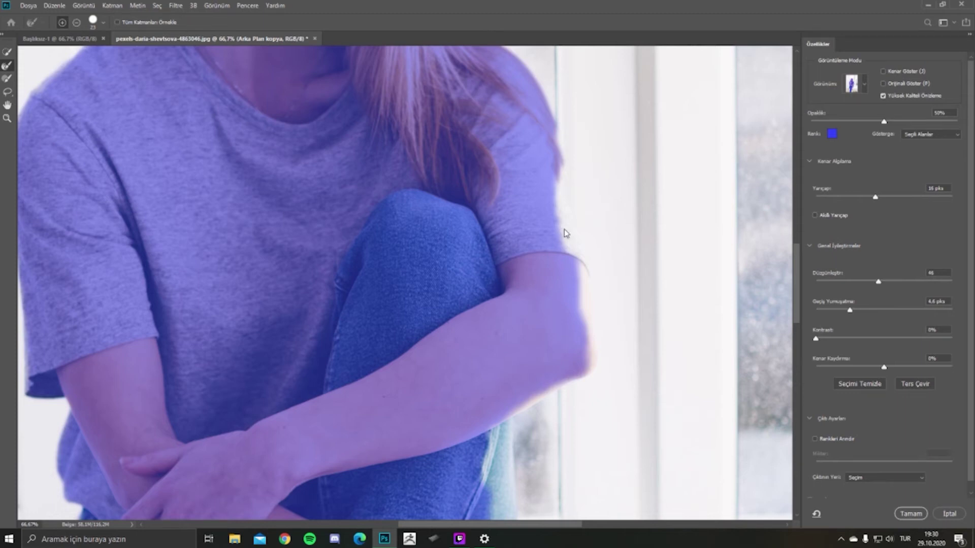
Step: Brush the selection edge along the shirt, arm and shoulder
{"action": "left_click", "coordinate": [564, 228]}
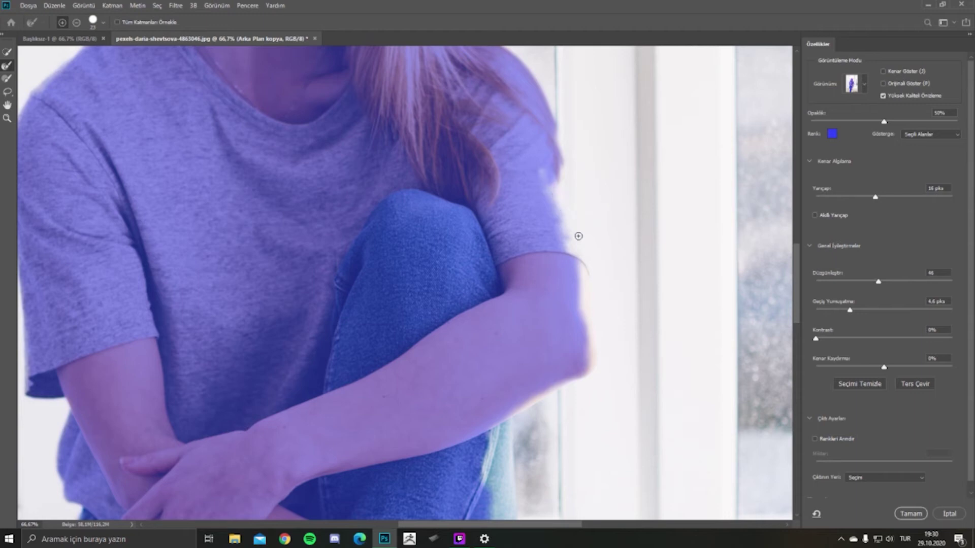
{"action": "left_click", "coordinate": [572, 288]}
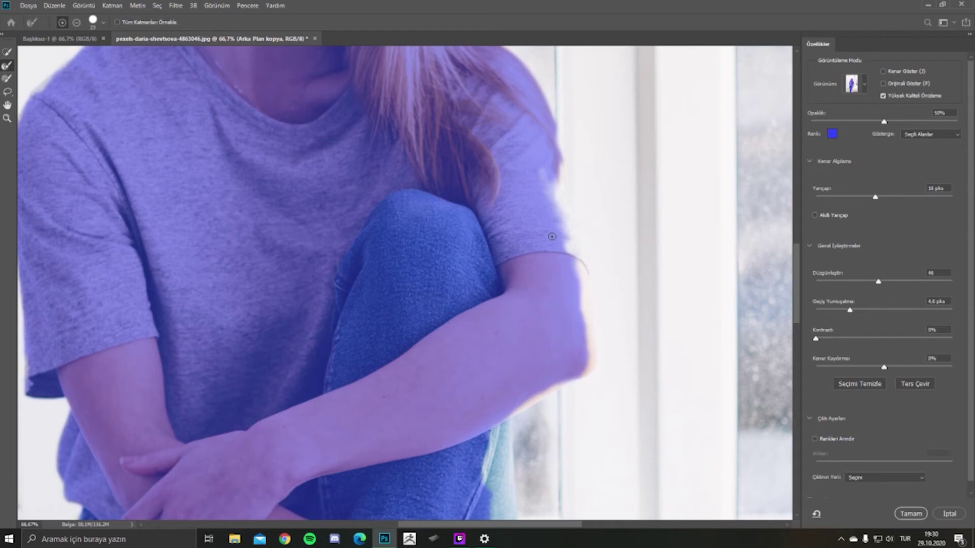
{"action": "left_click", "coordinate": [556, 191]}
{"action": "key", "text": "ctrl+minus"}
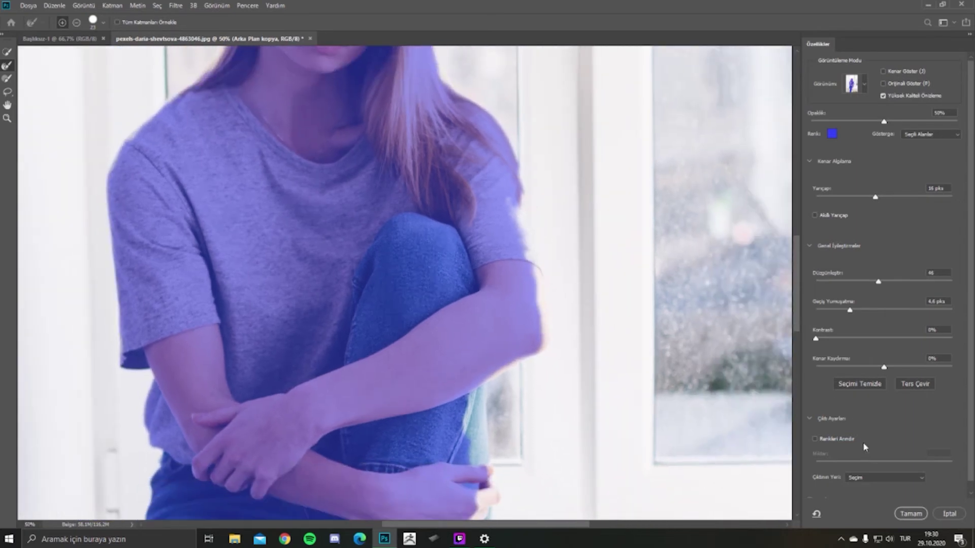
{"action": "key", "text": "ctrl+minus"}
{"action": "key", "text": "ctrl+minus"}
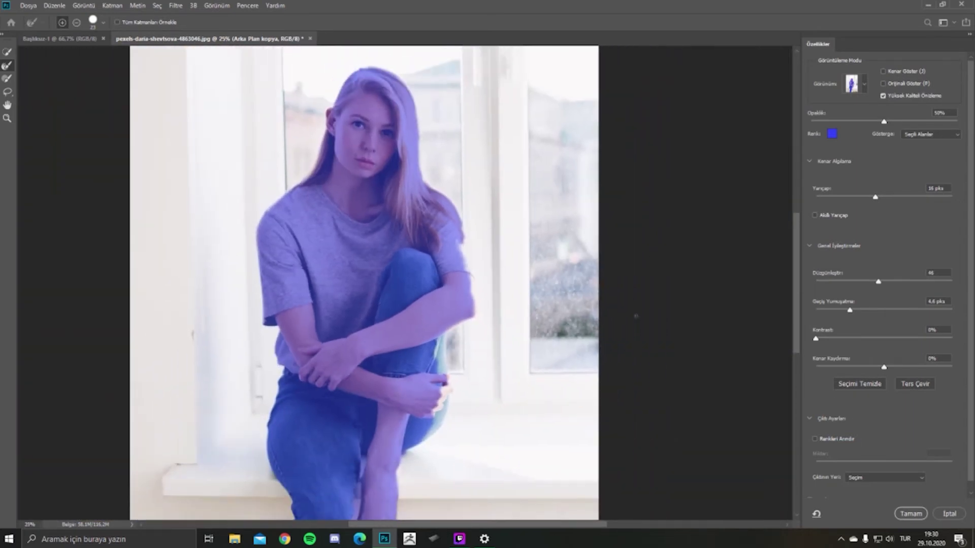
{"action": "key", "text": "ctrl+minus"}
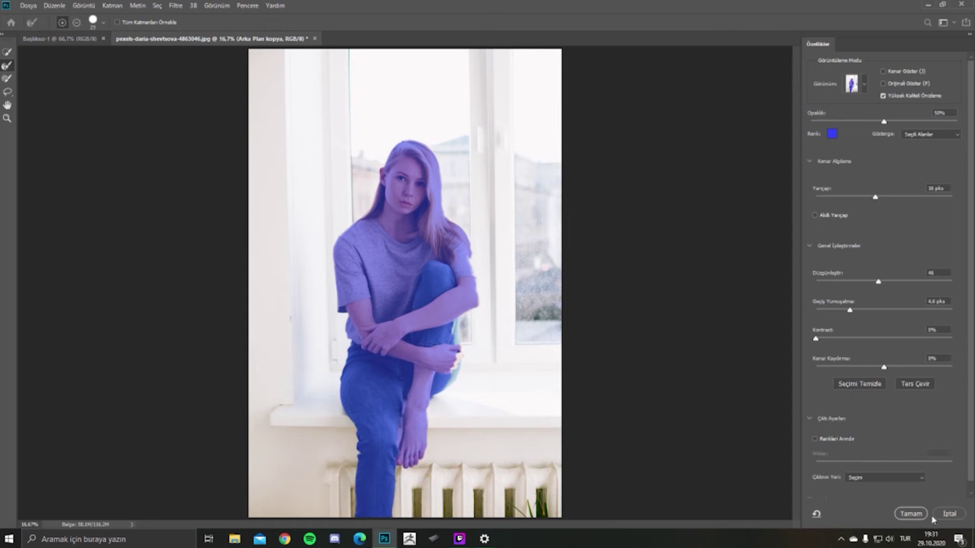
Step: Accept the refined selection, then try moving the selected woman and undo it
{"action": "left_click", "coordinate": [914, 514]}
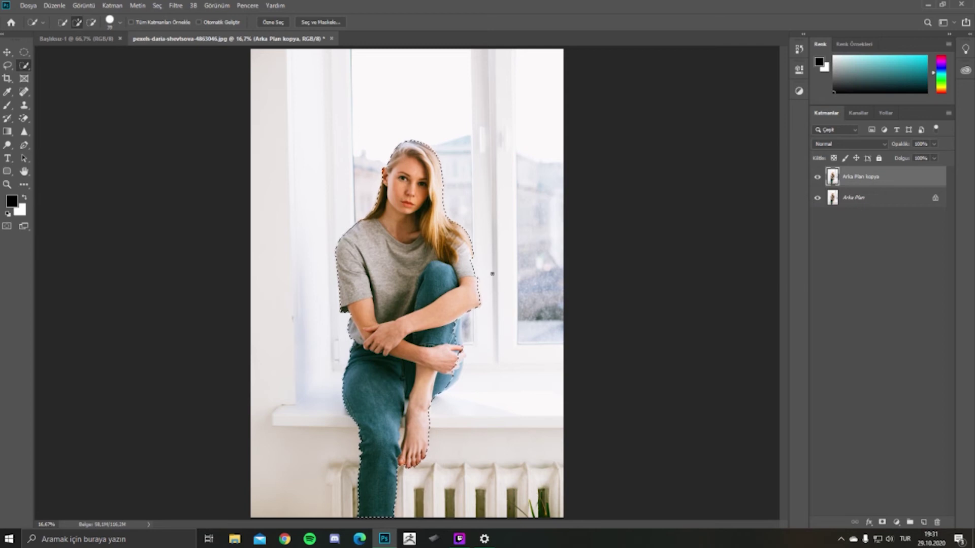
{"action": "key", "text": "v"}
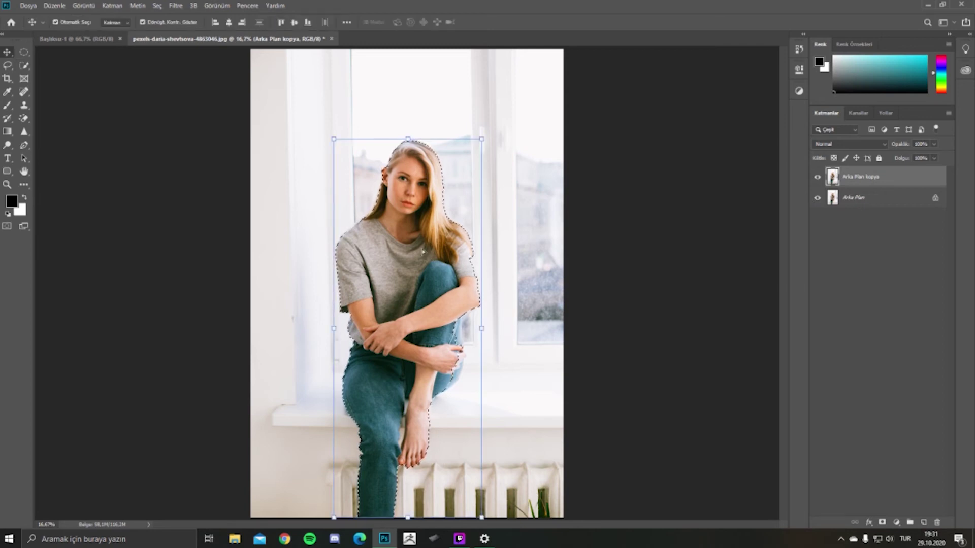
{"action": "left_click_drag", "start_coordinate": [423, 250], "coordinate": [494, 220]}
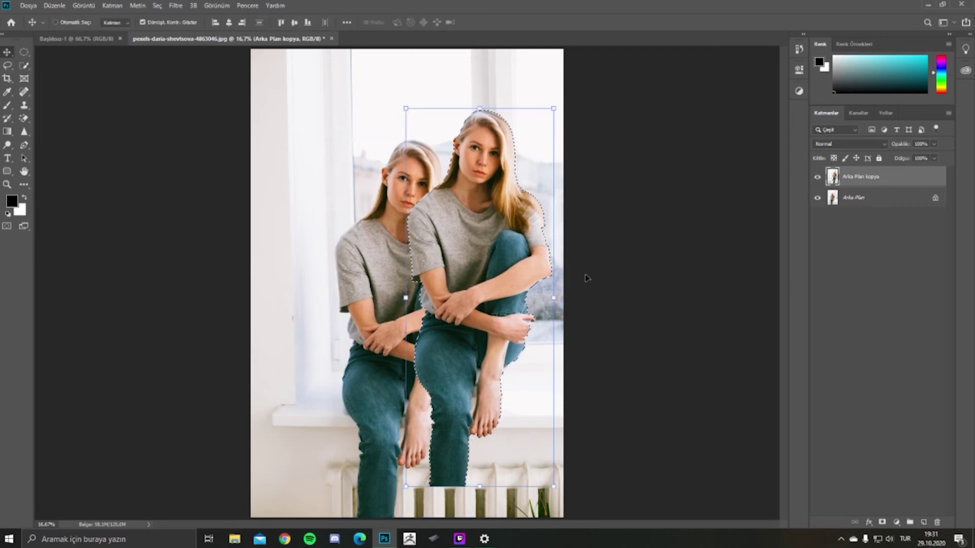
{"action": "key", "text": "ctrl+z"}
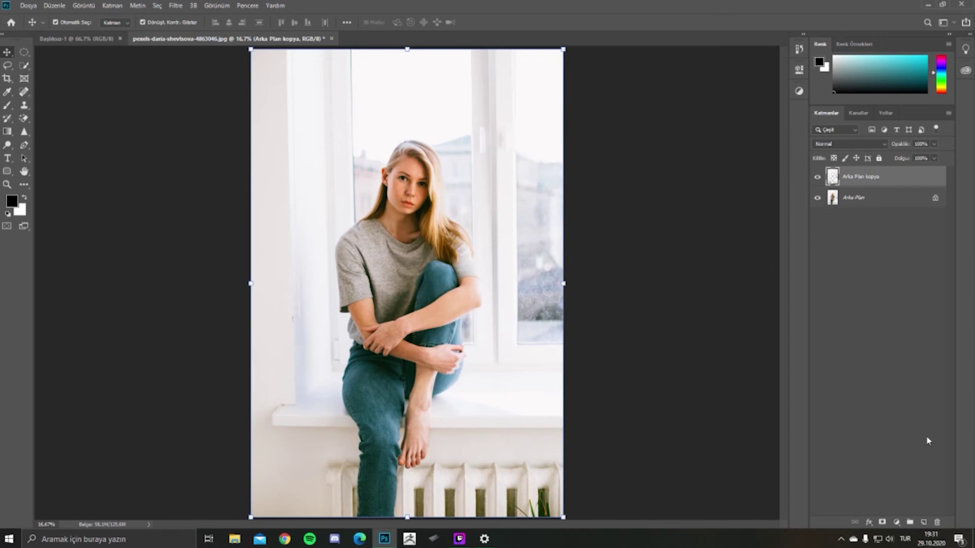
Step: Delete the copy layer and paste the woman into new layer Katman 1, aligned over the original
{"action": "left_click", "coordinate": [937, 523]}
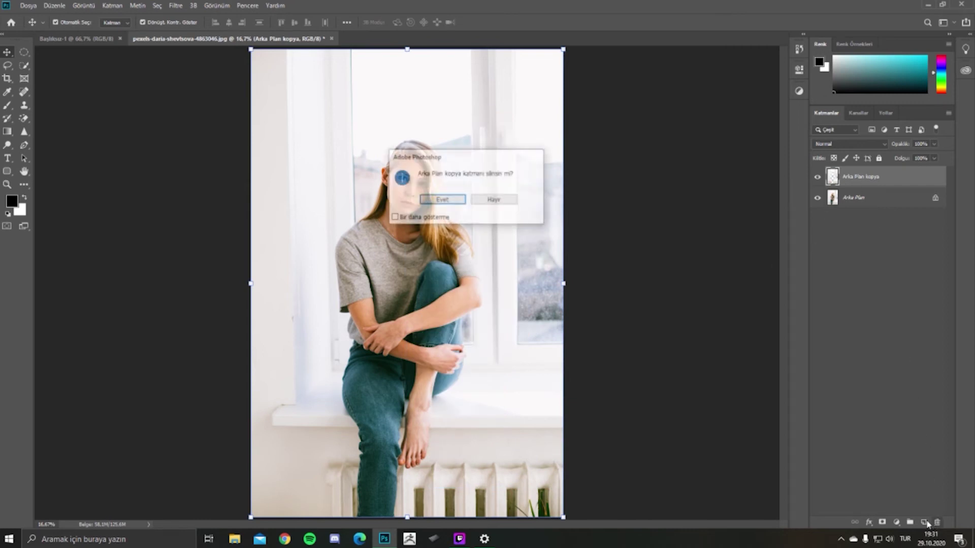
{"action": "left_click", "coordinate": [458, 205]}
{"action": "left_click", "coordinate": [923, 523]}
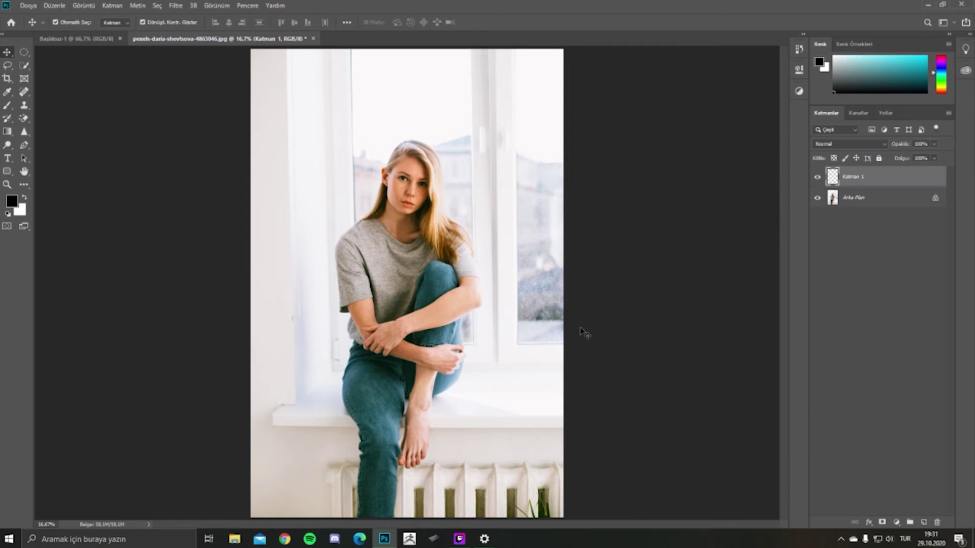
{"action": "key", "text": "ctrl+v"}
{"action": "left_click_drag", "start_coordinate": [381, 211], "coordinate": [402, 224]}
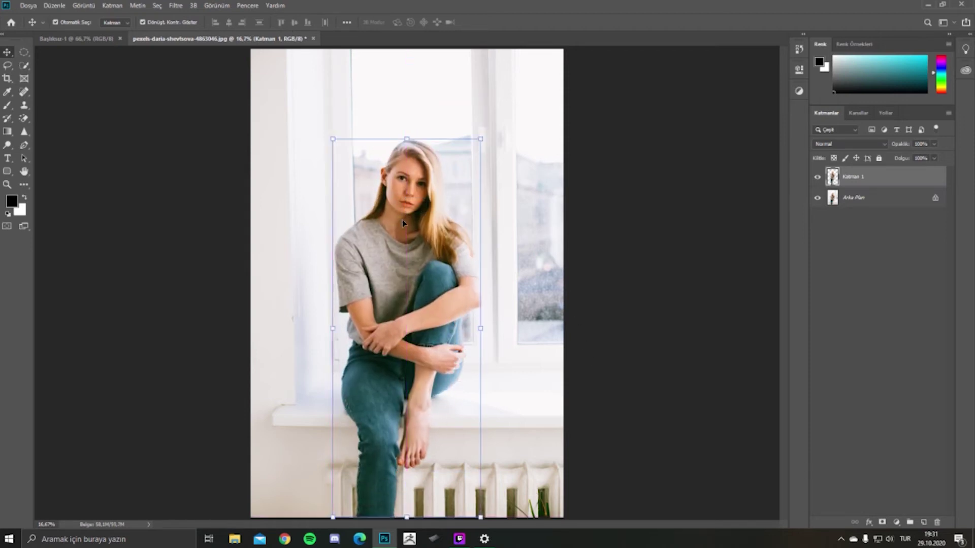
{"action": "left_click", "coordinate": [601, 245]}
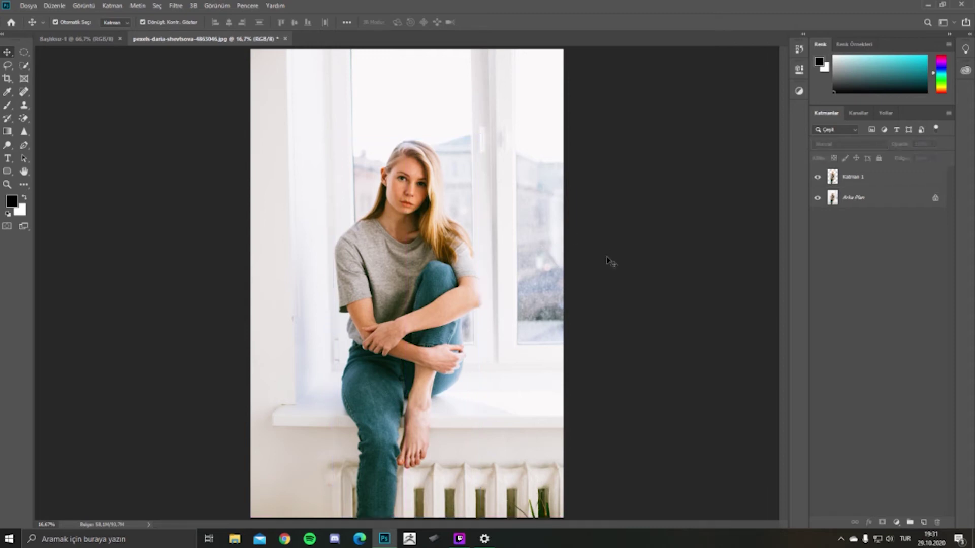
{"action": "left_click", "coordinate": [441, 199]}
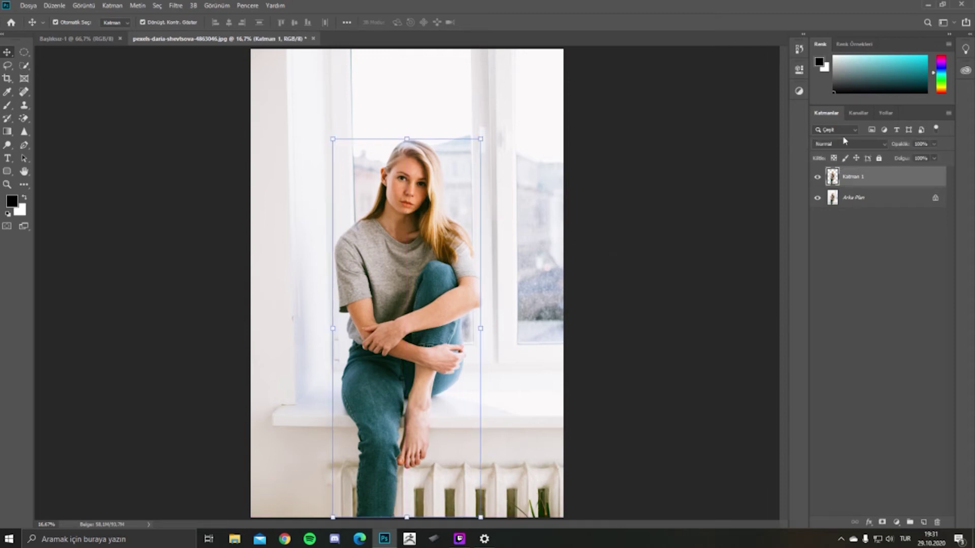
Step: Open the Layer Style dialog for Katman 1 and move it aside to see the woman
{"action": "double_click", "coordinate": [853, 177]}
{"action": "left_click", "coordinate": [832, 178]}
{"action": "double_click", "coordinate": [832, 179]}
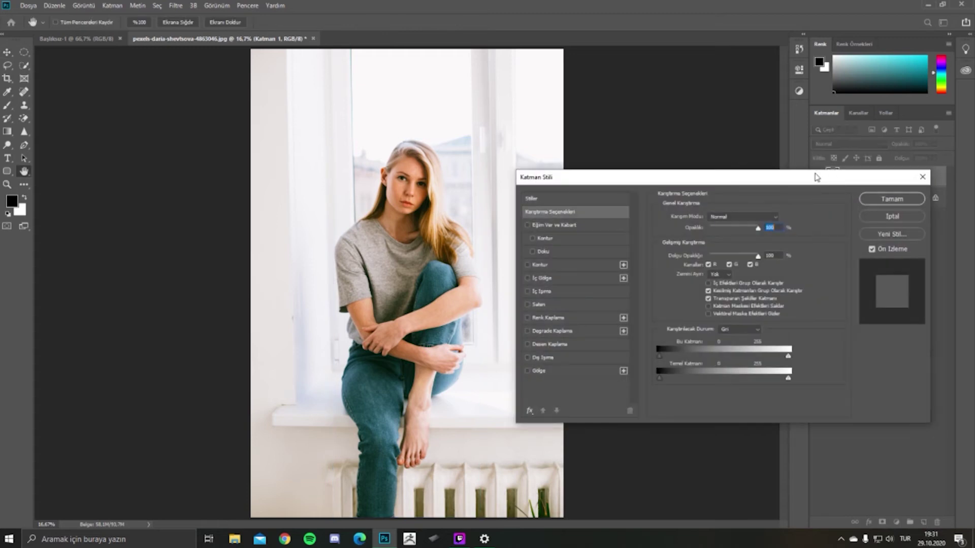
{"action": "left_click_drag", "start_coordinate": [735, 178], "coordinate": [642, 152]}
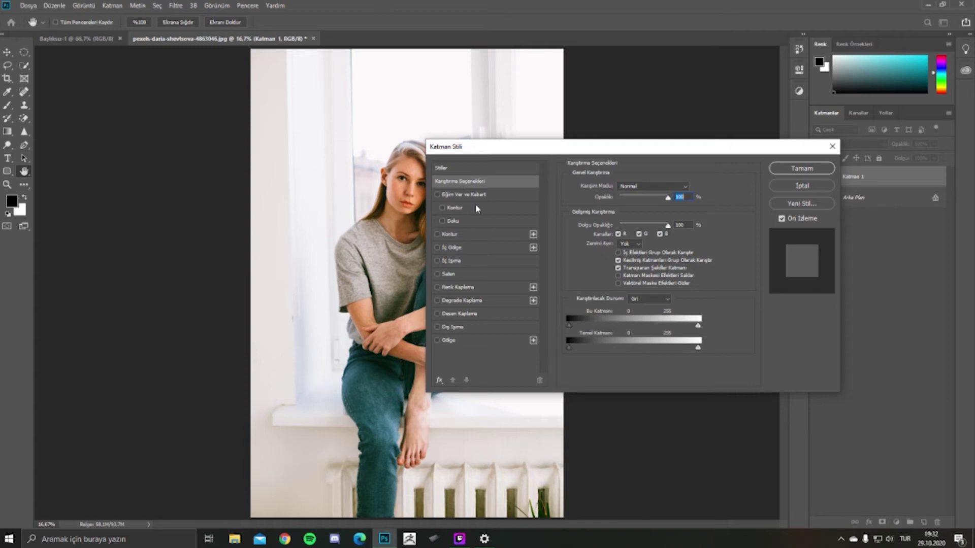
Step: Add a thin white Stroke outline to Katman 1 and apply it
{"action": "left_click", "coordinate": [450, 236]}
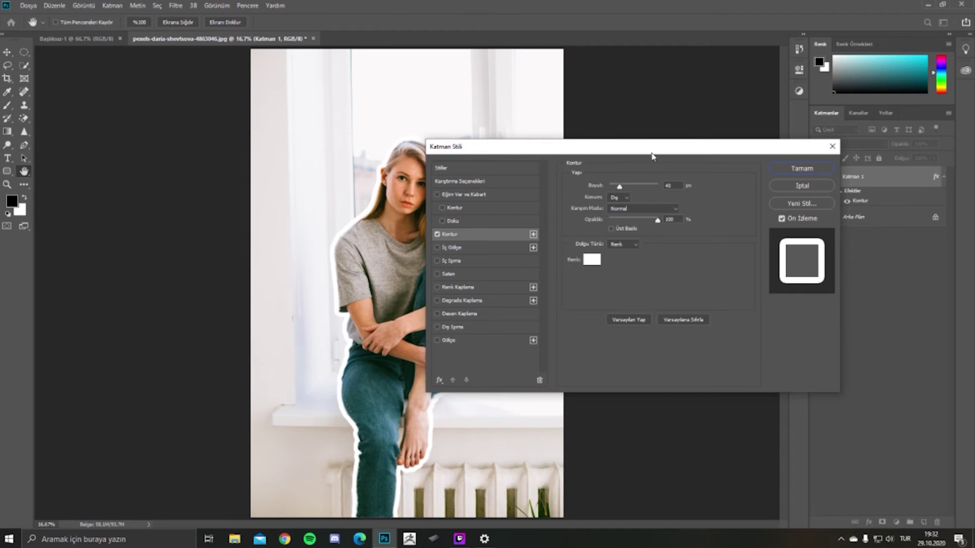
{"action": "left_click_drag", "start_coordinate": [615, 157], "coordinate": [717, 185]}
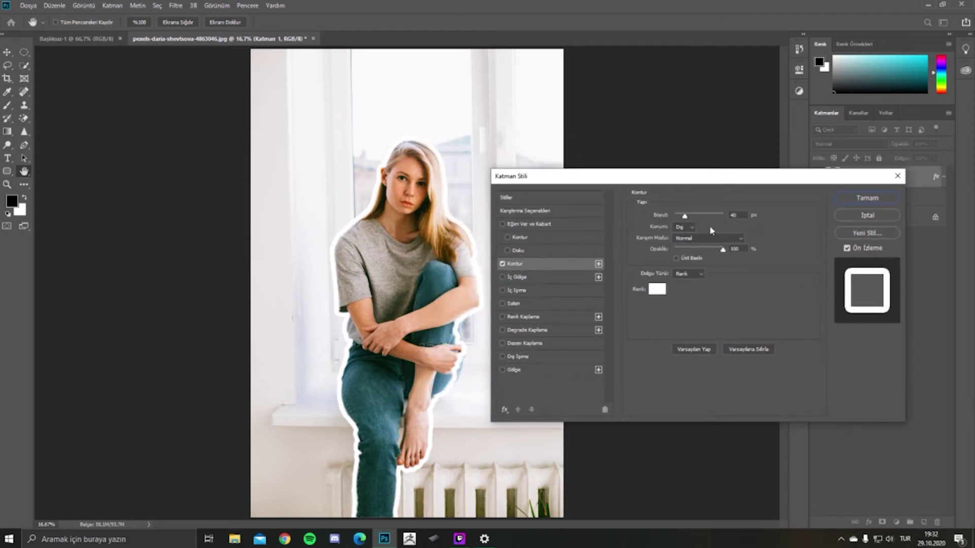
{"action": "left_click", "coordinate": [657, 289]}
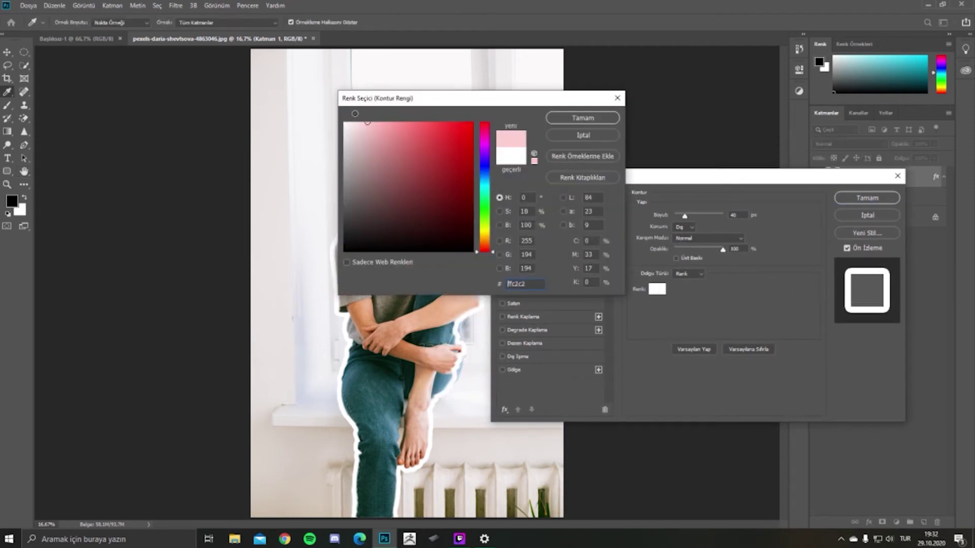
{"action": "left_click", "coordinate": [582, 118]}
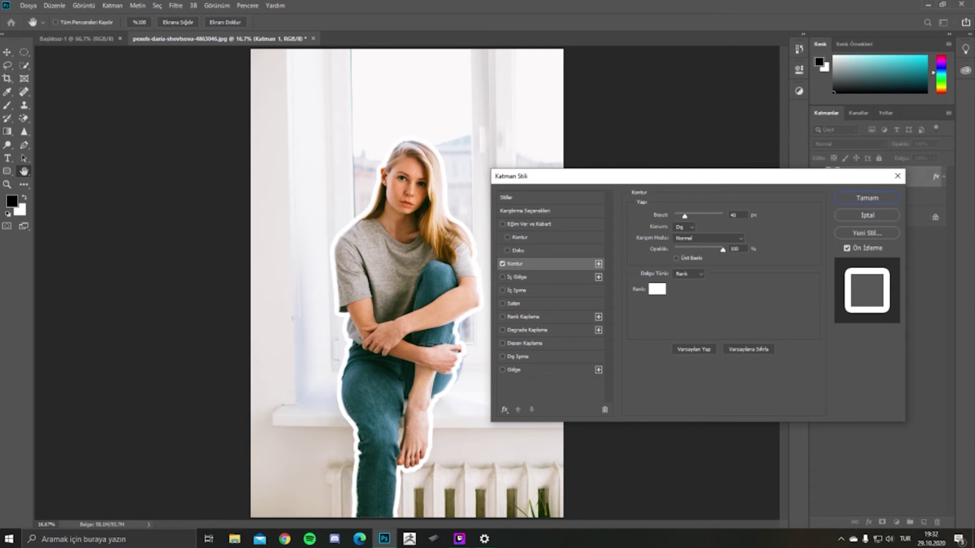
{"action": "left_click_drag", "start_coordinate": [685, 215], "coordinate": [684, 218]}
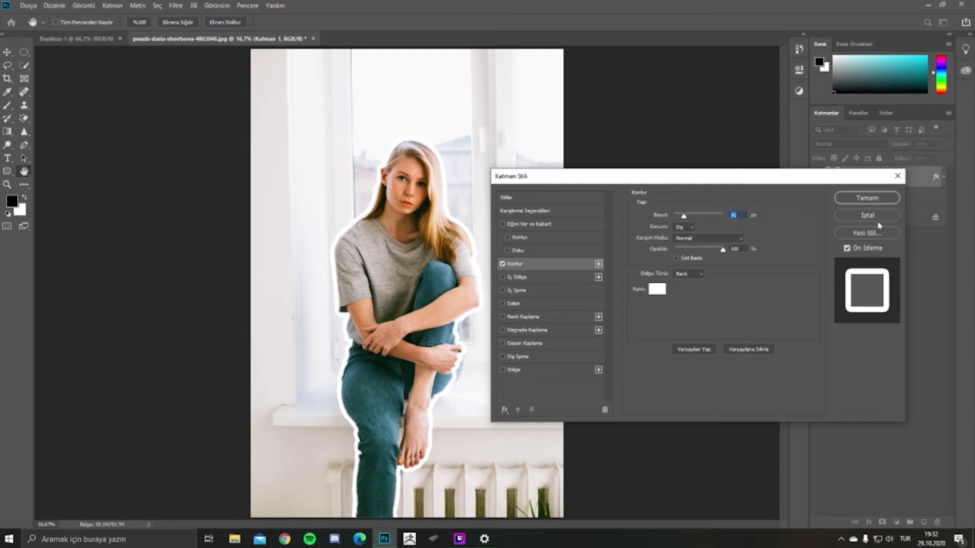
{"action": "left_click", "coordinate": [871, 203]}
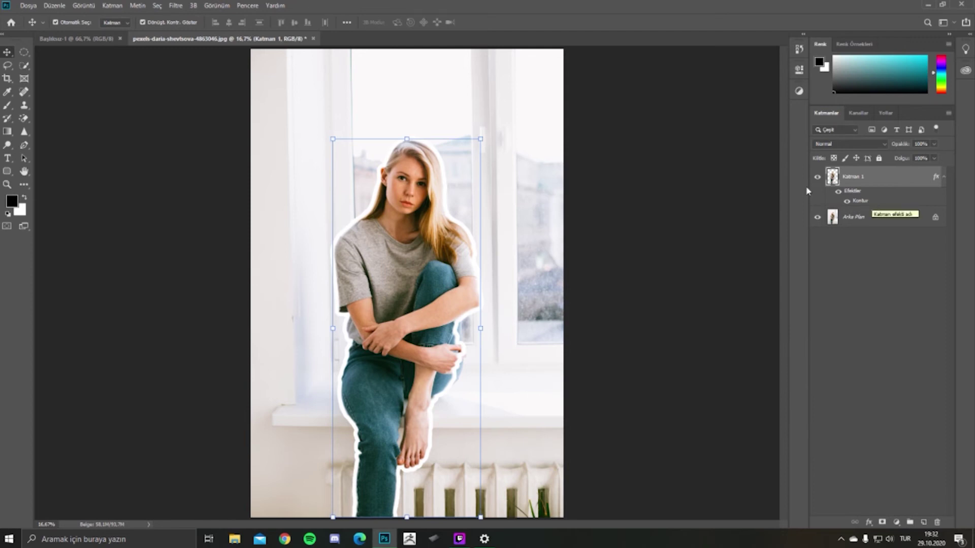
Step: Open the Filter Gallery and preview the Distort filters Glass, Diffuse Glow and Ocean Ripple
{"action": "left_click", "coordinate": [176, 5]}
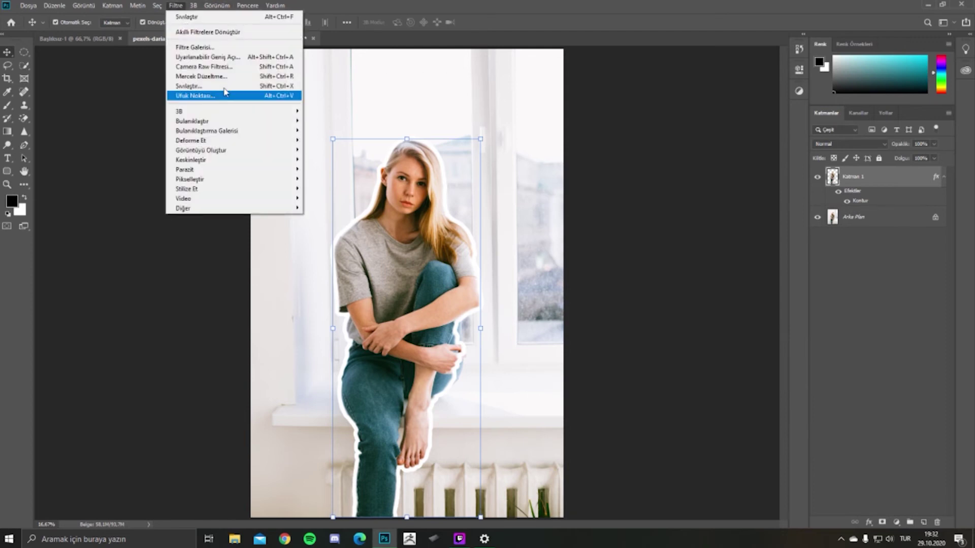
{"action": "left_click", "coordinate": [239, 47]}
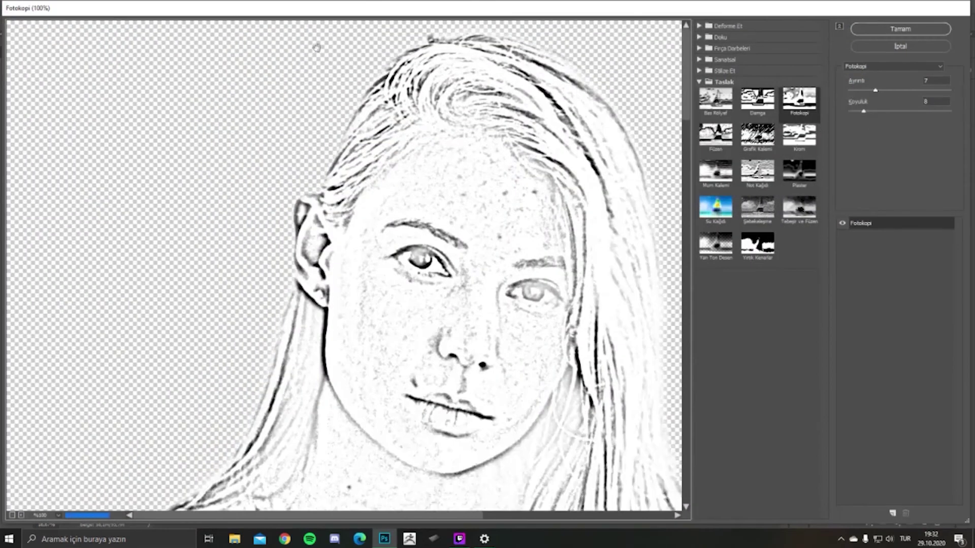
{"action": "scroll", "coordinate": [574, 125], "scroll_direction": "down", "scroll_amount": 2}
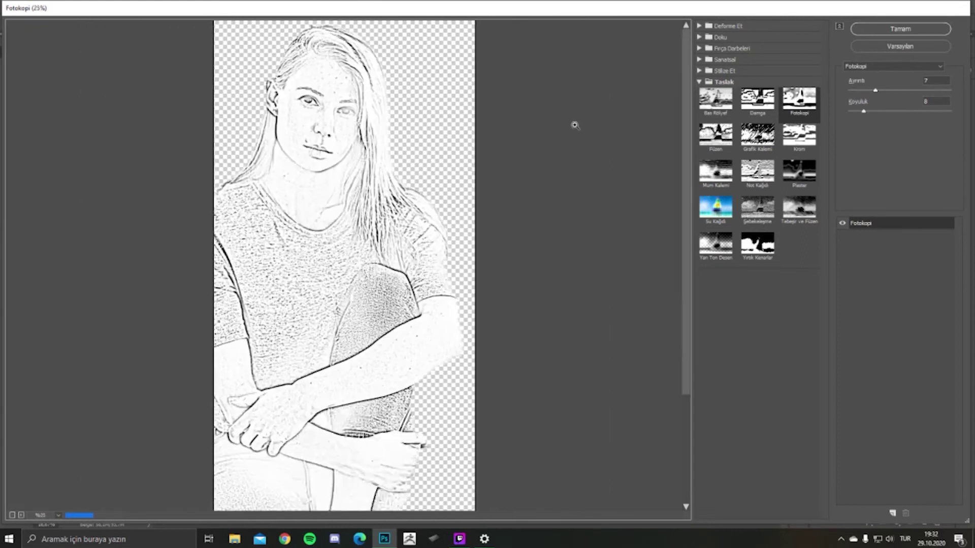
{"action": "scroll", "coordinate": [575, 124], "scroll_direction": "down", "scroll_amount": 1}
{"action": "scroll", "coordinate": [575, 125], "scroll_direction": "up", "scroll_amount": 1}
{"action": "scroll", "coordinate": [531, 61], "scroll_direction": "up", "scroll_amount": 3}
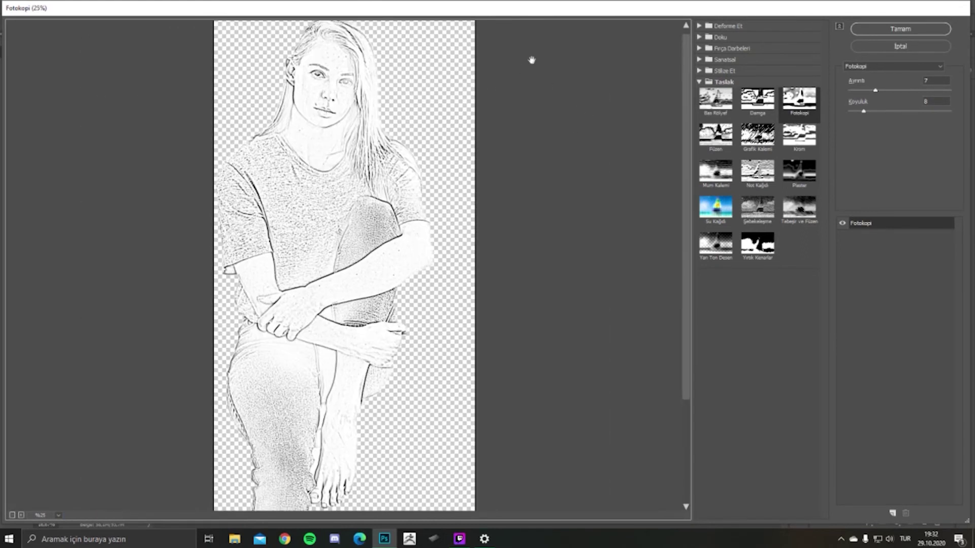
{"action": "scroll", "coordinate": [429, 127], "scroll_direction": "up", "scroll_amount": 1}
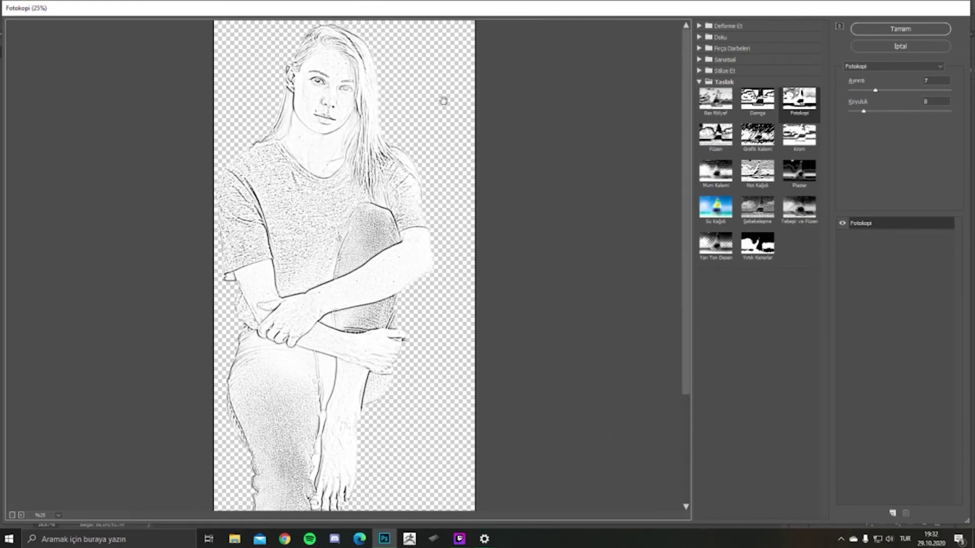
{"action": "left_click", "coordinate": [711, 26]}
{"action": "left_click", "coordinate": [727, 51]}
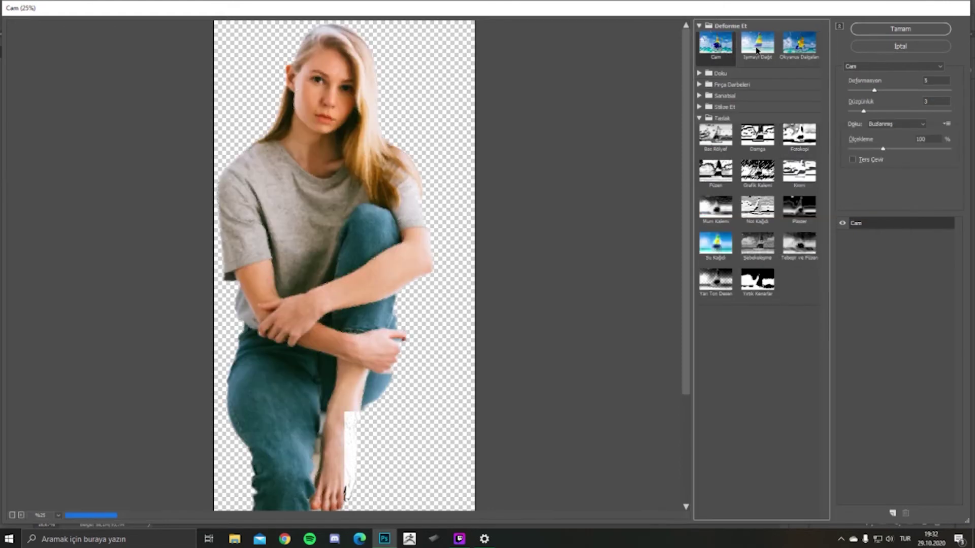
{"action": "left_click", "coordinate": [757, 43]}
{"action": "left_click", "coordinate": [799, 43]}
Step: Preview the Ink Outlines, Accented Edges and Watercolor filters on the cut-out
{"action": "left_click", "coordinate": [711, 75]}
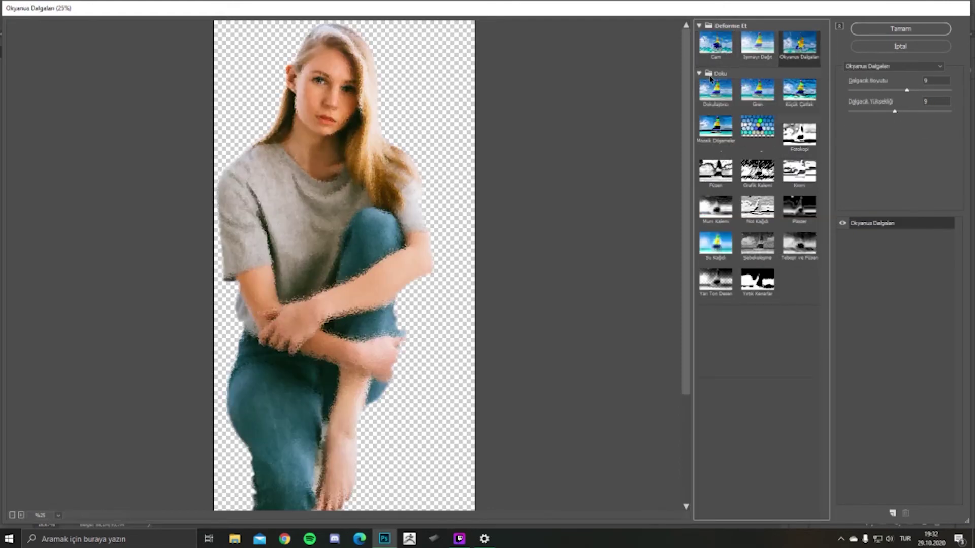
{"action": "left_click", "coordinate": [746, 157]}
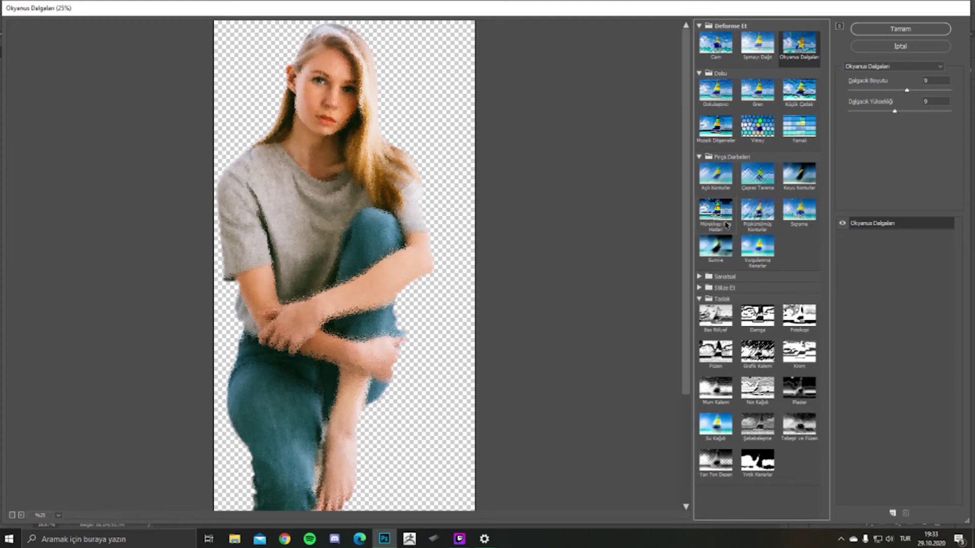
{"action": "left_click", "coordinate": [716, 203]}
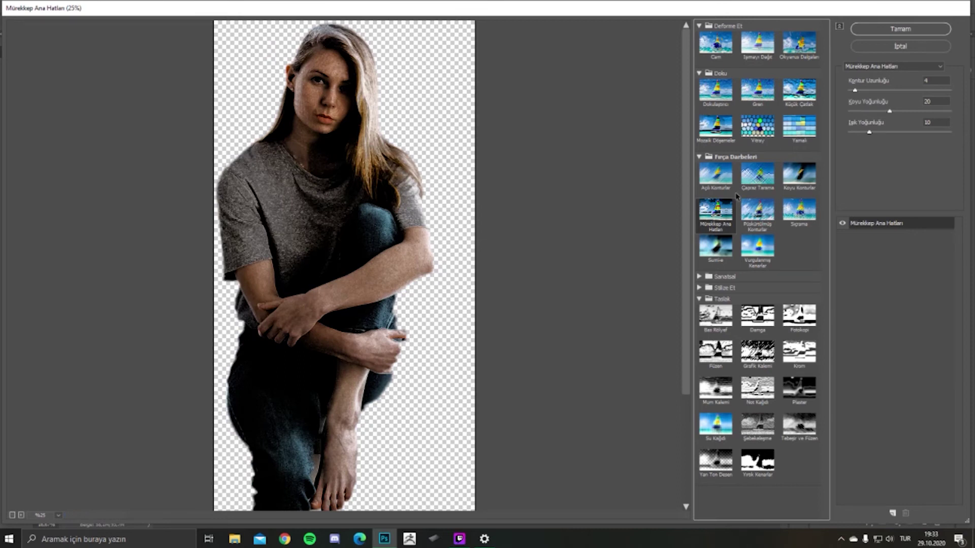
{"action": "left_click", "coordinate": [758, 249]}
{"action": "left_click", "coordinate": [725, 277]}
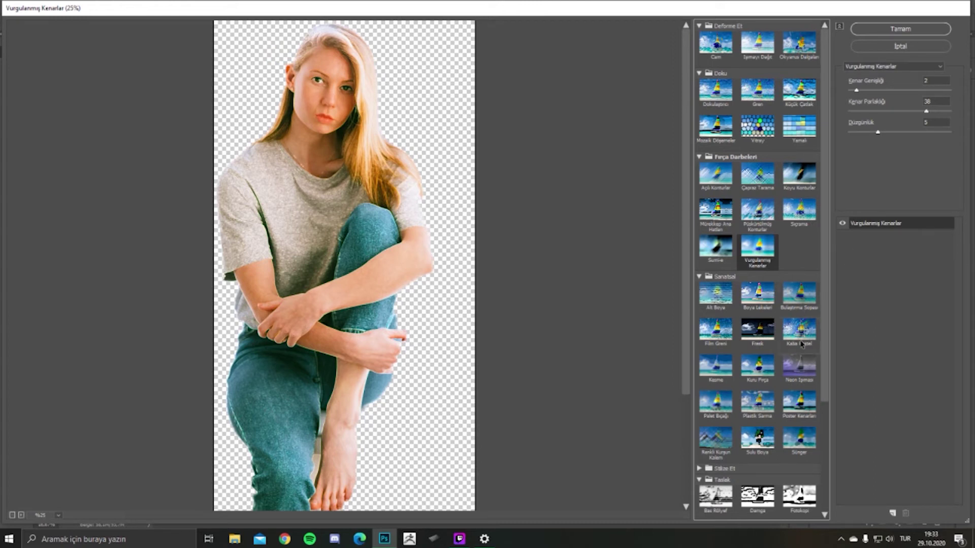
{"action": "left_click", "coordinate": [757, 437]}
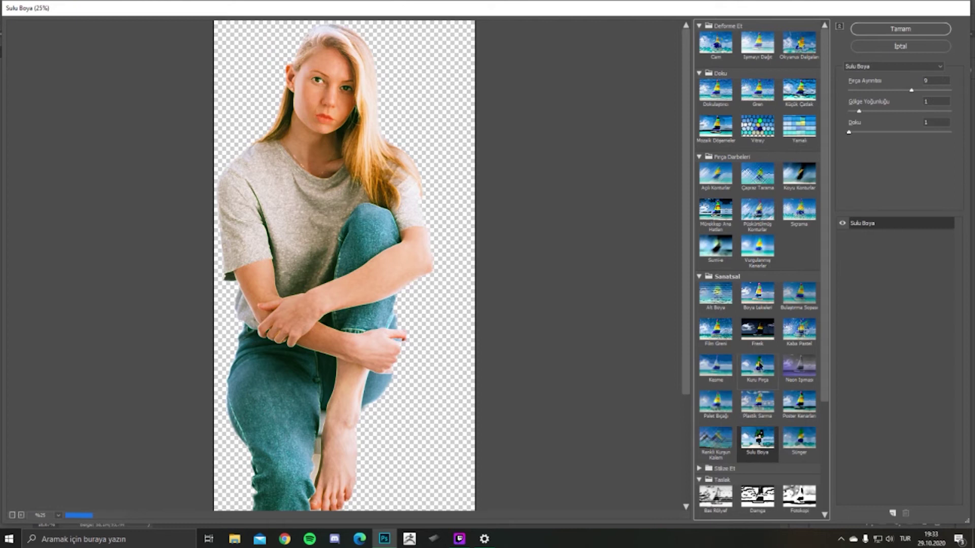
Step: Apply the Sketch > Photocopy (Fotokopi) filter with Detail raised to 9
{"action": "scroll", "coordinate": [732, 401], "scroll_direction": "down", "scroll_amount": 2}
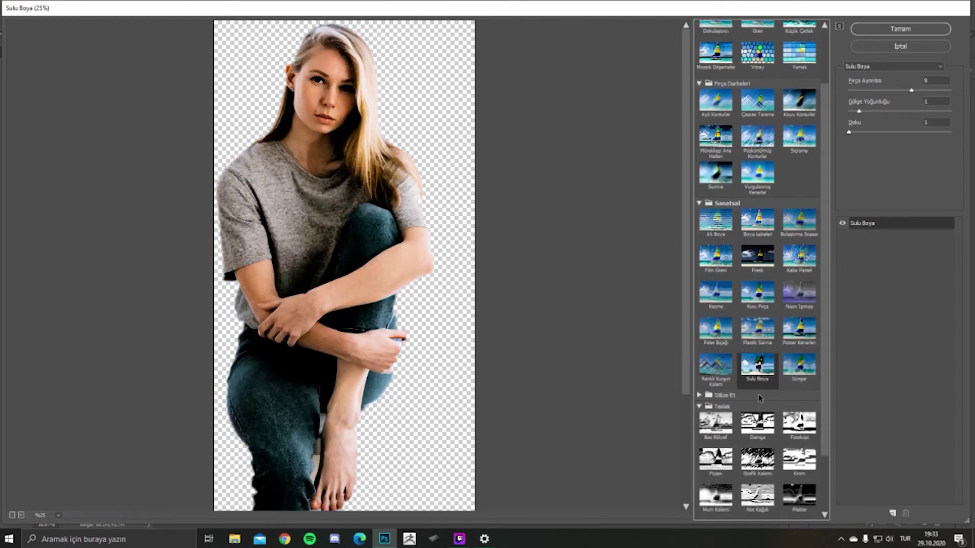
{"action": "left_click", "coordinate": [799, 434]}
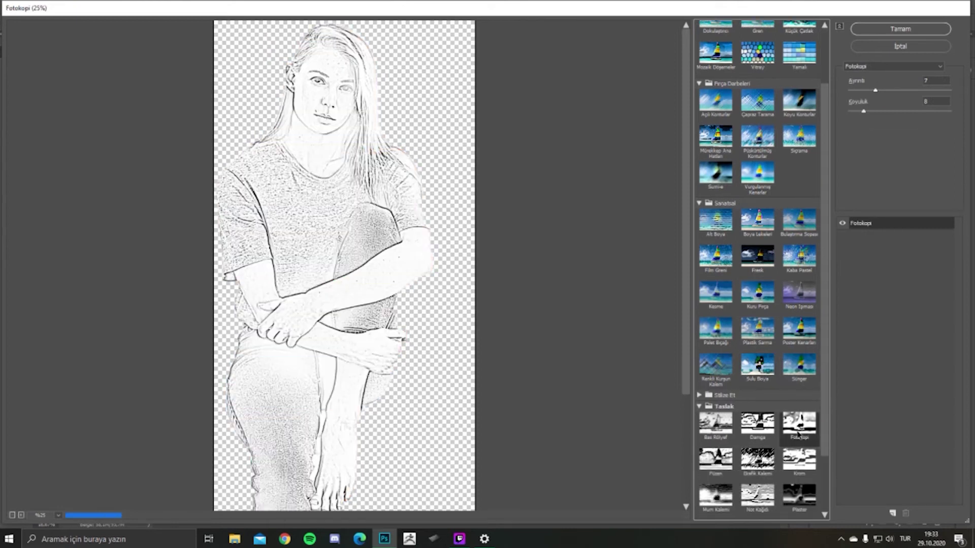
{"action": "scroll", "coordinate": [772, 417], "scroll_direction": "down", "scroll_amount": 1}
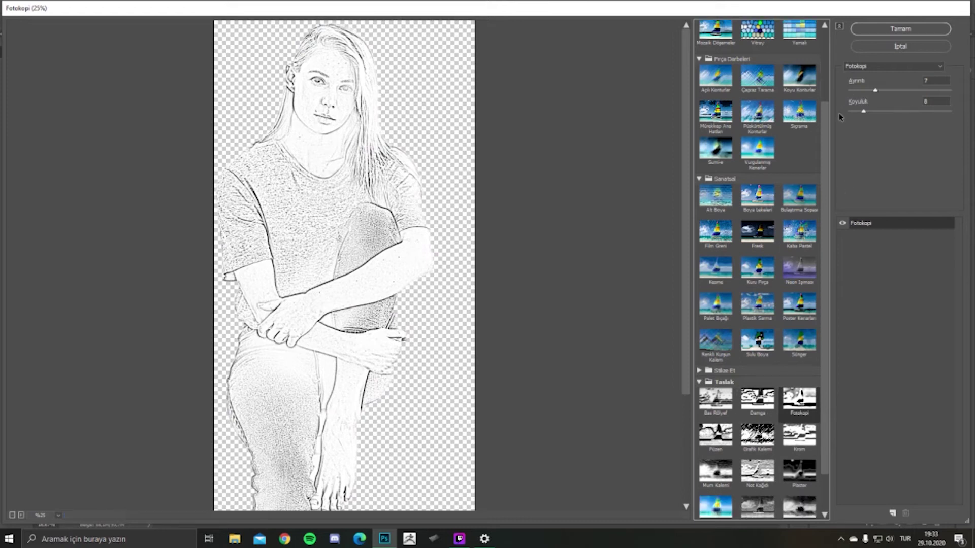
{"action": "scroll", "coordinate": [776, 345], "scroll_direction": "down", "scroll_amount": 2}
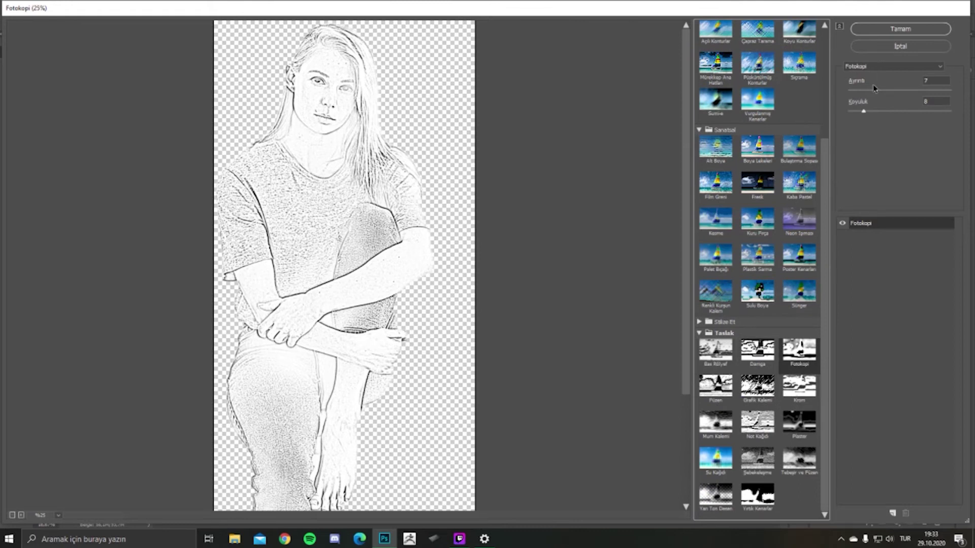
{"action": "mouse_move", "coordinate": [876, 91]}
{"action": "left_mouse_down"}
{"action": "mouse_move", "coordinate": [884, 90]}
{"action": "mouse_move", "coordinate": [866, 83]}
{"action": "left_mouse_up"}
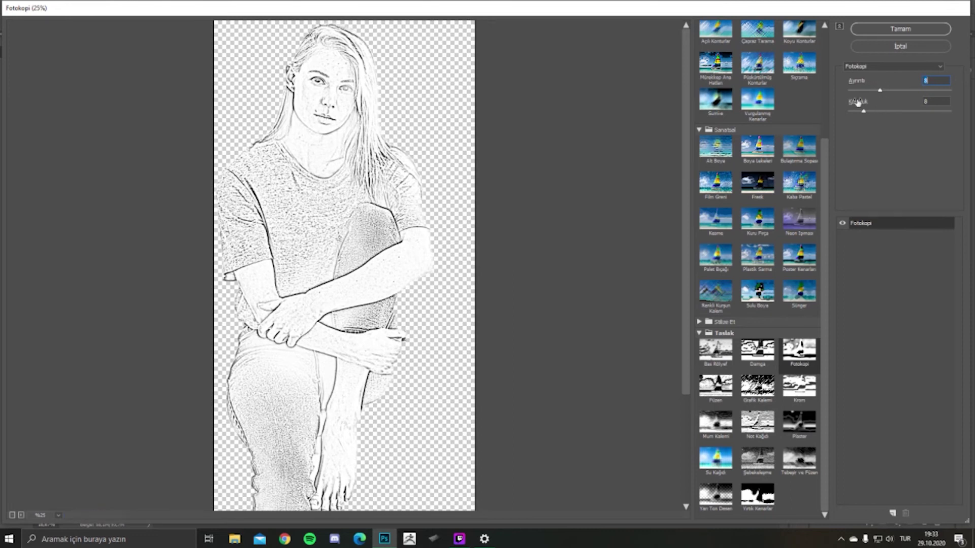
{"action": "left_click", "coordinate": [902, 30]}
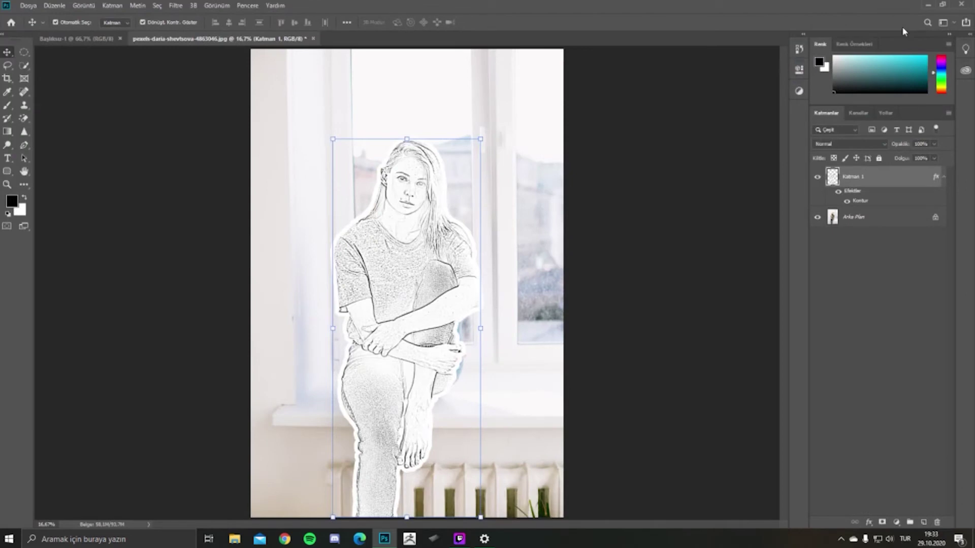
Step: Set Katman 1's blend mode to Divide (Böl) and shift it right beside the woman
{"action": "left_click", "coordinate": [845, 145]}
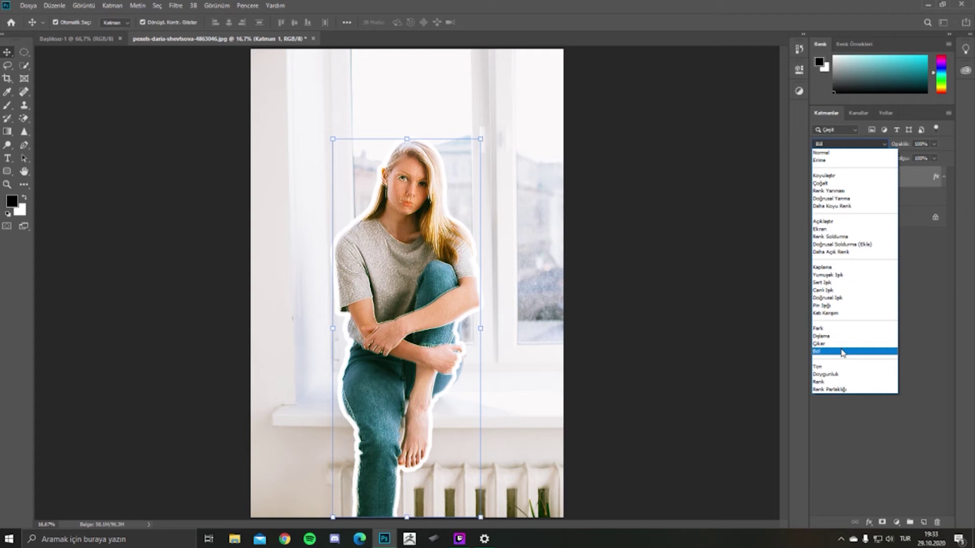
{"action": "left_click", "coordinate": [841, 352]}
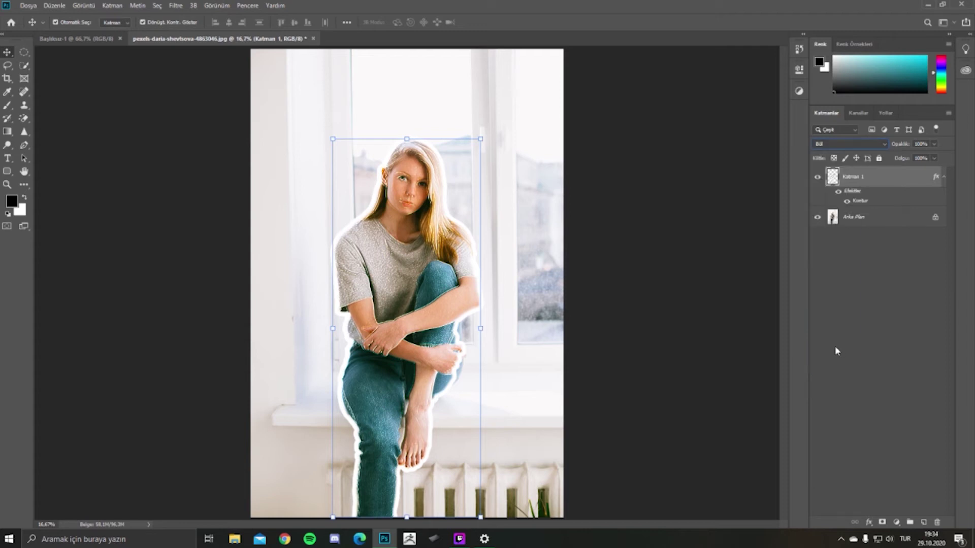
{"action": "left_click_drag", "start_coordinate": [437, 237], "coordinate": [438, 238]}
{"action": "key", "text": "shift+Right"}
{"action": "key", "text": "shift+Right"}
{"action": "key", "text": "shift+Right"}
{"action": "key", "text": "shift+Right"}
{"action": "key", "text": "shift+Right"}
{"action": "key", "text": "shift+Right"}
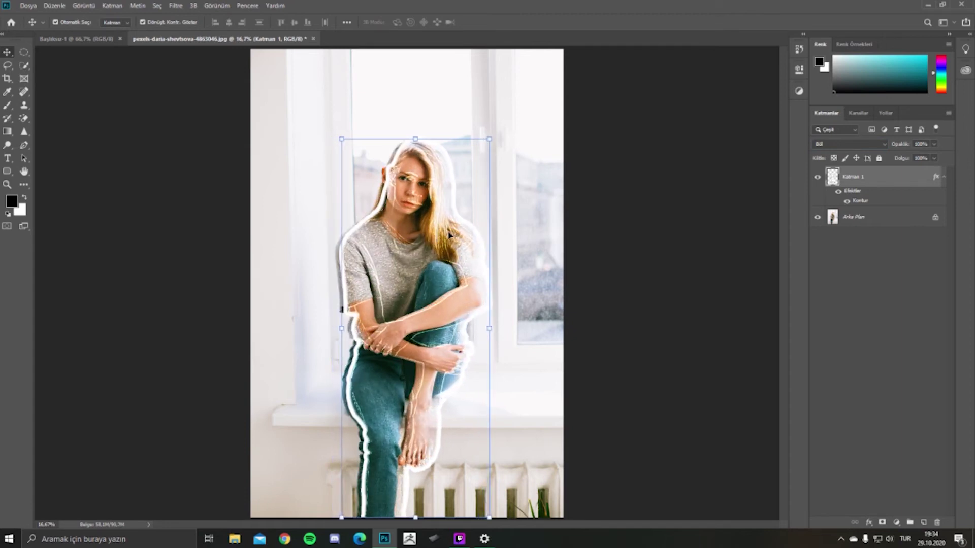
{"action": "left_click_drag", "start_coordinate": [449, 235], "coordinate": [460, 235]}
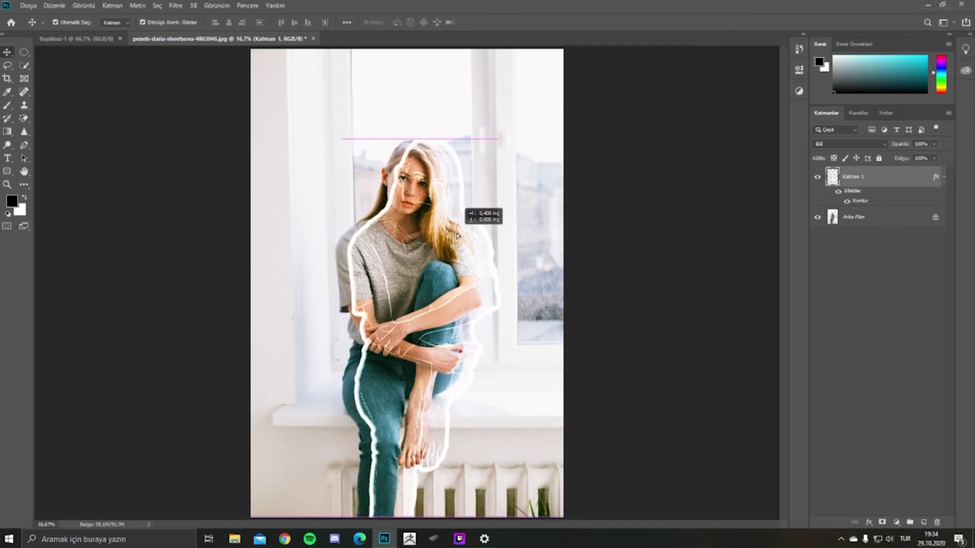
{"action": "left_click", "coordinate": [599, 288]}
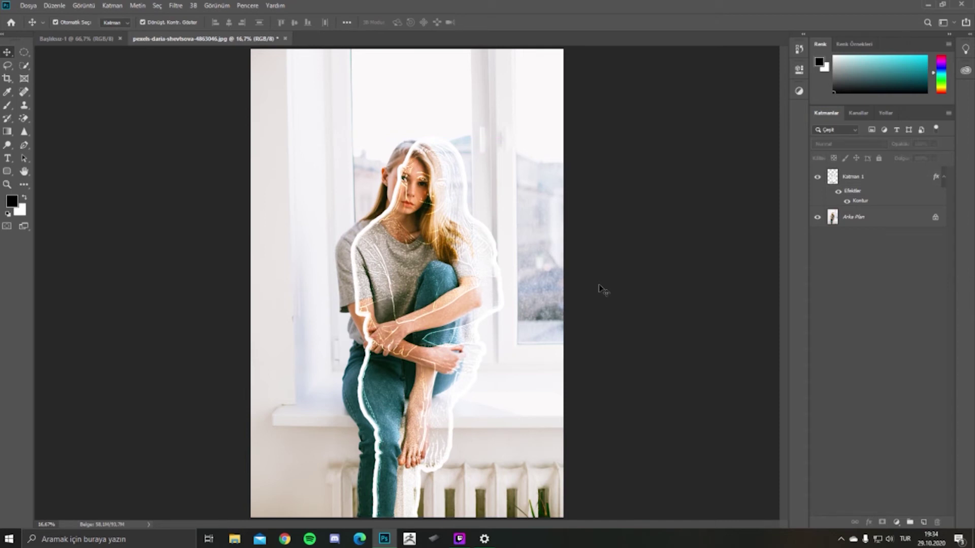
Step: Move the sketch copy further right and hide its white Kontur outline
{"action": "left_click", "coordinate": [846, 202]}
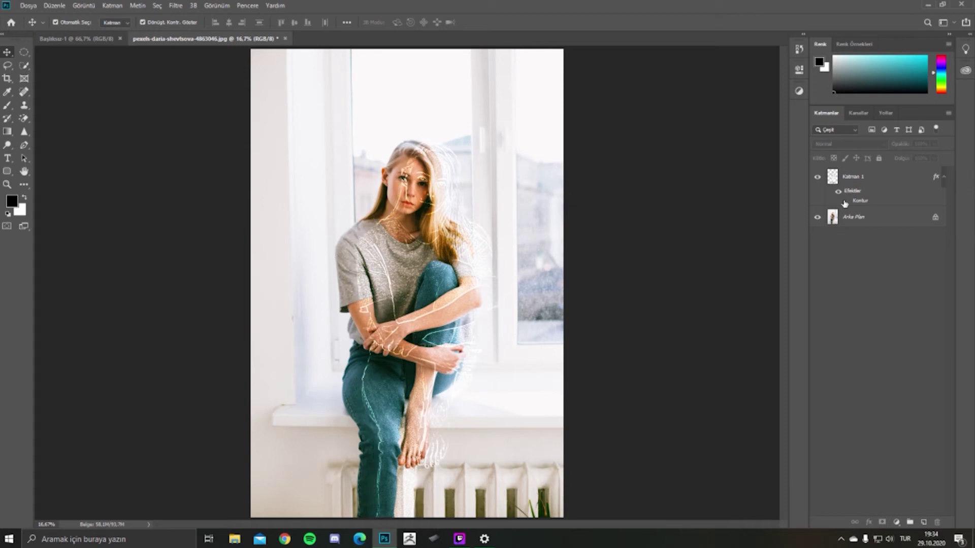
{"action": "left_click", "coordinate": [845, 202]}
{"action": "left_click_drag", "start_coordinate": [441, 209], "coordinate": [455, 208]}
{"action": "left_click", "coordinate": [669, 263]}
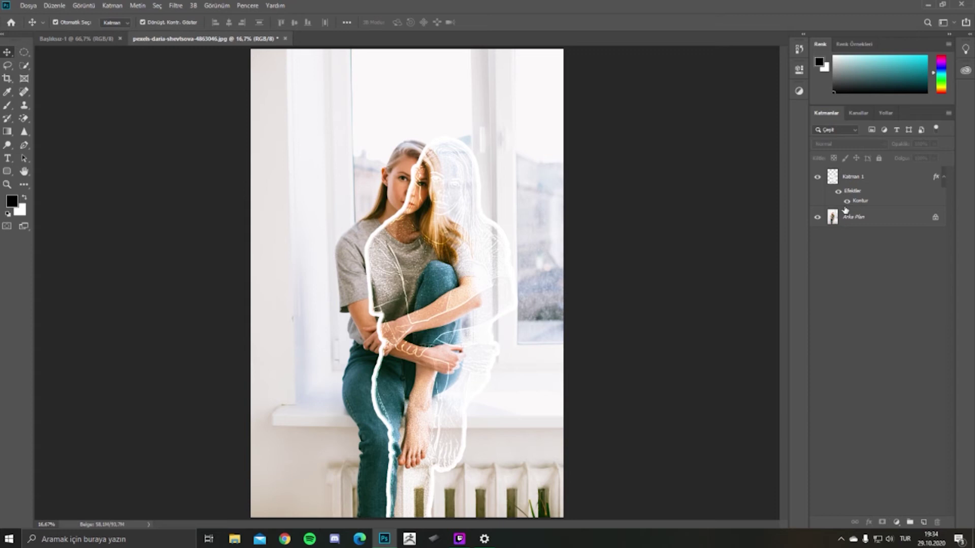
{"action": "left_click", "coordinate": [846, 203]}
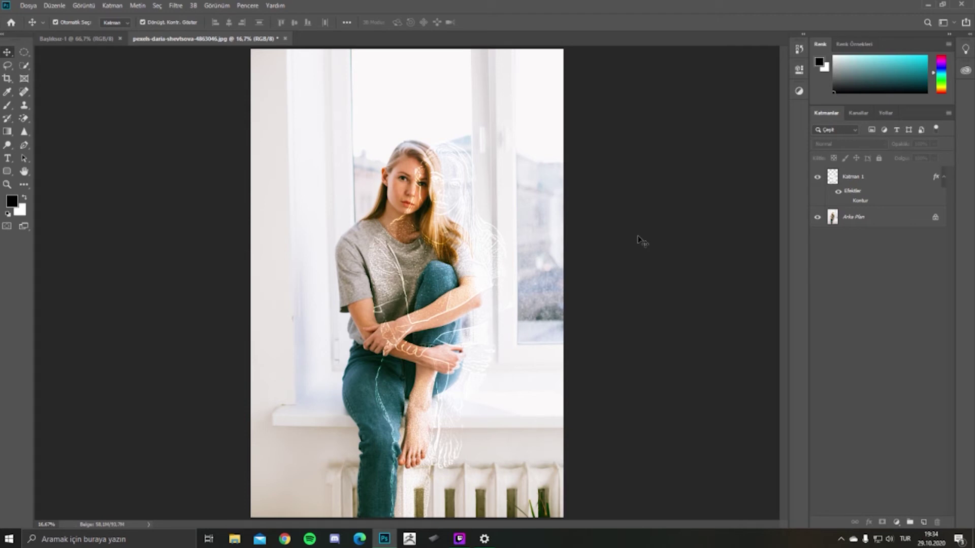
{"action": "left_click", "coordinate": [847, 181]}
Step: Switch Katman 1 to Color (Renk) blending and turn the Kontur outline back on
{"action": "left_click", "coordinate": [839, 145]}
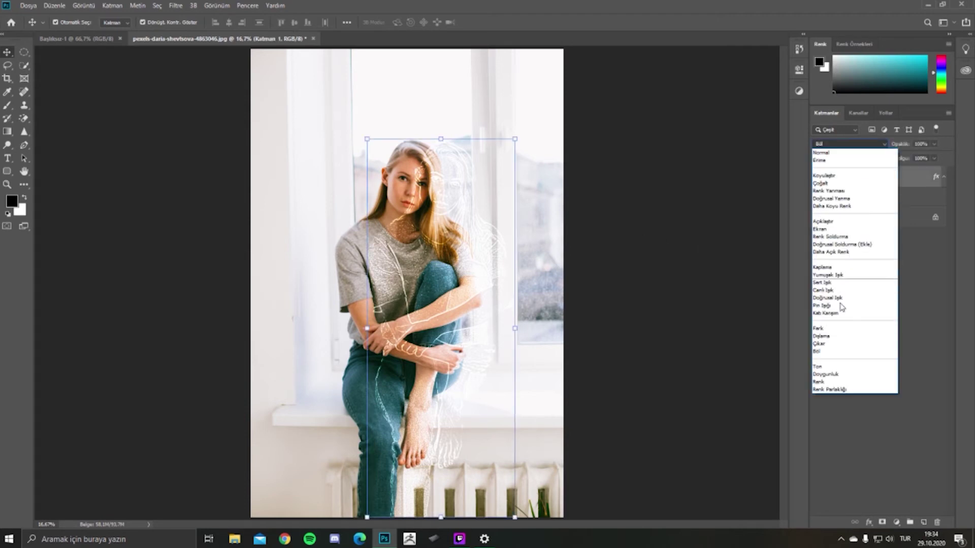
{"action": "left_click", "coordinate": [834, 382]}
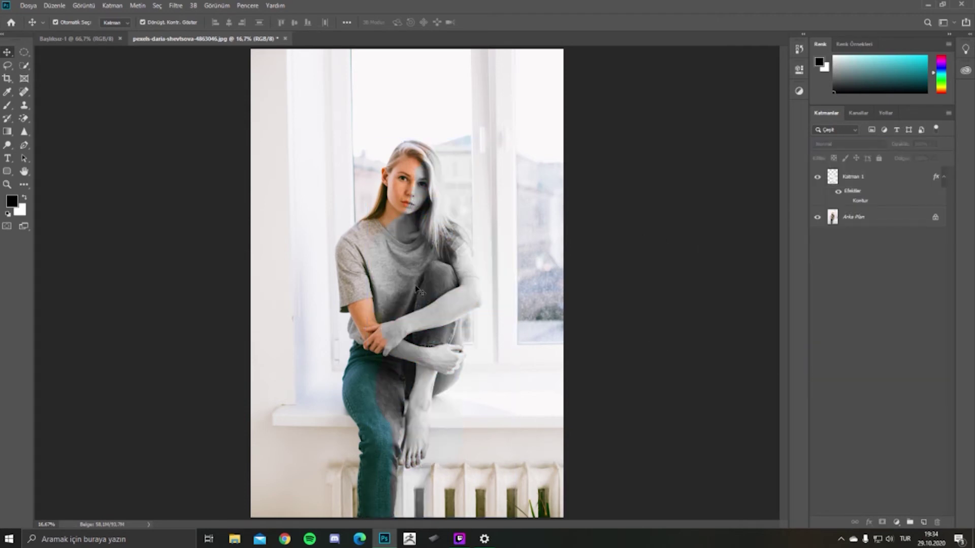
{"action": "left_click", "coordinate": [845, 205]}
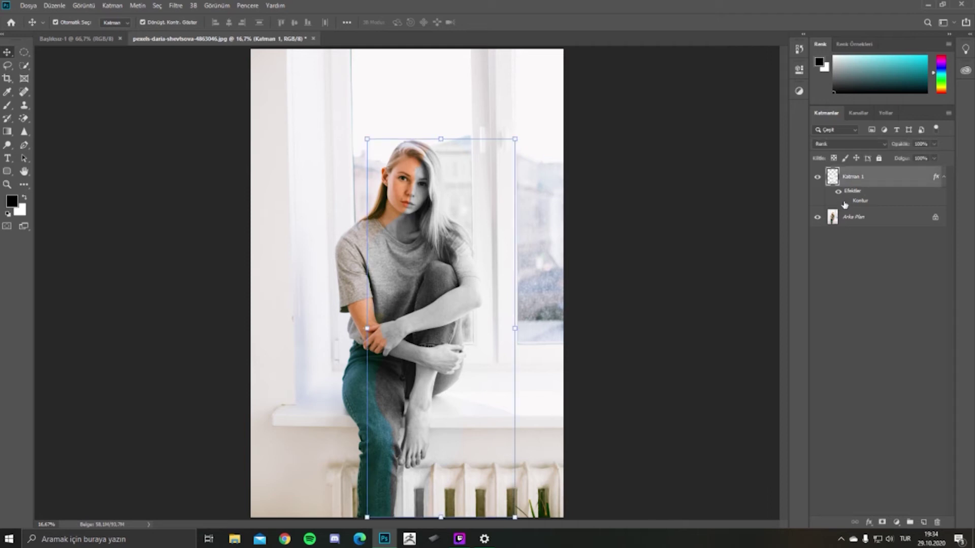
{"action": "left_click", "coordinate": [846, 201]}
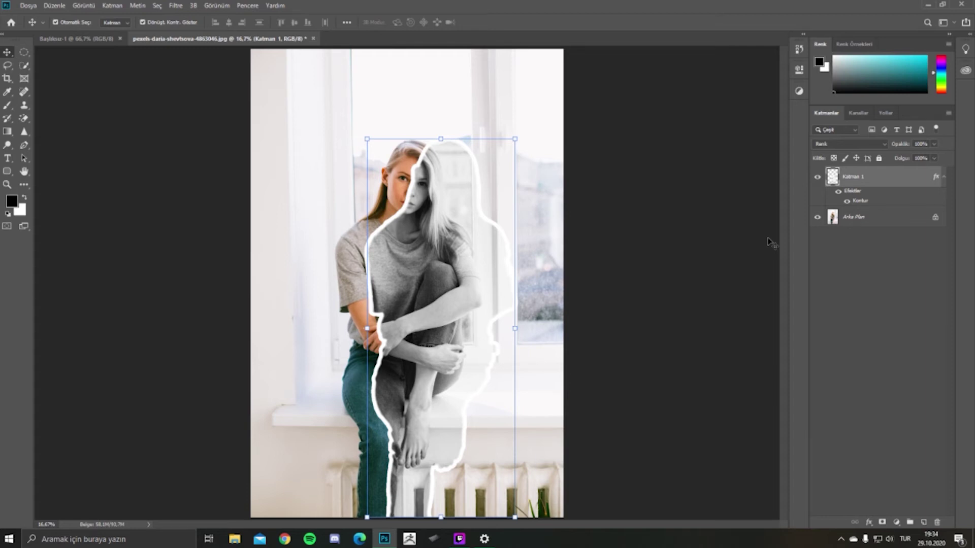
{"action": "left_click", "coordinate": [719, 184]}
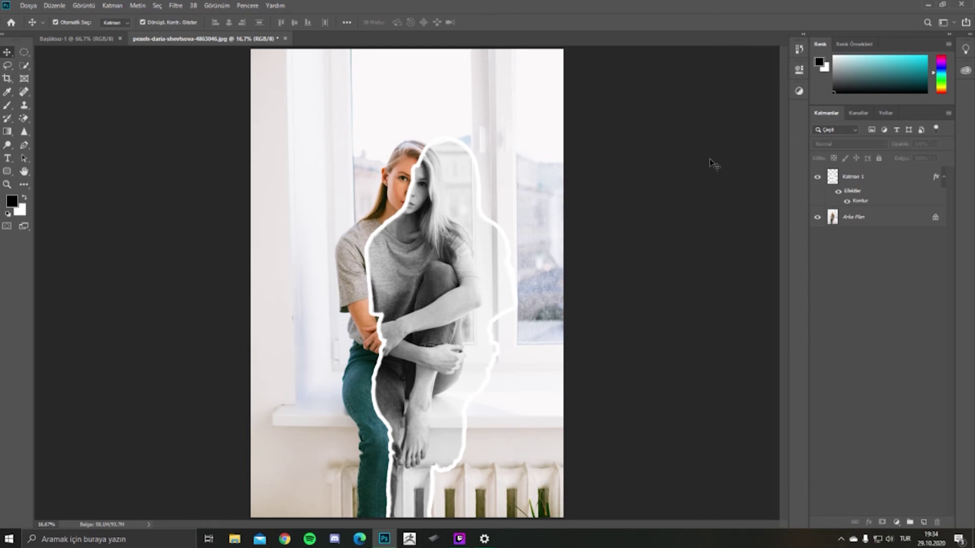
{"action": "left_click", "coordinate": [838, 176]}
Step: Switch Katman 1 to another blend mode, showing pale sketch lines over the colour photo
{"action": "left_click", "coordinate": [848, 144]}
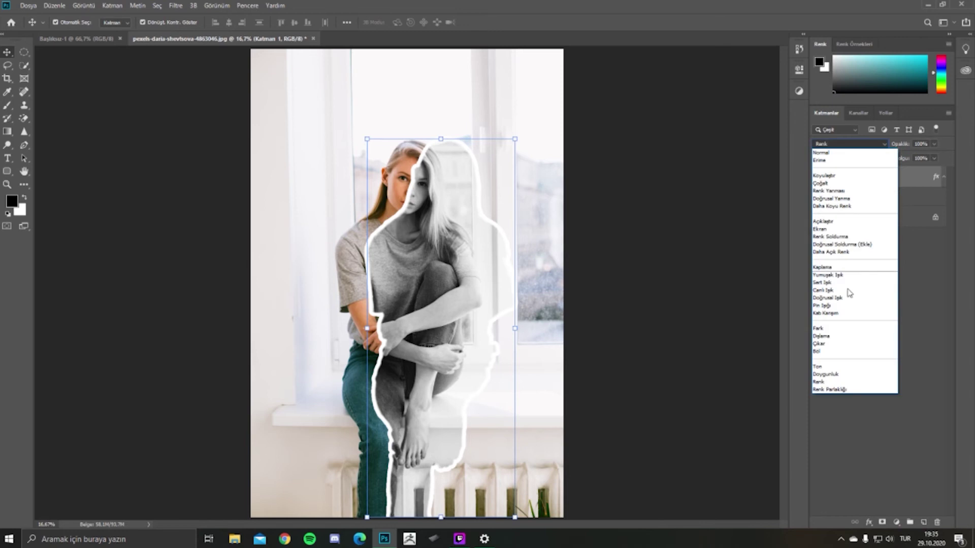
{"action": "left_click", "coordinate": [828, 343]}
{"action": "left_click", "coordinate": [768, 318]}
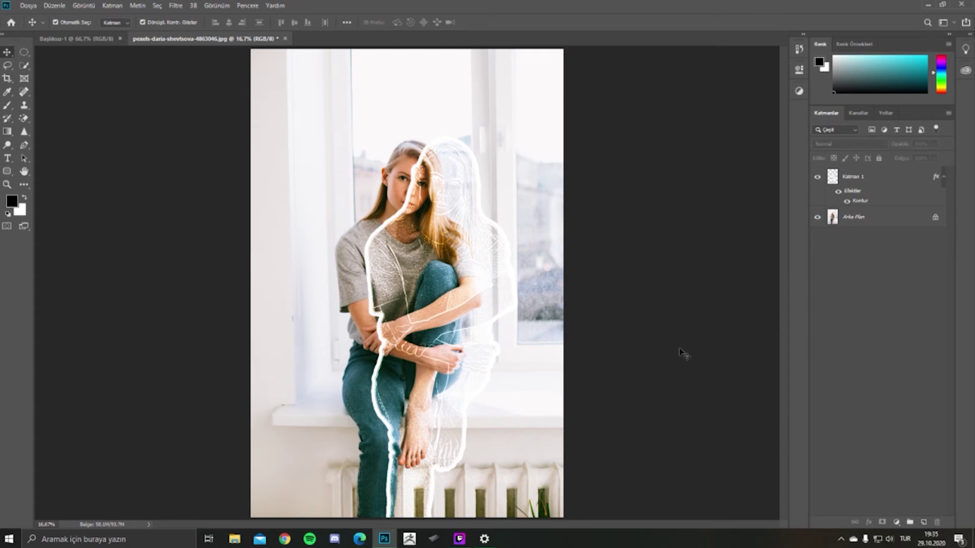
{"action": "key", "text": "ctrl+plus"}
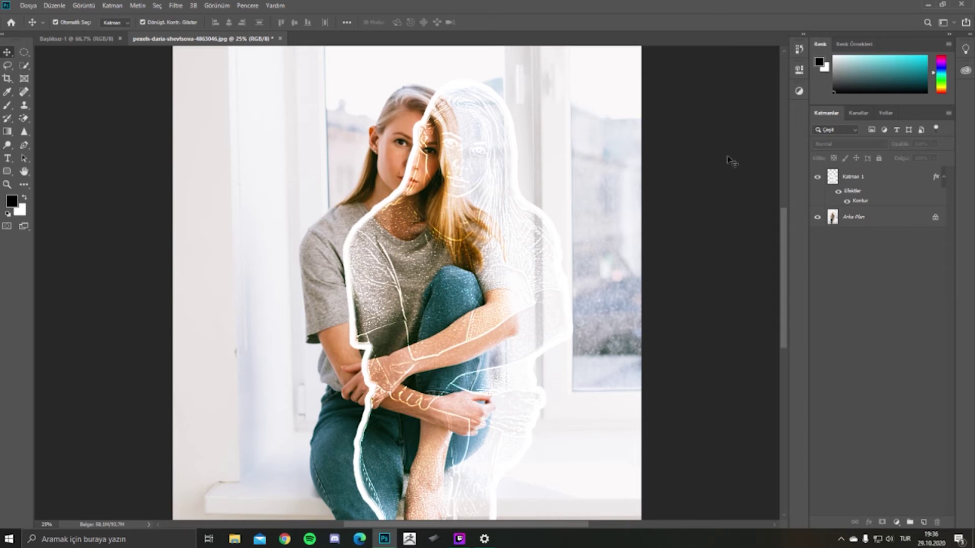
Step: Close the portrait unsaved, close Başlıksız-1, and open pexels-lukas-kloeppel-577696.jpg
{"action": "left_click", "coordinate": [280, 44]}
{"action": "left_click", "coordinate": [507, 199]}
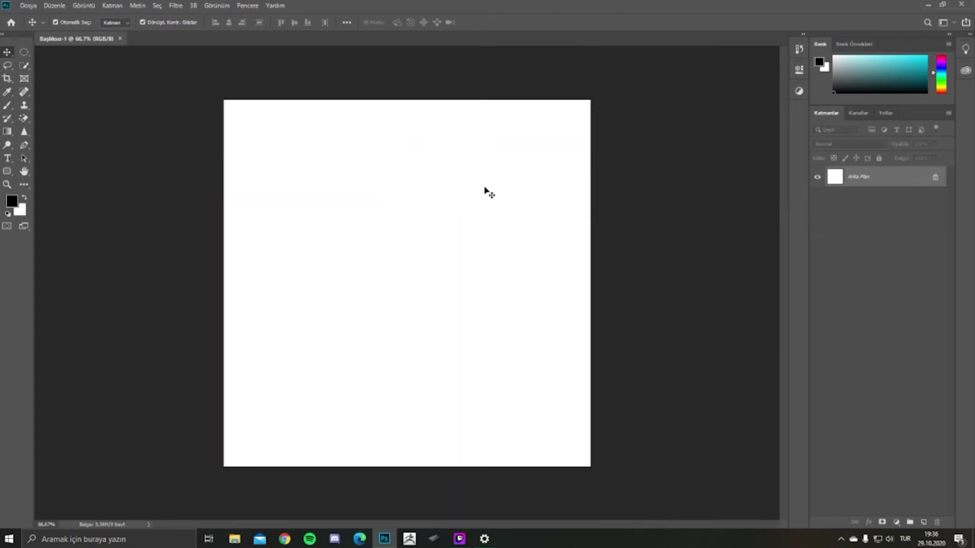
{"action": "left_click", "coordinate": [120, 39]}
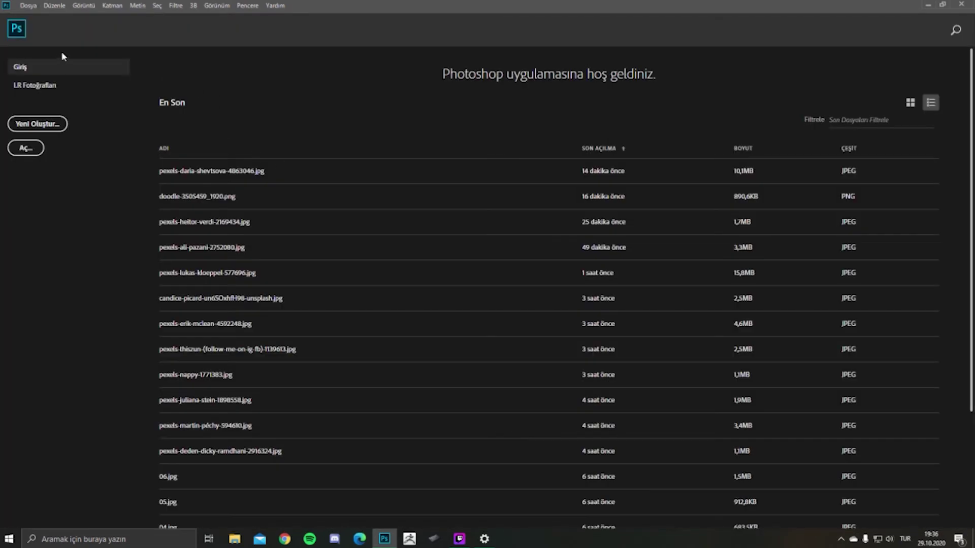
{"action": "left_click", "coordinate": [27, 148]}
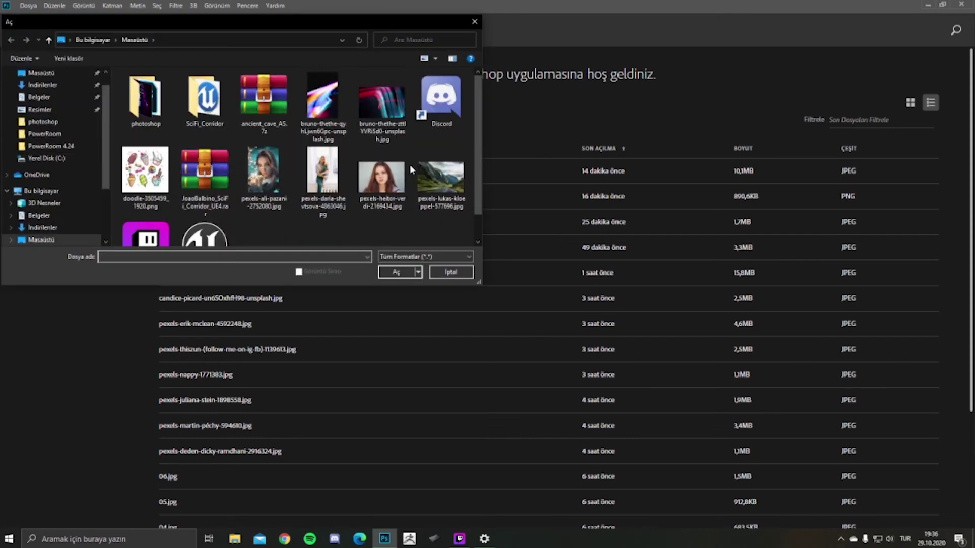
{"action": "double_click", "coordinate": [425, 175]}
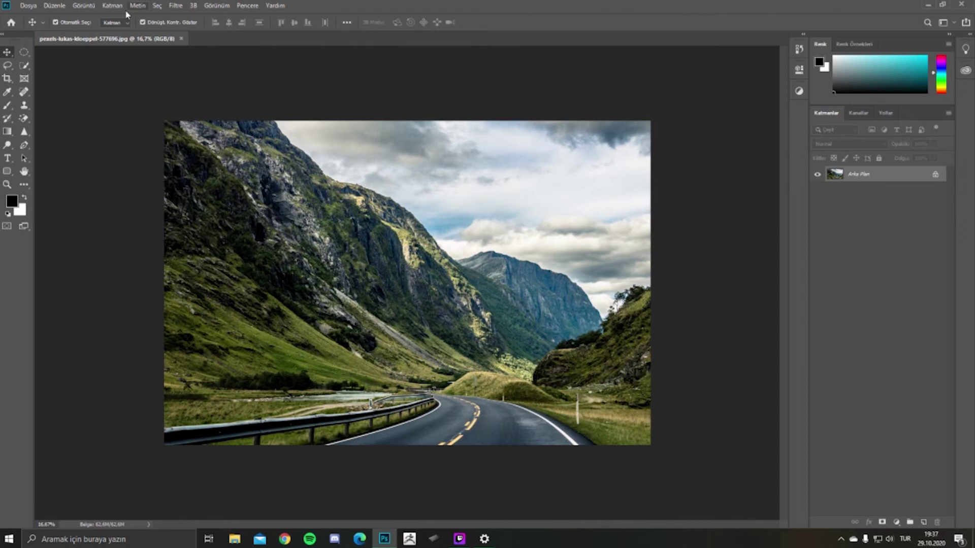
Step: Pick the Elliptical Marquee Tool from the marquee tool flyout
{"action": "left_click", "coordinate": [24, 51]}
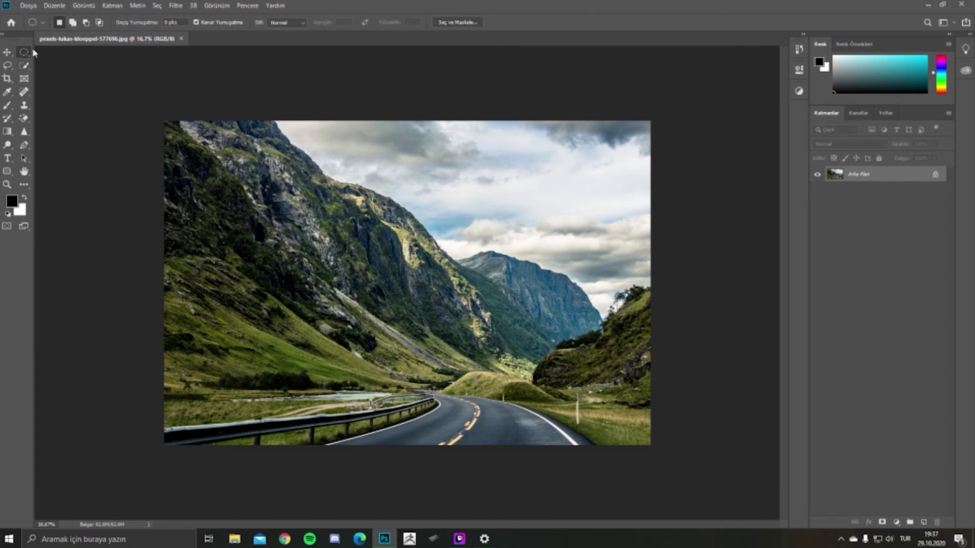
{"action": "right_click", "coordinate": [26, 53]}
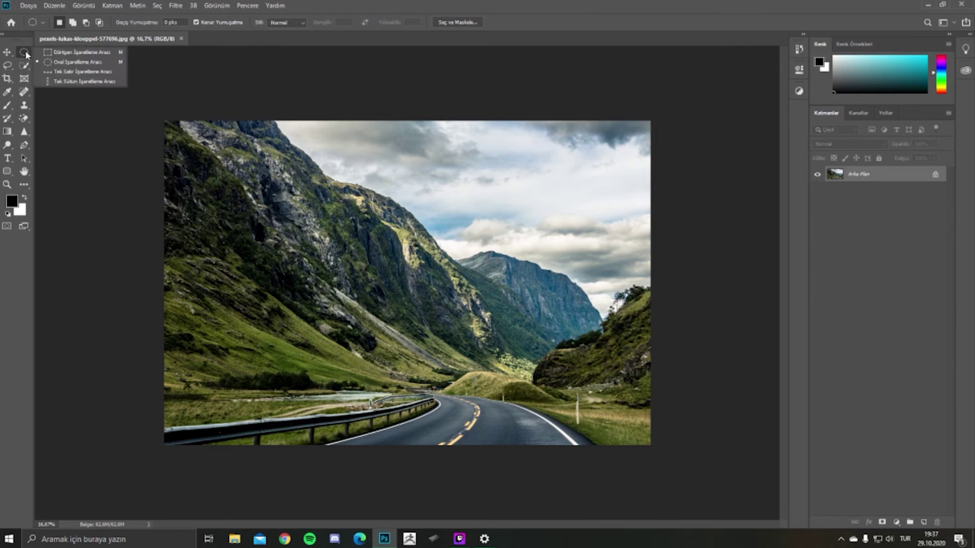
{"action": "left_click", "coordinate": [52, 53]}
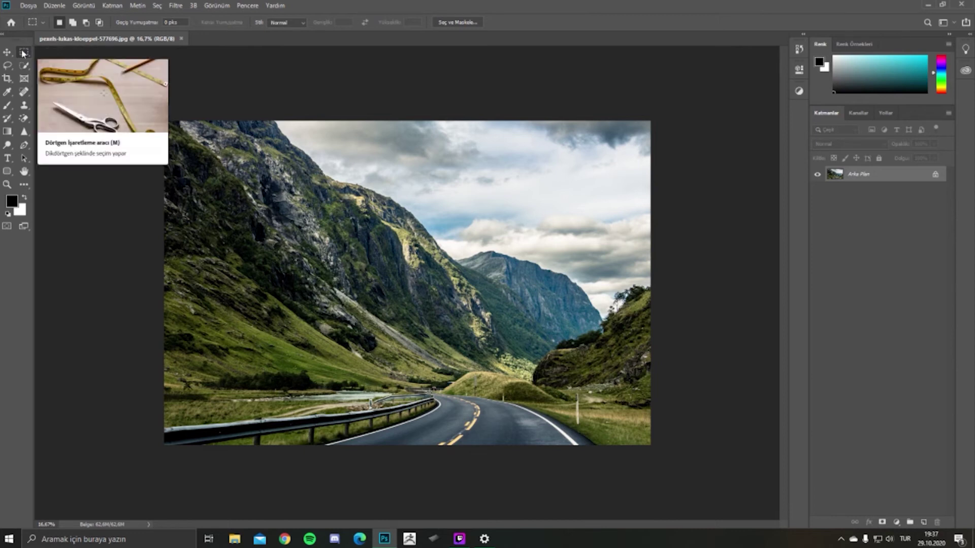
{"action": "right_click", "coordinate": [24, 52]}
{"action": "left_click", "coordinate": [55, 62]}
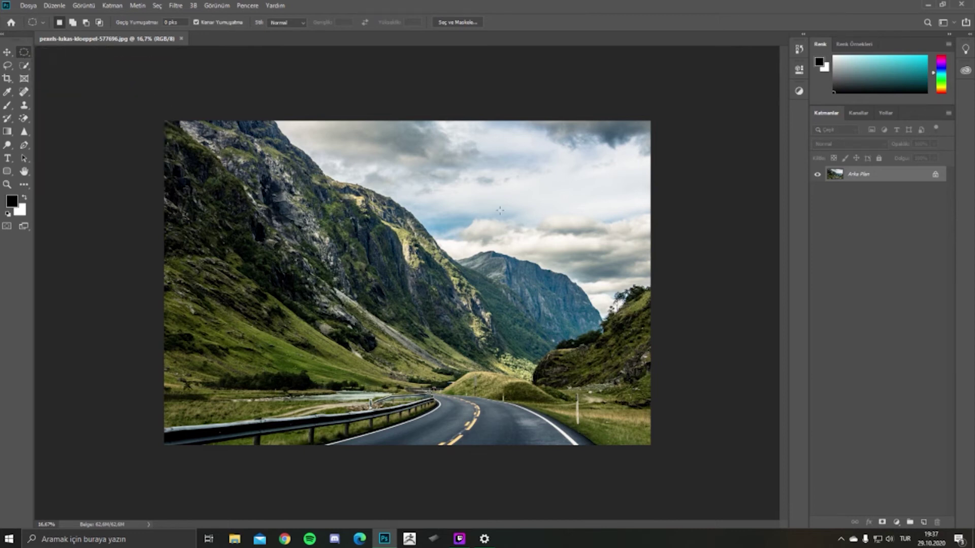
Step: Draw a trial circle selection over the mountains, then discard it
{"action": "mouse_move", "coordinate": [417, 277]}
{"action": "left_mouse_down"}
{"action": "mouse_move", "coordinate": [561, 372]}
{"action": "mouse_move", "coordinate": [898, 432]}
{"action": "mouse_move", "coordinate": [836, 409]}
{"action": "left_mouse_up"}
{"action": "left_click_drag", "start_coordinate": [489, 356], "coordinate": [449, 314]}
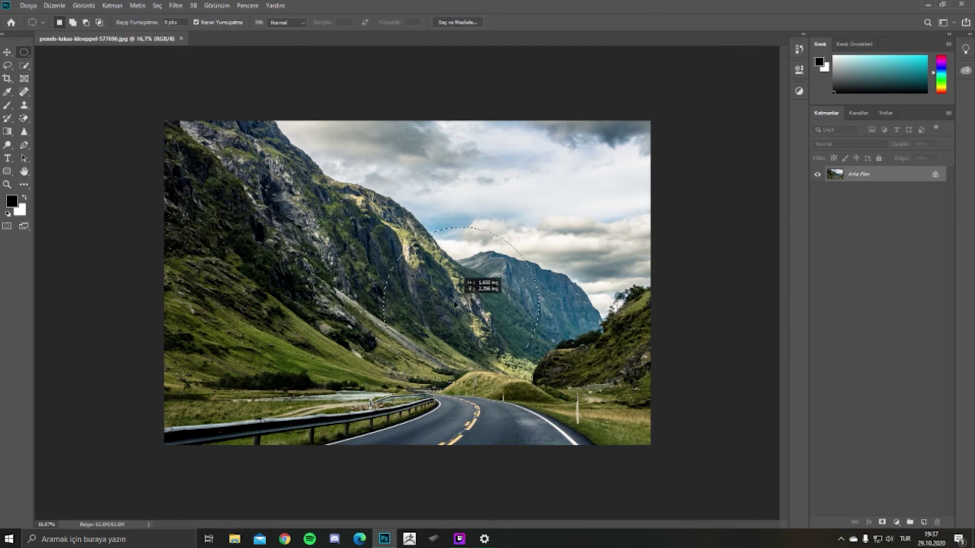
{"action": "left_click_drag", "start_coordinate": [448, 313], "coordinate": [448, 314]}
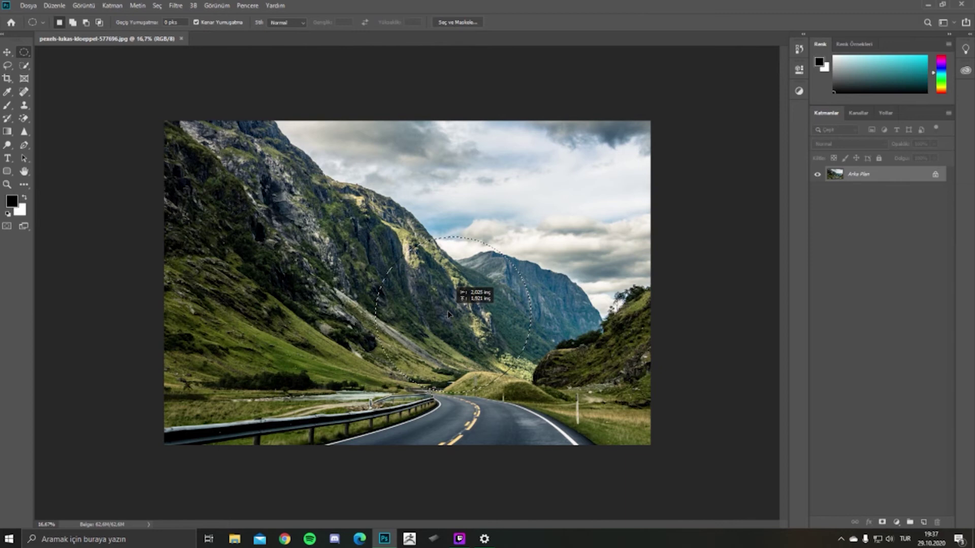
{"action": "left_click_drag", "start_coordinate": [448, 313], "coordinate": [435, 283]}
{"action": "left_click", "coordinate": [437, 289]}
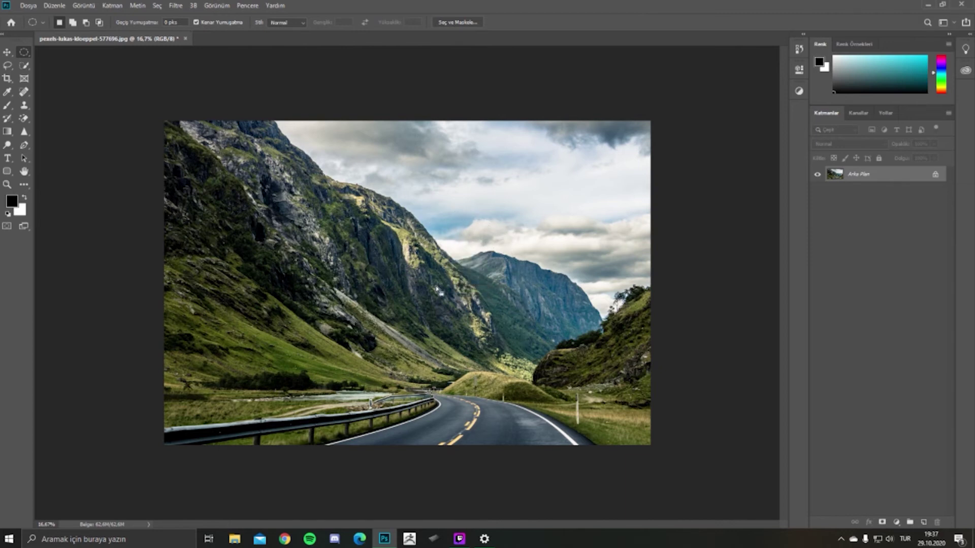
Step: Select a circle over the central mountains and fill it with Siyah (black) on new layer Katman 1
{"action": "left_click_drag", "start_coordinate": [438, 291], "coordinate": [431, 349]}
{"action": "left_click", "coordinate": [923, 522]}
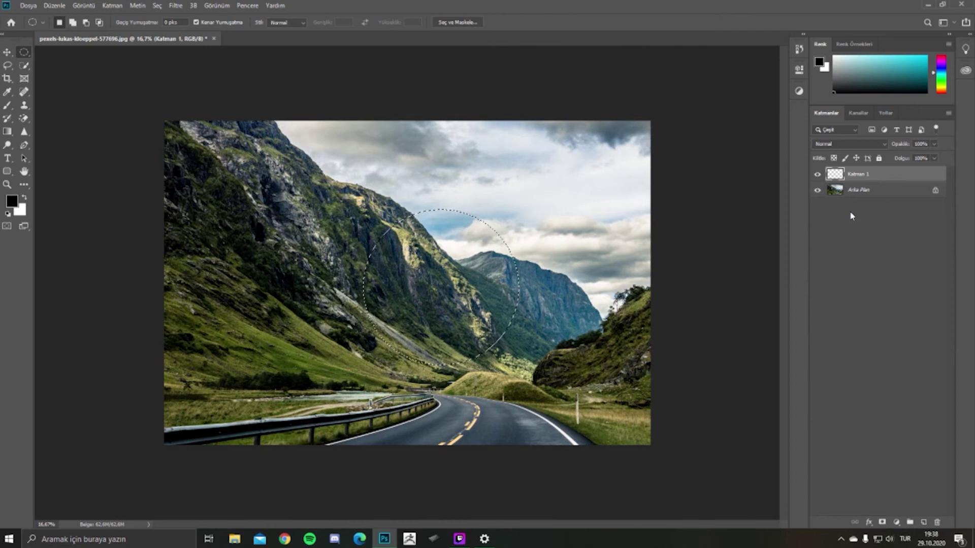
{"action": "key", "text": "shift+F5"}
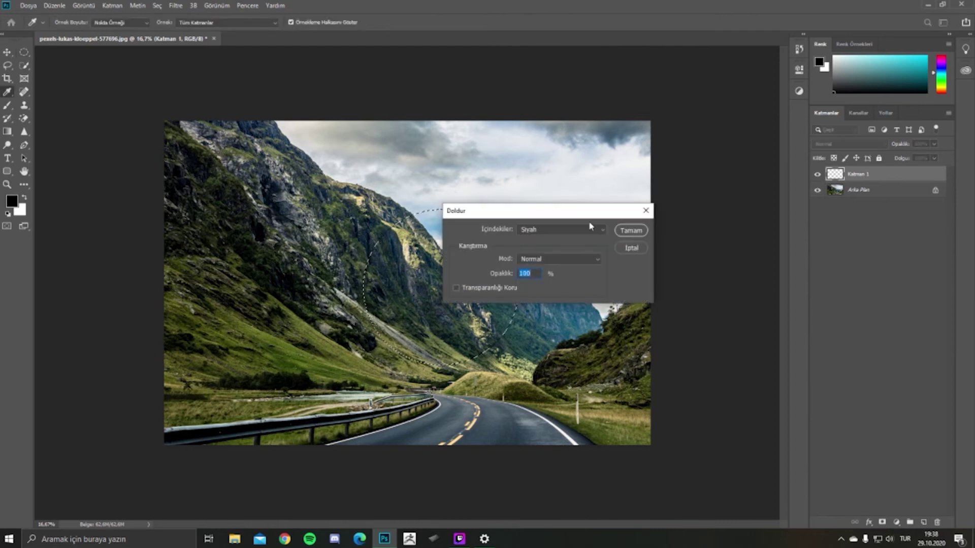
{"action": "left_click", "coordinate": [592, 228]}
{"action": "left_click", "coordinate": [546, 304]}
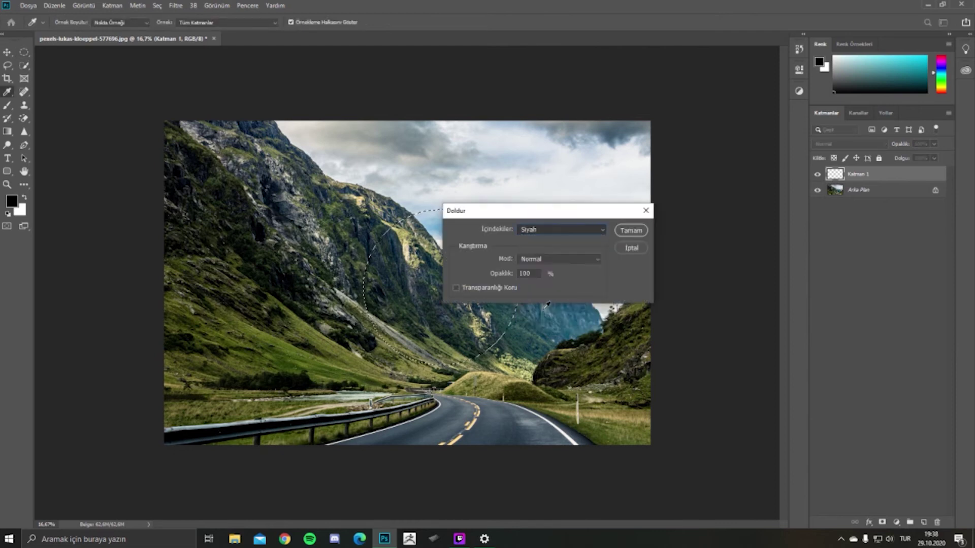
{"action": "left_click", "coordinate": [618, 231]}
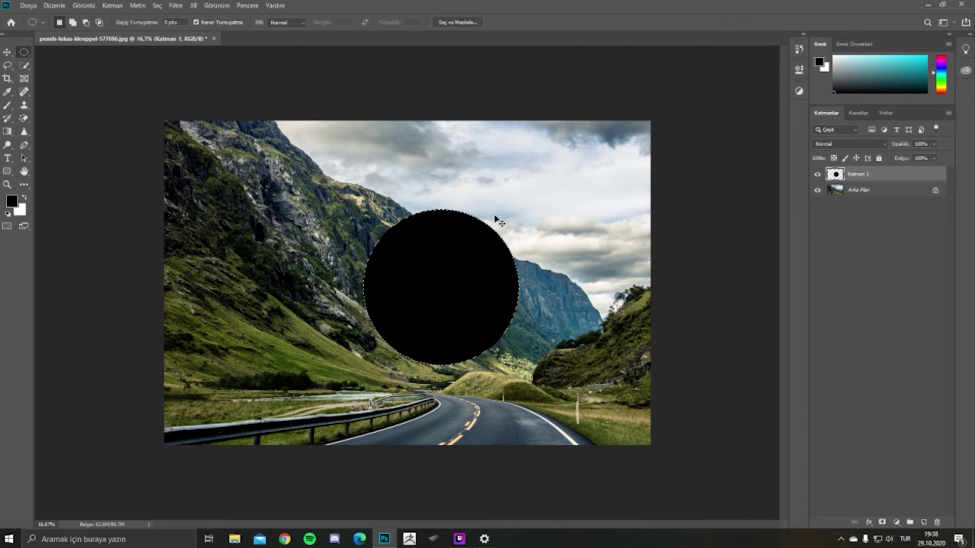
Step: Deselect, add and delete a spare layer, then duplicate the Arka Plan layer with Ctrl+J
{"action": "left_click", "coordinate": [495, 216]}
{"action": "key", "text": "v"}
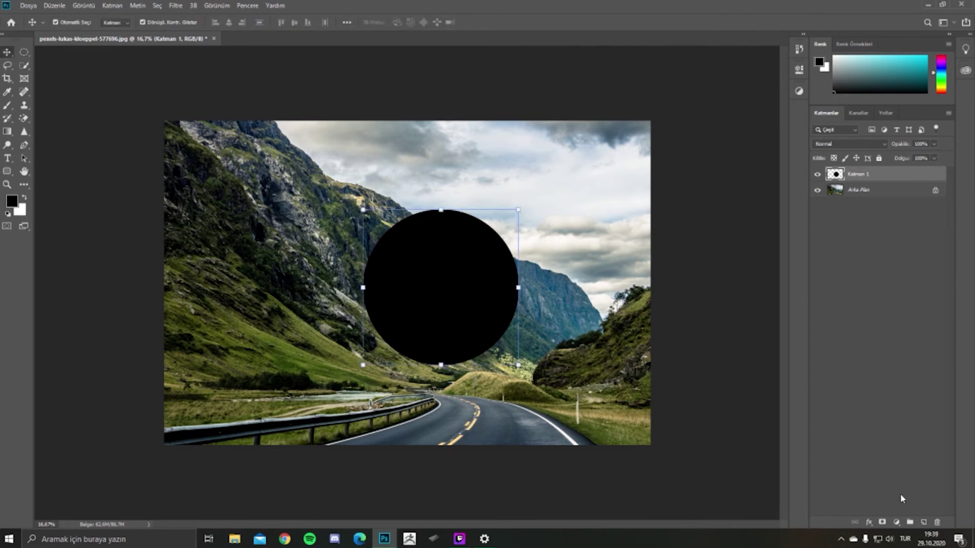
{"action": "left_click", "coordinate": [923, 523]}
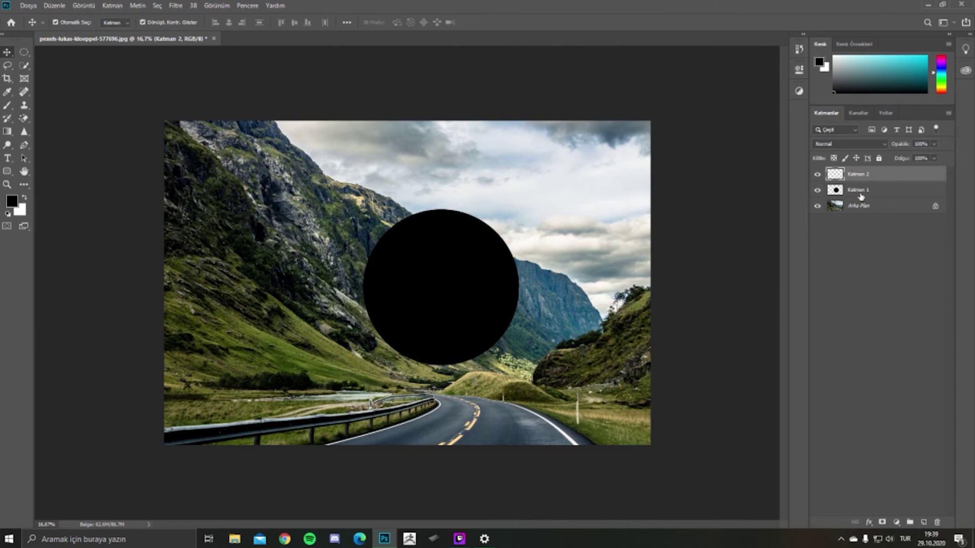
{"action": "key", "text": "Delete"}
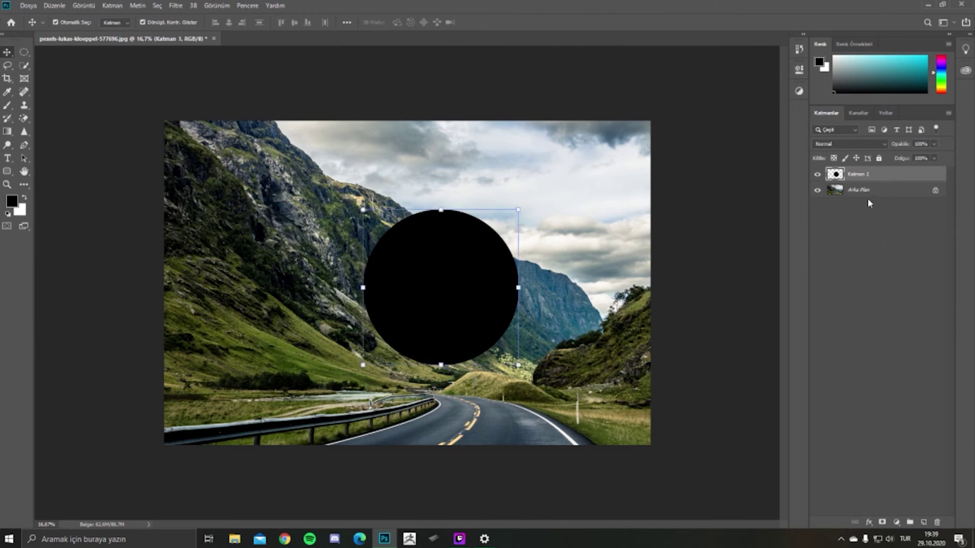
{"action": "left_click", "coordinate": [865, 192]}
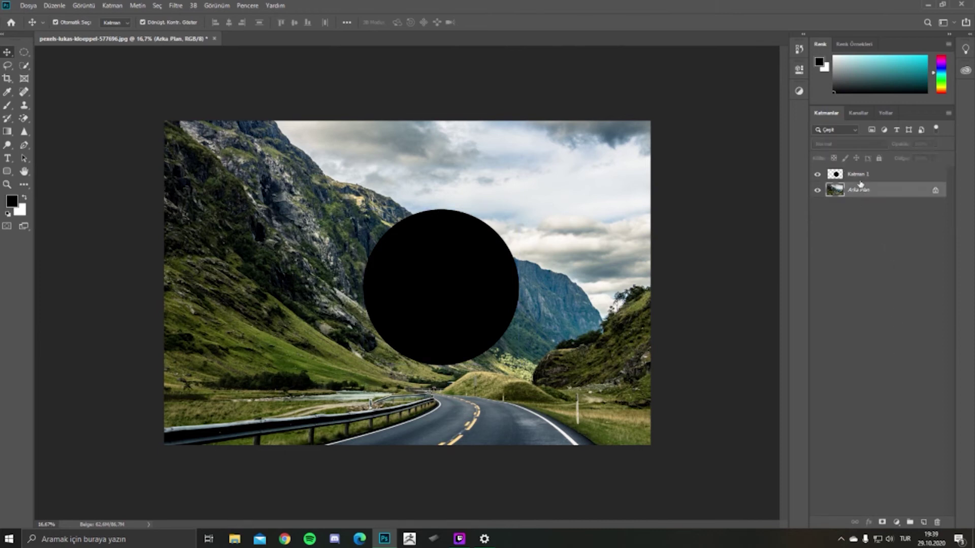
{"action": "key", "text": "ctrl+j"}
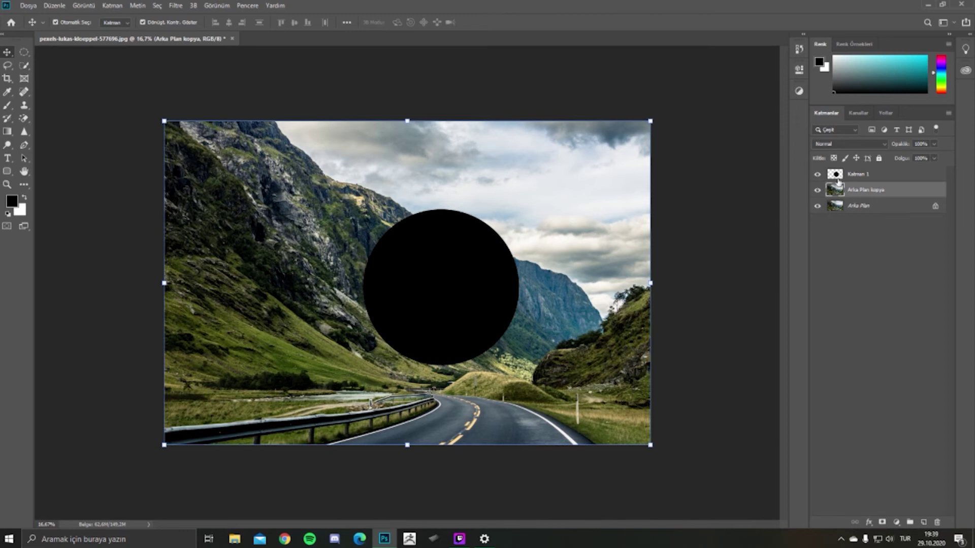
Step: Load the Katman 1 circle as a selection and mask the background copy to it
{"action": "left_click", "coordinate": [835, 175], "text": "ctrl"}
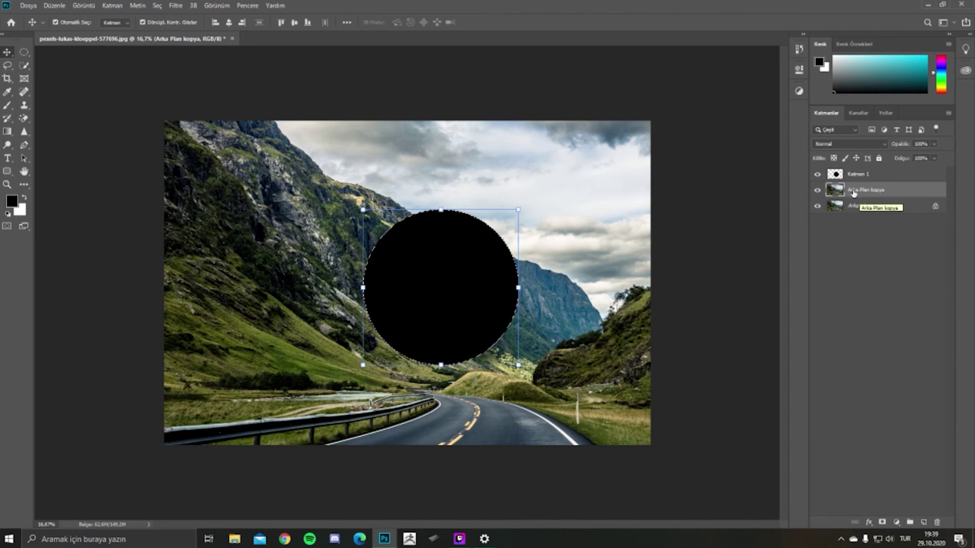
{"action": "left_click", "coordinate": [882, 521]}
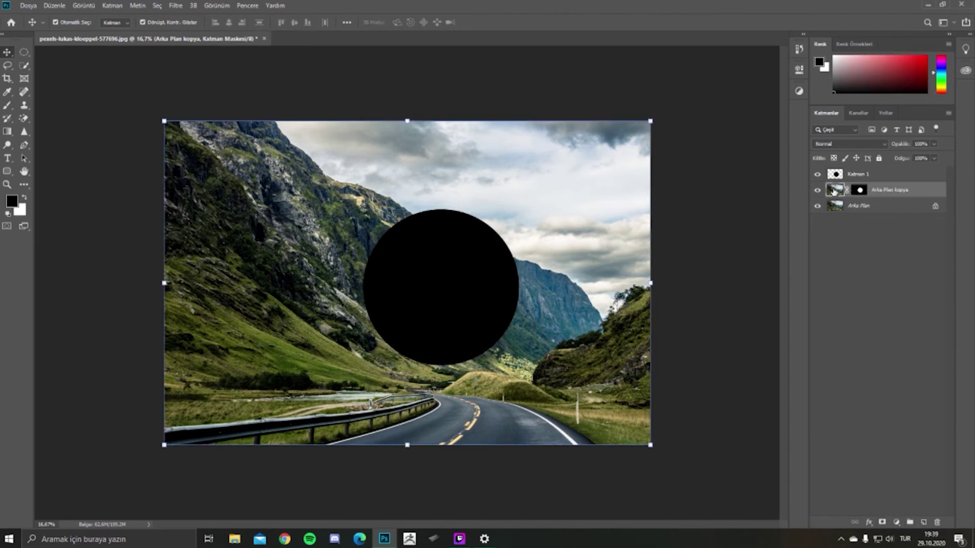
{"action": "left_click", "coordinate": [836, 190]}
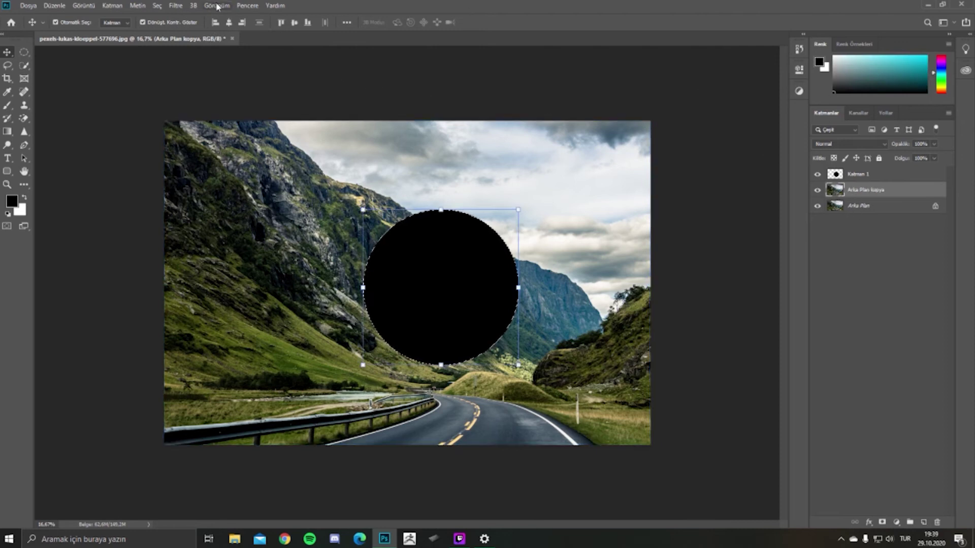
Step: Apply Küreleştir (Spherize) at 100% to the copy's image, then deselect
{"action": "left_click", "coordinate": [176, 5]}
{"action": "mouse_move", "coordinate": [191, 140]}
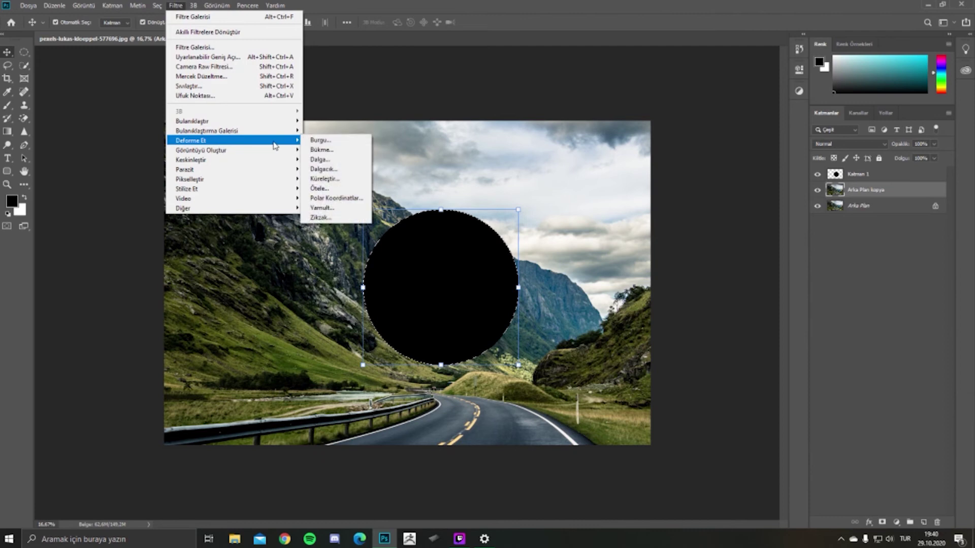
{"action": "left_click", "coordinate": [340, 184]}
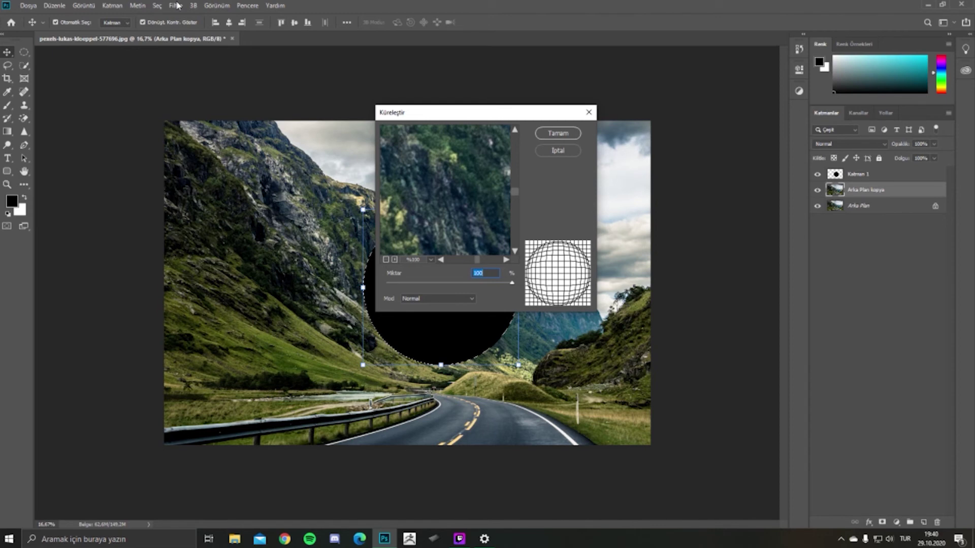
{"action": "left_click_drag", "start_coordinate": [457, 192], "coordinate": [411, 231]}
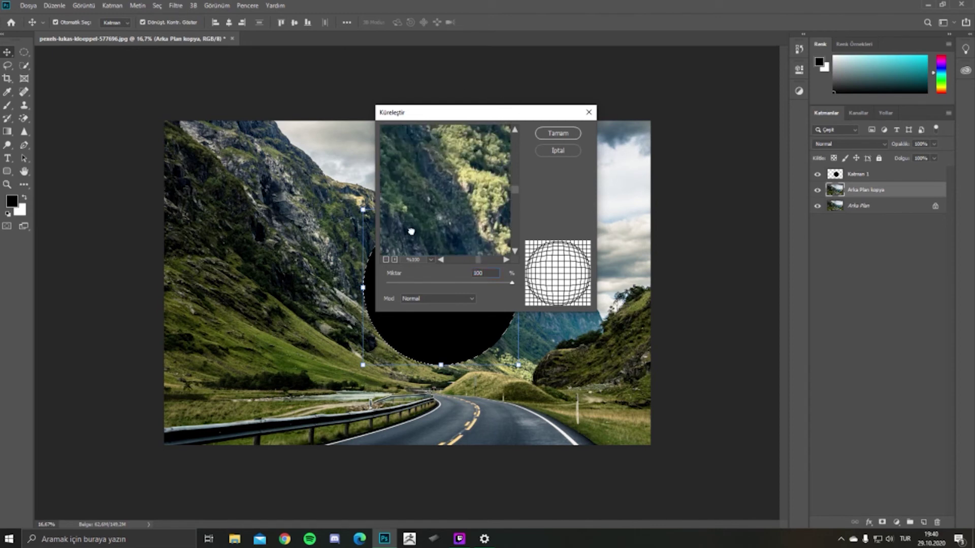
{"action": "left_click", "coordinate": [563, 133]}
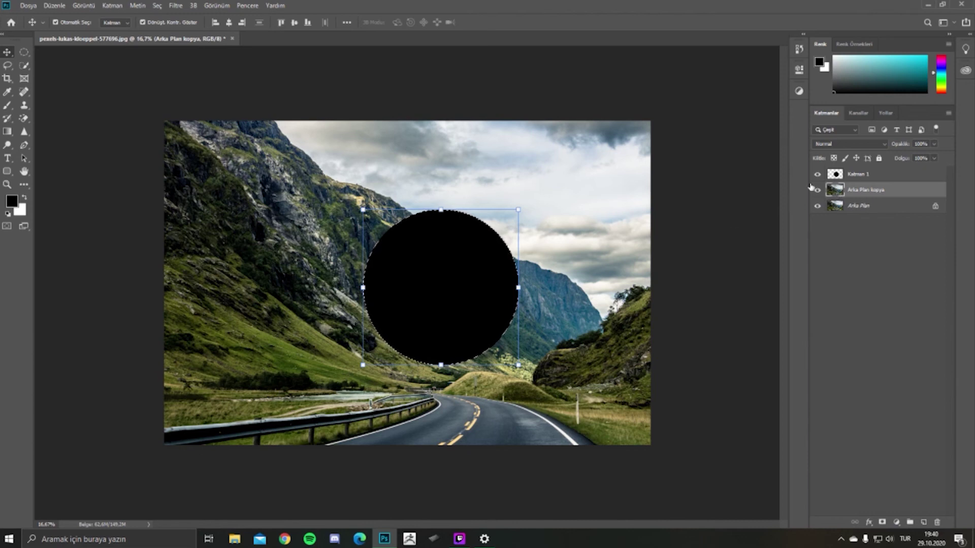
{"action": "key", "text": "ctrl+d"}
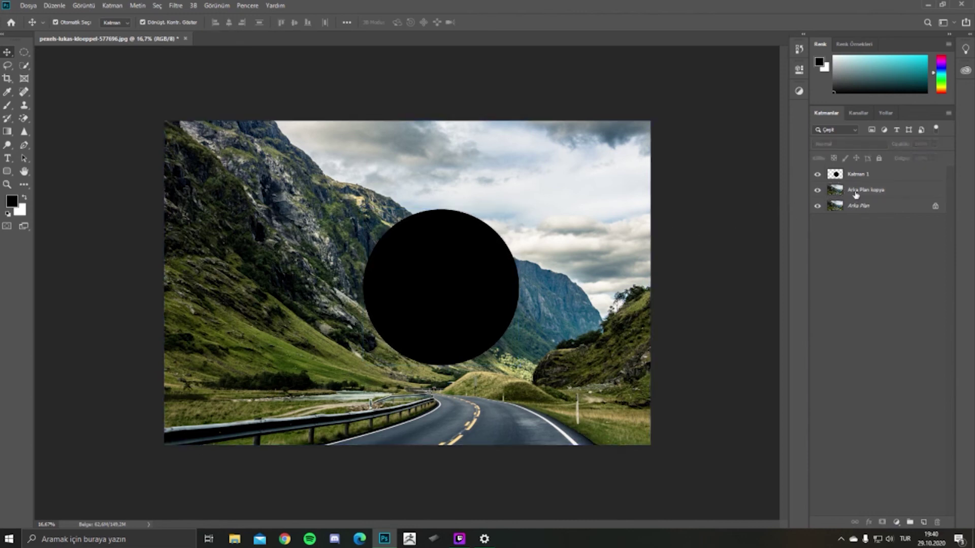
Step: Reapply the last Küreleştir filter to the whole Arka Plan kopya layer
{"action": "left_click", "coordinate": [193, 5]}
{"action": "mouse_move", "coordinate": [175, 5]}
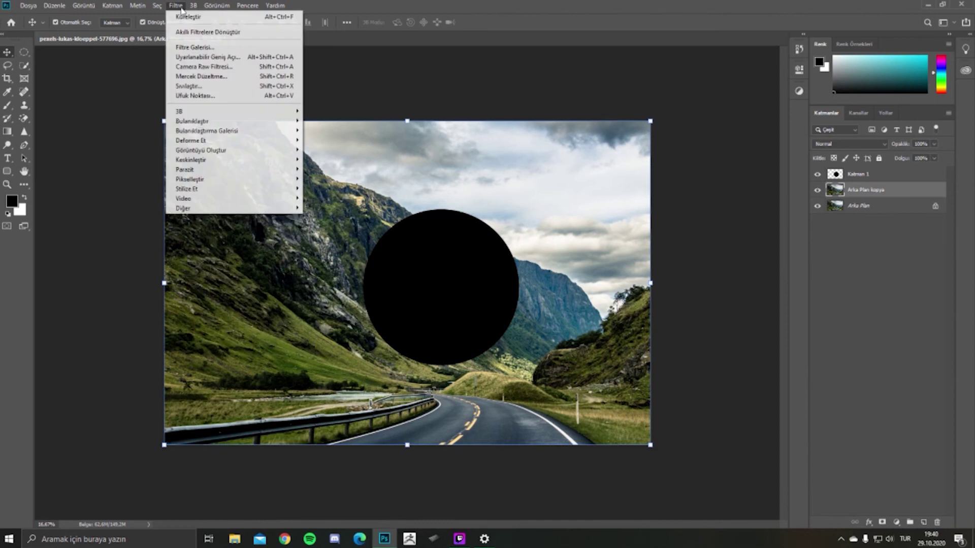
{"action": "left_click", "coordinate": [193, 17]}
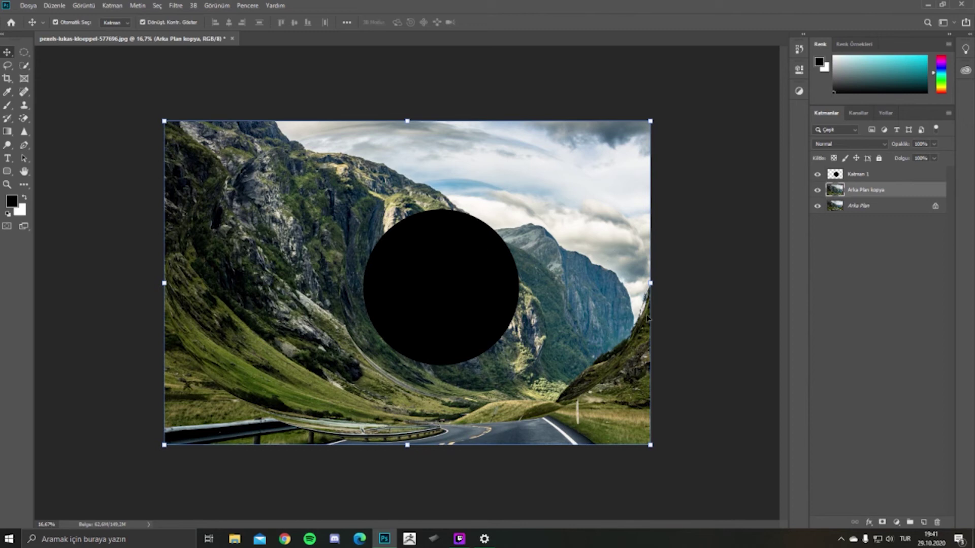
Step: Scale the spherized copy layer down to fit the black circle's bounds
{"action": "mouse_move", "coordinate": [647, 286]}
{"action": "left_mouse_down"}
{"action": "mouse_move", "coordinate": [527, 269]}
{"action": "mouse_move", "coordinate": [518, 283]}
{"action": "left_mouse_up"}
{"action": "left_click_drag", "start_coordinate": [164, 282], "coordinate": [361, 283]}
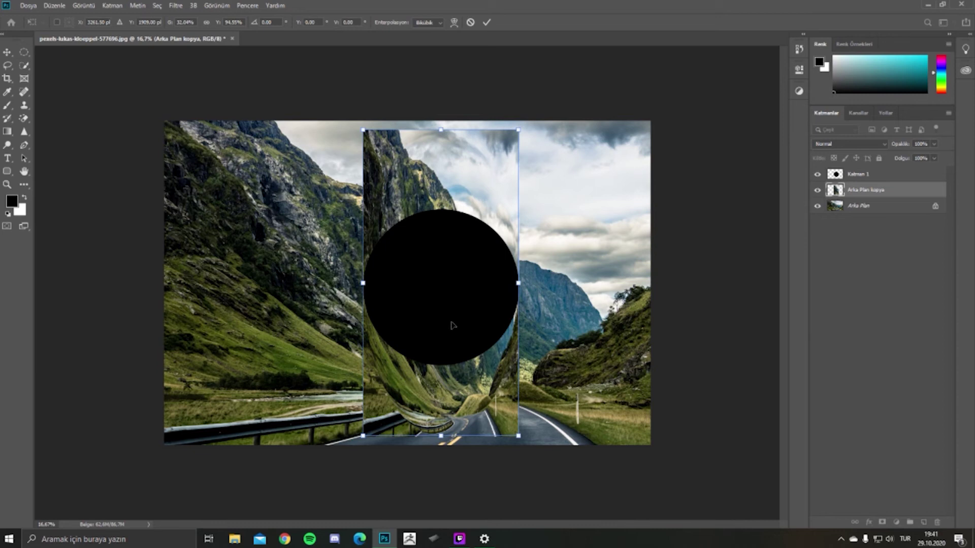
{"action": "left_click_drag", "start_coordinate": [441, 130], "coordinate": [440, 208]}
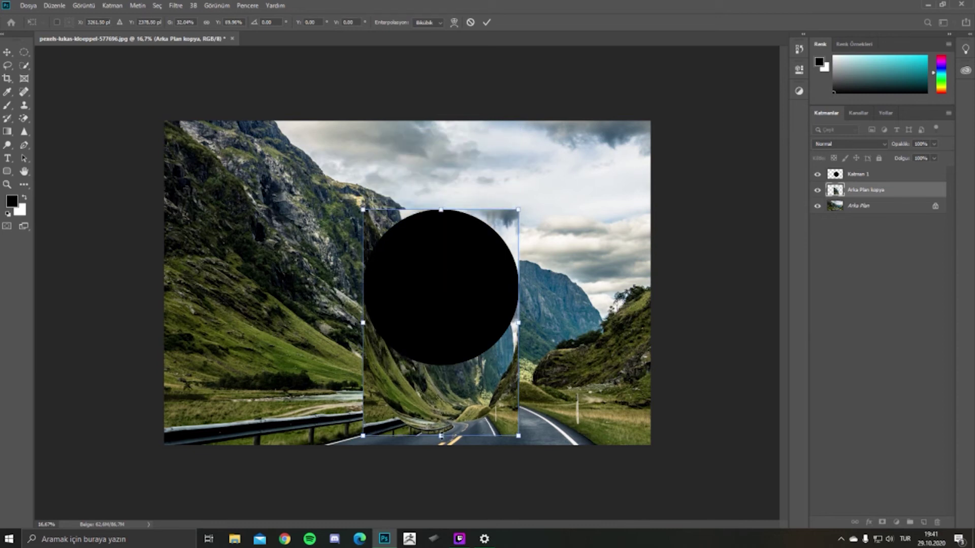
{"action": "left_click_drag", "start_coordinate": [441, 436], "coordinate": [440, 364]}
{"action": "key", "text": "Return"}
Step: Load the Katman 1 circle as a selection and add it as Arka Plan kopya's layer mask
{"action": "left_click", "coordinate": [835, 176]}
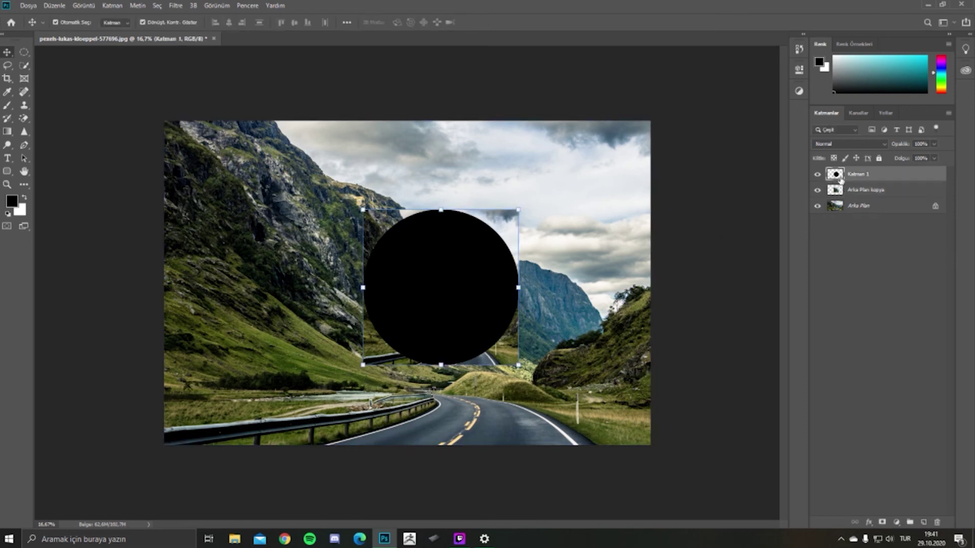
{"action": "left_click", "coordinate": [836, 176], "text": "ctrl"}
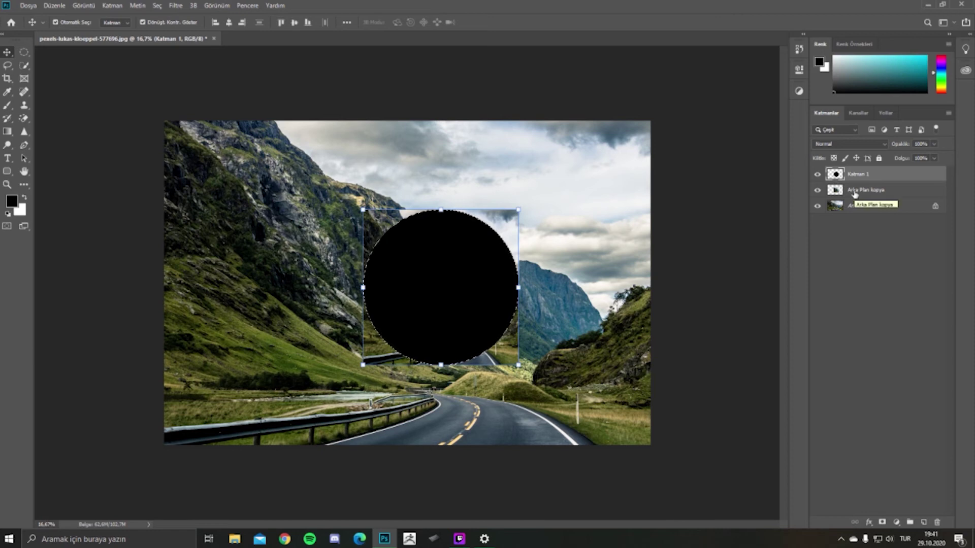
{"action": "left_click", "coordinate": [858, 192]}
{"action": "left_click", "coordinate": [887, 523]}
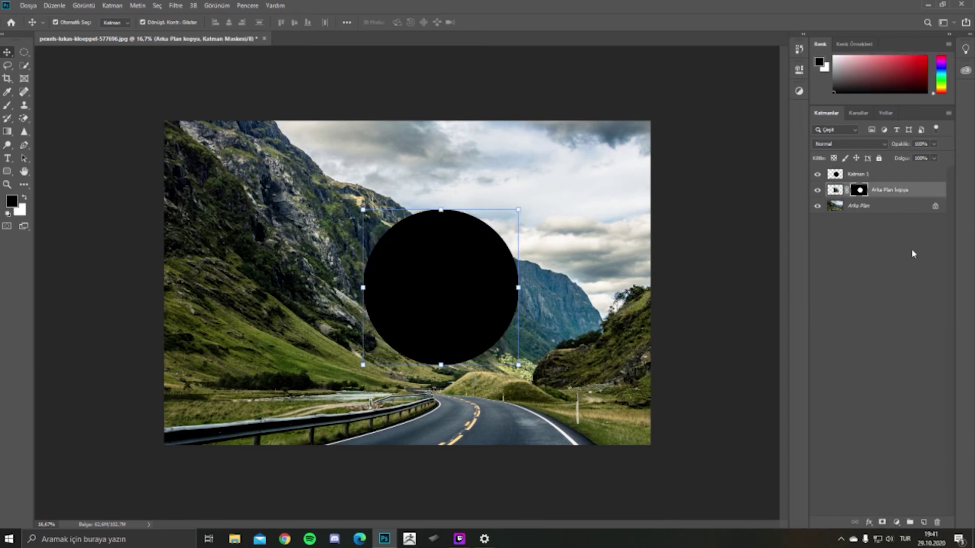
Step: Move Arka Plan kopya above Katman 1 in the layer stack and deselect layers
{"action": "left_click_drag", "start_coordinate": [881, 195], "coordinate": [881, 172]}
{"action": "left_click", "coordinate": [769, 231]}
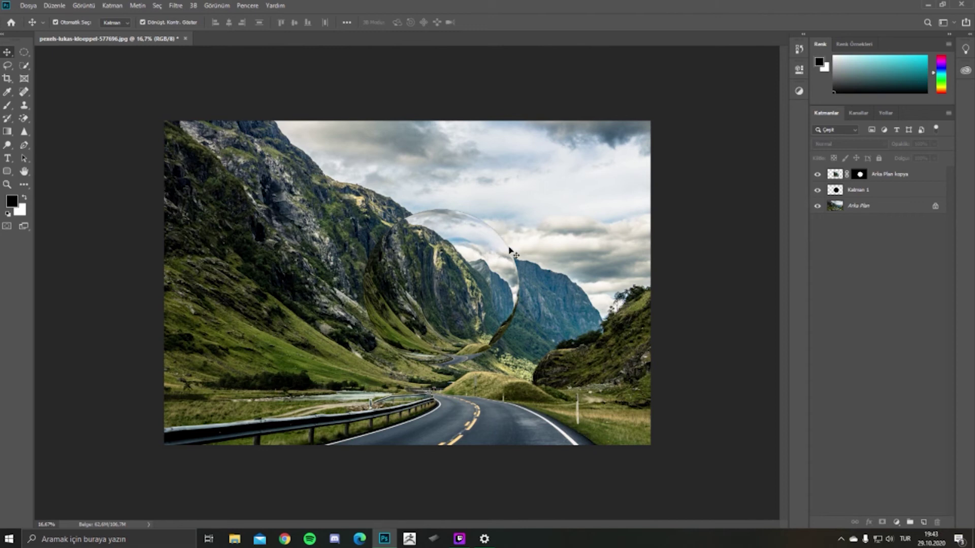
Step: Hide Katman 1, add new layer Katman 2 on top, and load the circle as a selection
{"action": "left_click", "coordinate": [817, 190]}
{"action": "left_click", "coordinate": [891, 178]}
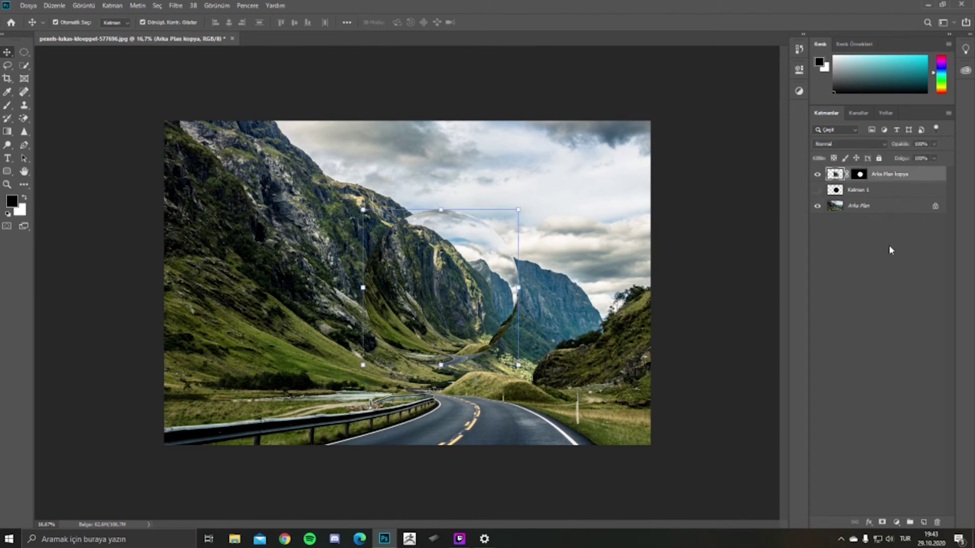
{"action": "left_click", "coordinate": [924, 523]}
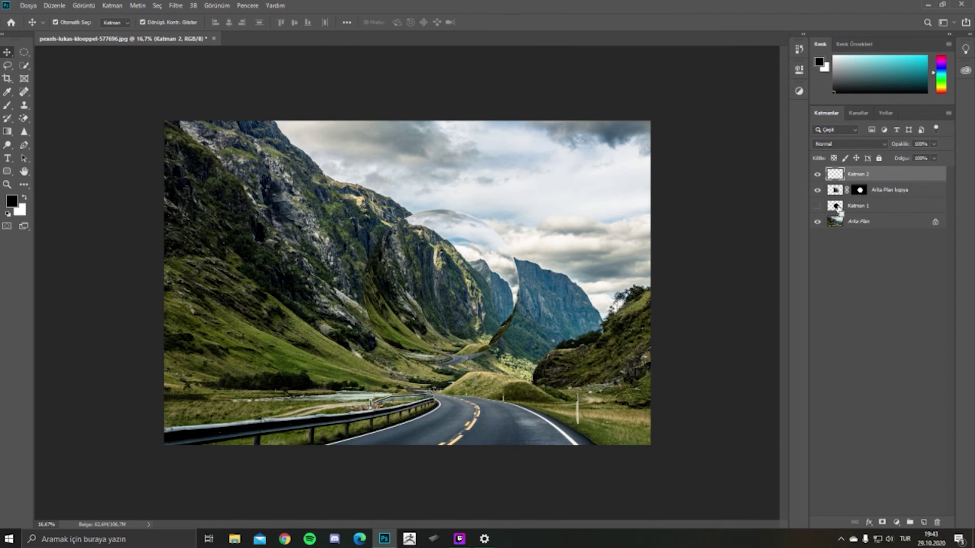
{"action": "key", "text": "ctrl"}
{"action": "left_click", "coordinate": [835, 207], "text": "ctrl"}
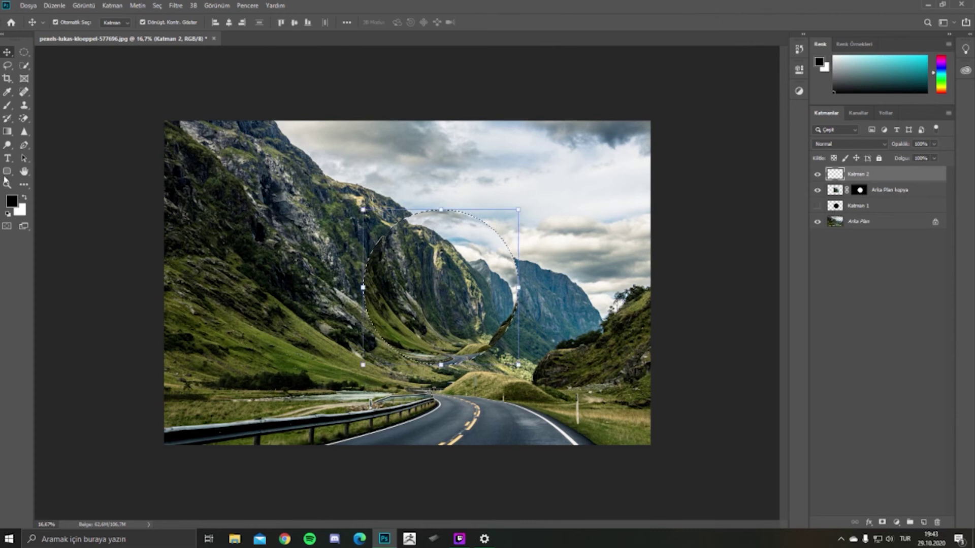
Step: Paint a soft black shadow inside the sphere's left and lower edge with a 700 px brush
{"action": "key", "text": "b"}
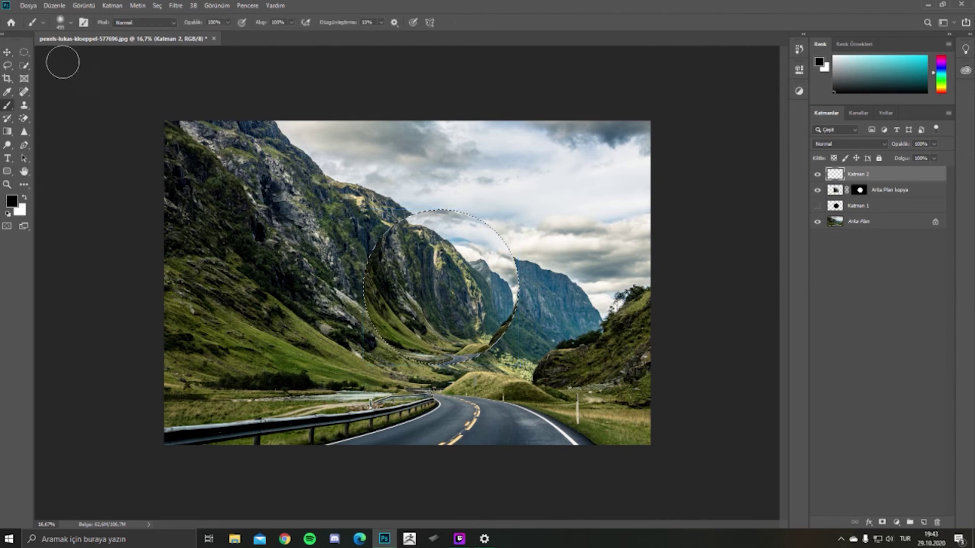
{"action": "left_click", "coordinate": [70, 23]}
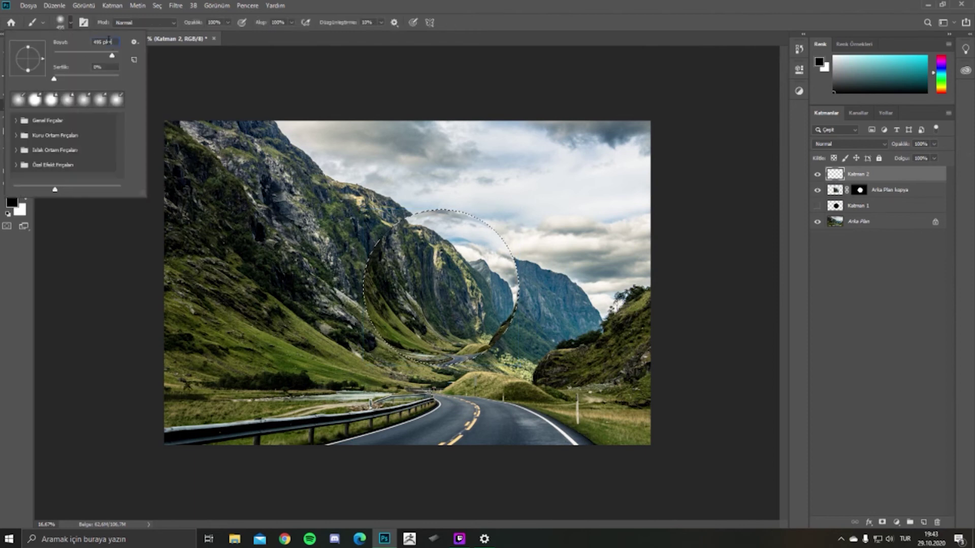
{"action": "type", "text": "500"}
{"action": "key", "text": "Return"}
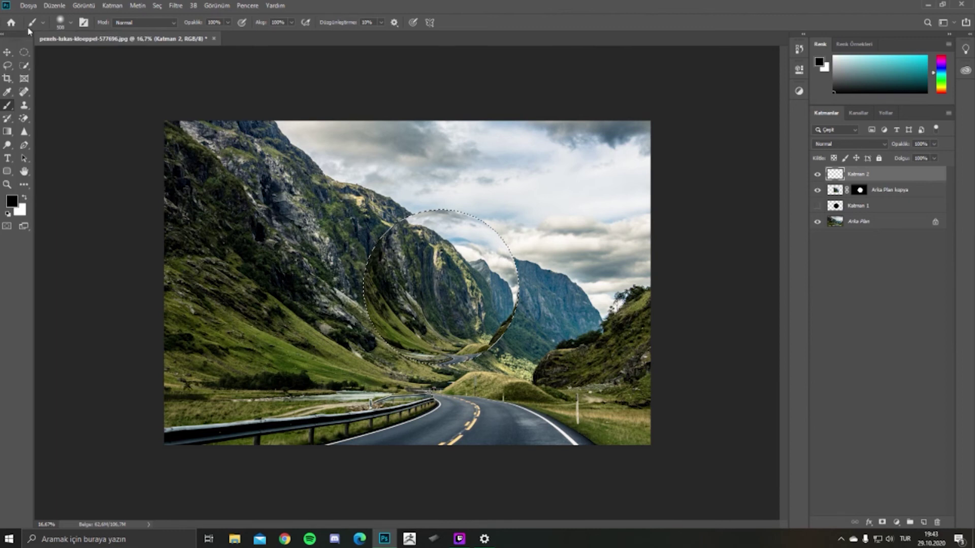
{"action": "left_click", "coordinate": [71, 23]}
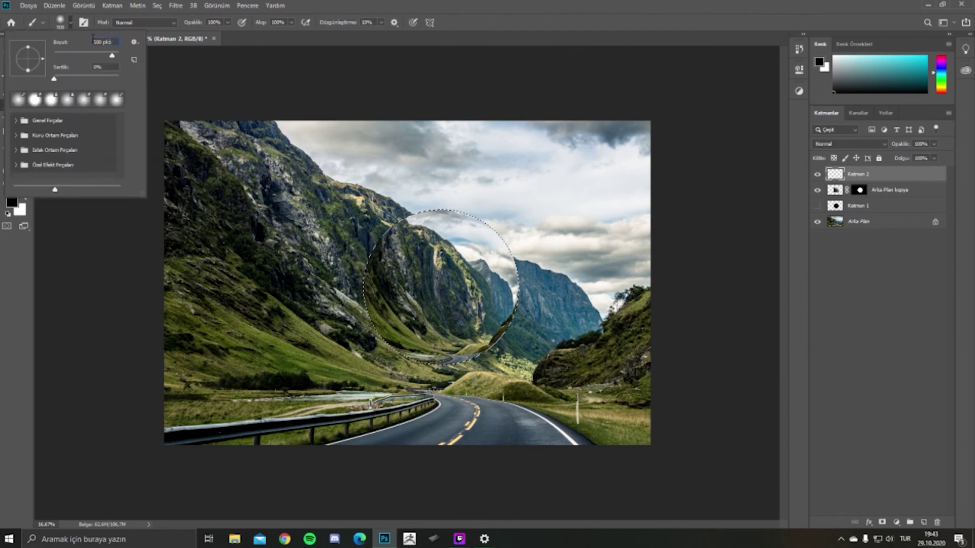
{"action": "left_click_drag", "start_coordinate": [53, 42], "coordinate": [53, 41]}
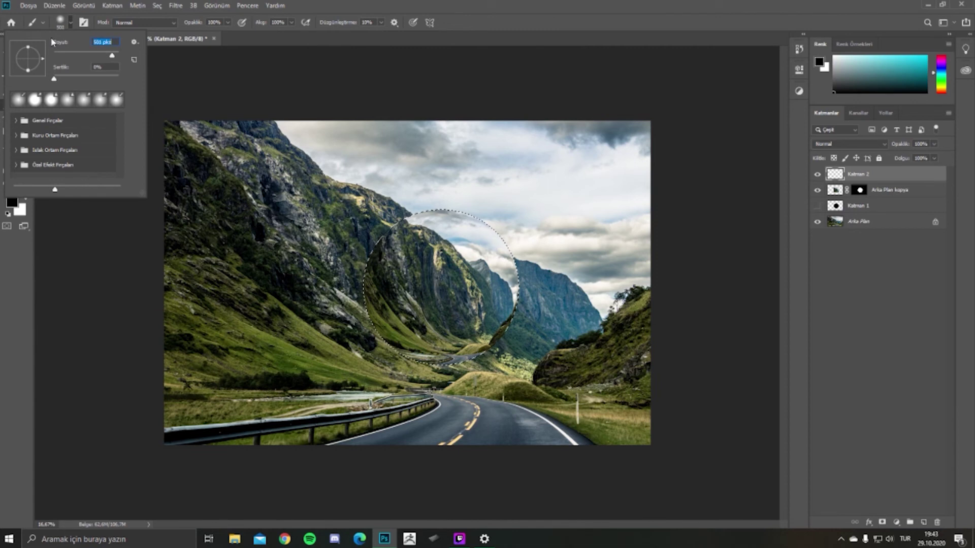
{"action": "type", "text": "700"}
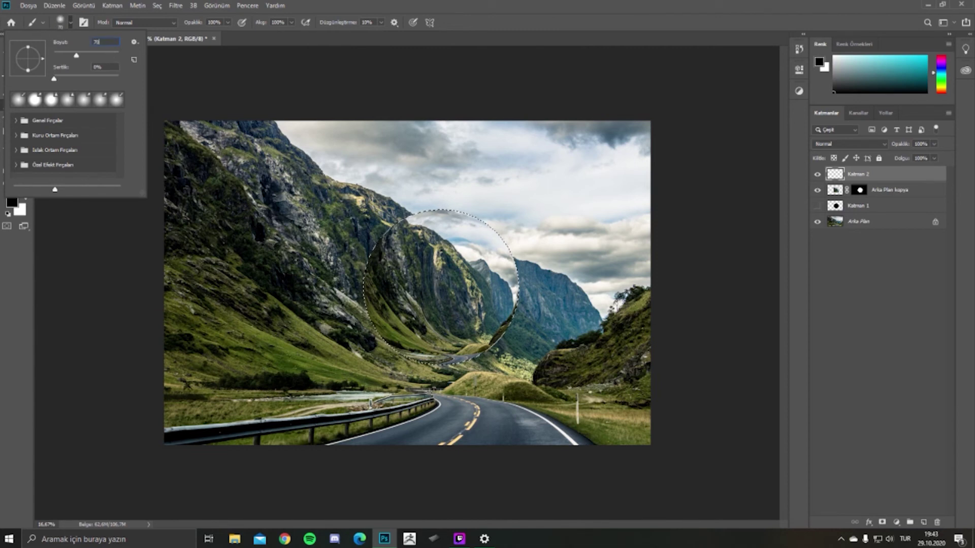
{"action": "key", "text": "Return"}
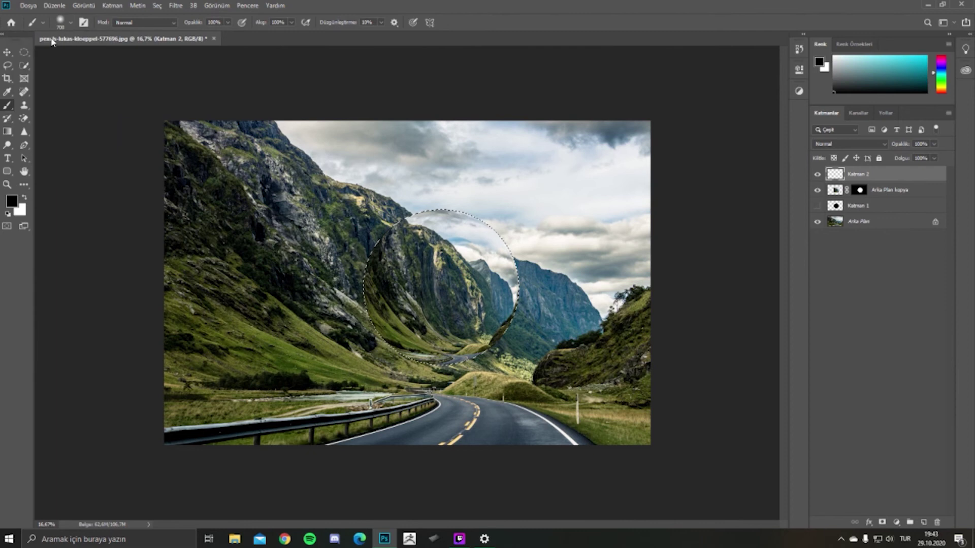
{"action": "mouse_move", "coordinate": [362, 252]}
{"action": "left_mouse_down"}
{"action": "mouse_move", "coordinate": [421, 362]}
{"action": "mouse_move", "coordinate": [337, 270]}
{"action": "mouse_move", "coordinate": [415, 363]}
{"action": "left_mouse_up"}
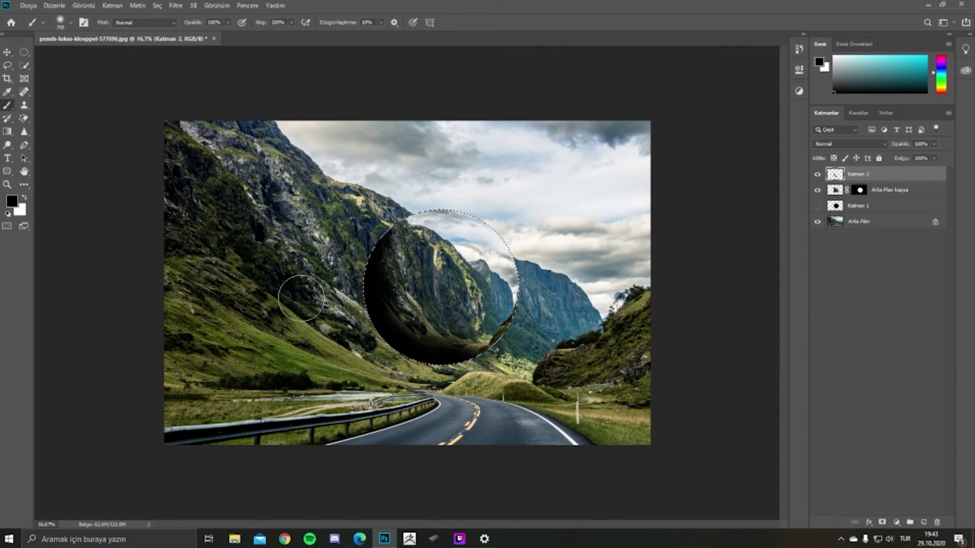
{"action": "key", "text": "x"}
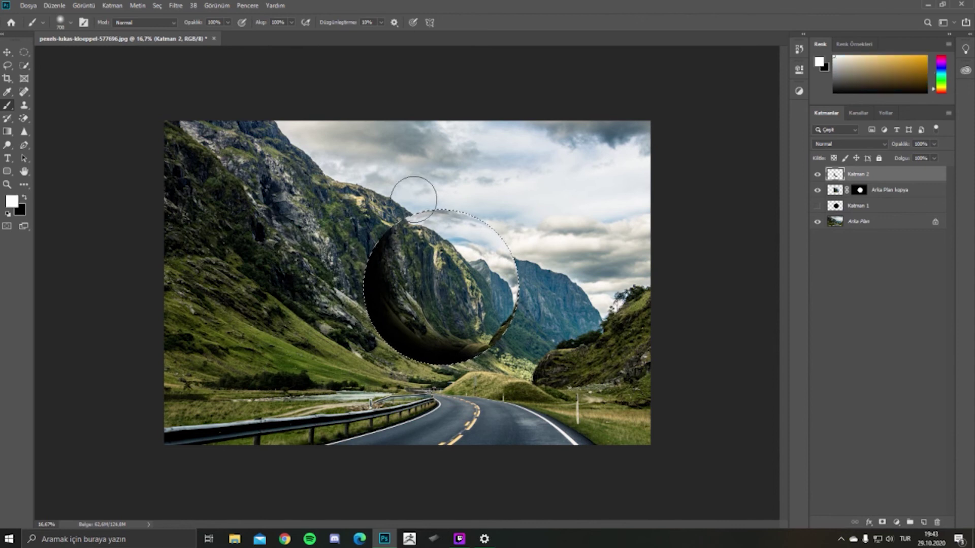
Step: Set white as the paint colour and brush a highlight across the sphere's top and right edge
{"action": "left_click", "coordinate": [12, 201]}
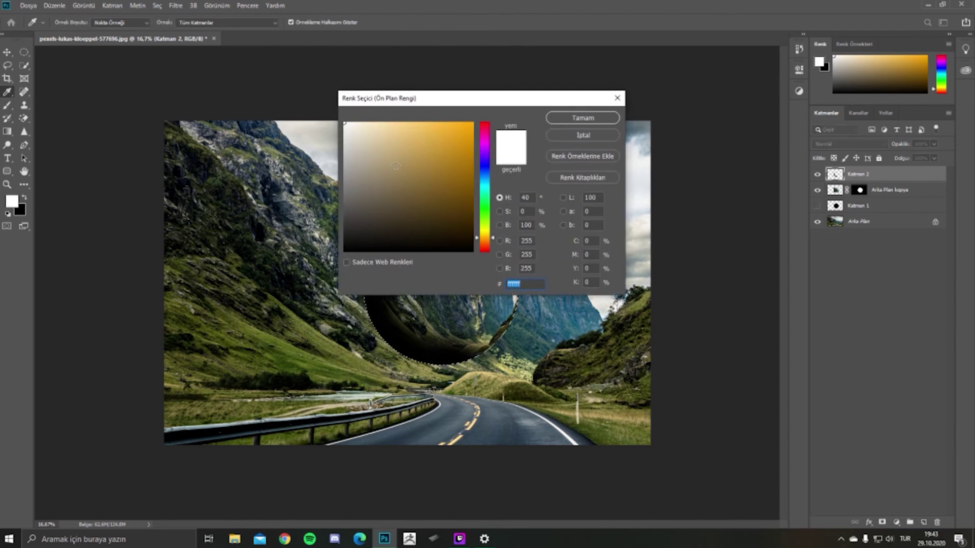
{"action": "left_click", "coordinate": [588, 120]}
{"action": "mouse_move", "coordinate": [426, 216]}
{"action": "left_mouse_down"}
{"action": "mouse_move", "coordinate": [489, 221]}
{"action": "mouse_move", "coordinate": [496, 211]}
{"action": "mouse_move", "coordinate": [505, 304]}
{"action": "left_mouse_up"}
{"action": "mouse_move", "coordinate": [431, 208]}
{"action": "left_mouse_down"}
{"action": "mouse_move", "coordinate": [418, 214]}
{"action": "mouse_move", "coordinate": [483, 222]}
{"action": "mouse_move", "coordinate": [500, 290]}
{"action": "left_mouse_up"}
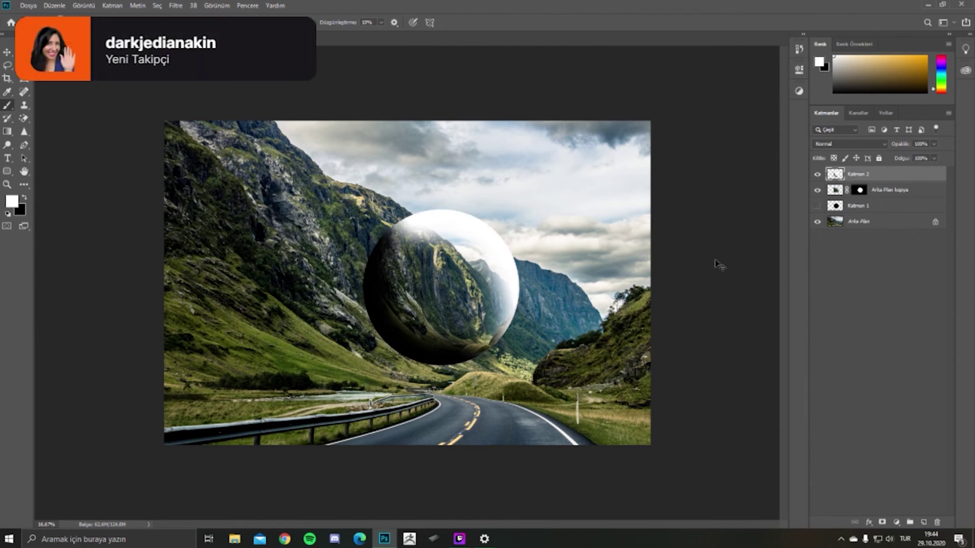
{"action": "key", "text": "ctrl+t"}
Step: Set Katman 2 to Yumuşak Işık (Soft Light) blending at about 90% opacity
{"action": "left_click", "coordinate": [845, 144]}
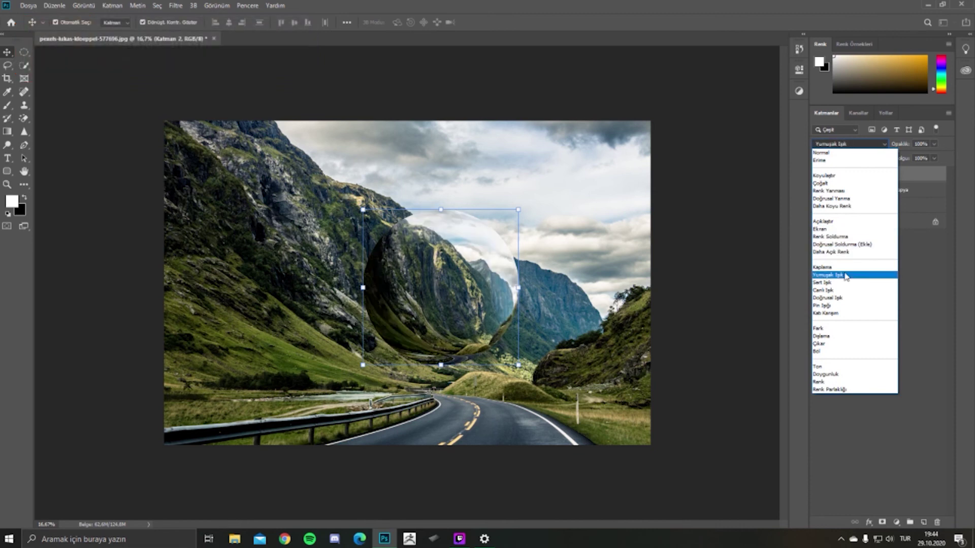
{"action": "left_click", "coordinate": [846, 275]}
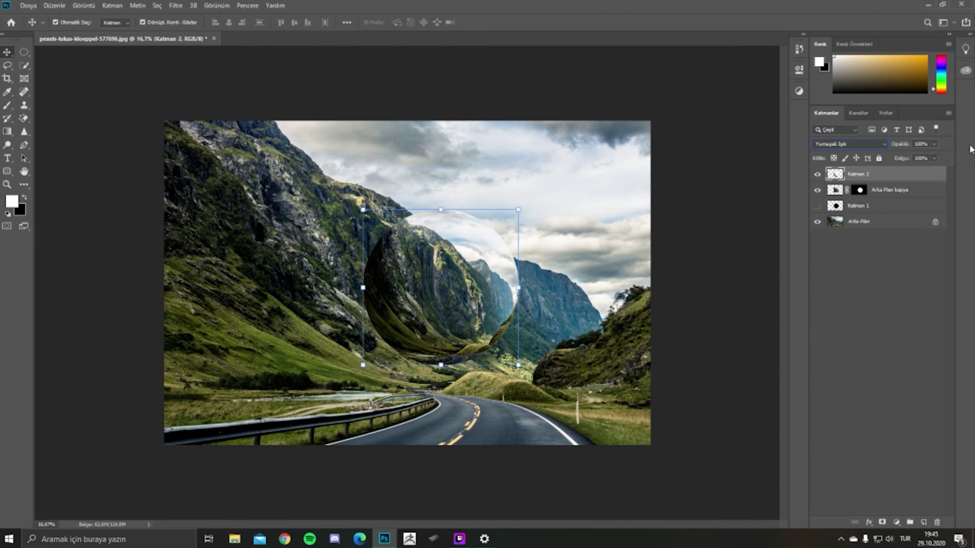
{"action": "left_click", "coordinate": [933, 158]}
{"action": "left_click_drag", "start_coordinate": [930, 158], "coordinate": [923, 157]}
{"action": "left_click", "coordinate": [893, 270]}
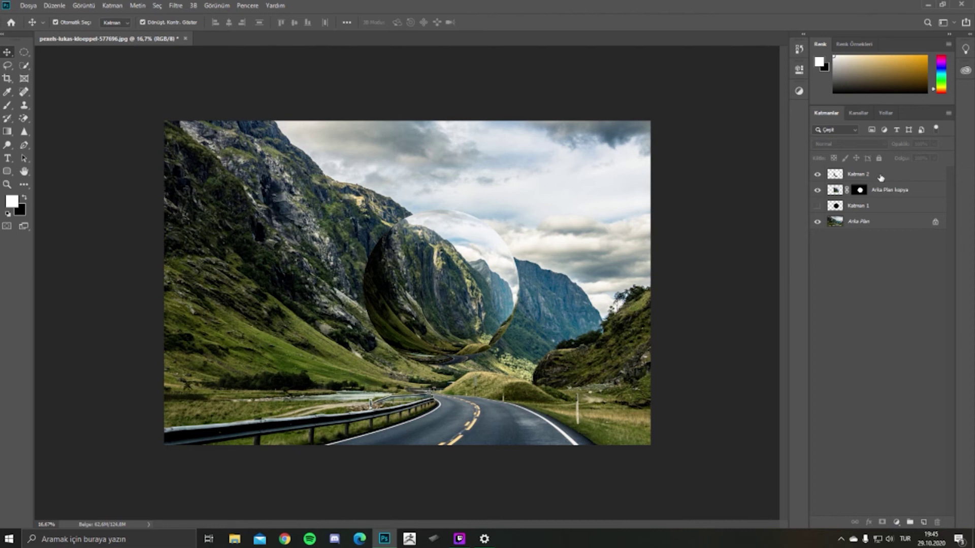
Step: Drop Katman 2's opacity to 68% and deselect the layer to judge the shading
{"action": "left_click", "coordinate": [915, 178]}
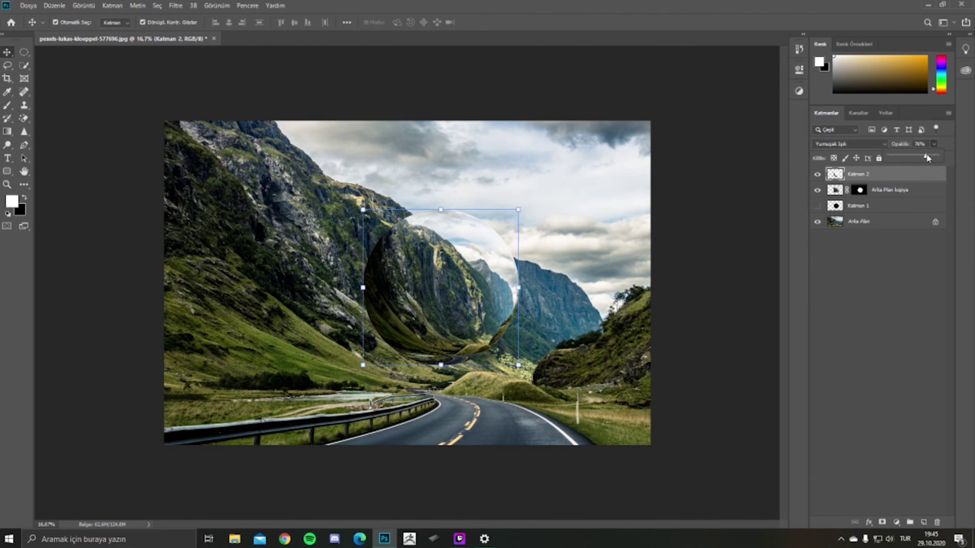
{"action": "left_click_drag", "start_coordinate": [927, 158], "coordinate": [923, 159]}
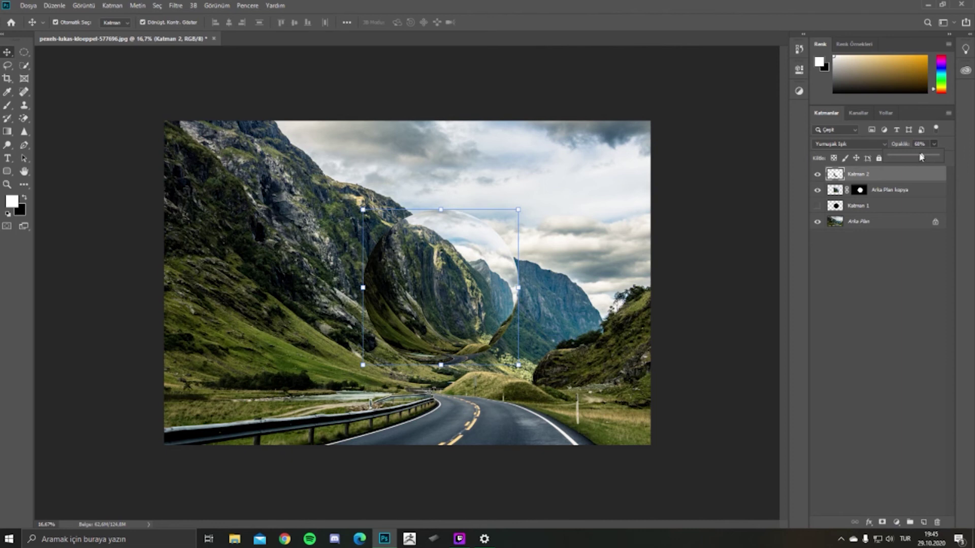
{"action": "left_click", "coordinate": [867, 272]}
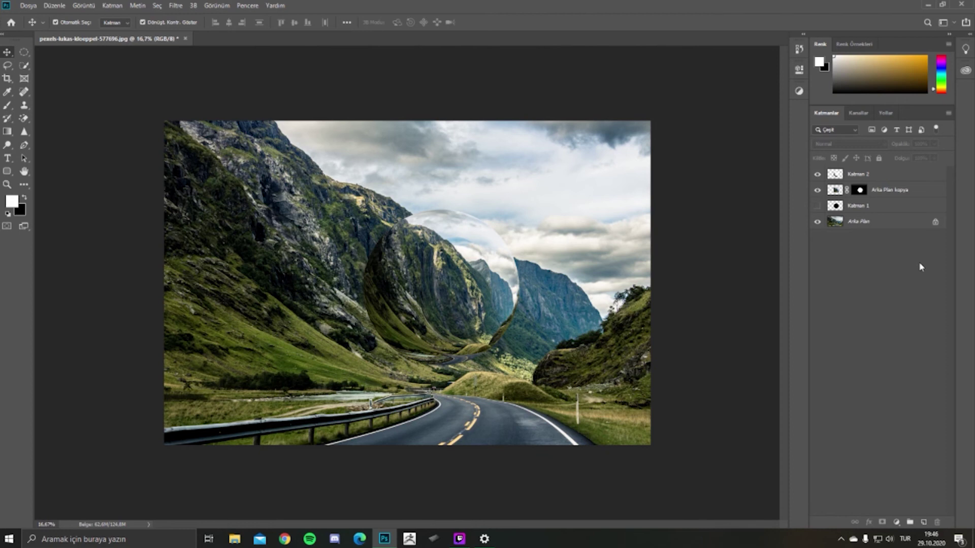
Step: Make Arka Plan kopya the active layer and open the Filtre menu
{"action": "left_click", "coordinate": [844, 177]}
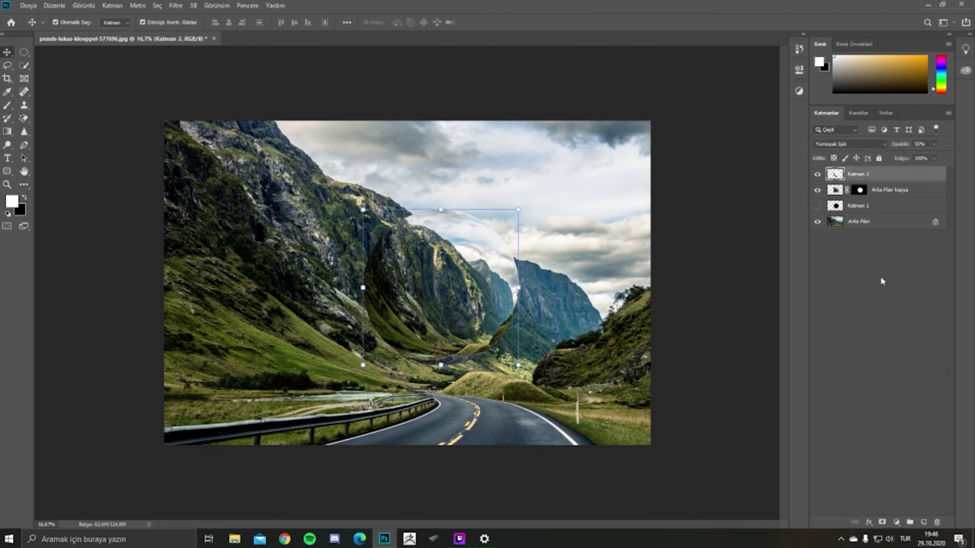
{"action": "left_click", "coordinate": [834, 191]}
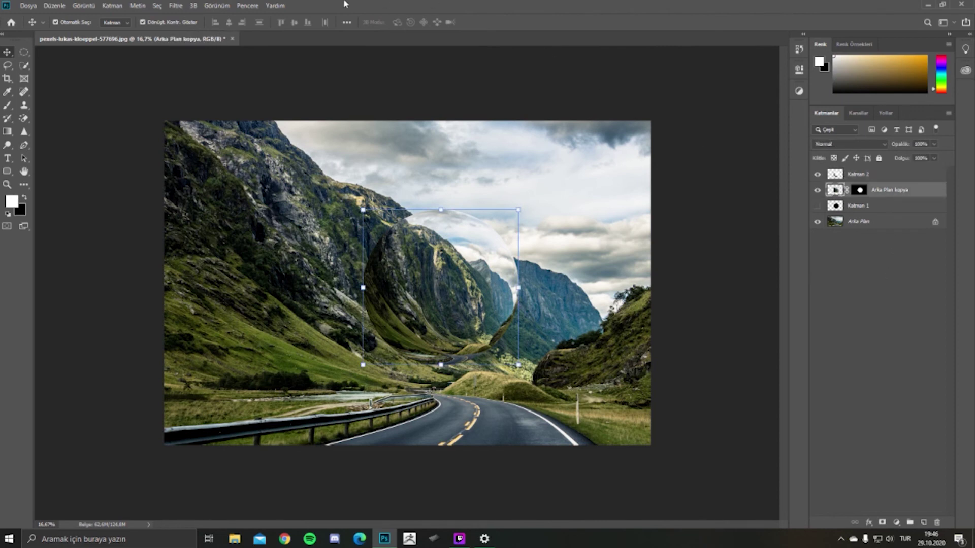
{"action": "left_click", "coordinate": [177, 5]}
{"action": "mouse_move", "coordinate": [192, 121]}
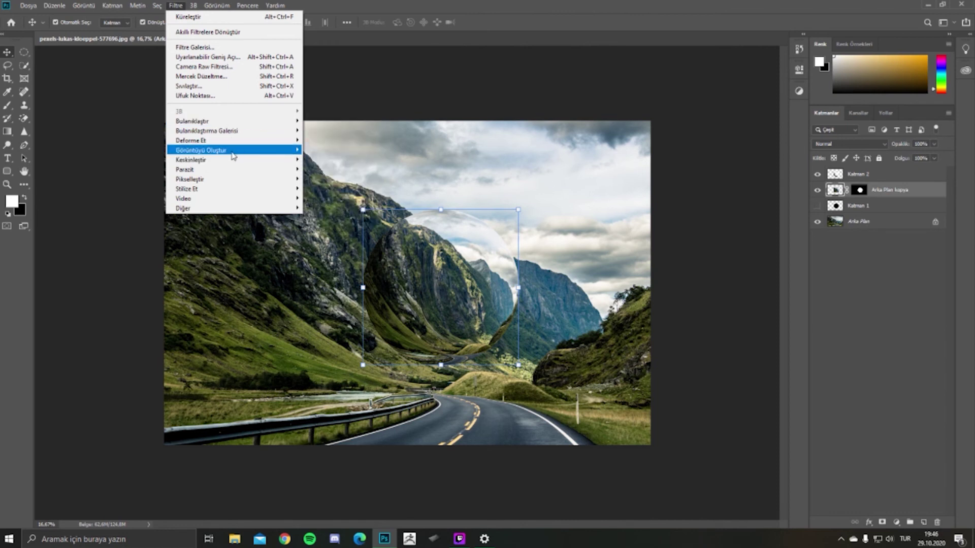
Step: Try the Burgu (Twirl) filter on Arka Plan kopya with an adjusted angle
{"action": "left_click", "coordinate": [316, 144]}
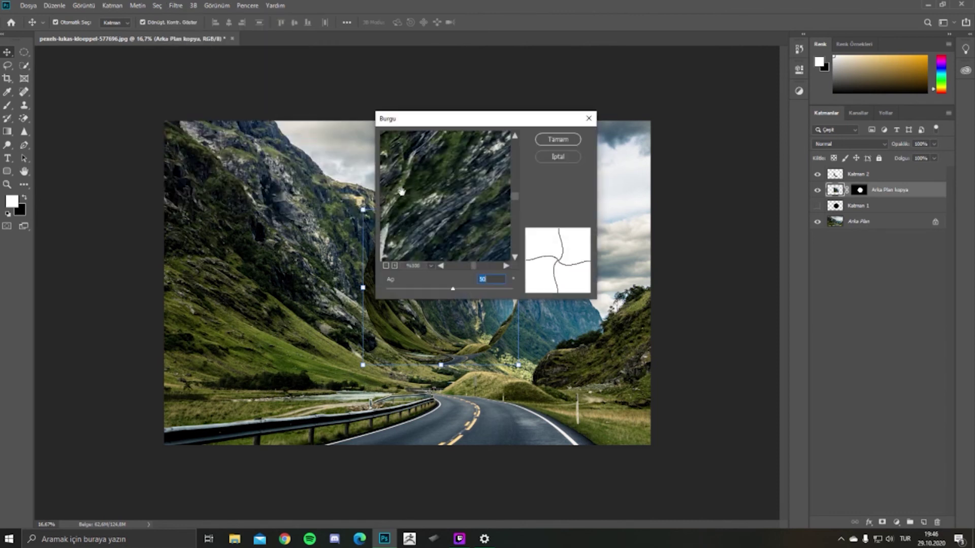
{"action": "left_click", "coordinate": [386, 266]}
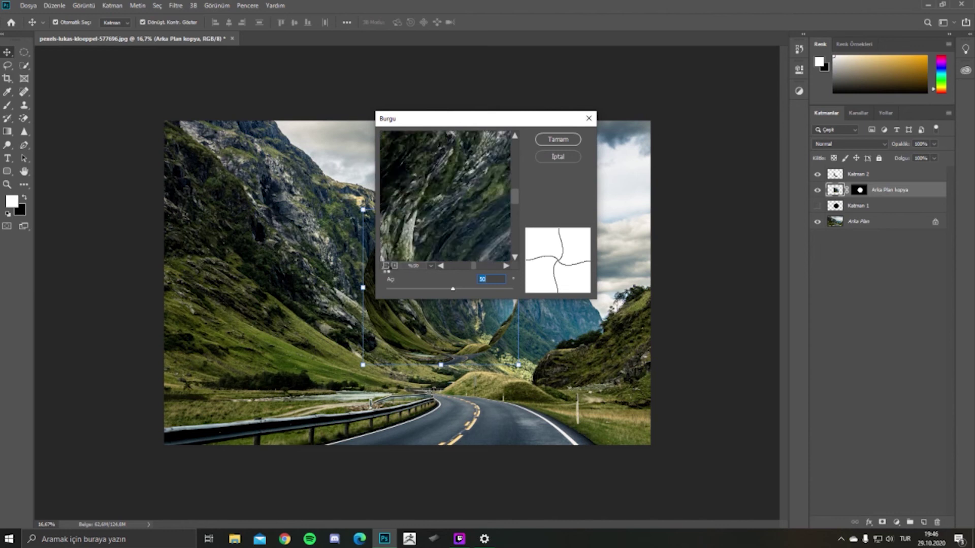
{"action": "left_click", "coordinate": [395, 266]}
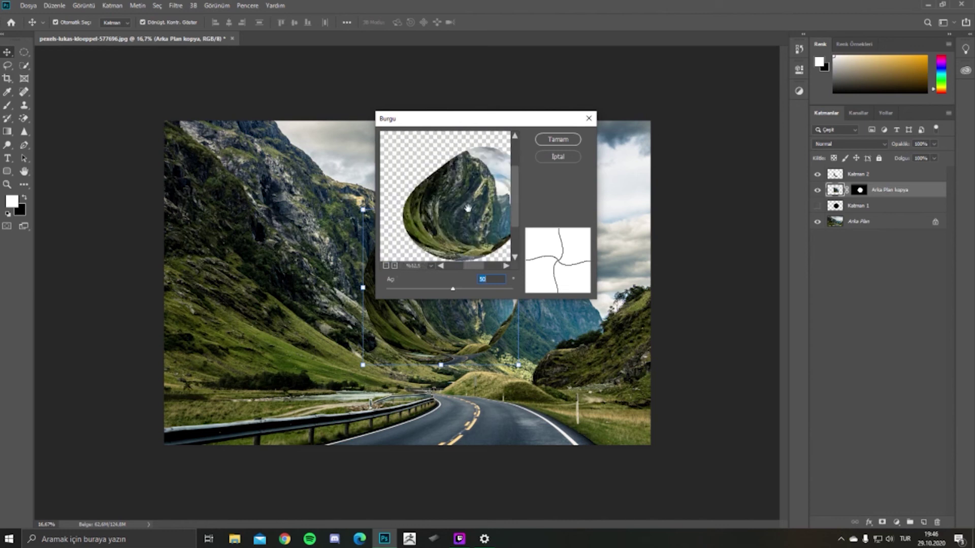
{"action": "left_click_drag", "start_coordinate": [470, 267], "coordinate": [452, 289]}
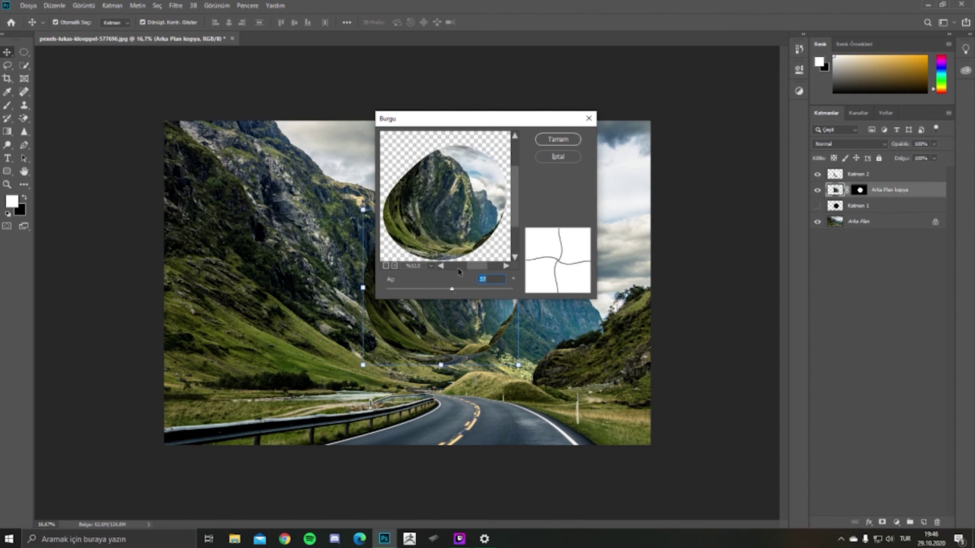
{"action": "key", "text": "Return"}
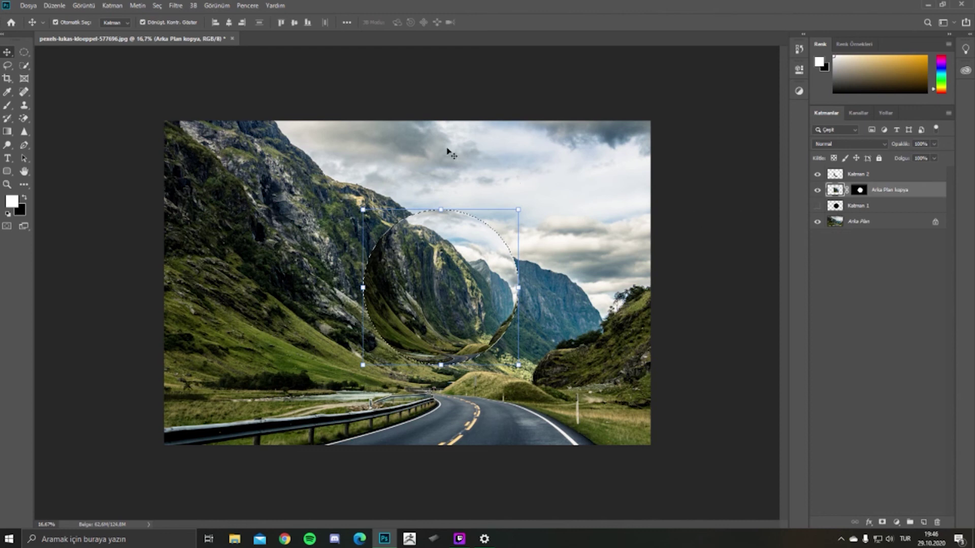
Step: Reapply Burgu twirl with a weaker angle of 20 to the circular mountain area
{"action": "left_click", "coordinate": [175, 6]}
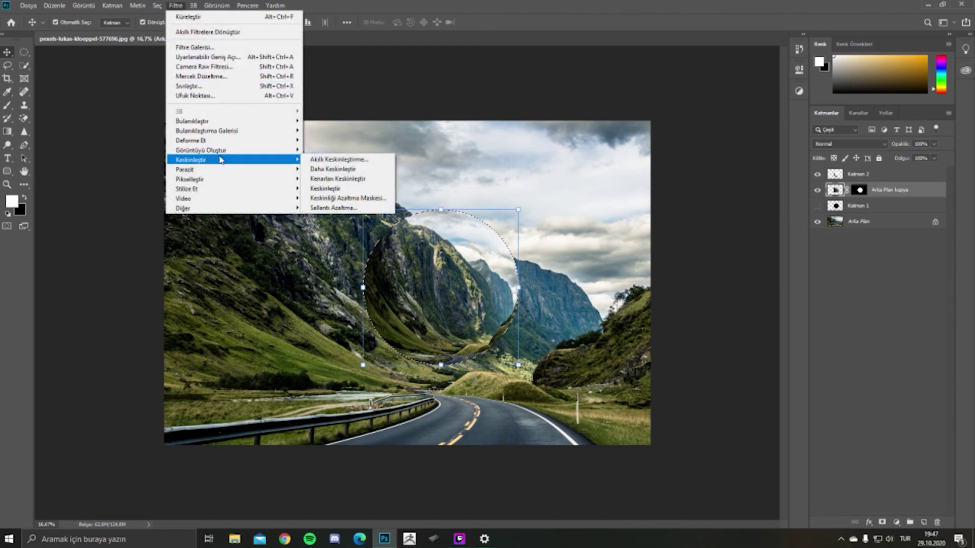
{"action": "mouse_move", "coordinate": [191, 140]}
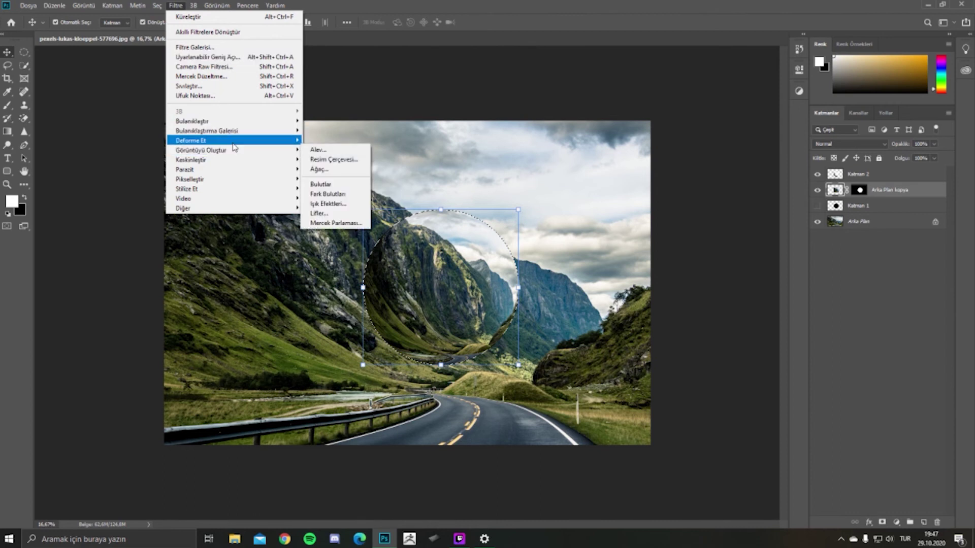
{"action": "left_click", "coordinate": [318, 148]}
{"action": "left_click", "coordinate": [385, 265]}
{"action": "left_click", "coordinate": [394, 265]}
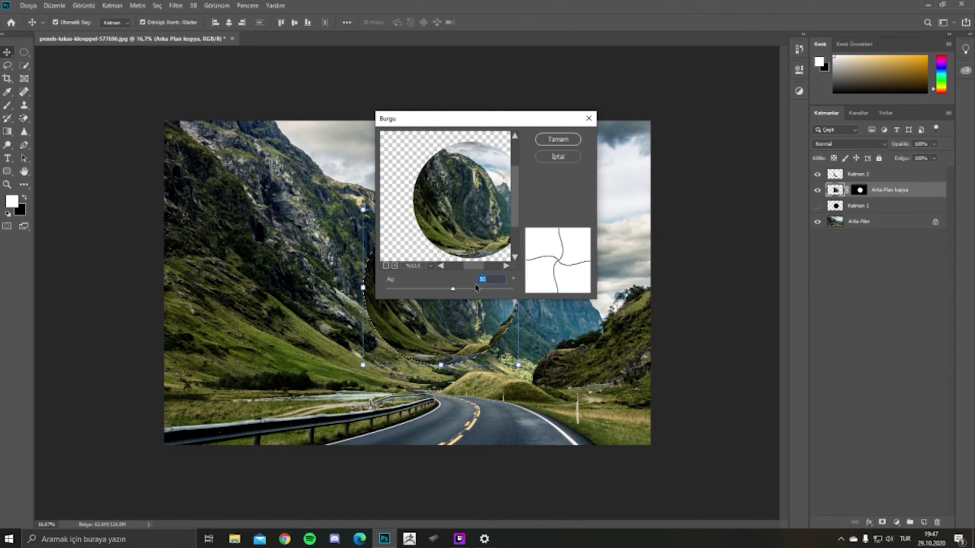
{"action": "left_click_drag", "start_coordinate": [453, 289], "coordinate": [452, 286]}
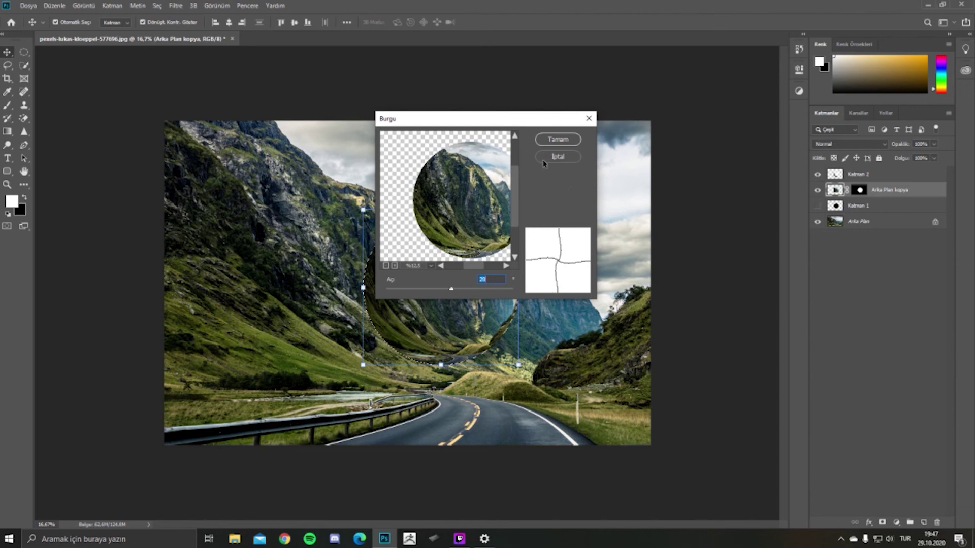
{"action": "left_click", "coordinate": [544, 140]}
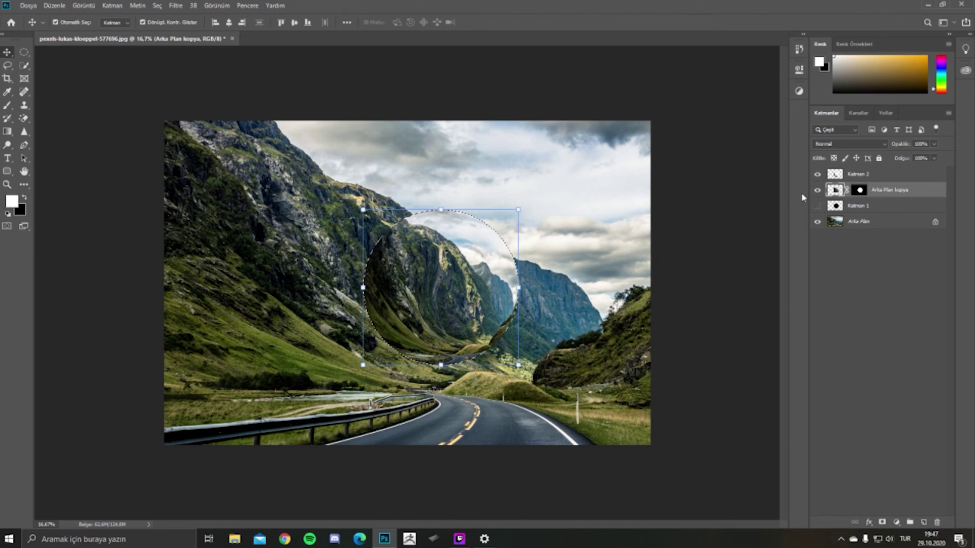
Step: Deselect, add new layer Katman 3, and load the sphere outline as a selection for brushing
{"action": "key", "text": "ctrl+d"}
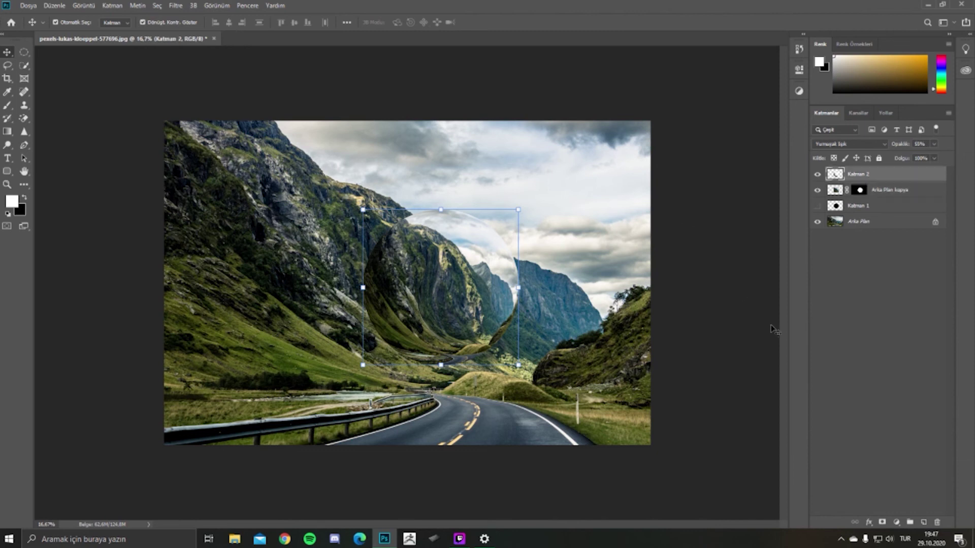
{"action": "left_click", "coordinate": [923, 522]}
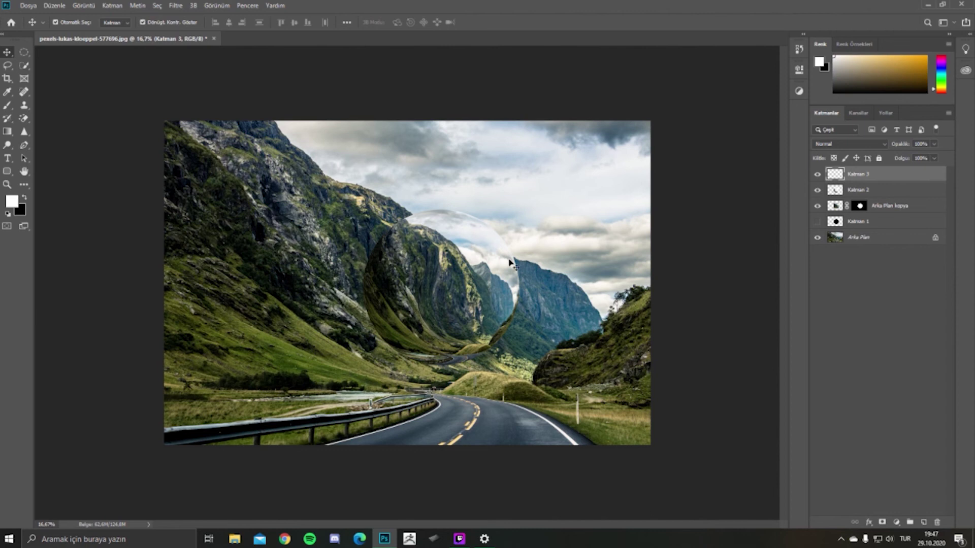
{"action": "key", "text": "b"}
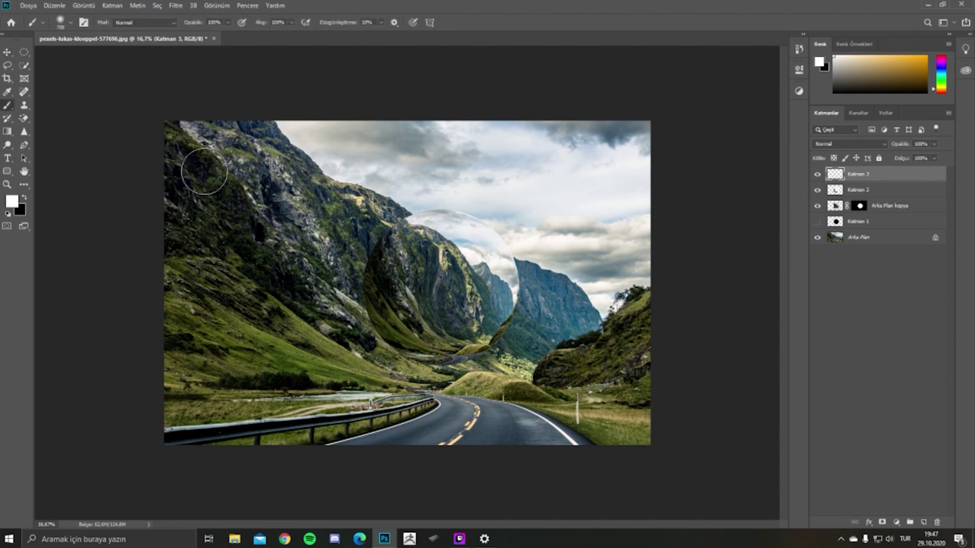
{"action": "left_click", "coordinate": [835, 221], "text": "ctrl"}
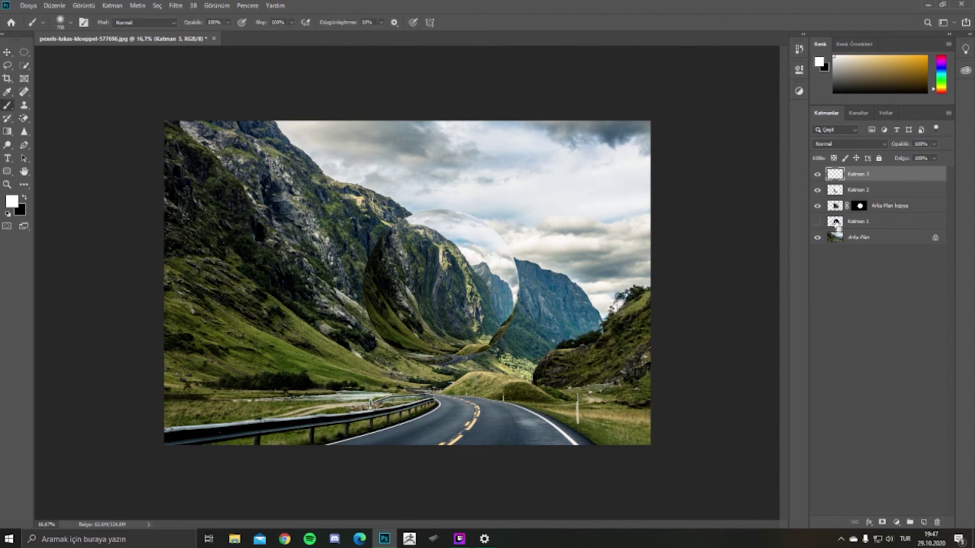
Step: Paint soft white haze over the sphere's upper right with a 401 px brush
{"action": "right_click", "coordinate": [459, 236]}
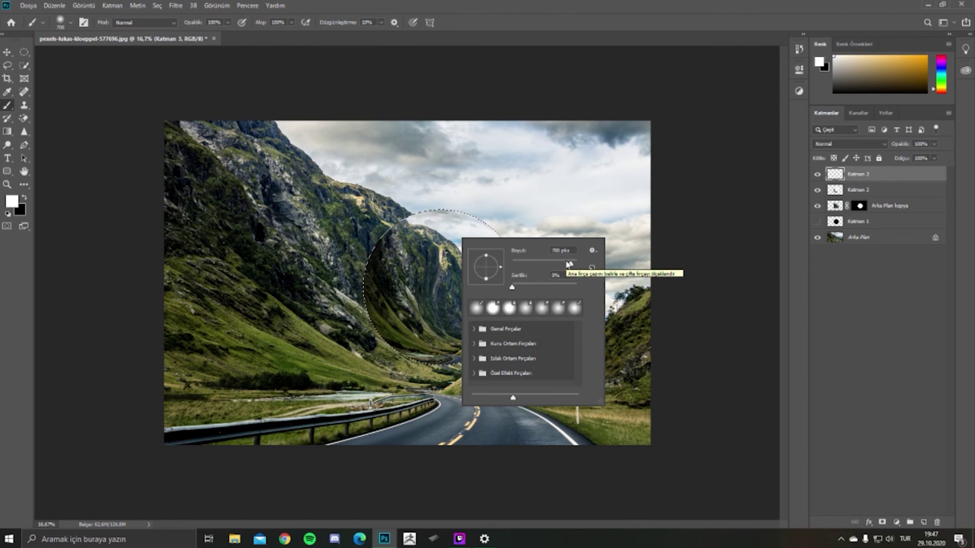
{"action": "left_click", "coordinate": [567, 262]}
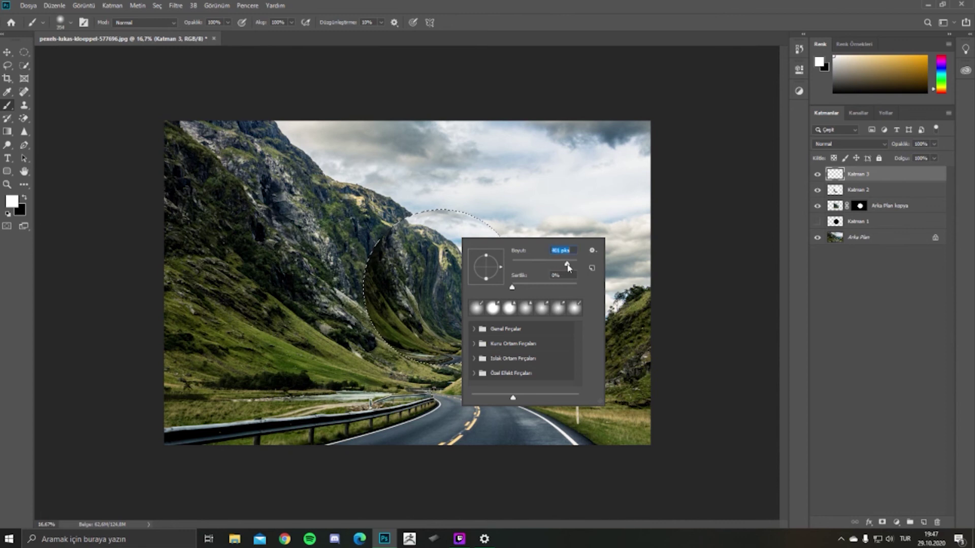
{"action": "left_click", "coordinate": [437, 236]}
{"action": "mouse_move", "coordinate": [431, 231]}
{"action": "left_mouse_down"}
{"action": "mouse_move", "coordinate": [479, 260]}
{"action": "mouse_move", "coordinate": [505, 292]}
{"action": "left_mouse_up"}
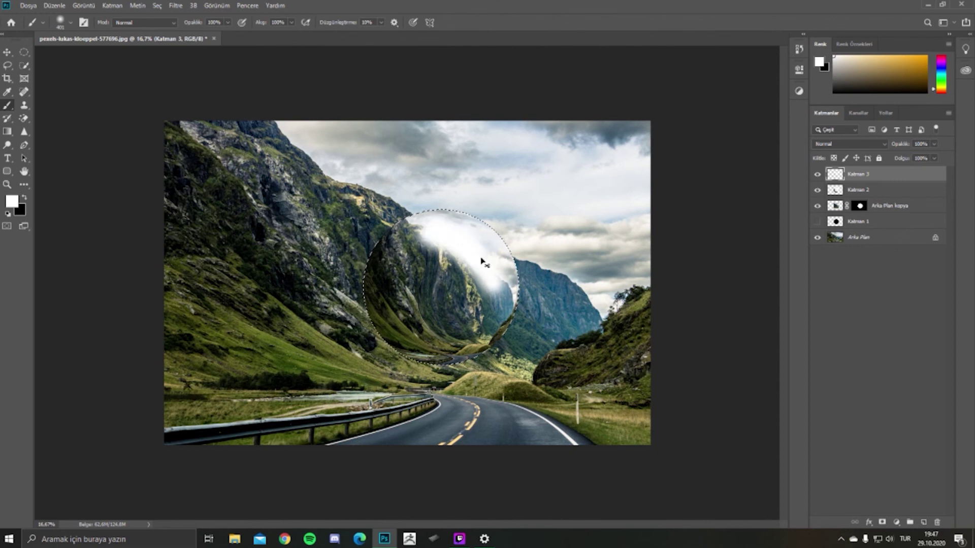
{"action": "left_click_drag", "start_coordinate": [479, 266], "coordinate": [500, 292]}
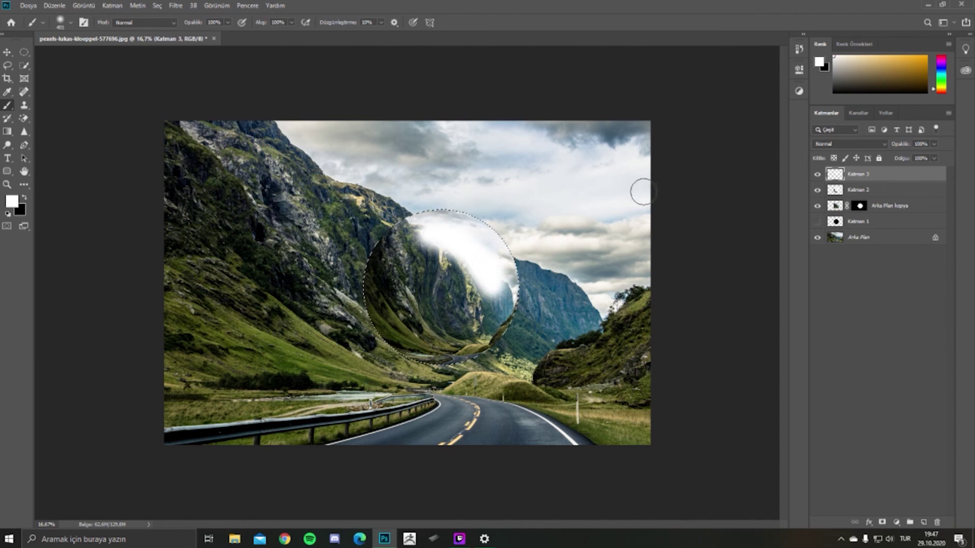
Step: Set Katman 3 to Kaplama (Overlay) blending at 54% opacity and deselect the sphere
{"action": "left_click", "coordinate": [879, 146]}
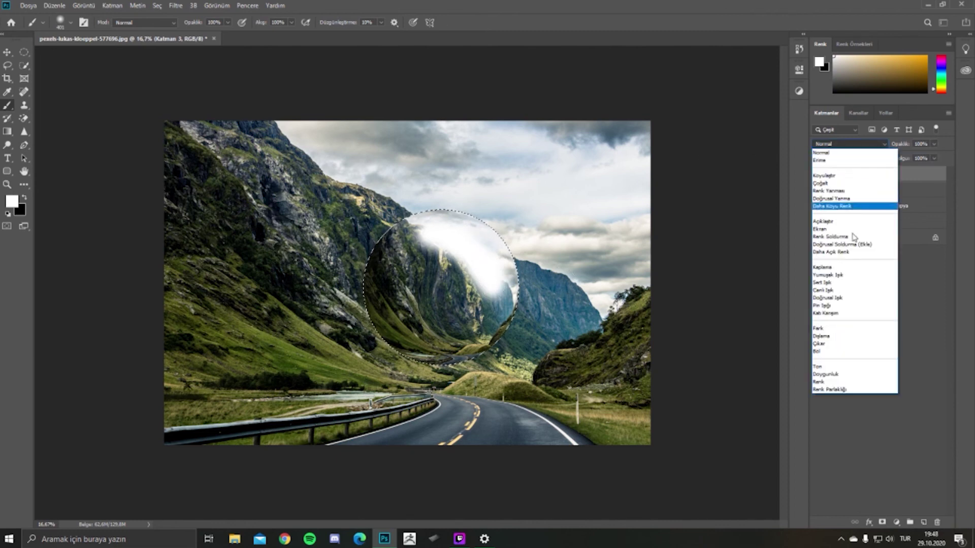
{"action": "left_click", "coordinate": [842, 267]}
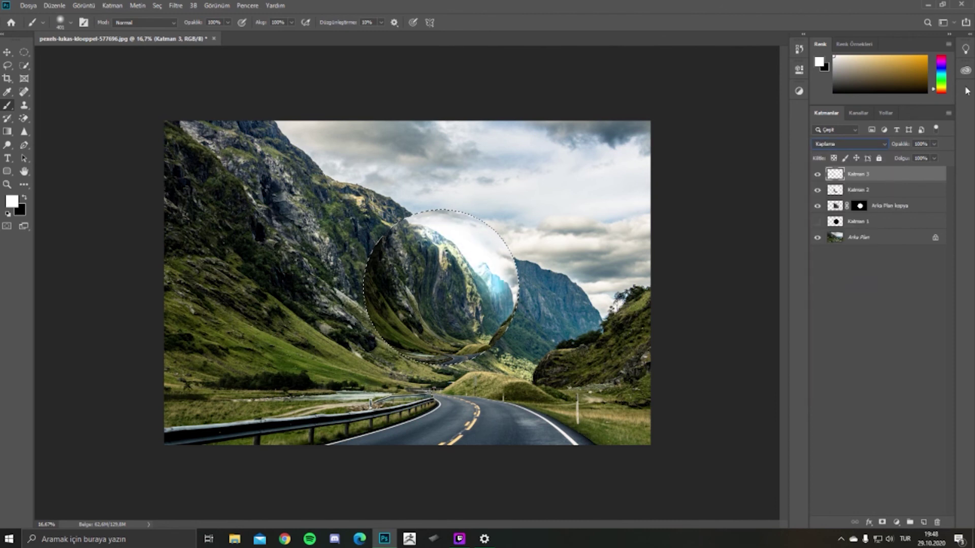
{"action": "left_click", "coordinate": [933, 144]}
{"action": "left_click_drag", "start_coordinate": [937, 156], "coordinate": [913, 157]}
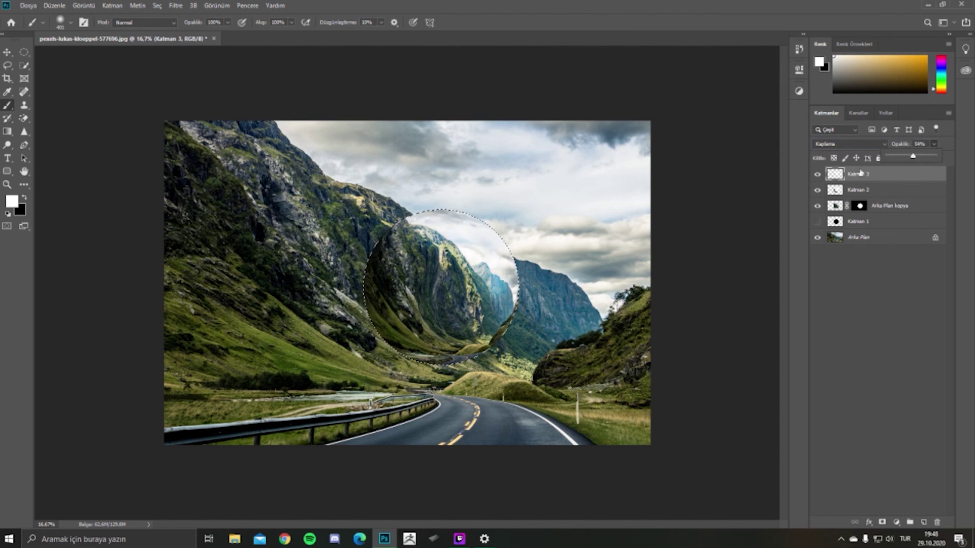
{"action": "key", "text": "ctrl+d"}
{"action": "left_click", "coordinate": [818, 174]}
Step: Load the sphere selection and open the Layer Style dialog for Arka Plan kopya
{"action": "left_click", "coordinate": [835, 207]}
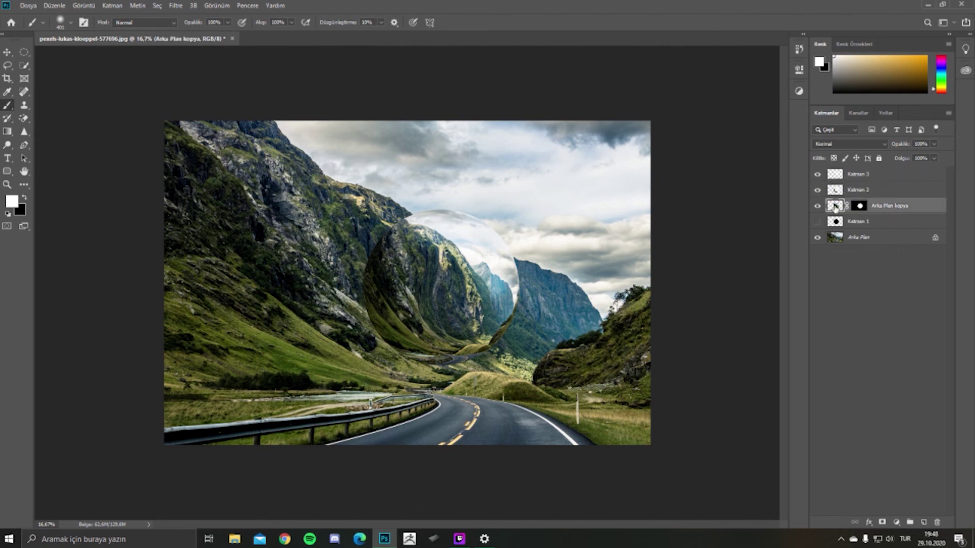
{"action": "left_click", "coordinate": [836, 207], "text": "ctrl"}
{"action": "double_click", "coordinate": [836, 207]}
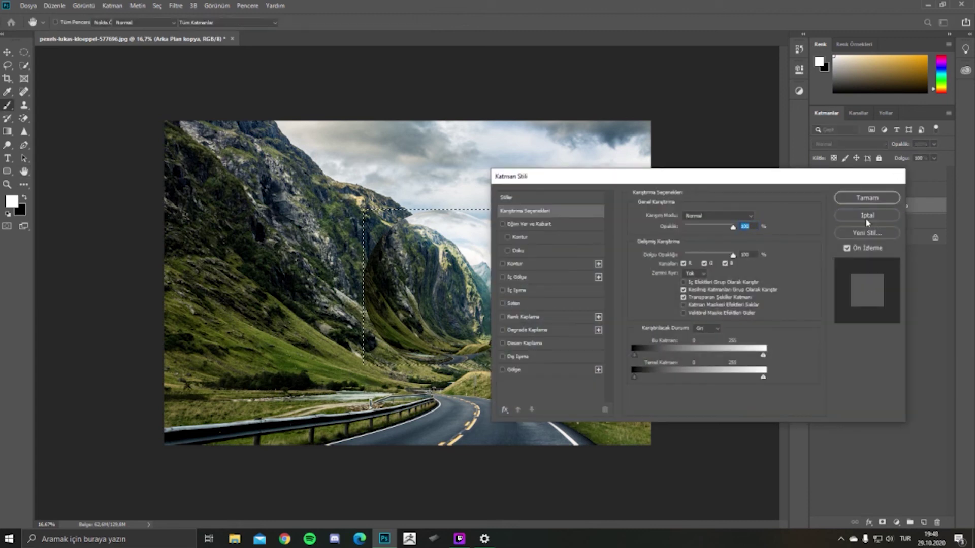
{"action": "left_click", "coordinate": [865, 217]}
{"action": "key", "text": "ctrl+d"}
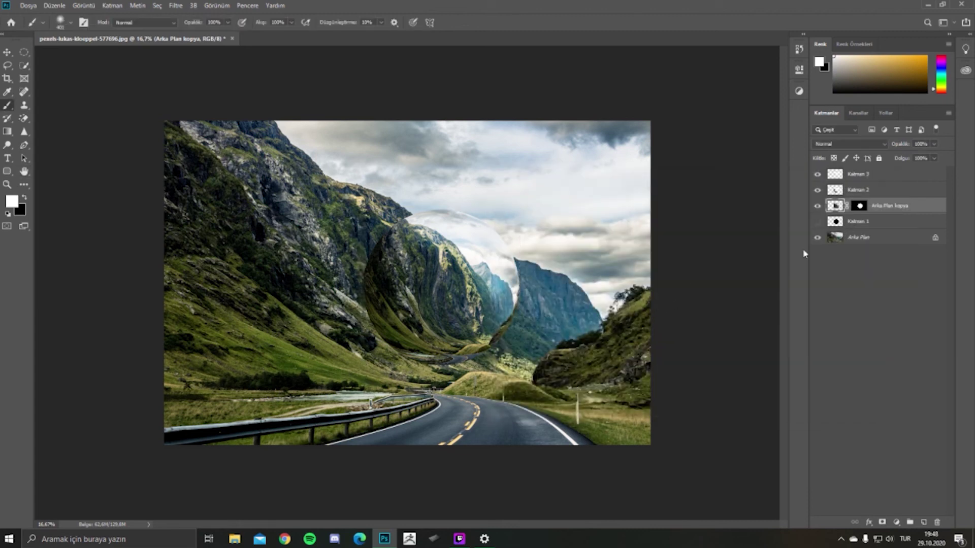
{"action": "left_click", "coordinate": [836, 207], "text": "ctrl"}
{"action": "double_click", "coordinate": [863, 227]}
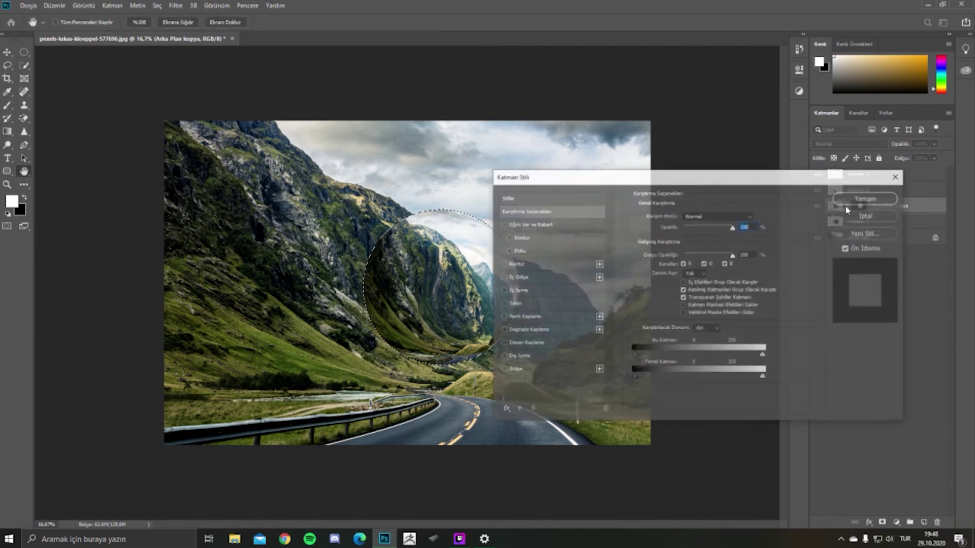
Step: Enable an edge-sourced İç Işıma inner glow, Kaplama at 46% opacity, 186 px, with low choke
{"action": "left_click", "coordinate": [502, 290]}
{"action": "mouse_move", "coordinate": [676, 182]}
{"action": "left_mouse_down"}
{"action": "mouse_move", "coordinate": [752, 197]}
{"action": "mouse_move", "coordinate": [743, 192]}
{"action": "left_mouse_up"}
{"action": "left_click", "coordinate": [629, 300]}
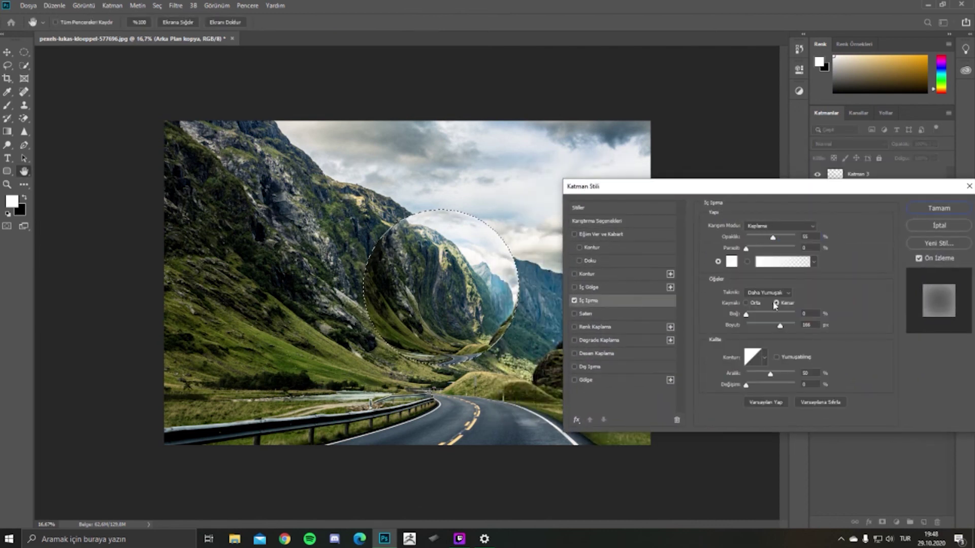
{"action": "left_click_drag", "start_coordinate": [775, 240], "coordinate": [768, 237]}
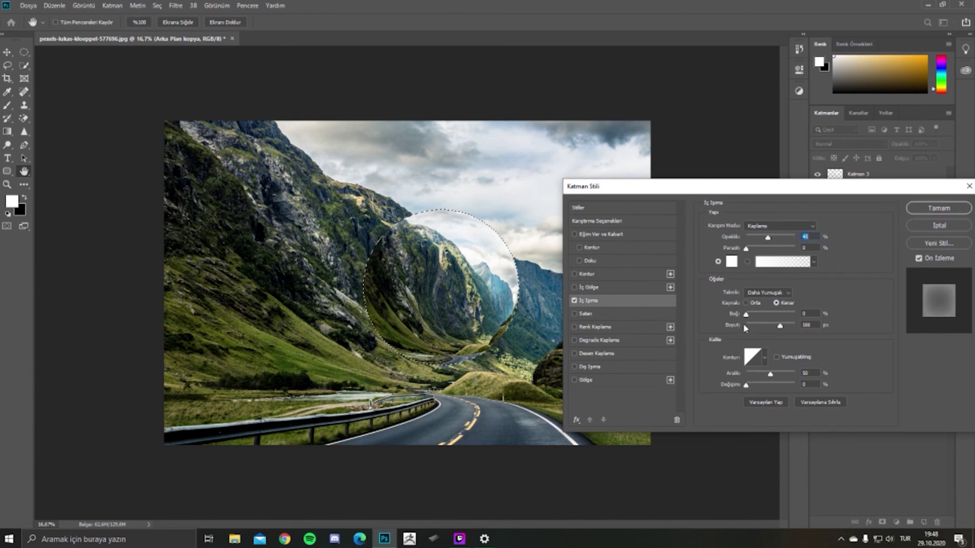
{"action": "left_click_drag", "start_coordinate": [745, 316], "coordinate": [768, 322]}
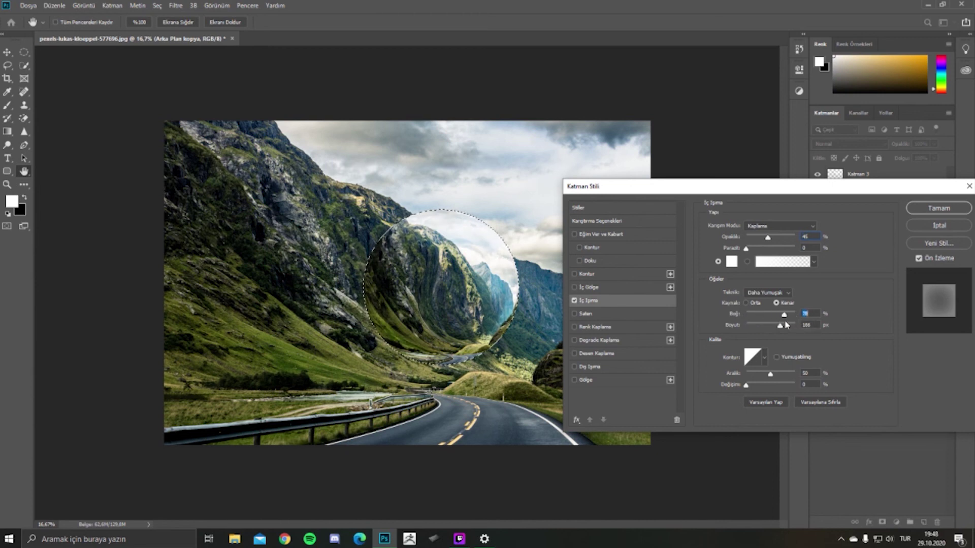
{"action": "mouse_move", "coordinate": [768, 323]}
{"action": "left_mouse_down"}
{"action": "mouse_move", "coordinate": [835, 332]}
{"action": "mouse_move", "coordinate": [736, 325]}
{"action": "left_mouse_up"}
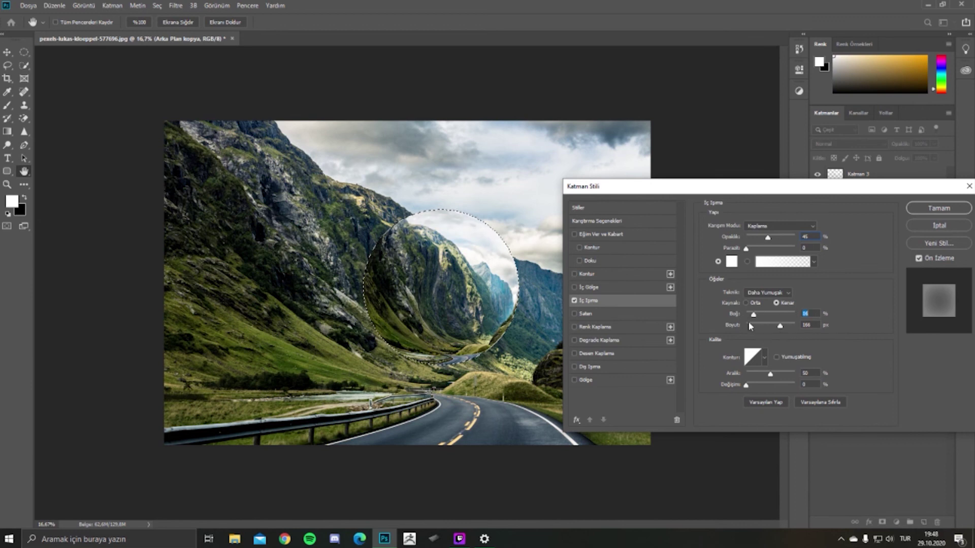
{"action": "mouse_move", "coordinate": [767, 318]}
{"action": "left_mouse_down"}
{"action": "mouse_move", "coordinate": [824, 329]}
{"action": "mouse_move", "coordinate": [781, 328]}
{"action": "left_mouse_up"}
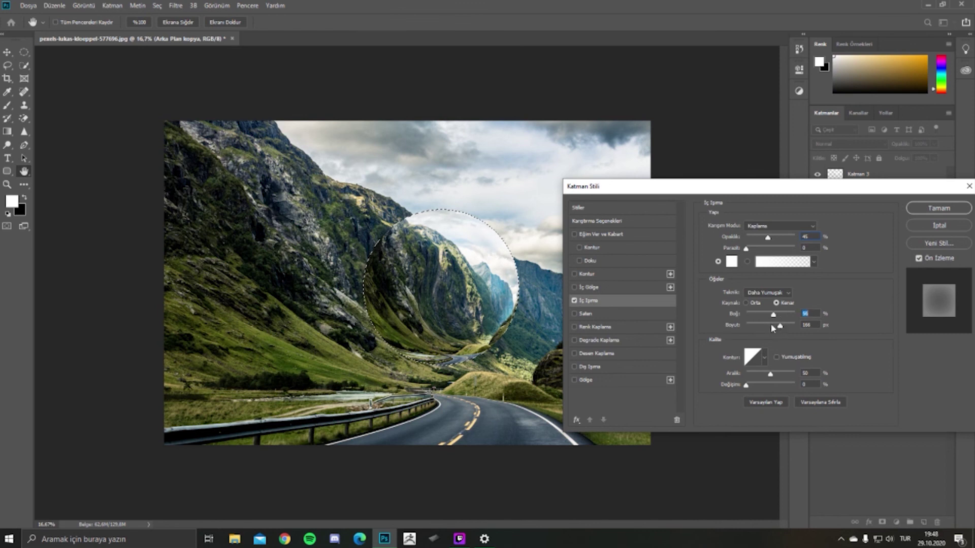
{"action": "left_click_drag", "start_coordinate": [780, 327], "coordinate": [754, 327]}
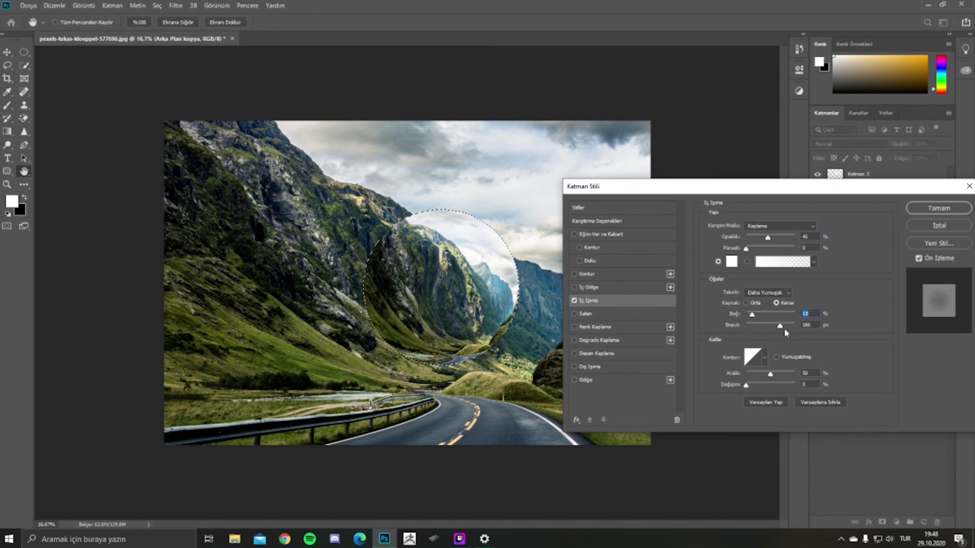
Step: Confirm the inner glow on Arka Plan kopya and deselect with Ctrl+D
{"action": "left_click", "coordinate": [917, 208]}
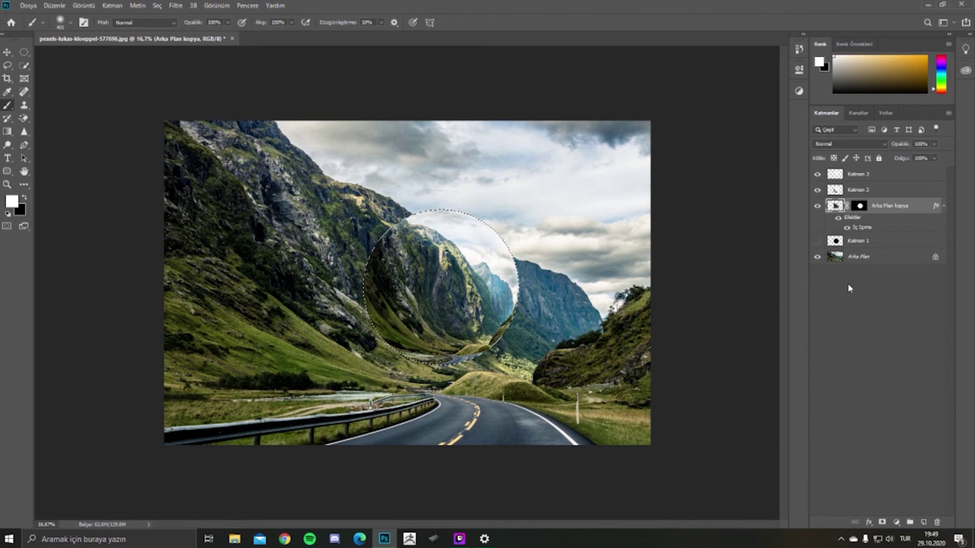
{"action": "key", "text": "ctrl+d"}
Step: On a new top layer Katman 4, dab a 600 px soft black spot right of the sphere
{"action": "left_click", "coordinate": [904, 175]}
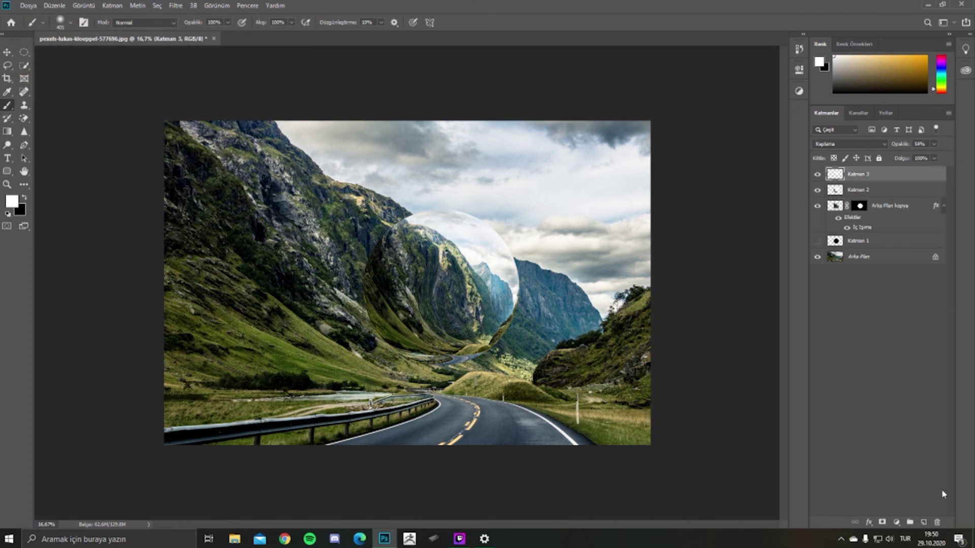
{"action": "left_click", "coordinate": [923, 523]}
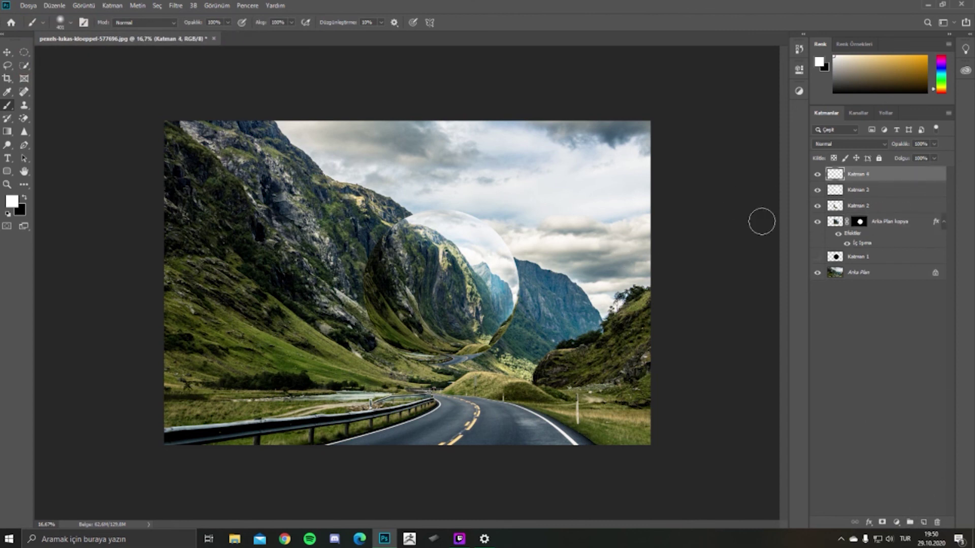
{"action": "key", "text": "x"}
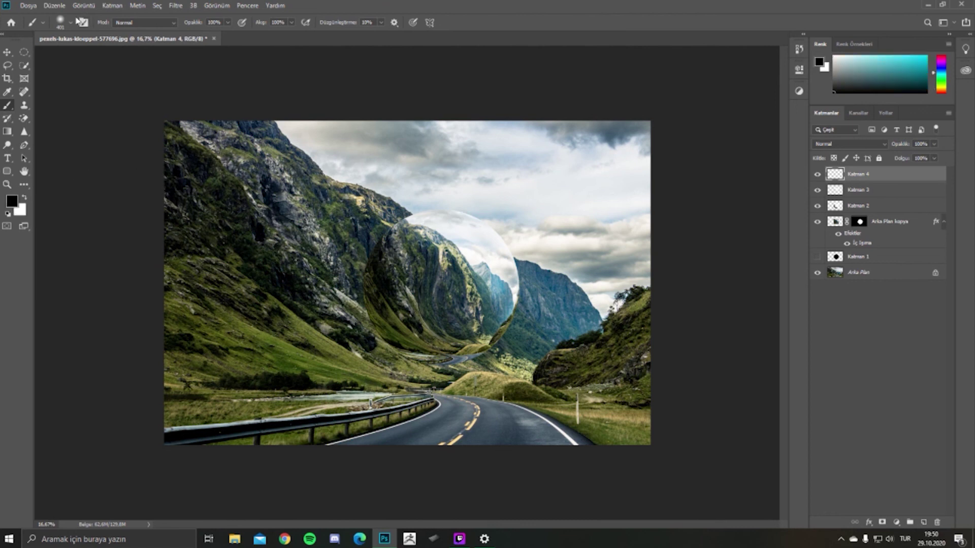
{"action": "left_click", "coordinate": [71, 22]}
{"action": "left_click_drag", "start_coordinate": [104, 54], "coordinate": [113, 57]}
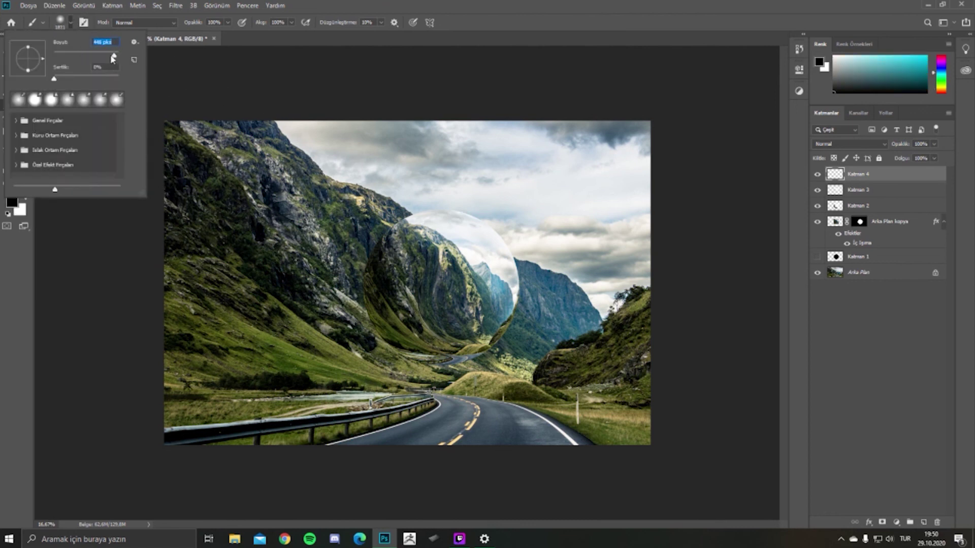
{"action": "type", "text": "600"}
{"action": "key", "text": "Return"}
{"action": "left_click", "coordinate": [578, 318]}
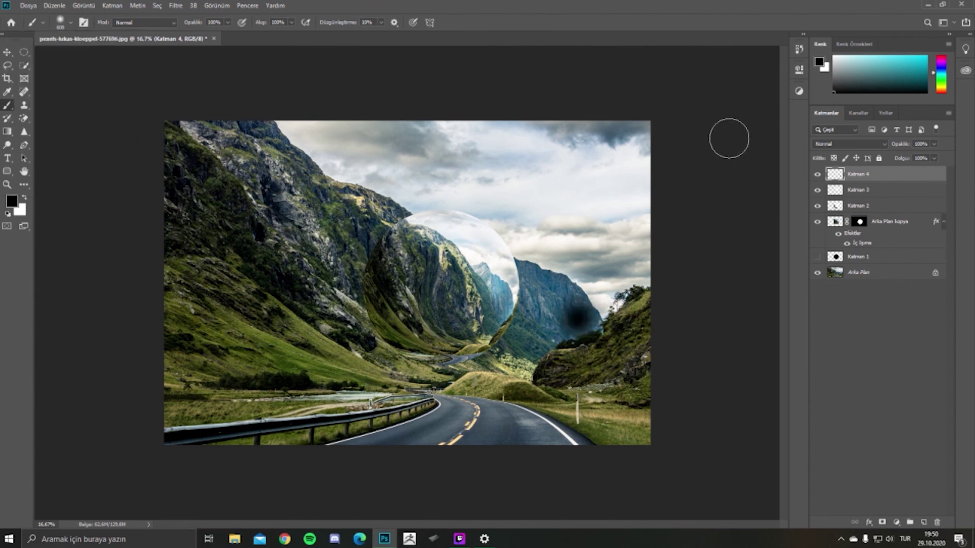
{"action": "key", "text": "v"}
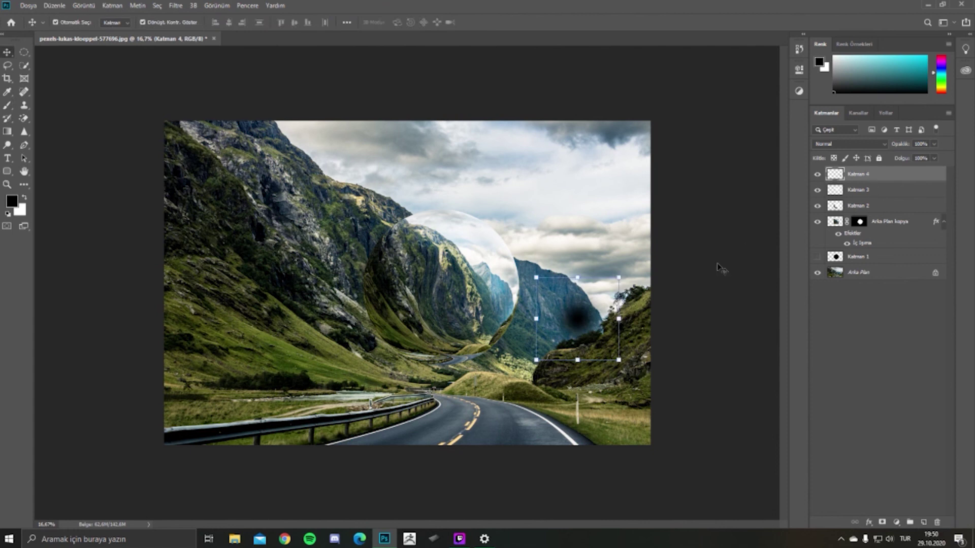
Step: Move the dark dab onto the road and transform it into a wide, flat shadow
{"action": "left_click_drag", "start_coordinate": [579, 317], "coordinate": [477, 398]}
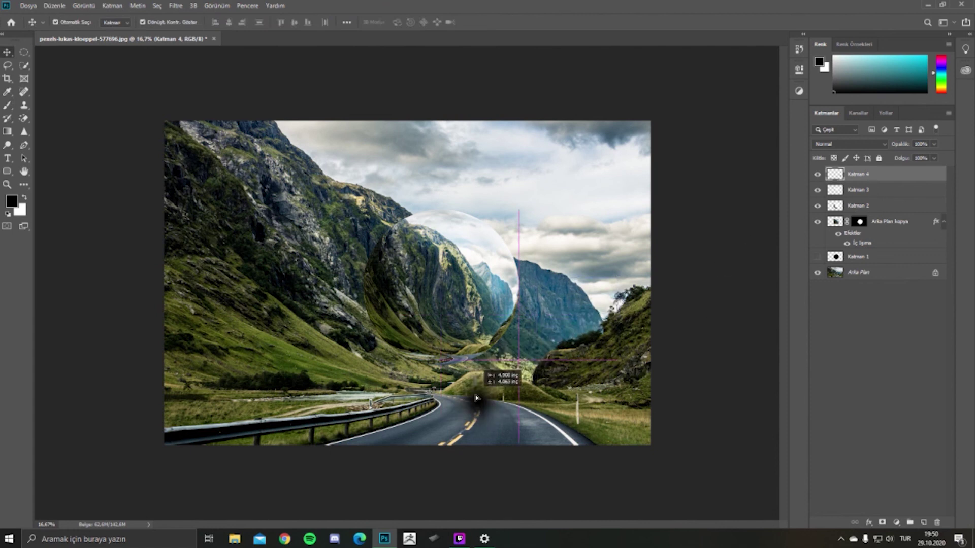
{"action": "key", "text": "ctrl+t"}
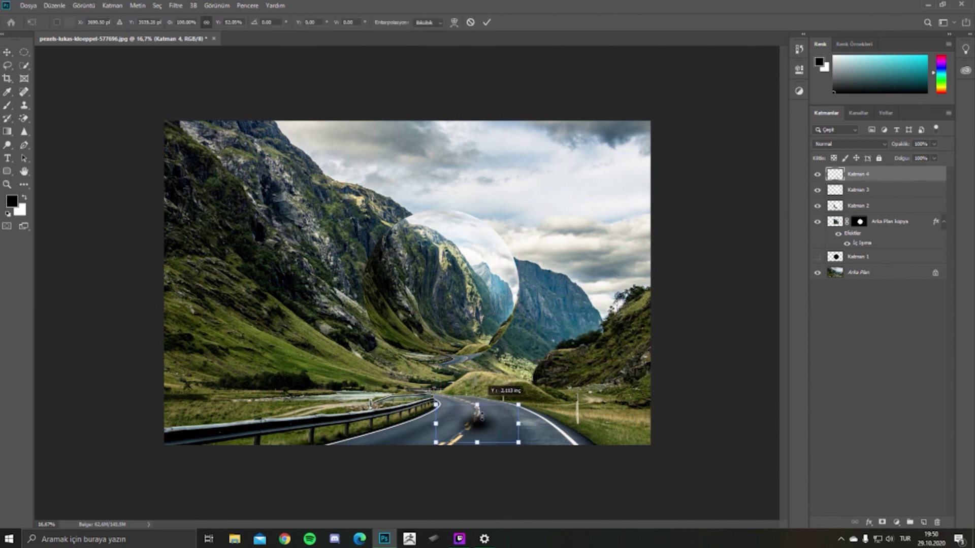
{"action": "mouse_move", "coordinate": [477, 405]}
{"action": "left_mouse_down"}
{"action": "mouse_move", "coordinate": [477, 422]}
{"action": "mouse_move", "coordinate": [552, 410]}
{"action": "left_mouse_up"}
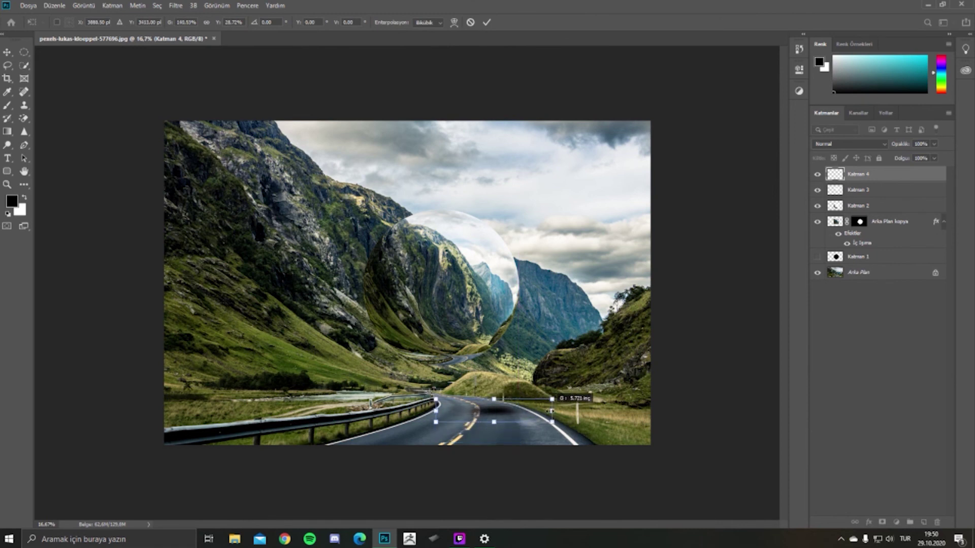
{"action": "left_click_drag", "start_coordinate": [435, 411], "coordinate": [407, 411]}
{"action": "left_click_drag", "start_coordinate": [479, 399], "coordinate": [469, 410]}
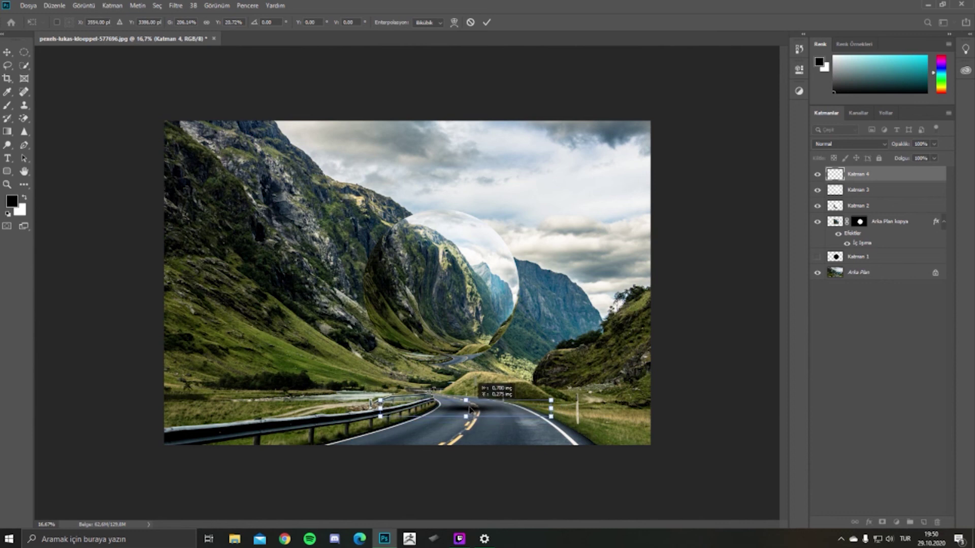
{"action": "left_click_drag", "start_coordinate": [551, 414], "coordinate": [540, 414]}
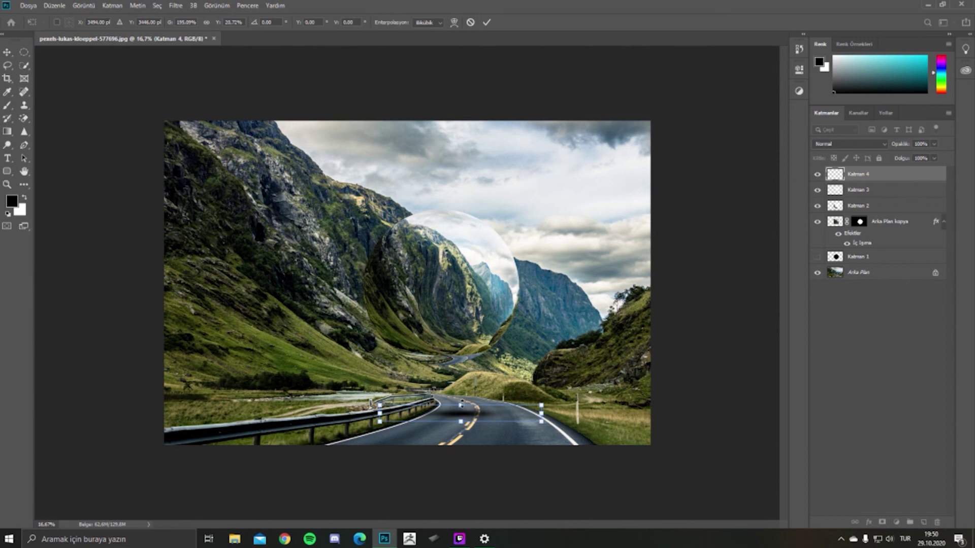
{"action": "left_click_drag", "start_coordinate": [460, 407], "coordinate": [461, 408]}
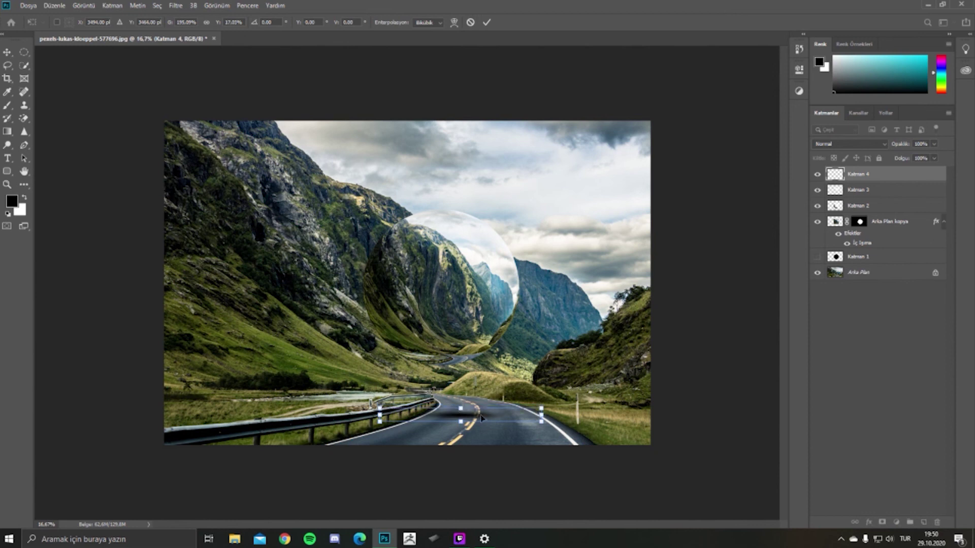
{"action": "key", "text": "Return"}
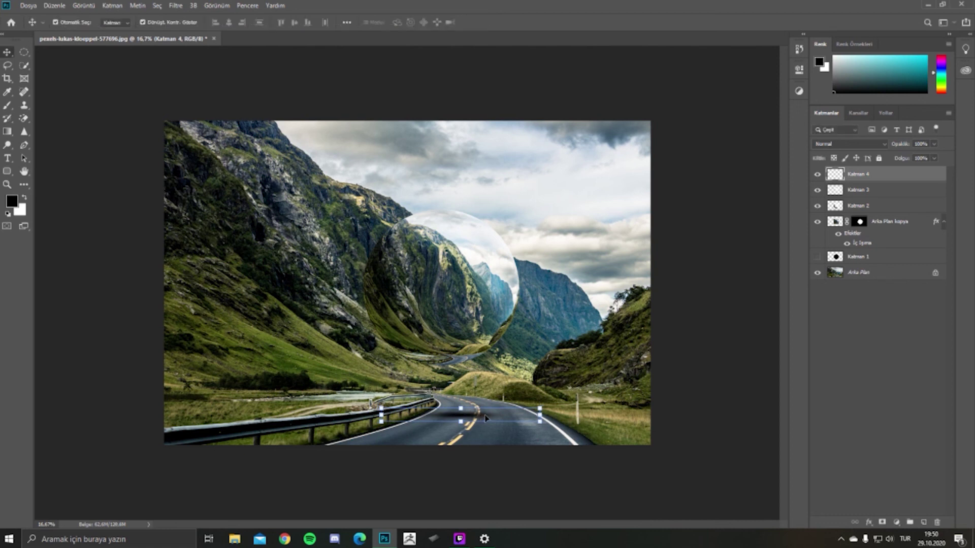
Step: Lower Katman 4's shadow opacity to 71%
{"action": "left_click", "coordinate": [933, 144]}
{"action": "left_click_drag", "start_coordinate": [921, 153], "coordinate": [922, 159]}
{"action": "left_click", "coordinate": [889, 347]}
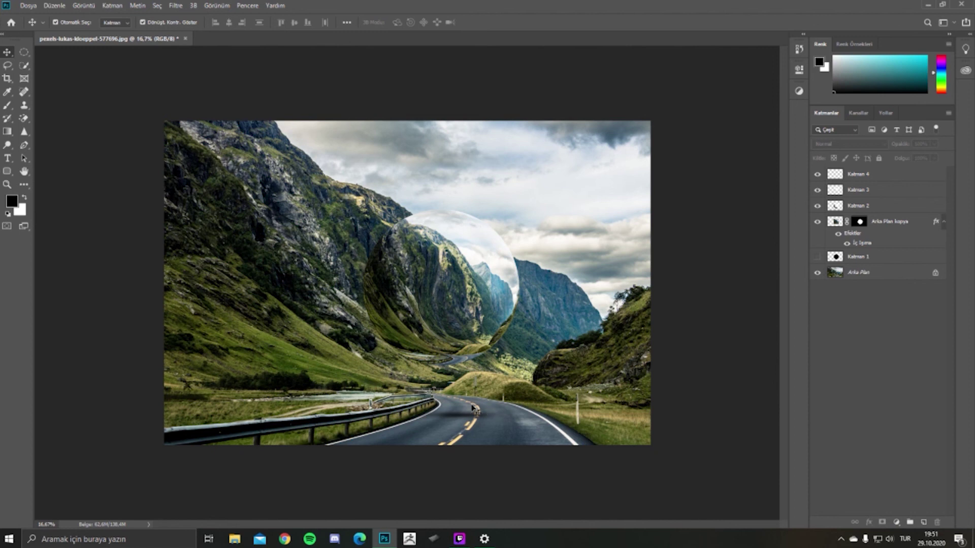
Step: Drag the Katman 4 shadow left, back right, then slightly lower on the road
{"action": "mouse_move", "coordinate": [470, 421]}
{"action": "left_mouse_down"}
{"action": "mouse_move", "coordinate": [478, 425]}
{"action": "mouse_move", "coordinate": [466, 408]}
{"action": "left_mouse_up"}
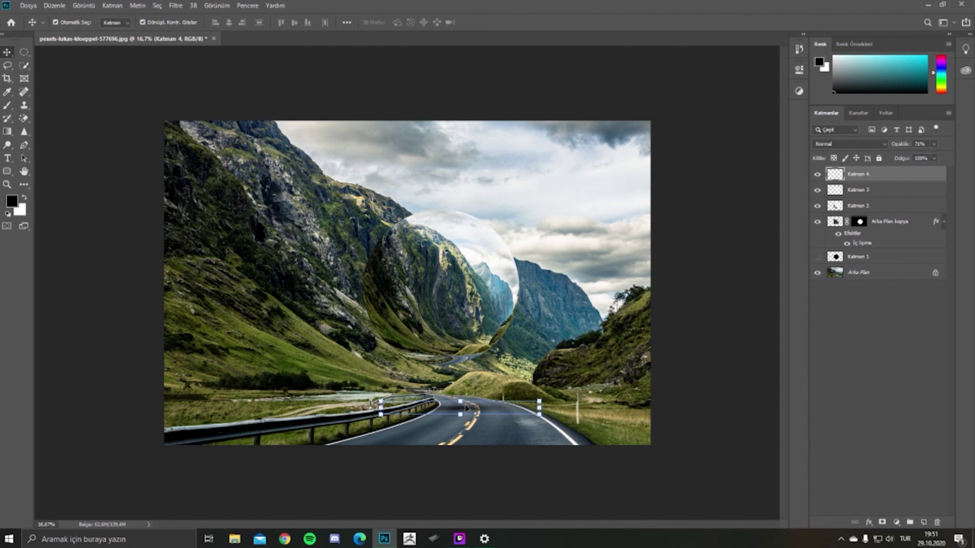
{"action": "mouse_move", "coordinate": [459, 406]}
{"action": "left_mouse_down"}
{"action": "mouse_move", "coordinate": [439, 393]}
{"action": "mouse_move", "coordinate": [380, 397]}
{"action": "left_mouse_up"}
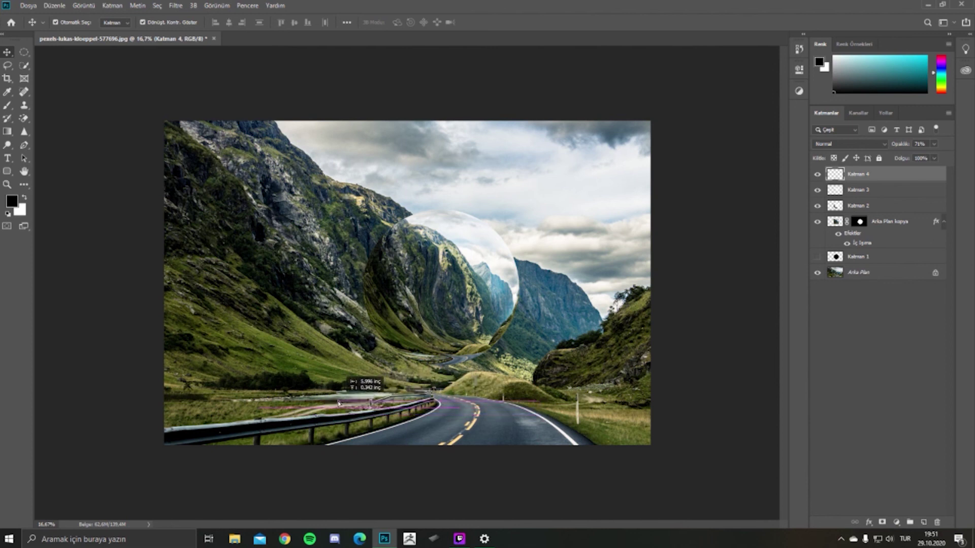
{"action": "left_click_drag", "start_coordinate": [380, 397], "coordinate": [466, 404]}
{"action": "left_click", "coordinate": [529, 436]}
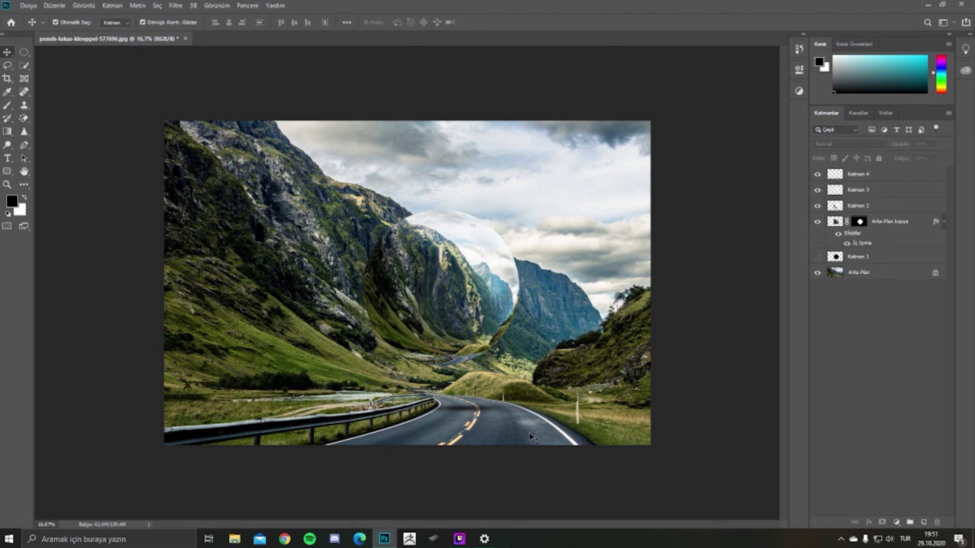
{"action": "left_click", "coordinate": [518, 437]}
{"action": "left_click", "coordinate": [534, 454]}
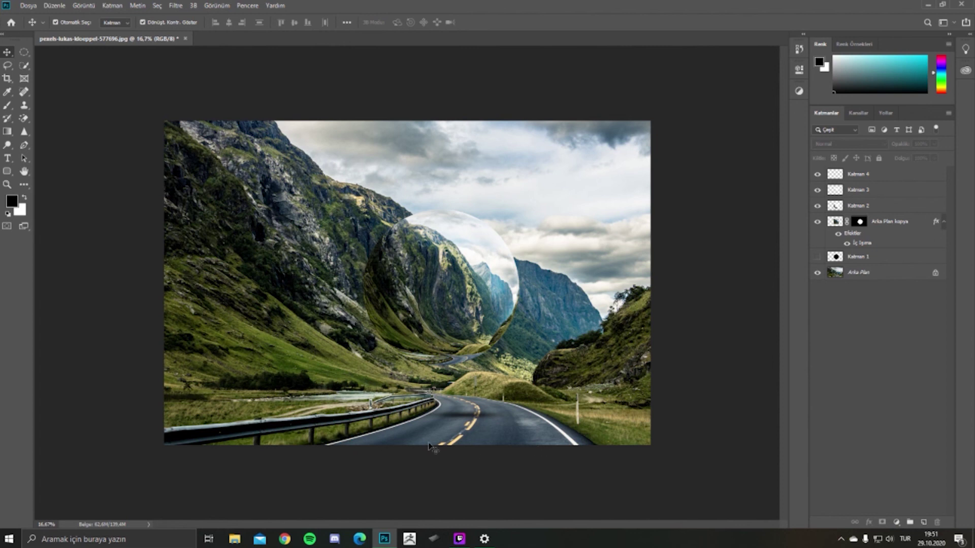
{"action": "mouse_move", "coordinate": [470, 416]}
{"action": "left_mouse_down"}
{"action": "mouse_move", "coordinate": [469, 437]}
{"action": "mouse_move", "coordinate": [484, 433]}
{"action": "left_mouse_up"}
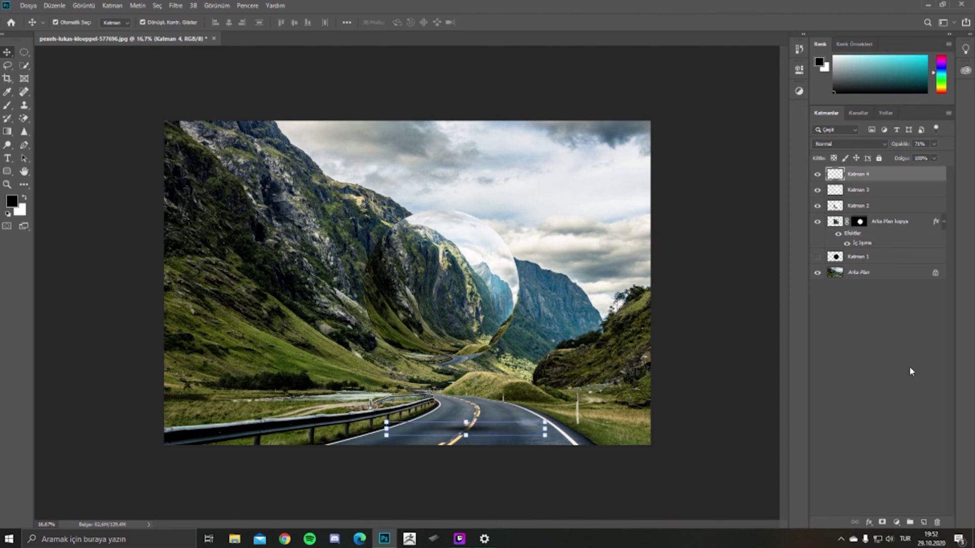
Step: Add a new layer, Katman 5, filled with solid black
{"action": "left_click", "coordinate": [923, 522]}
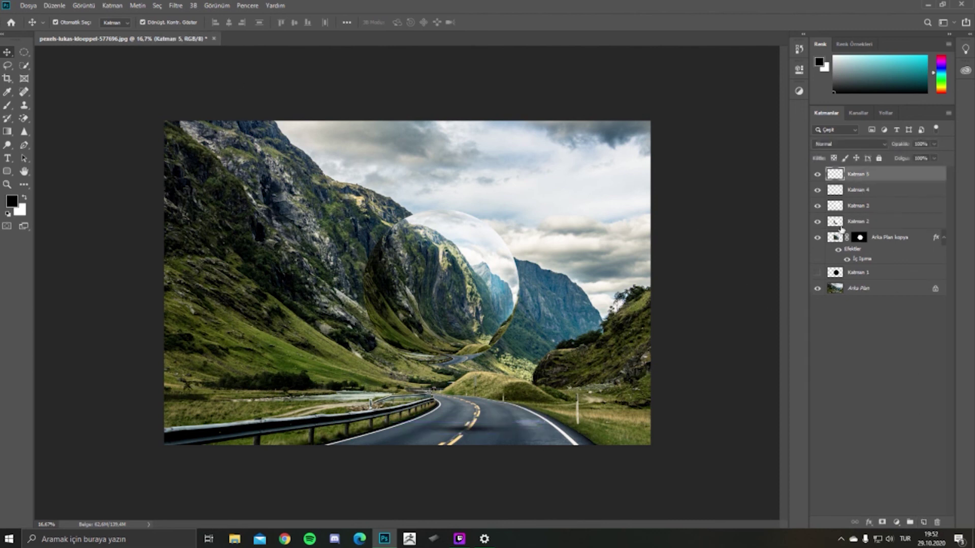
{"action": "key", "text": "shift+F5"}
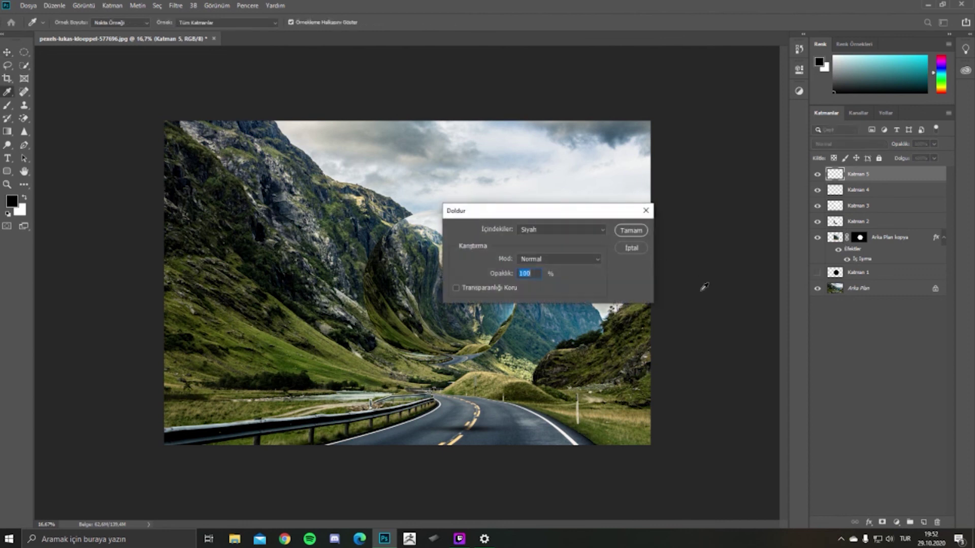
{"action": "key", "text": "Return"}
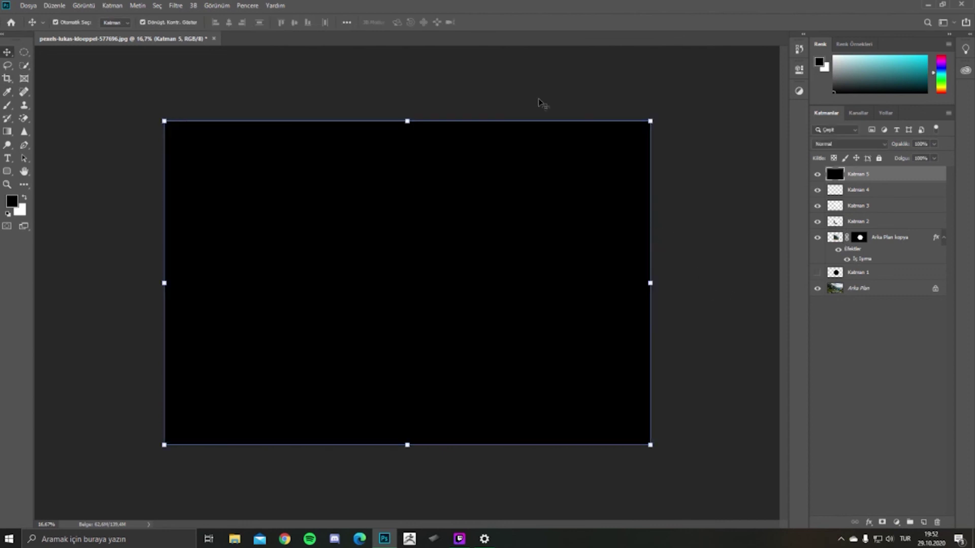
Step: Browse the Filter menu without applying anything, then hide the black Katman 5 layer
{"action": "left_click", "coordinate": [177, 6]}
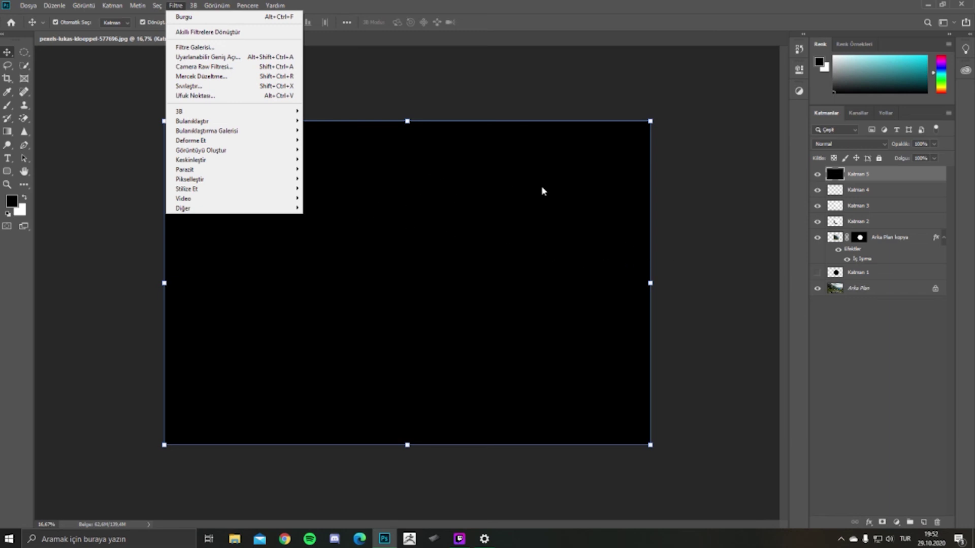
{"action": "left_click", "coordinate": [673, 183]}
{"action": "left_click", "coordinate": [817, 174]}
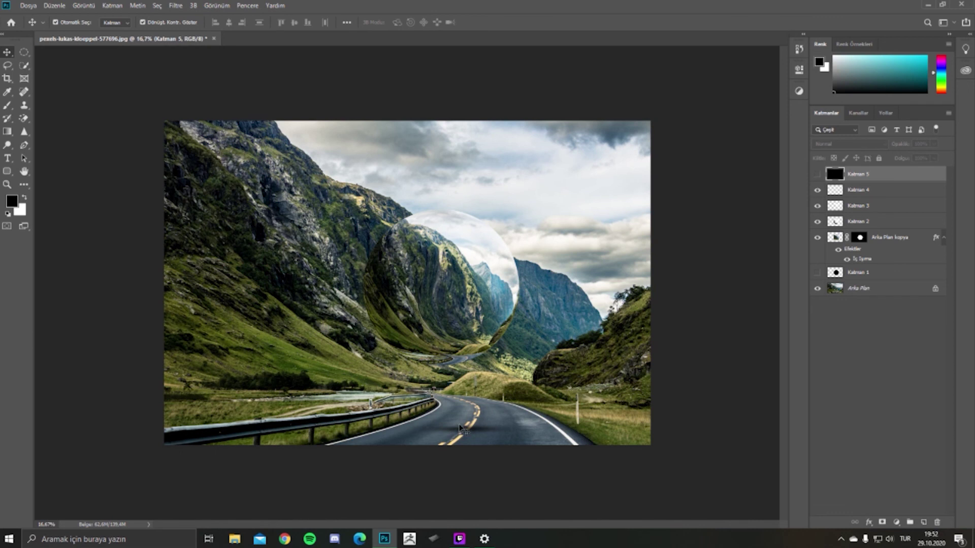
Step: Reposition the Katman 4 shadow, deleting and restoring it, leaving it further right on the road
{"action": "left_click_drag", "start_coordinate": [461, 428], "coordinate": [314, 409]}
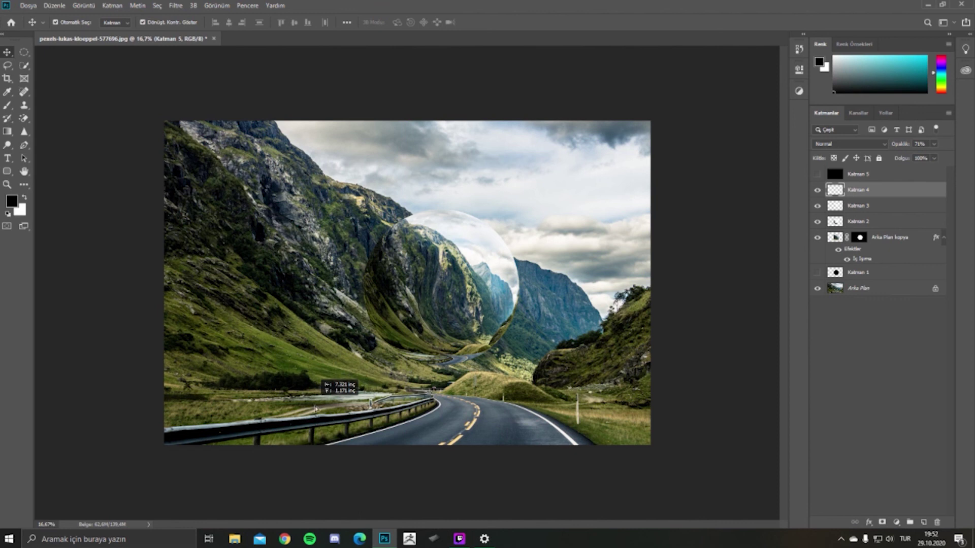
{"action": "left_click", "coordinate": [382, 464]}
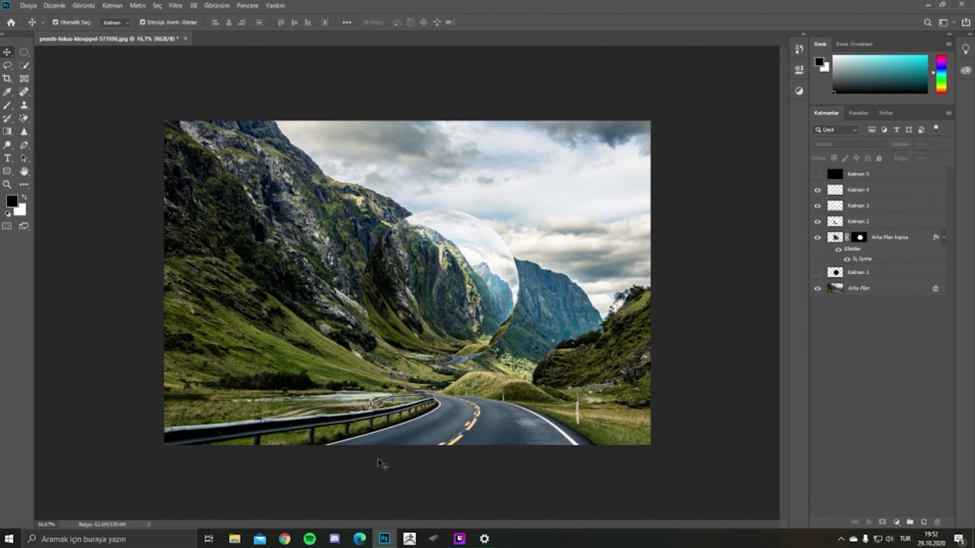
{"action": "left_click_drag", "start_coordinate": [345, 415], "coordinate": [351, 421]}
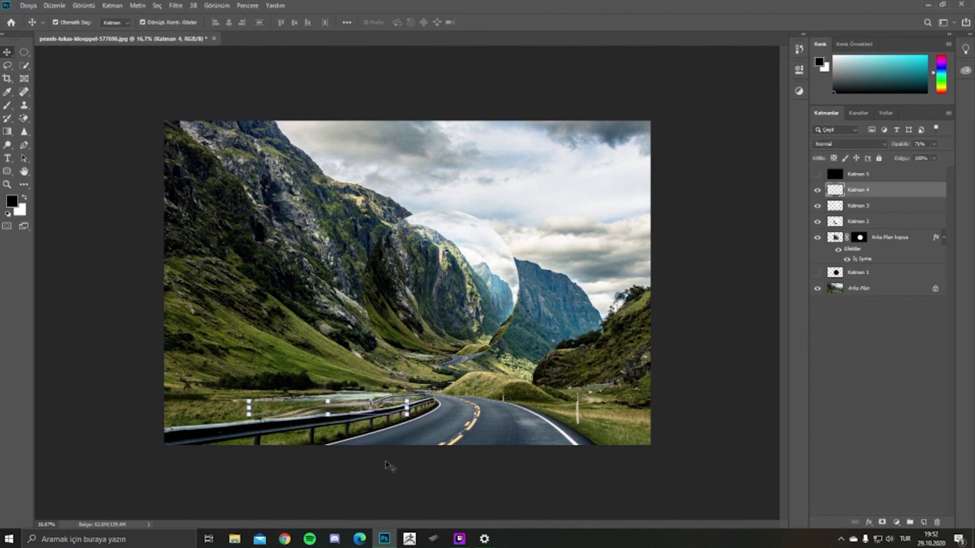
{"action": "left_click_drag", "start_coordinate": [338, 411], "coordinate": [417, 412]}
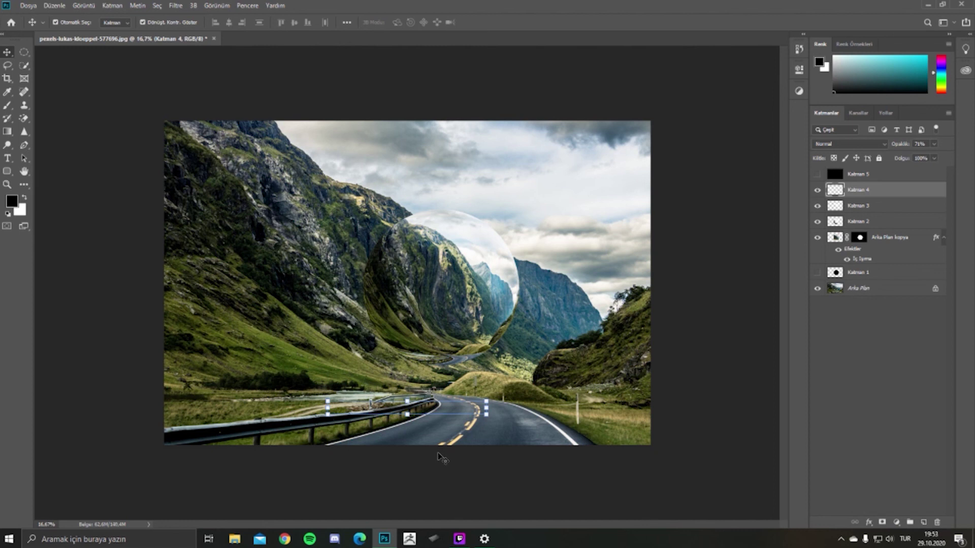
{"action": "key", "text": "Delete"}
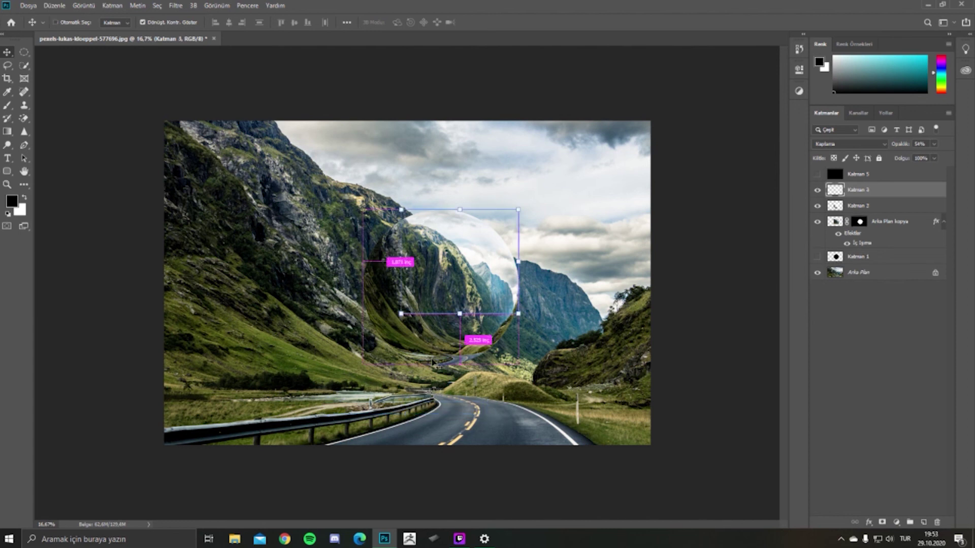
{"action": "key", "text": "ctrl+z"}
{"action": "mouse_move", "coordinate": [430, 416]}
{"action": "left_mouse_down"}
{"action": "mouse_move", "coordinate": [530, 426]}
{"action": "mouse_move", "coordinate": [520, 425]}
{"action": "left_mouse_up"}
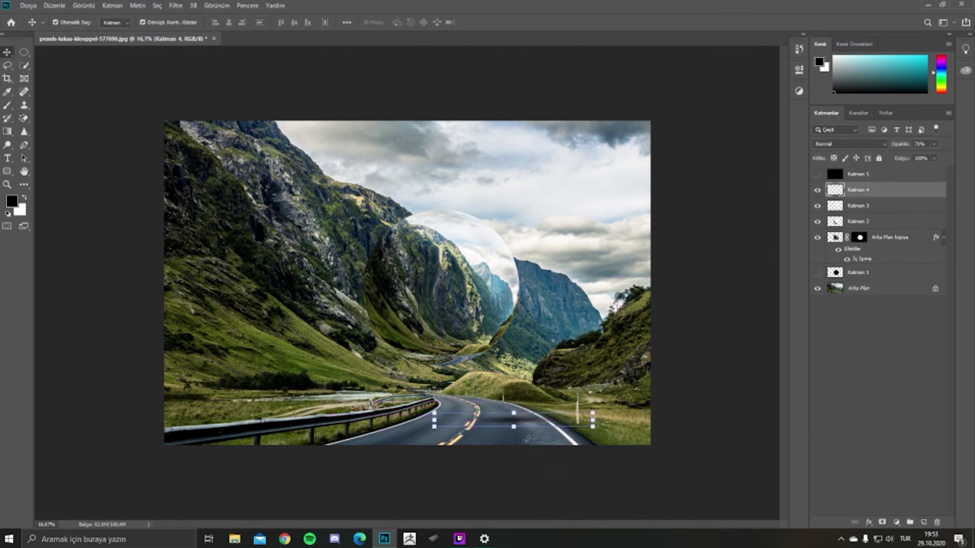
{"action": "left_click", "coordinate": [520, 426]}
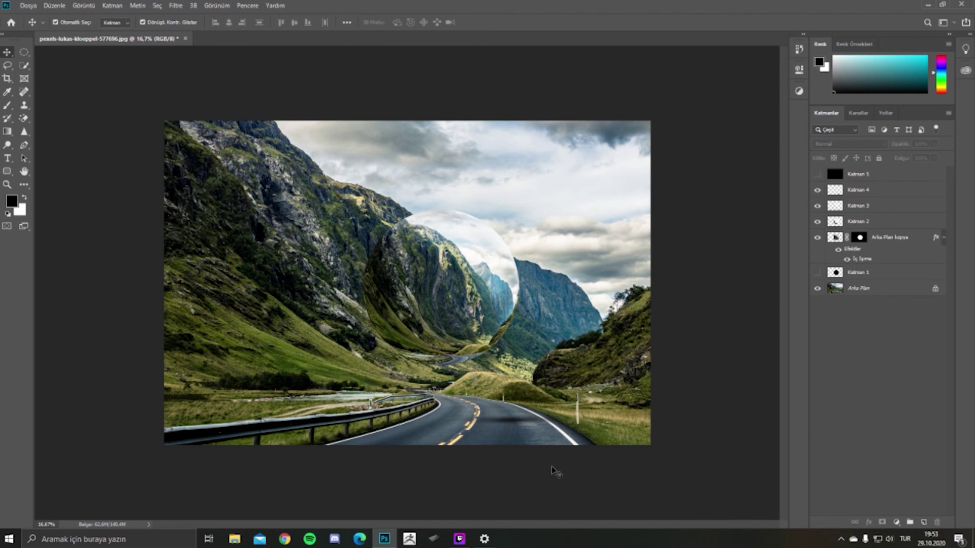
Step: Nudge the Katman 4 shadow, then select and delete the Katman 4 layer
{"action": "left_click_drag", "start_coordinate": [524, 424], "coordinate": [519, 430]}
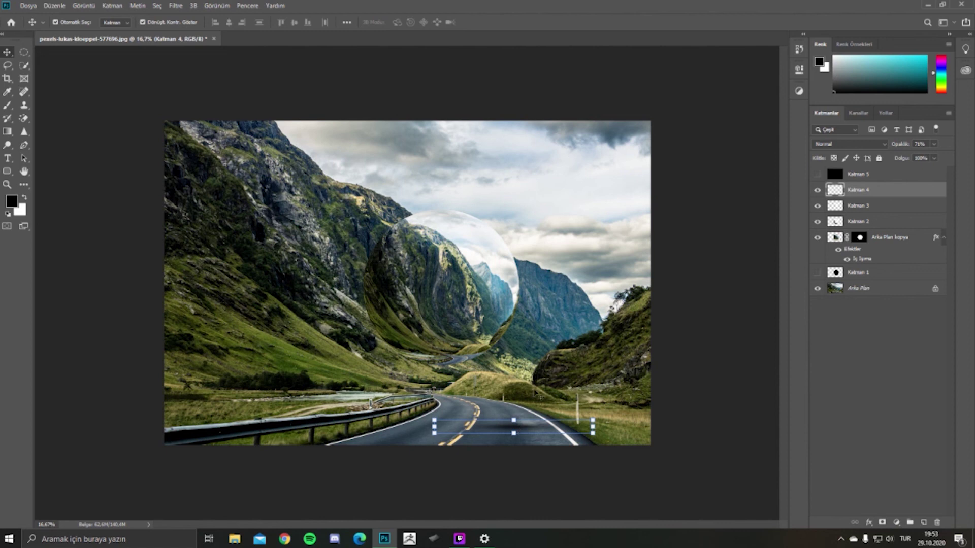
{"action": "left_click", "coordinate": [542, 454]}
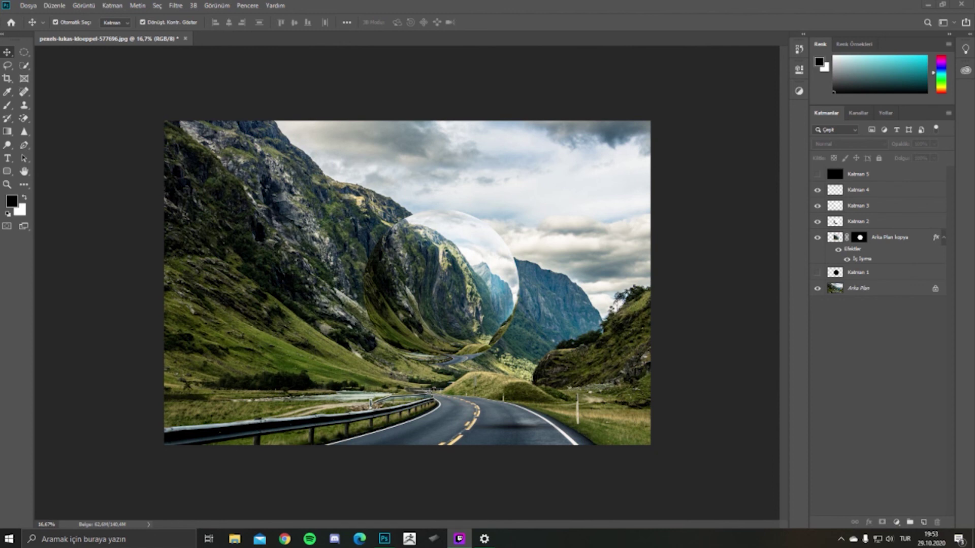
{"action": "left_click", "coordinate": [513, 430]}
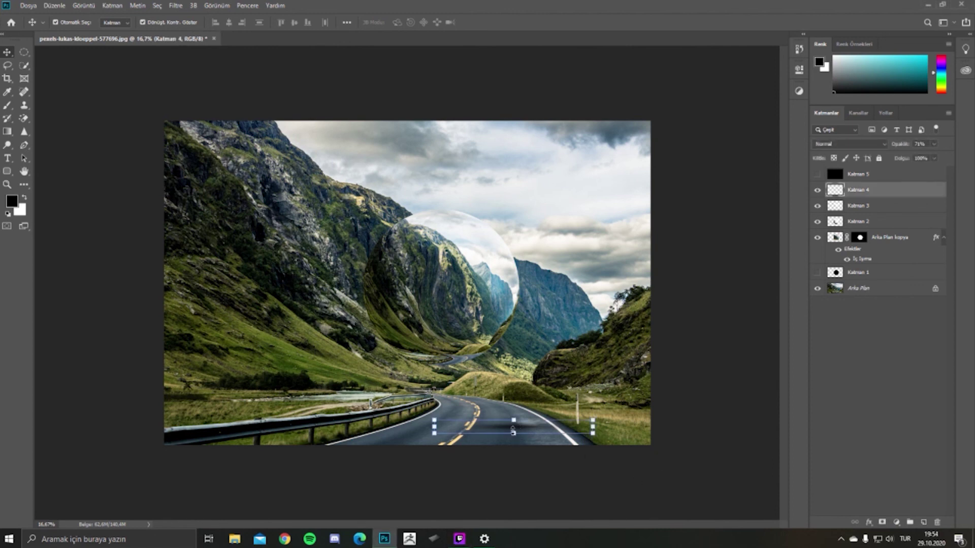
{"action": "key", "text": "Delete"}
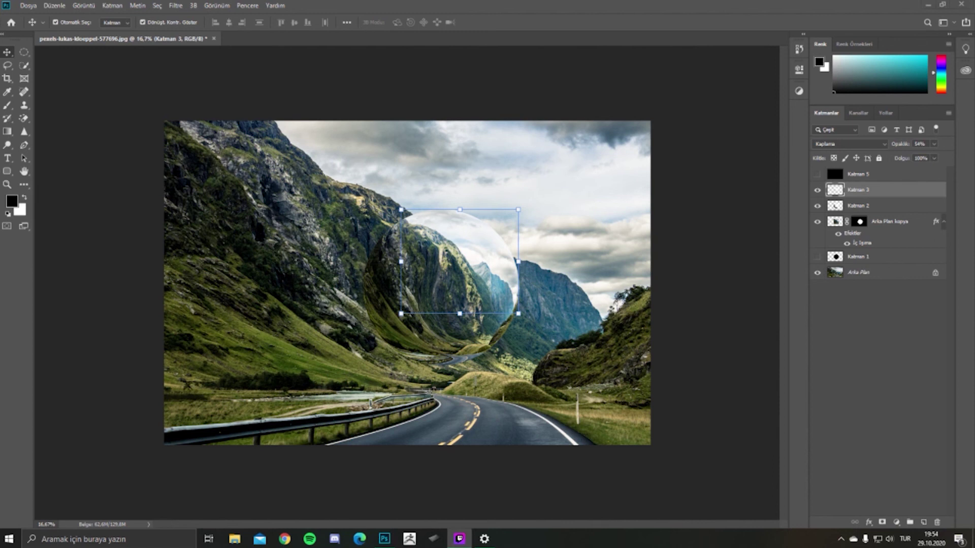
{"action": "left_click", "coordinate": [675, 239]}
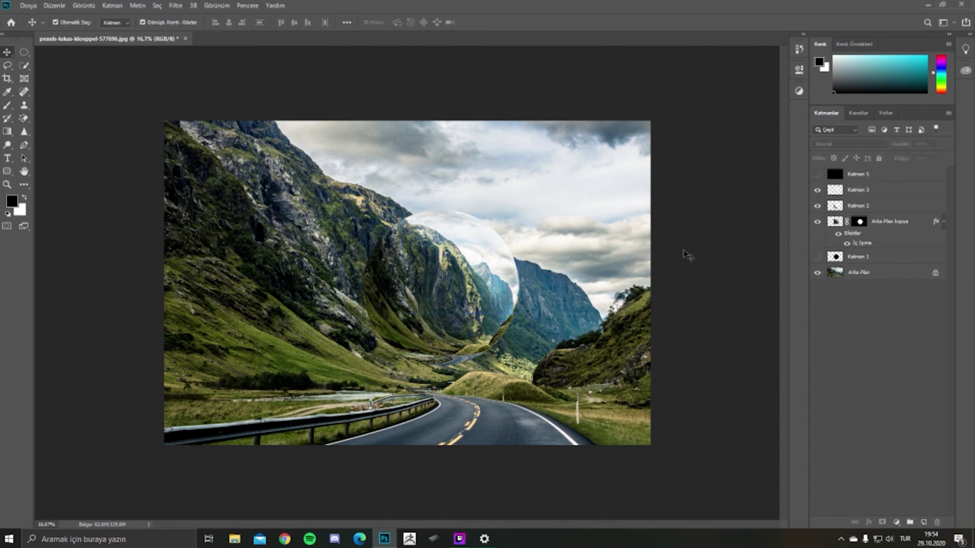